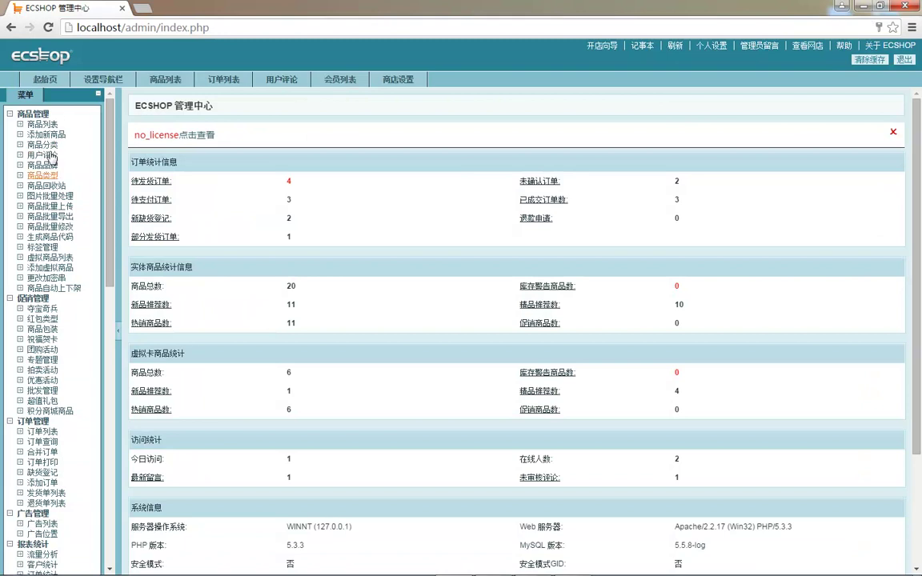
- Browse the 商品列表, the add-product form and the product category list
{"action": "left_click", "coordinate": [11, 115]}
{"action": "left_click", "coordinate": [10, 115]}
{"action": "left_click", "coordinate": [38, 125]}
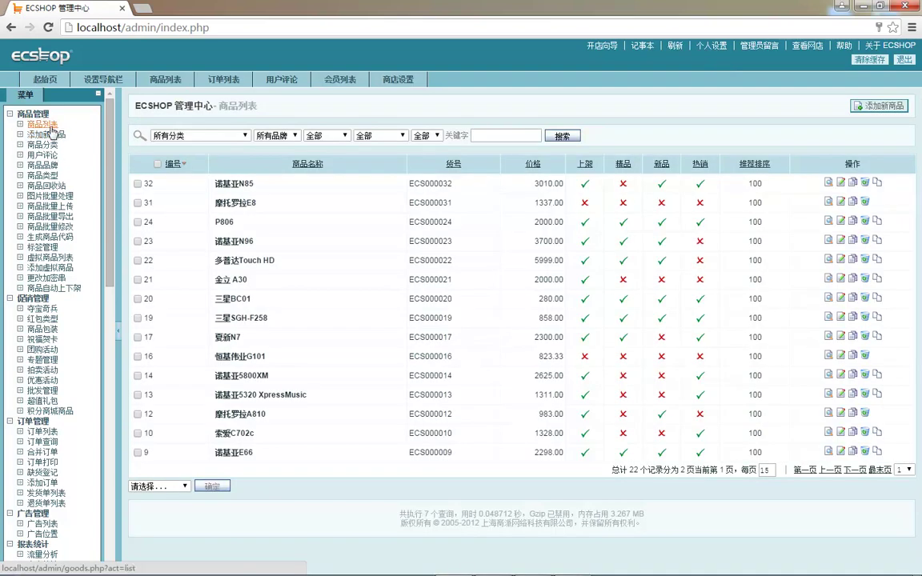
{"action": "left_click", "coordinate": [50, 126]}
{"action": "left_click", "coordinate": [50, 135]}
{"action": "left_click", "coordinate": [48, 145]}
- Look through comments, 商品品牌, 商品类型 and 商品回收站, ending on 生成商品代码
{"action": "left_click", "coordinate": [47, 155]}
{"action": "left_click", "coordinate": [53, 166]}
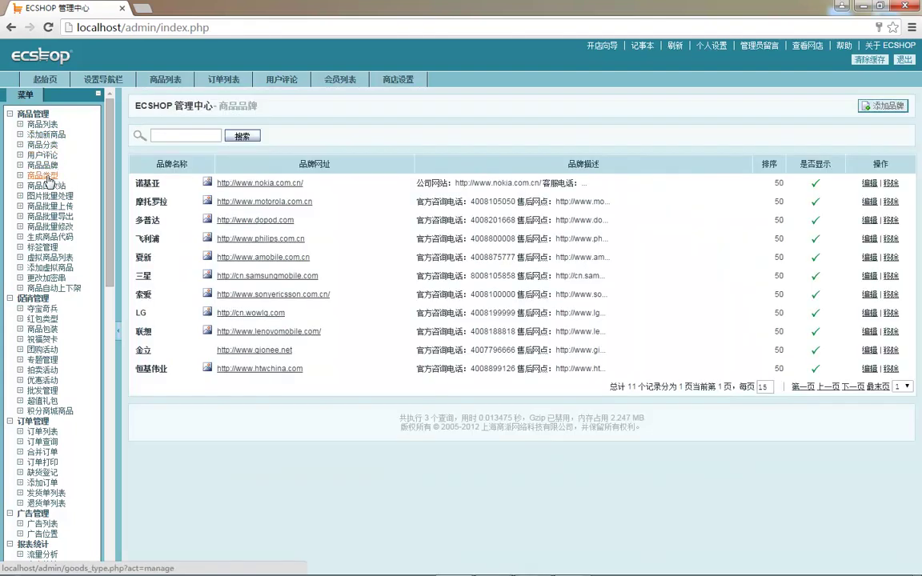
{"action": "left_click", "coordinate": [56, 175]}
{"action": "left_click", "coordinate": [67, 185]}
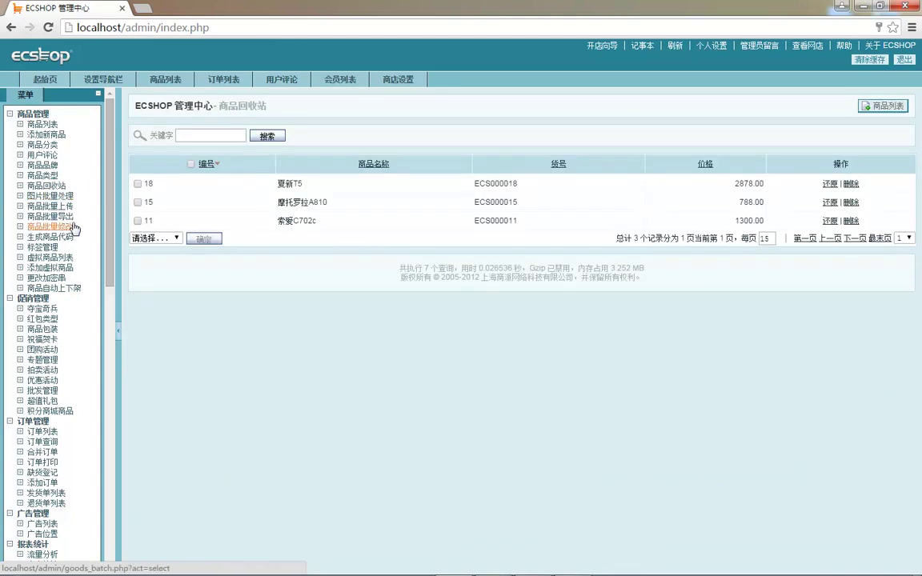
{"action": "left_click_drag", "start_coordinate": [73, 227], "coordinate": [43, 195]}
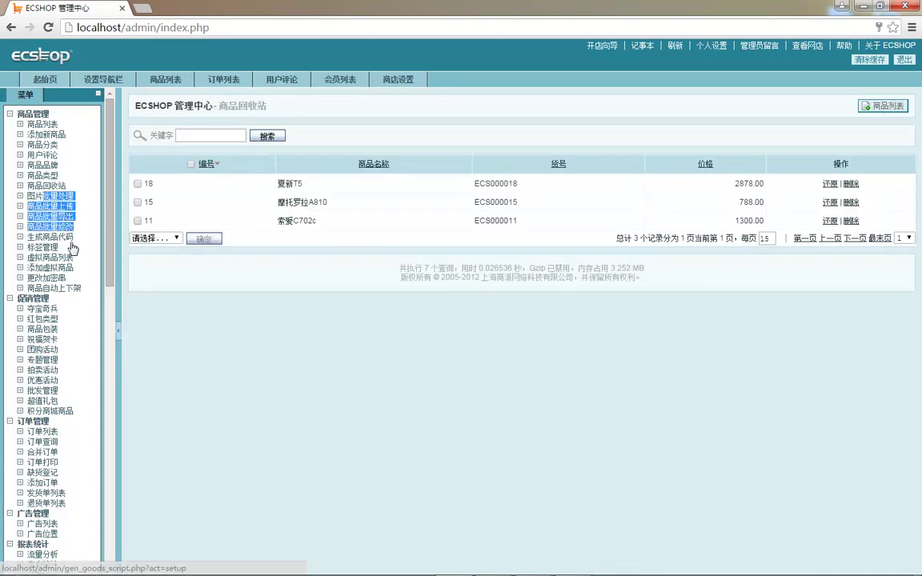
{"action": "left_click", "coordinate": [64, 239]}
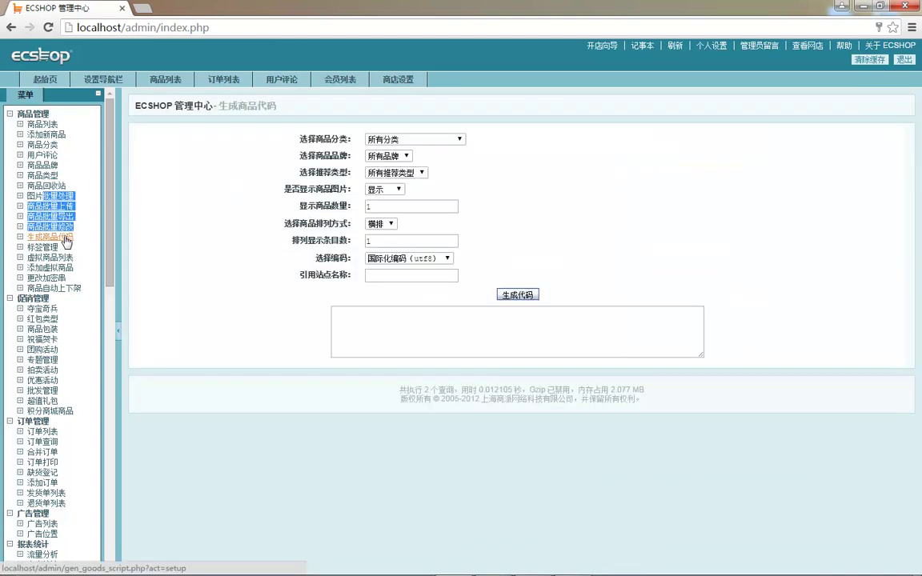
- Generate the product embed code and inspect its goods_num parameter
{"action": "left_click", "coordinate": [517, 295]}
{"action": "left_click", "coordinate": [425, 313]}
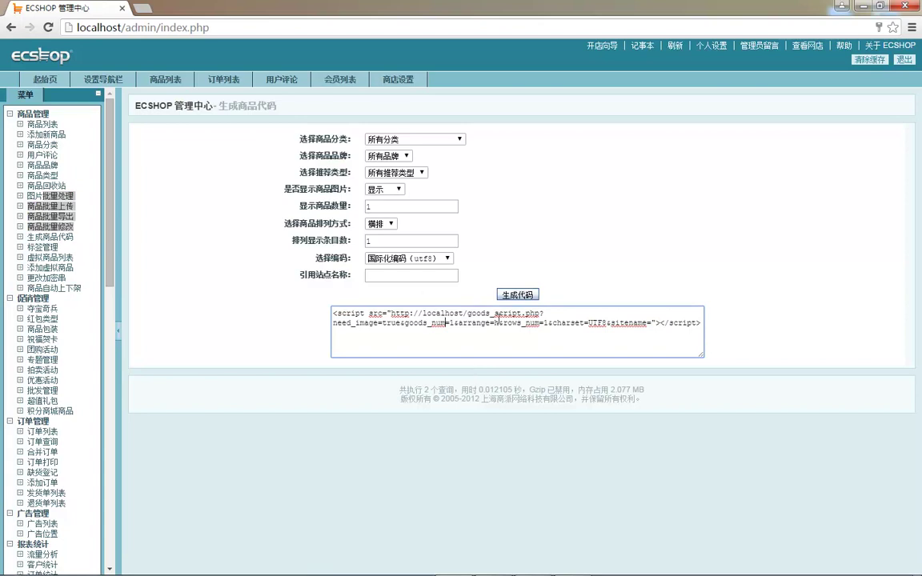
{"action": "left_click", "coordinate": [436, 350]}
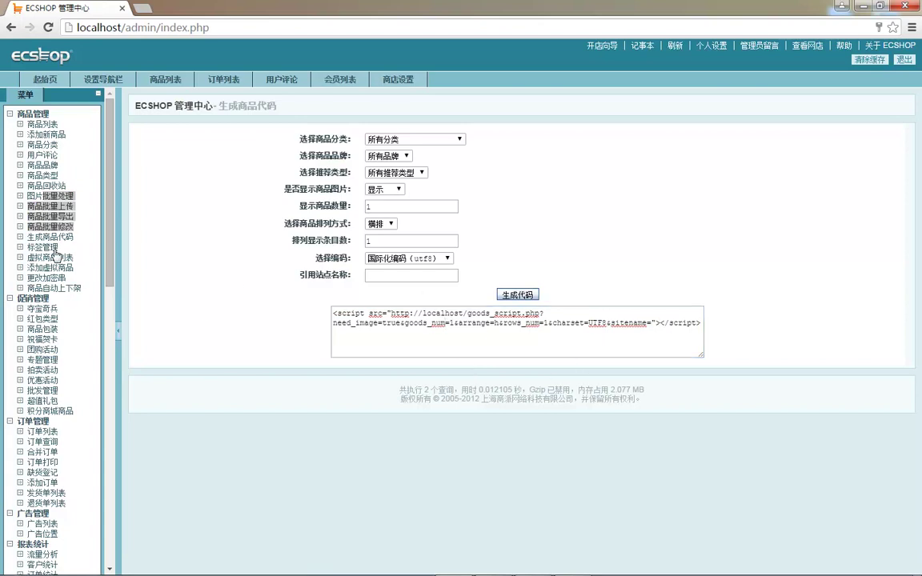
- Visit 标签管理, 虚拟商品列表 and 商品自动上下架, ending on the 更改加密串 page
{"action": "left_click", "coordinate": [88, 256]}
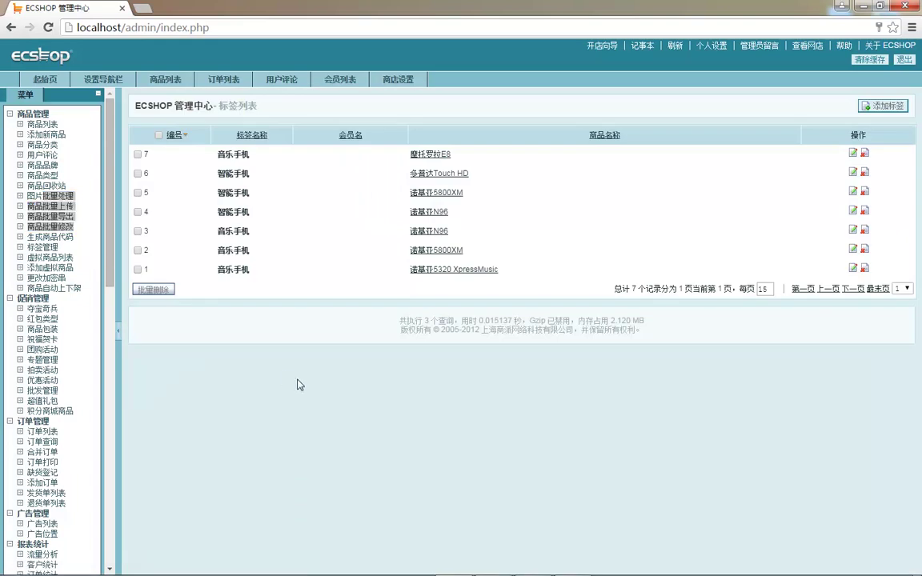
{"action": "left_click", "coordinate": [49, 257]}
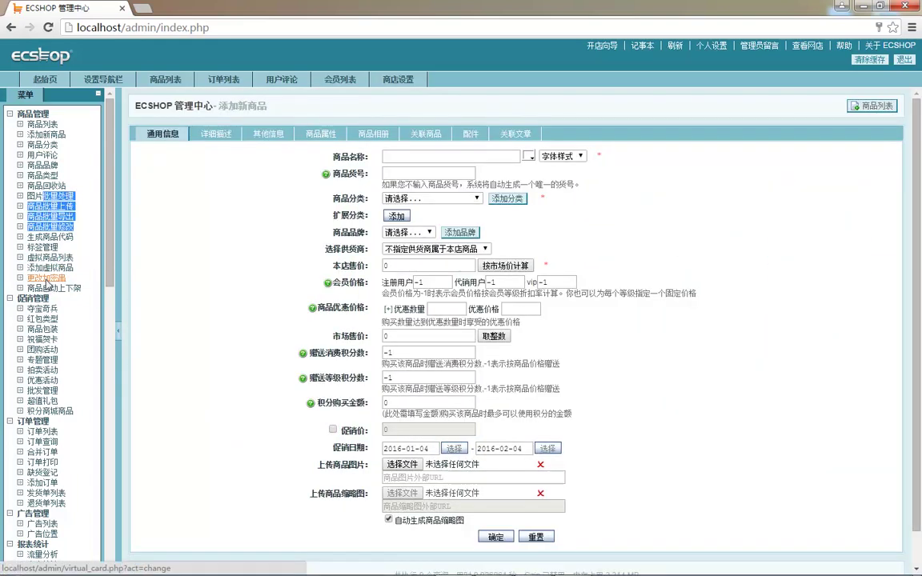
{"action": "left_click", "coordinate": [48, 278]}
{"action": "left_click", "coordinate": [71, 289]}
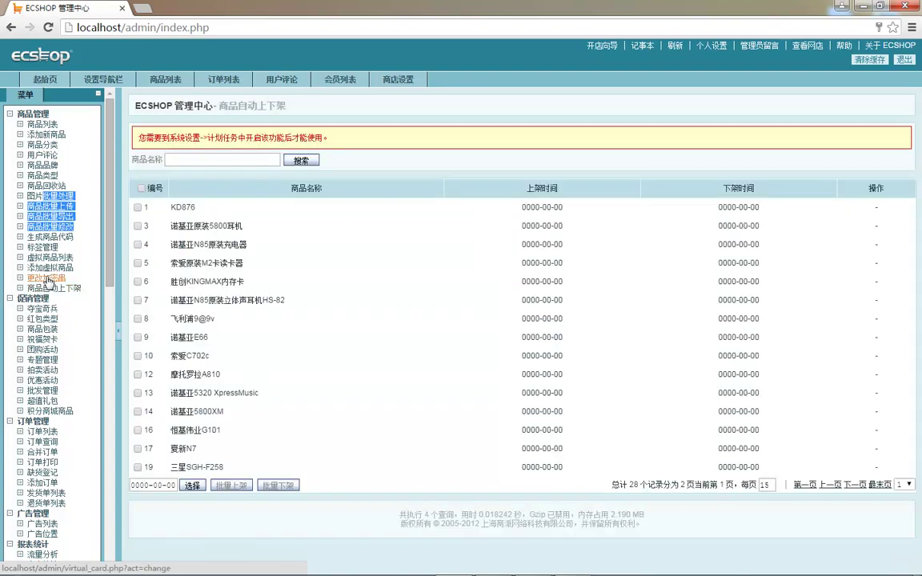
{"action": "left_click", "coordinate": [48, 278]}
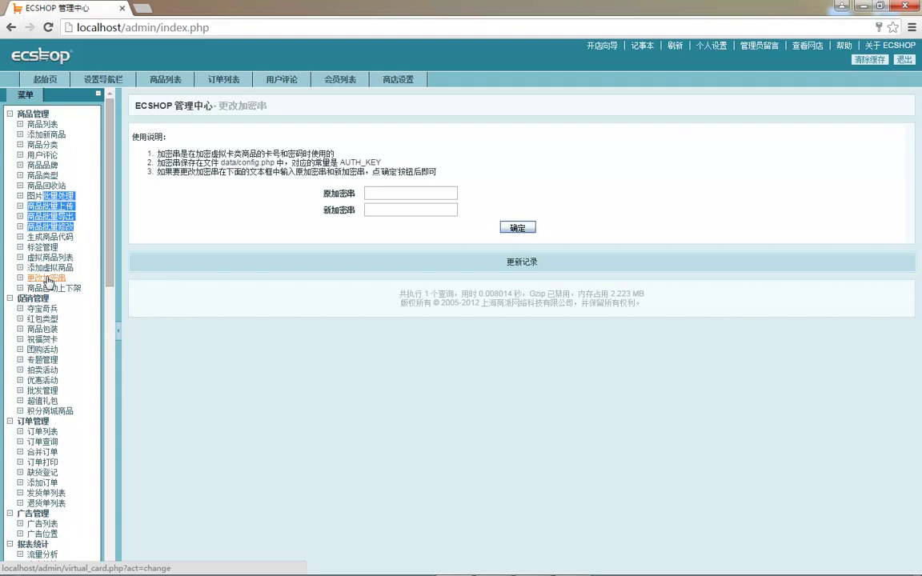
{"action": "mouse_move", "coordinate": [453, 567]}
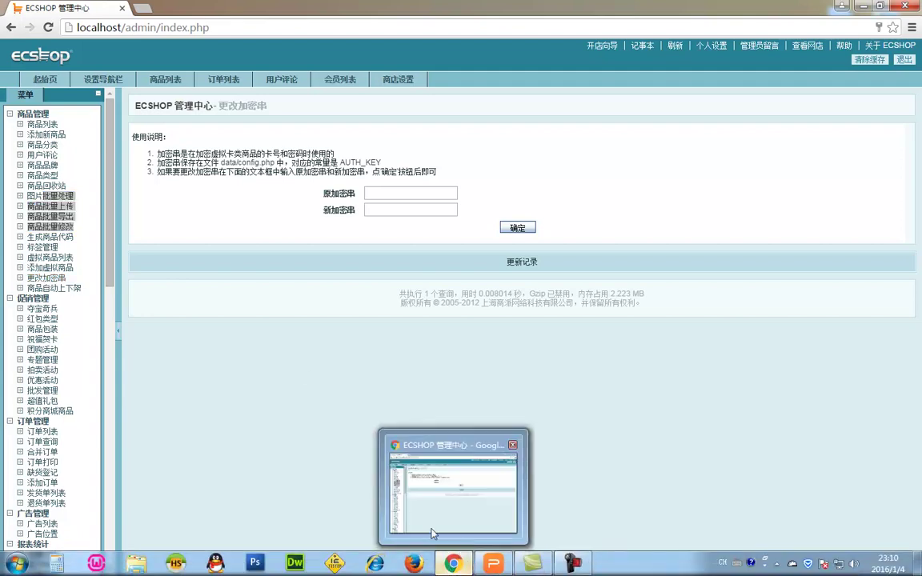
{"action": "left_click", "coordinate": [33, 114]}
- Sort the product list by 货号 in ascending order
{"action": "left_click", "coordinate": [33, 114]}
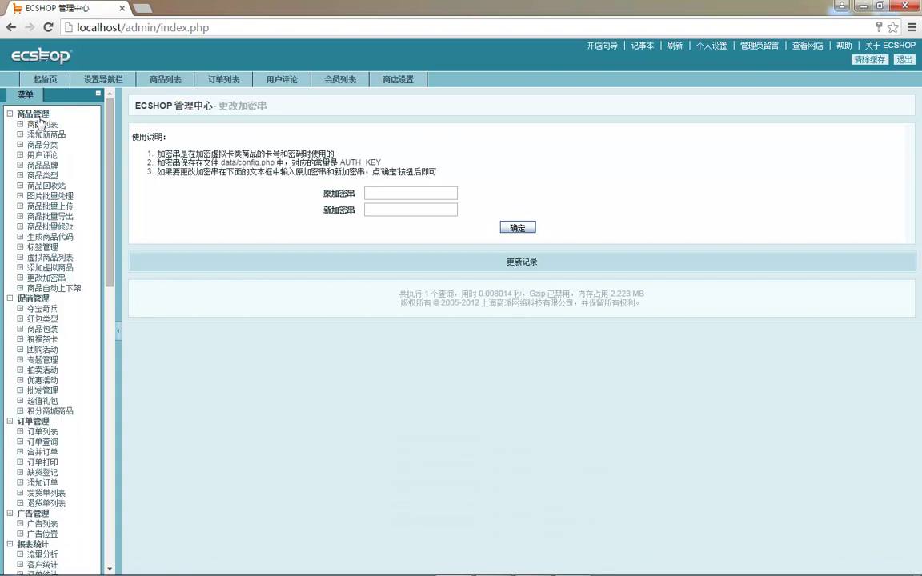
{"action": "left_click", "coordinate": [55, 142]}
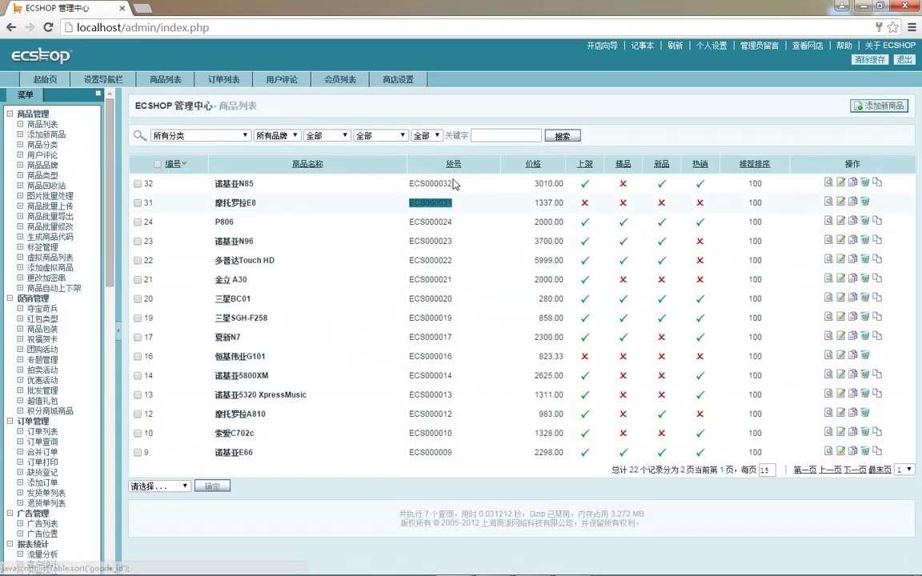
{"action": "left_click", "coordinate": [306, 167]}
{"action": "left_click", "coordinate": [309, 168]}
{"action": "left_click", "coordinate": [302, 166]}
{"action": "left_click", "coordinate": [448, 168]}
{"action": "left_click", "coordinate": [449, 168]}
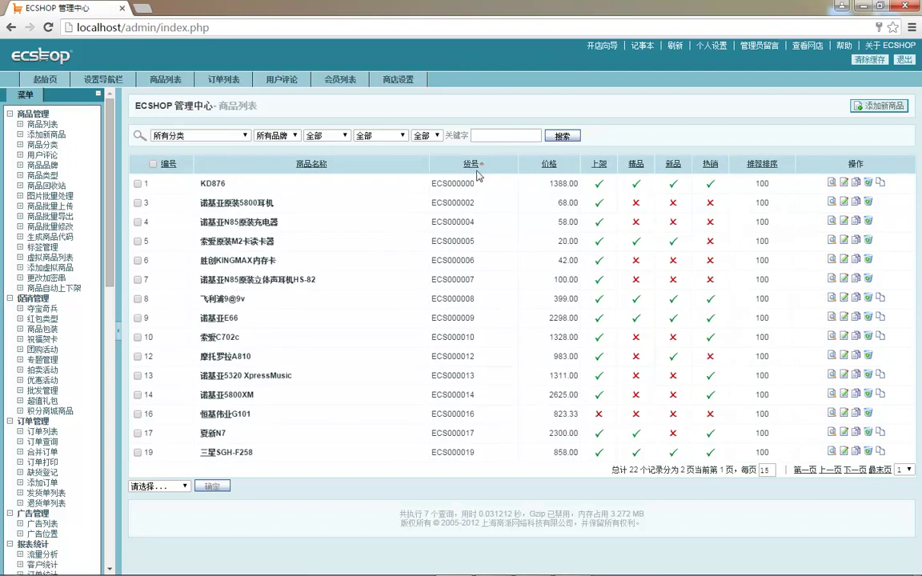
- Take 诺基亚原装5800耳机 off sale, leaving 诺基亚N85原装充电器 on sale
{"action": "left_click", "coordinate": [600, 203]}
{"action": "left_click", "coordinate": [600, 223]}
{"action": "left_click", "coordinate": [600, 223]}
- Remove the 精品 flag from all listed products with the 取消精品 batch action
{"action": "left_click", "coordinate": [153, 164]}
{"action": "left_click", "coordinate": [159, 485]}
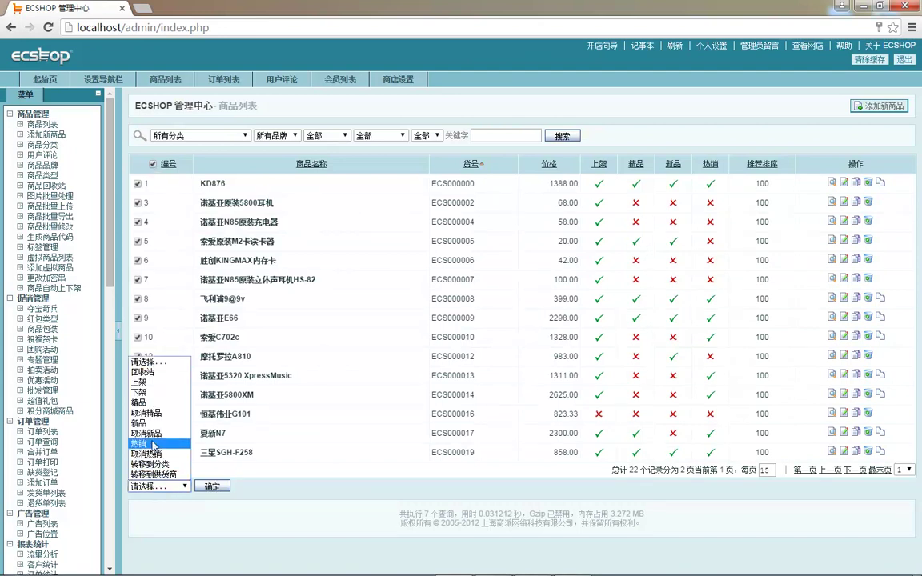
{"action": "left_click", "coordinate": [148, 412]}
{"action": "left_click", "coordinate": [212, 487]}
{"action": "left_click", "coordinate": [241, 187]}
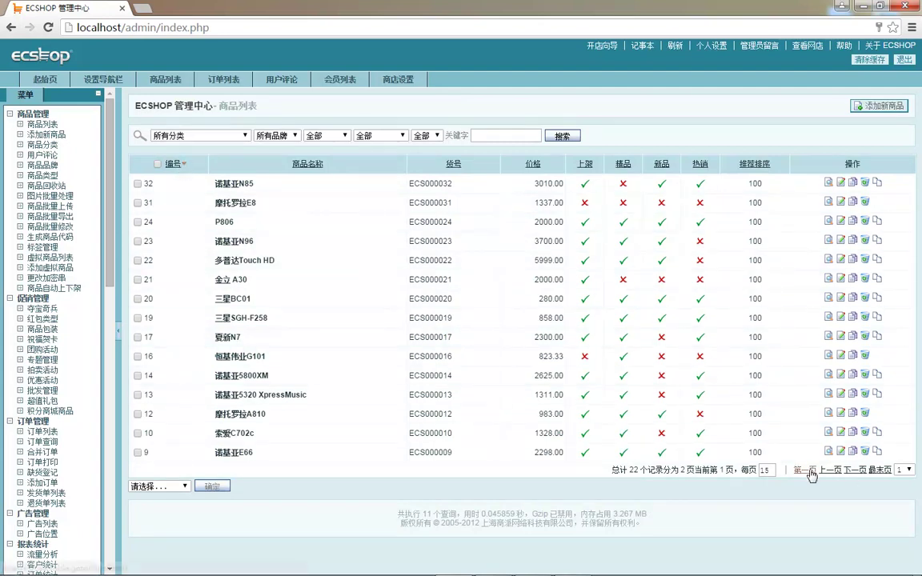
- Check the second page of products, then go to 添加新商品
{"action": "left_click", "coordinate": [853, 469]}
{"action": "left_click", "coordinate": [807, 316]}
{"action": "left_click", "coordinate": [856, 106]}
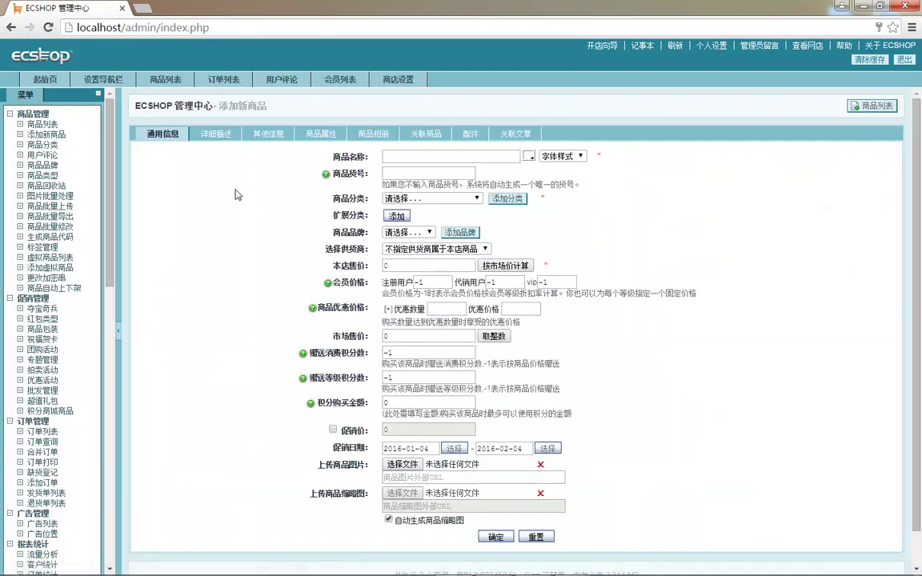
- View each 添加新商品 section from 详细描述 to 关联文章, then return to 通用信息
{"action": "left_click", "coordinate": [215, 133]}
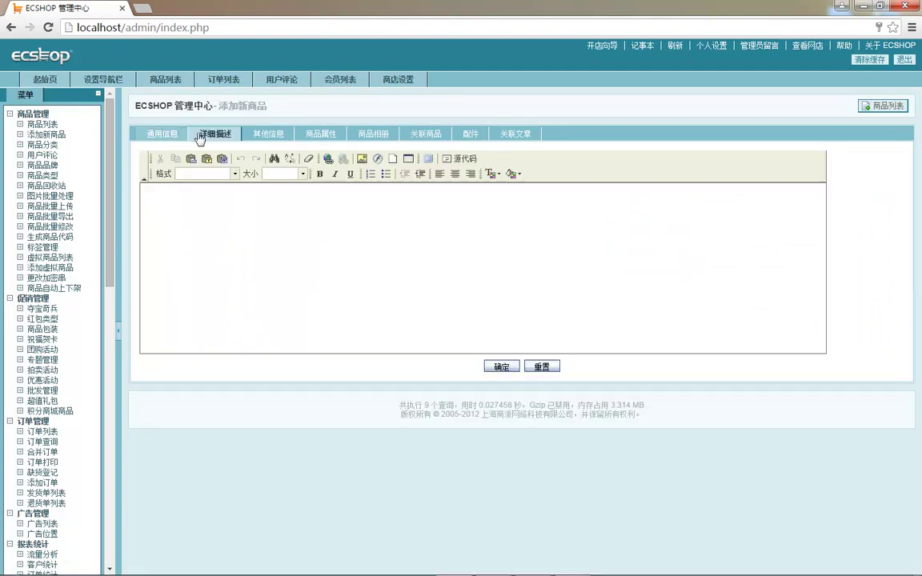
{"action": "left_click", "coordinate": [267, 133]}
{"action": "left_click", "coordinate": [320, 133]}
{"action": "left_click", "coordinate": [372, 133]}
{"action": "left_click", "coordinate": [425, 134]}
{"action": "left_click", "coordinate": [469, 133]}
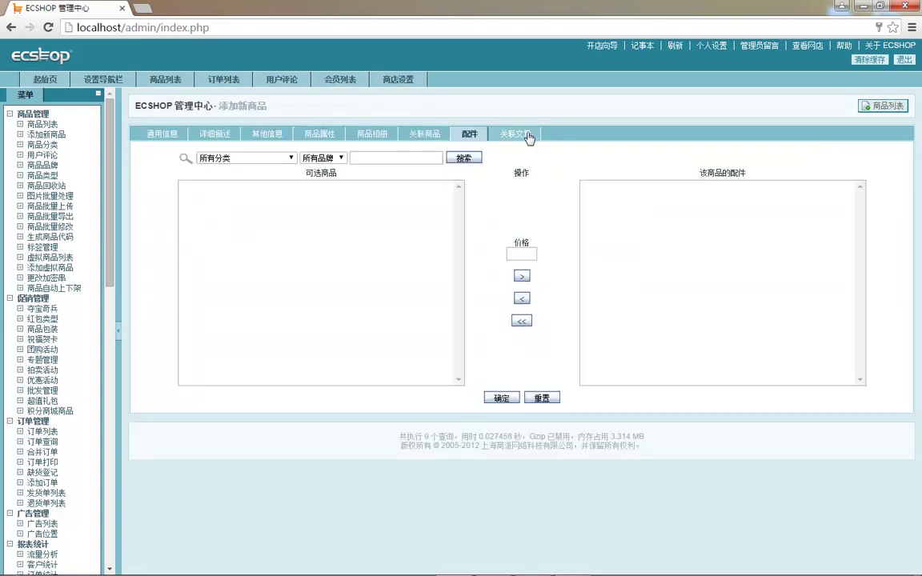
{"action": "left_click", "coordinate": [515, 133]}
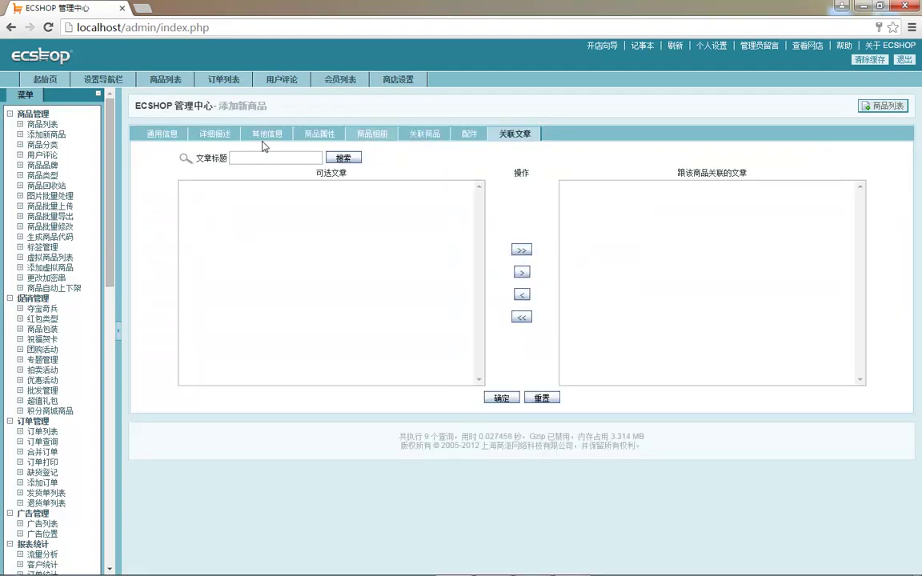
{"action": "left_click", "coordinate": [164, 136]}
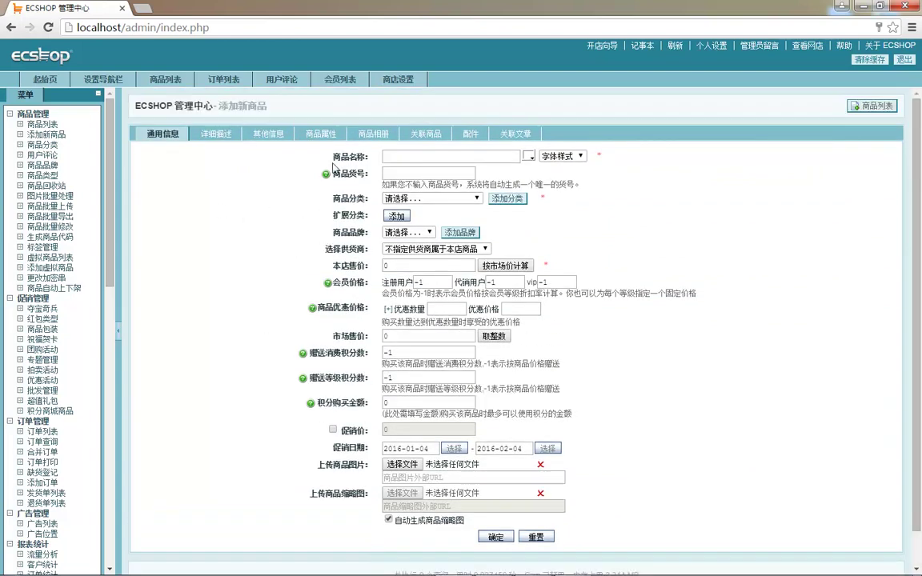
- Review the general fields and image upload, then open the storefront in a new tab
{"action": "left_click_drag", "start_coordinate": [337, 169], "coordinate": [346, 422]}
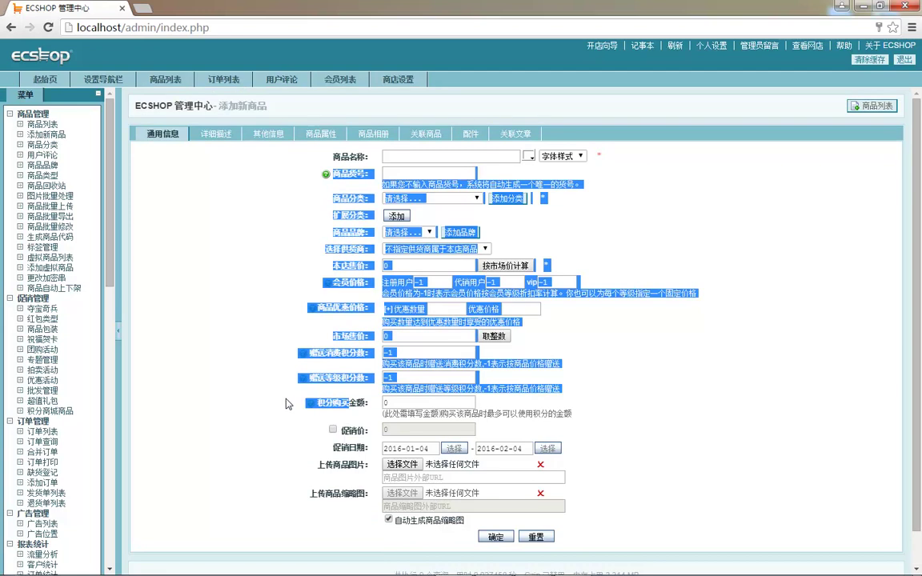
{"action": "left_click", "coordinate": [297, 382]}
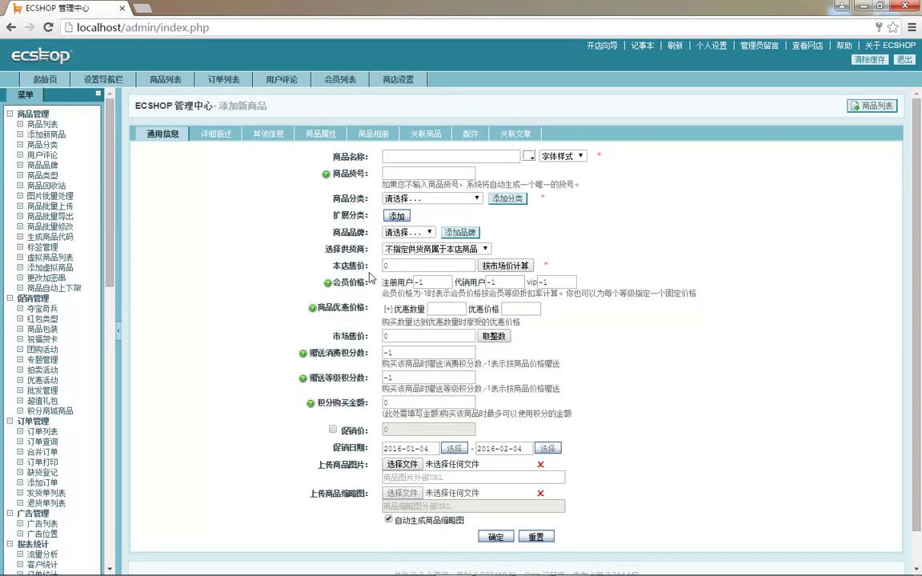
{"action": "scroll", "coordinate": [361, 424], "scroll_direction": "down", "scroll_amount": 1}
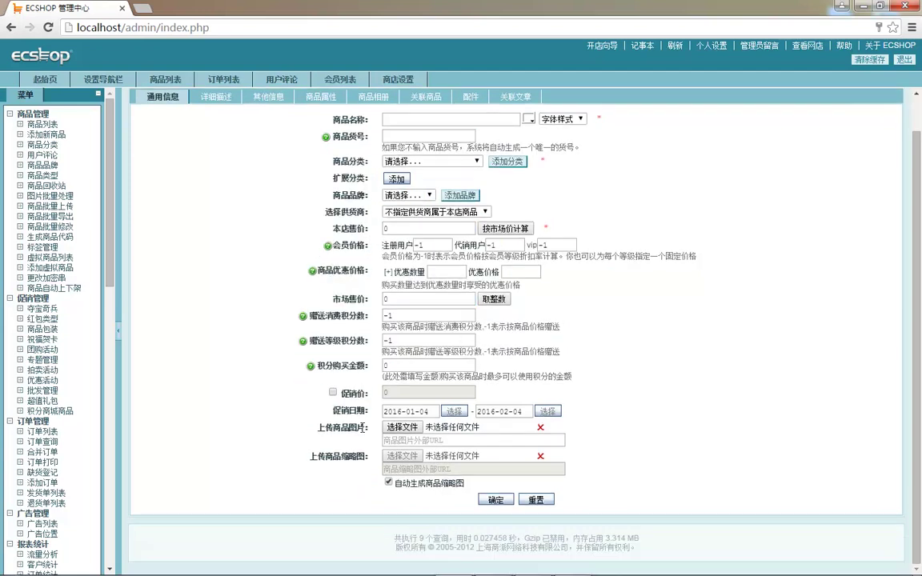
{"action": "double_click", "coordinate": [340, 436]}
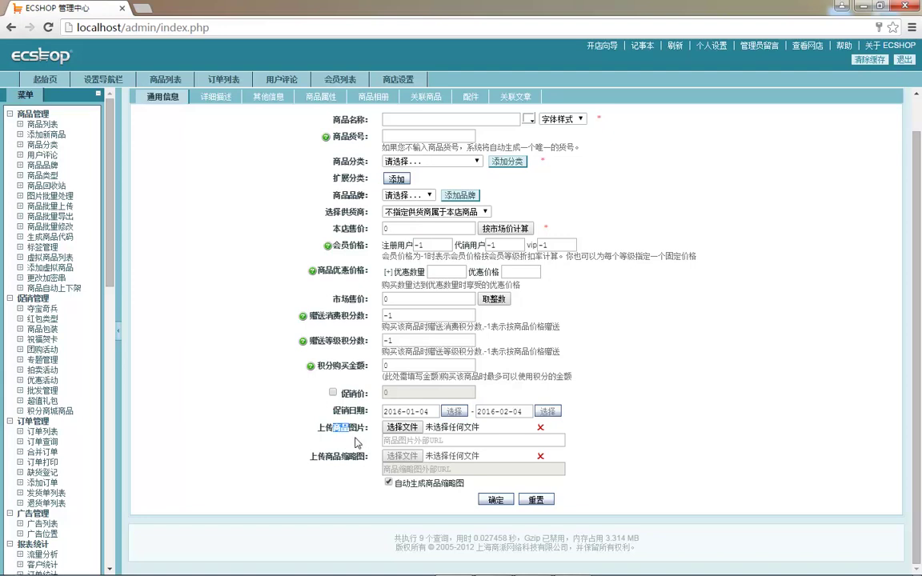
{"action": "left_click", "coordinate": [810, 48]}
{"action": "left_click", "coordinate": [72, 8]}
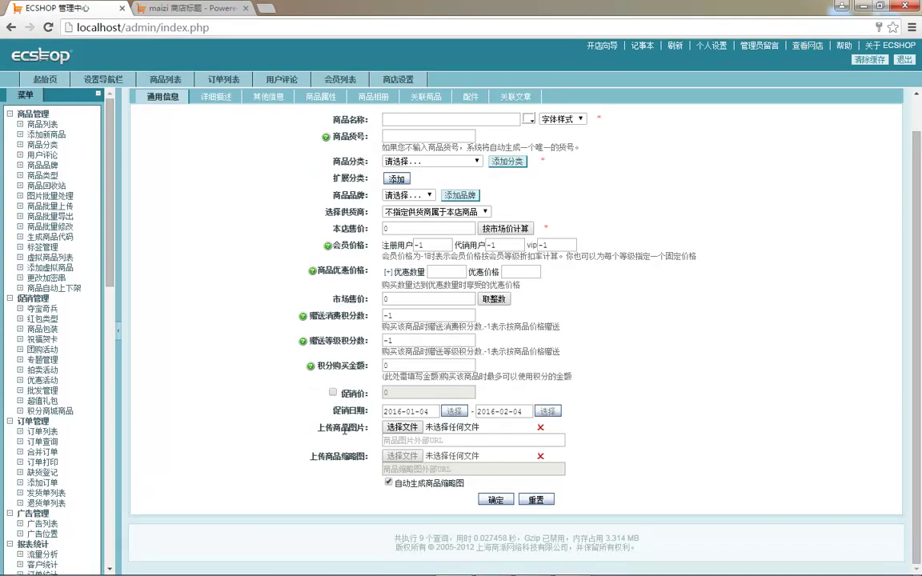
- Compare the KD876 storefront product page with the admin form's 商品相册 section
{"action": "left_click", "coordinate": [183, 9]}
{"action": "scroll", "coordinate": [332, 332], "scroll_direction": "down", "scroll_amount": 3}
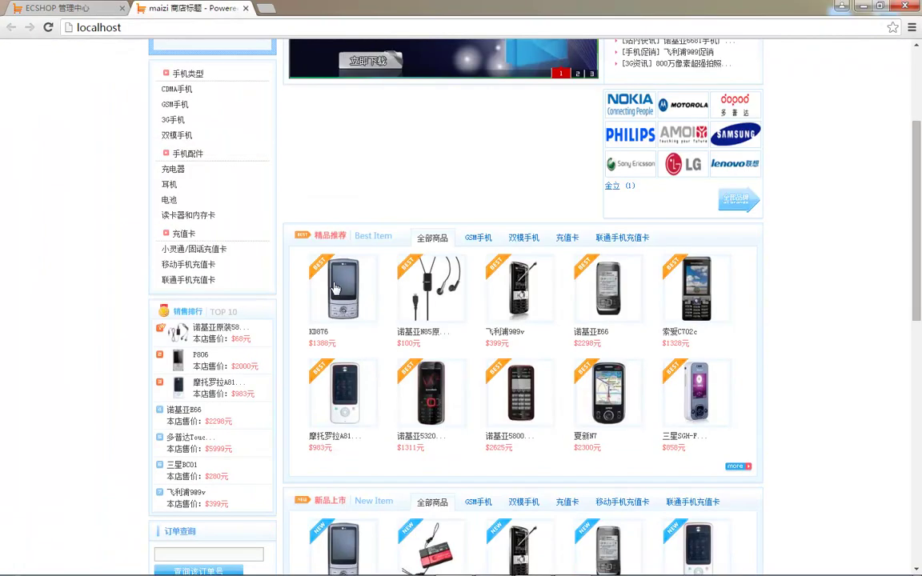
{"action": "left_click", "coordinate": [316, 289]}
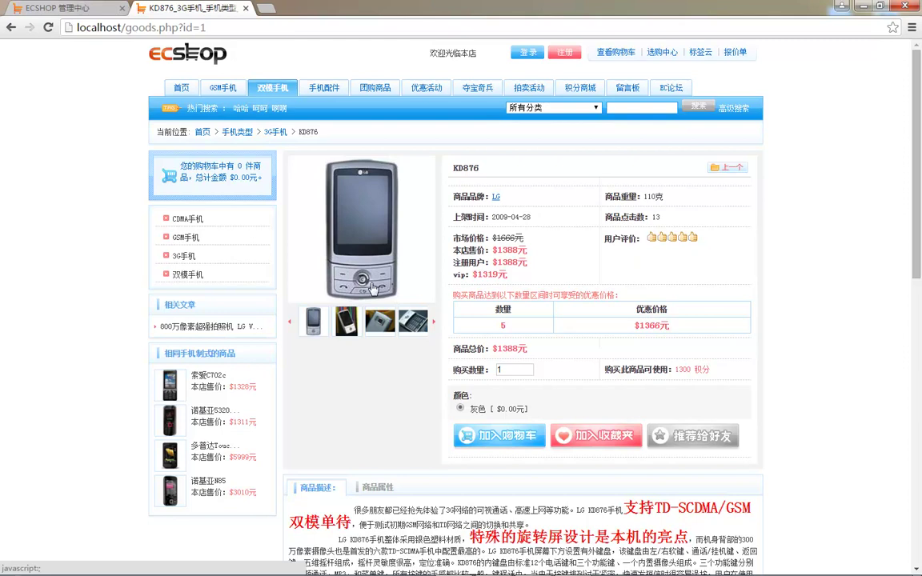
{"action": "left_click", "coordinate": [70, 8]}
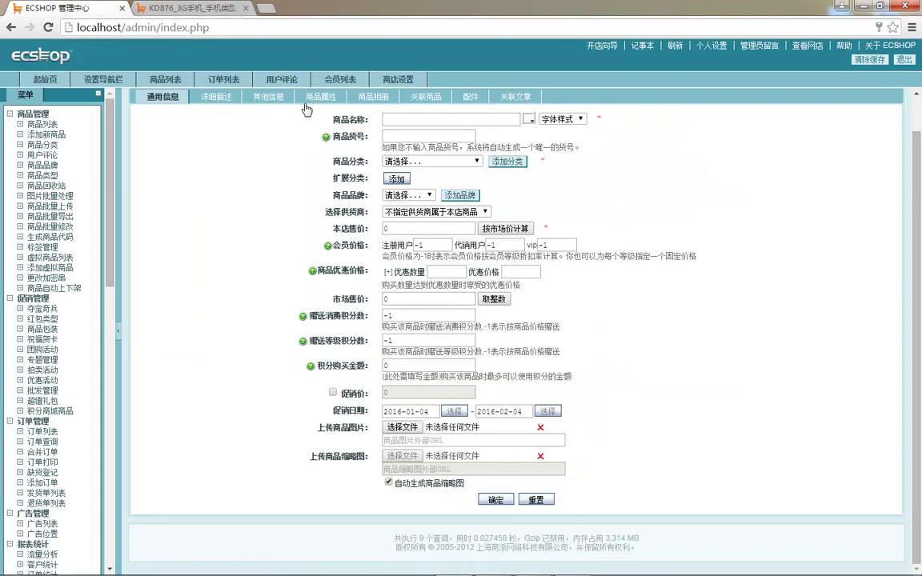
{"action": "left_click", "coordinate": [372, 134]}
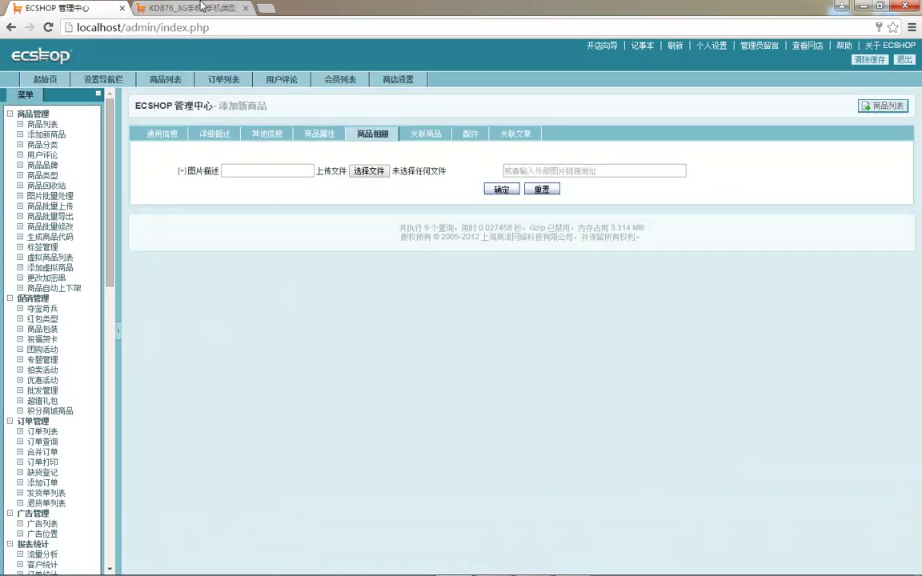
{"action": "left_click", "coordinate": [202, 7]}
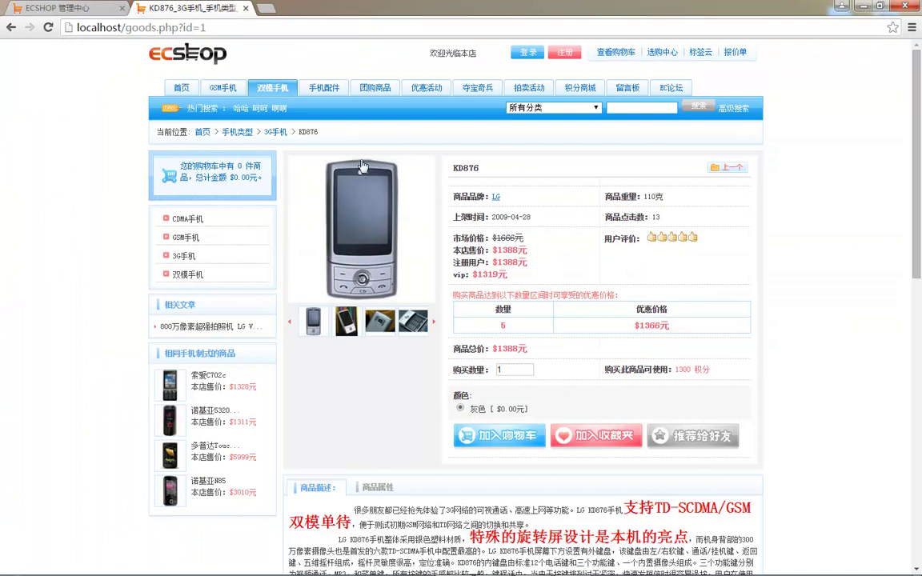
{"action": "left_click_drag", "start_coordinate": [320, 132], "coordinate": [286, 144]}
{"action": "key", "text": "ctrl+c"}
{"action": "left_click", "coordinate": [49, 7]}
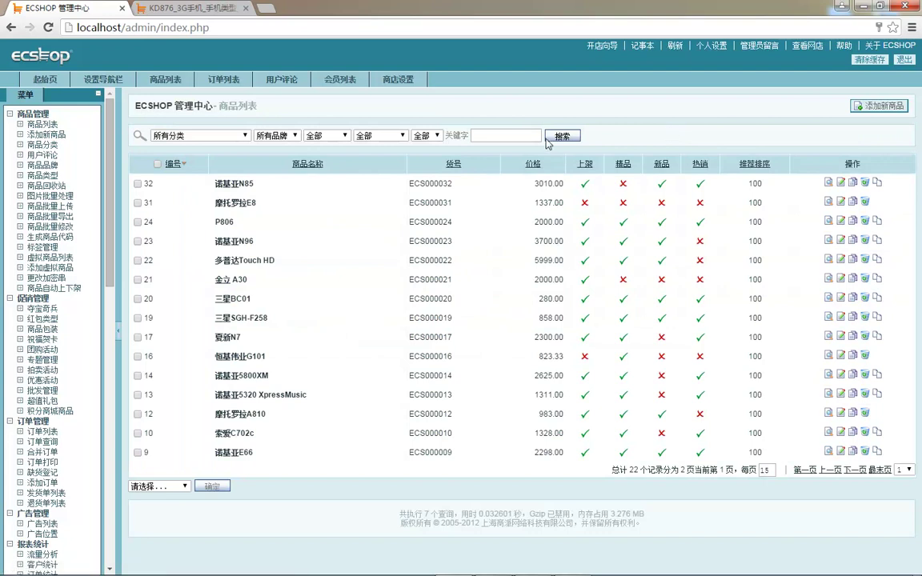
- Search the product list for KD876 and open it for editing
{"action": "left_click", "coordinate": [504, 135]}
{"action": "key", "text": "ctrl+v"}
{"action": "left_click", "coordinate": [560, 136]}
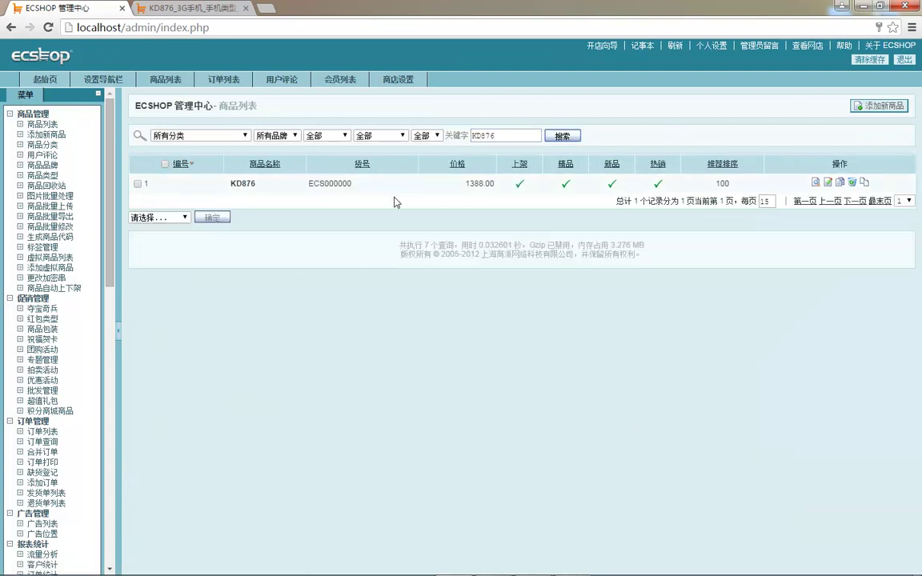
{"action": "left_click", "coordinate": [828, 182]}
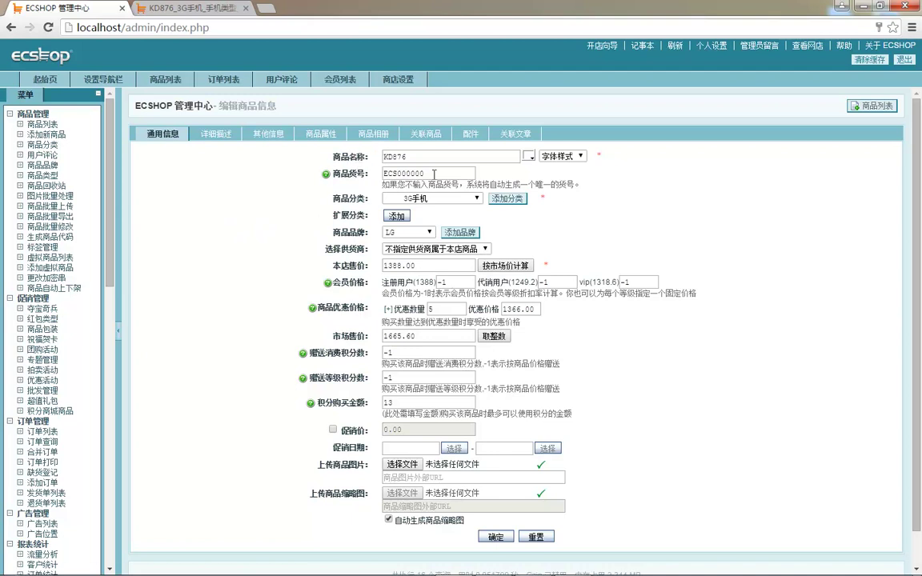
- Add CDMA手机 as KD876's extended category
{"action": "left_click_drag", "start_coordinate": [412, 184], "coordinate": [477, 184]}
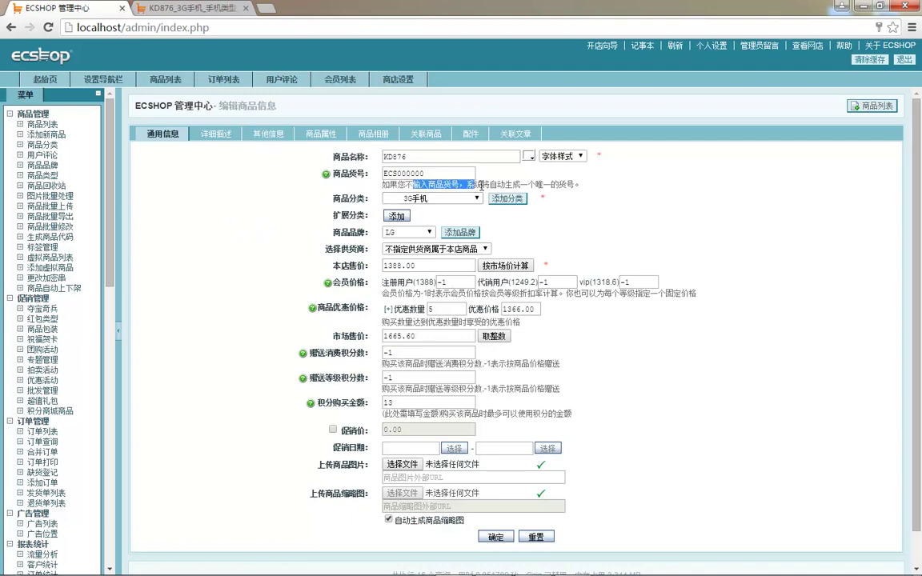
{"action": "left_click", "coordinate": [528, 182]}
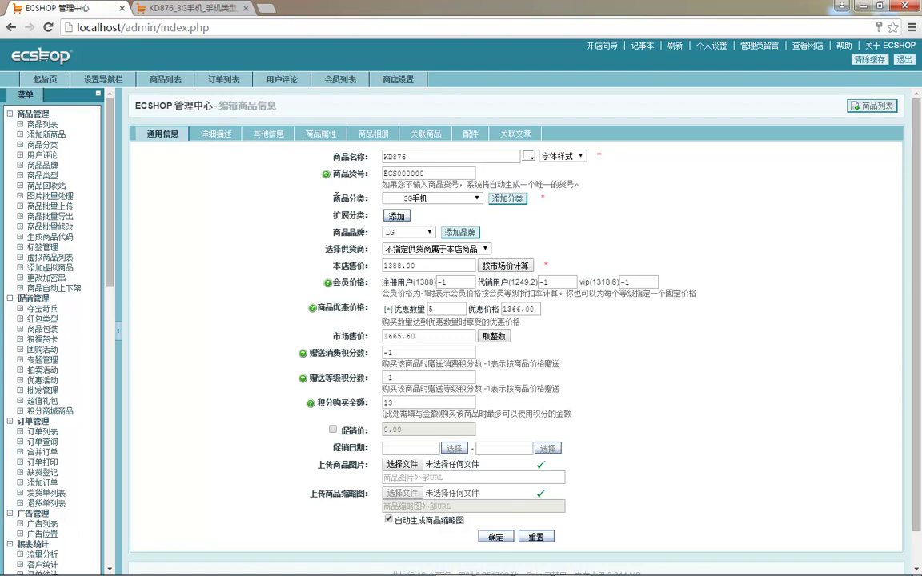
{"action": "left_click", "coordinate": [396, 216]}
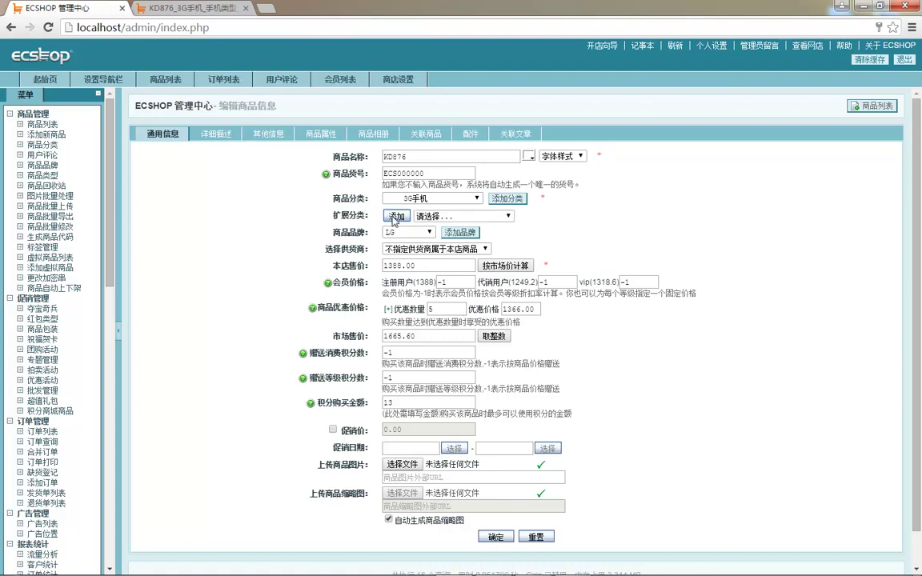
{"action": "left_click", "coordinate": [424, 216]}
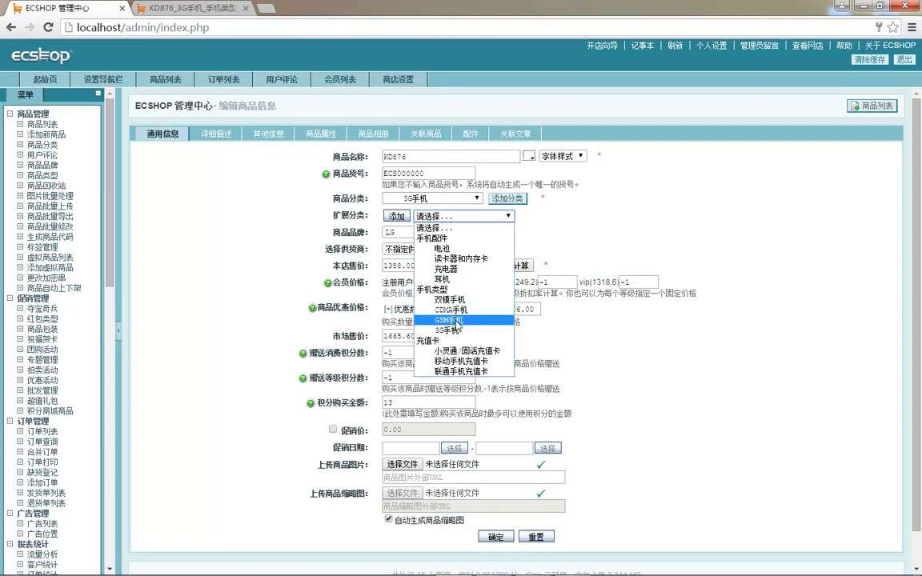
{"action": "left_click", "coordinate": [457, 311]}
{"action": "left_click", "coordinate": [453, 225]}
{"action": "left_click", "coordinate": [408, 204]}
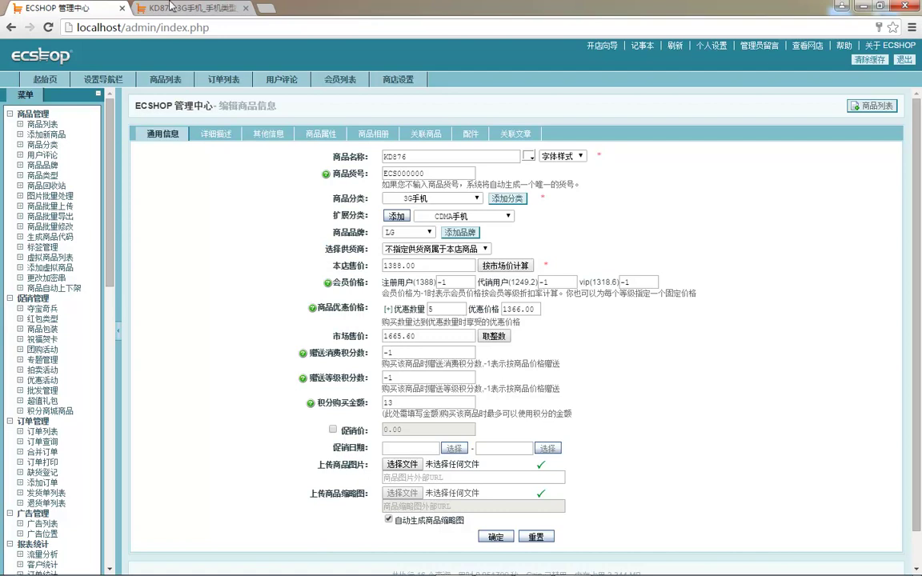
- Check KD876 and the 3G手机 category on the storefront
{"action": "left_click", "coordinate": [186, 8]}
{"action": "key", "text": "ctrl+Tab"}
{"action": "left_click", "coordinate": [207, 8]}
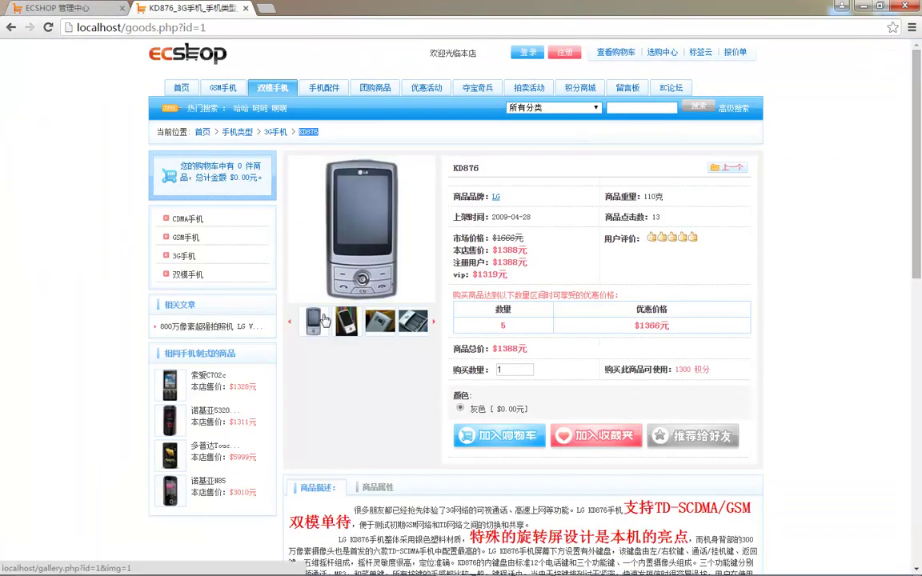
{"action": "left_click", "coordinate": [275, 132]}
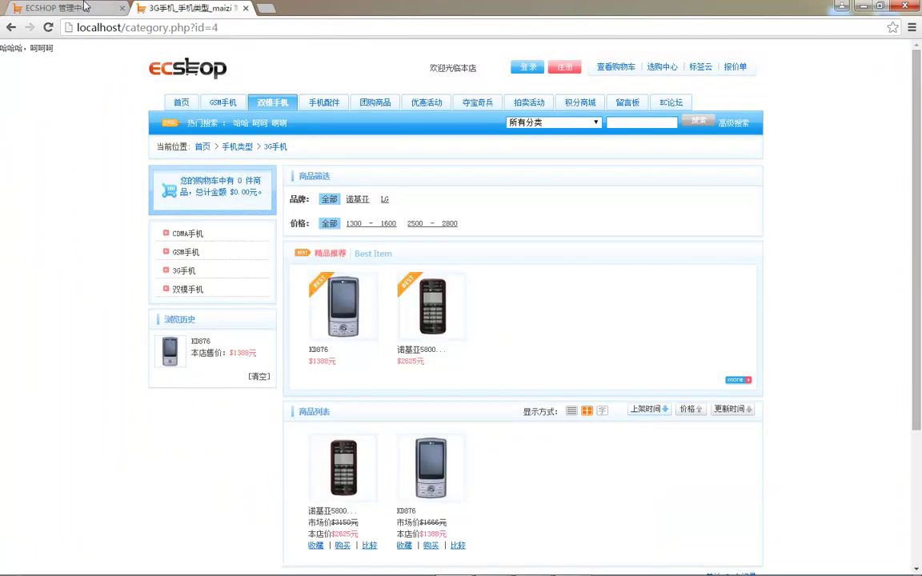
{"action": "key", "text": "ctrl+shift+Tab"}
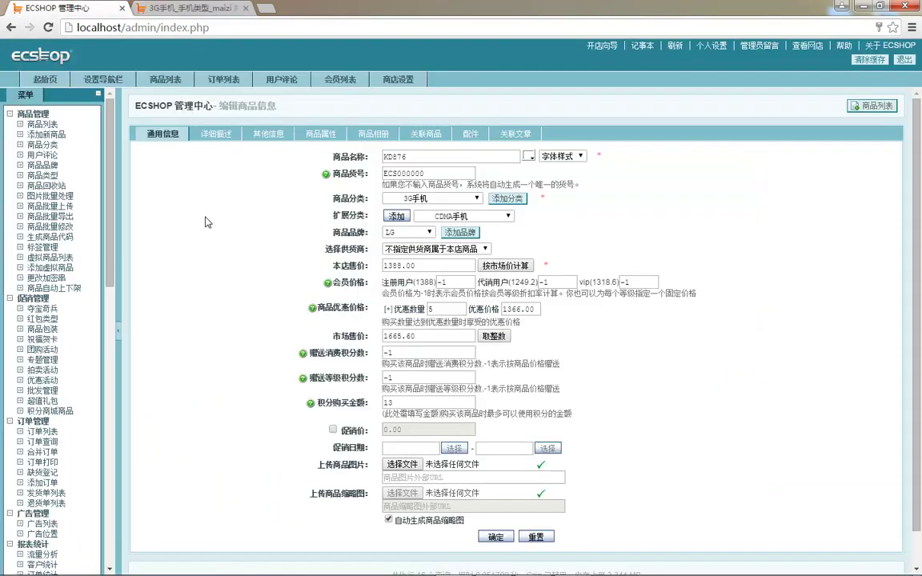
- Look at KD876's 详细描述 and the on-sale row in 其他信息
{"action": "left_click", "coordinate": [210, 134]}
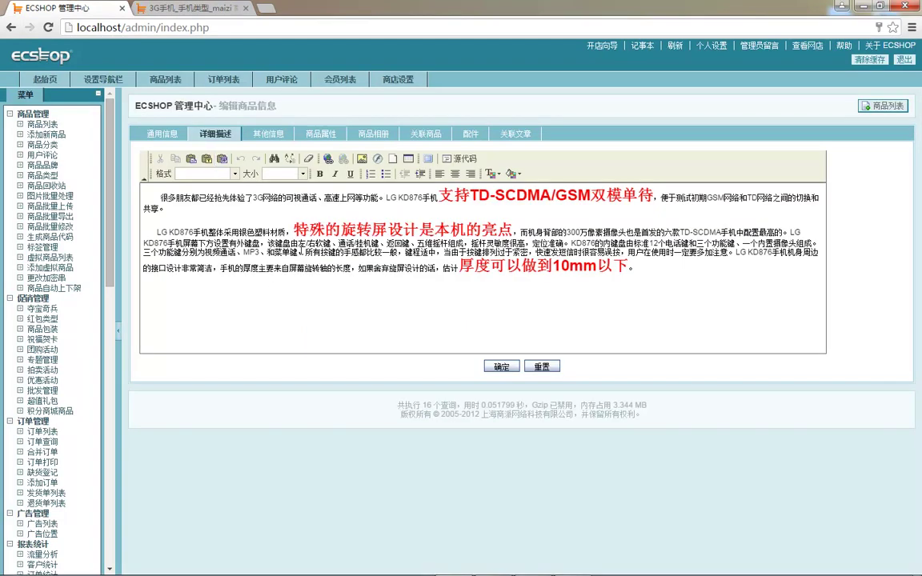
{"action": "left_click", "coordinate": [323, 269]}
{"action": "left_click", "coordinate": [268, 134]}
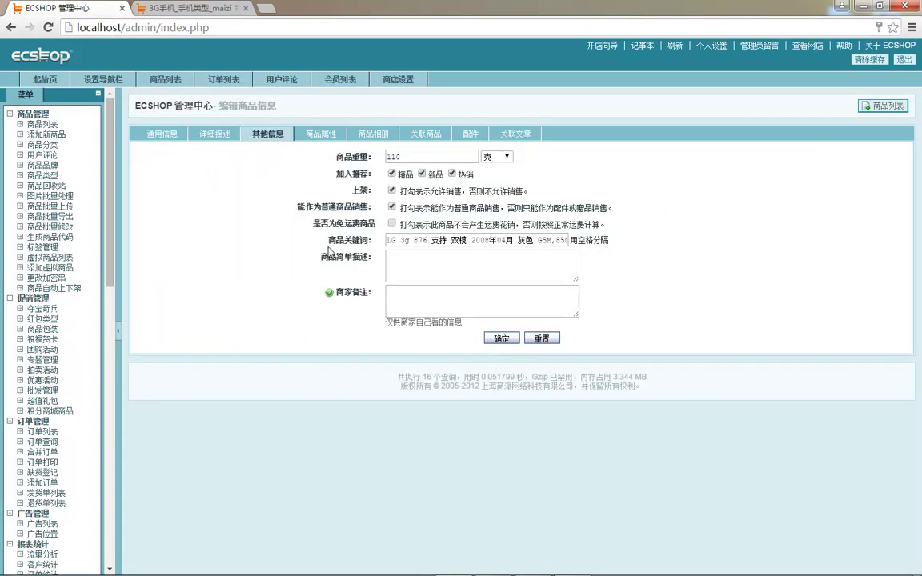
{"action": "left_click", "coordinate": [354, 173]}
{"action": "left_click_drag", "start_coordinate": [359, 190], "coordinate": [411, 192]}
{"action": "left_click", "coordinate": [410, 195]}
- Review the 其他信息 options, including 免运费 and the normal-sale explanation
{"action": "left_click", "coordinate": [173, 10]}
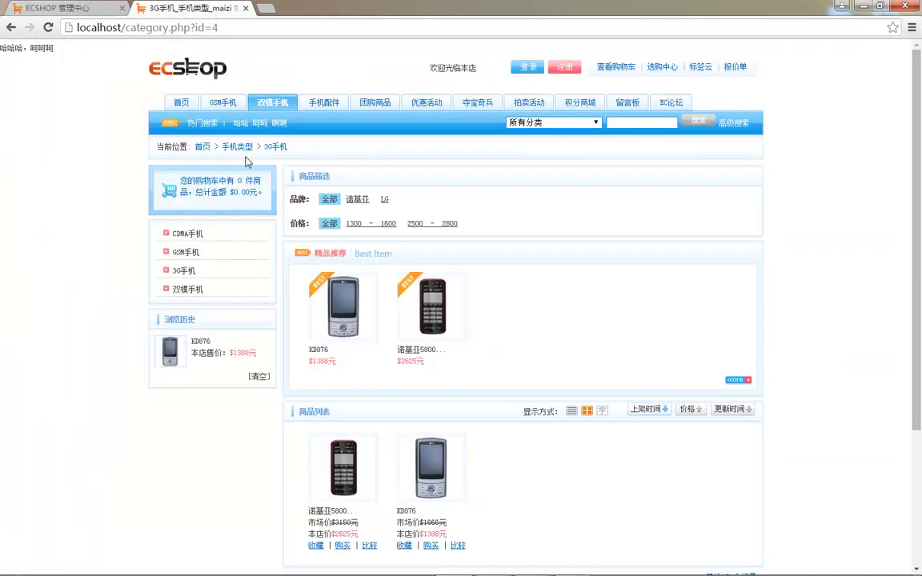
{"action": "left_click", "coordinate": [92, 8]}
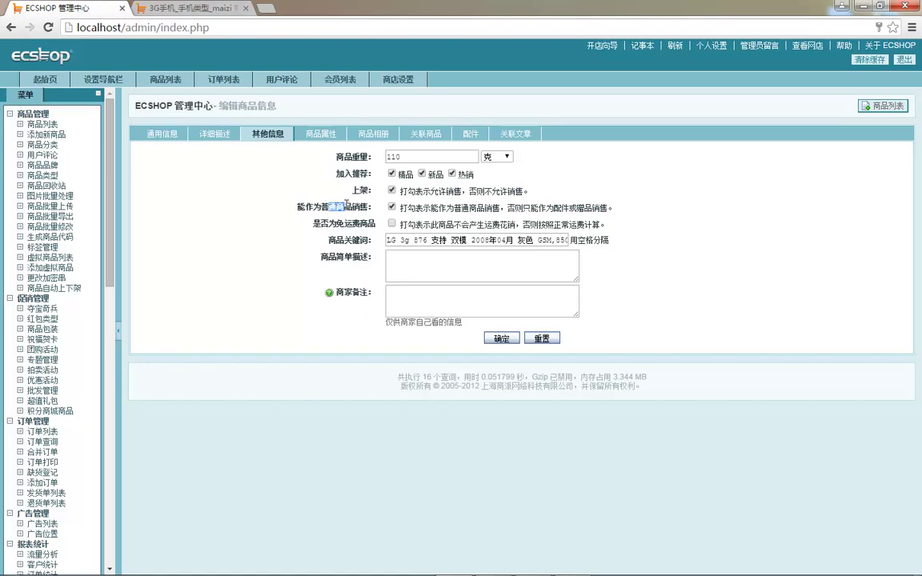
{"action": "left_click_drag", "start_coordinate": [413, 208], "coordinate": [441, 208]}
{"action": "left_click", "coordinate": [462, 208]}
{"action": "left_click_drag", "start_coordinate": [528, 205], "coordinate": [576, 207]}
{"action": "left_click", "coordinate": [576, 206]}
{"action": "double_click", "coordinate": [596, 207]}
{"action": "left_click", "coordinate": [417, 207]}
{"action": "left_click_drag", "start_coordinate": [336, 224], "coordinate": [356, 223]}
{"action": "left_click_drag", "start_coordinate": [459, 221], "coordinate": [493, 208]}
{"action": "left_click", "coordinate": [547, 223]}
- Show KD876's 商品属性 section with product type 精品手机
{"action": "left_click", "coordinate": [320, 134]}
{"action": "scroll", "coordinate": [322, 251], "scroll_direction": "down", "scroll_amount": 5}
{"action": "scroll", "coordinate": [336, 248], "scroll_direction": "up", "scroll_amount": 5}
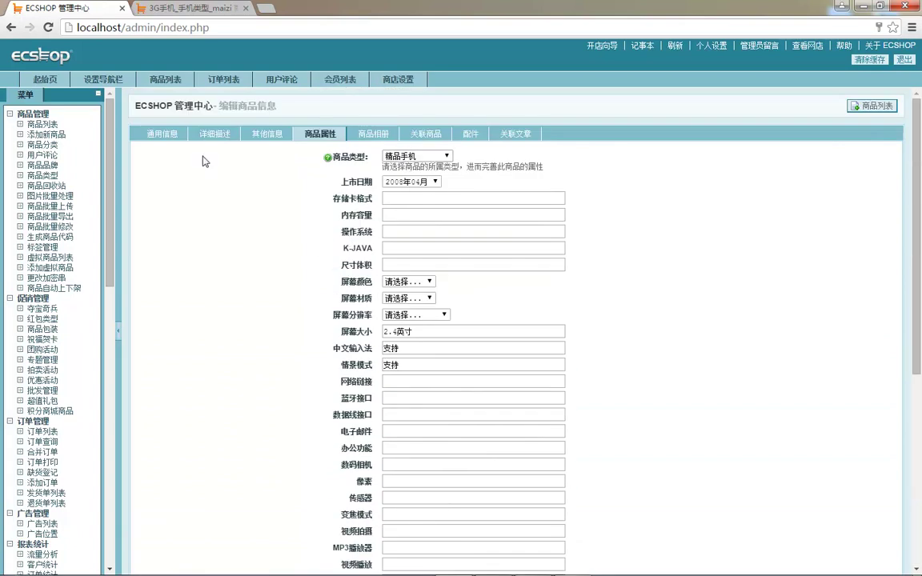
- Set KD876's 商品类型 to 书, then view its five-photo 商品相册
{"action": "left_click", "coordinate": [436, 157]}
{"action": "left_click", "coordinate": [424, 186]}
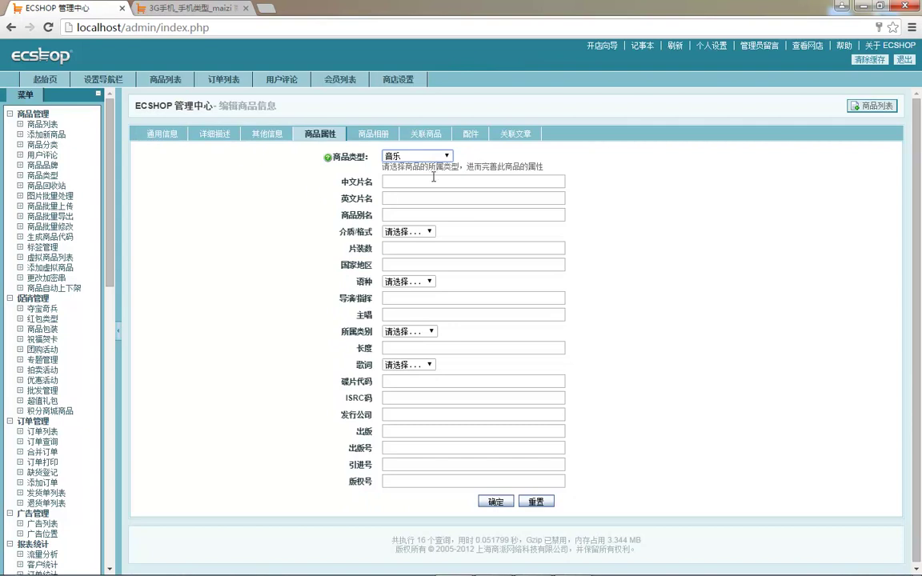
{"action": "left_click", "coordinate": [400, 156]}
{"action": "left_click", "coordinate": [412, 230]}
{"action": "left_click", "coordinate": [416, 156]}
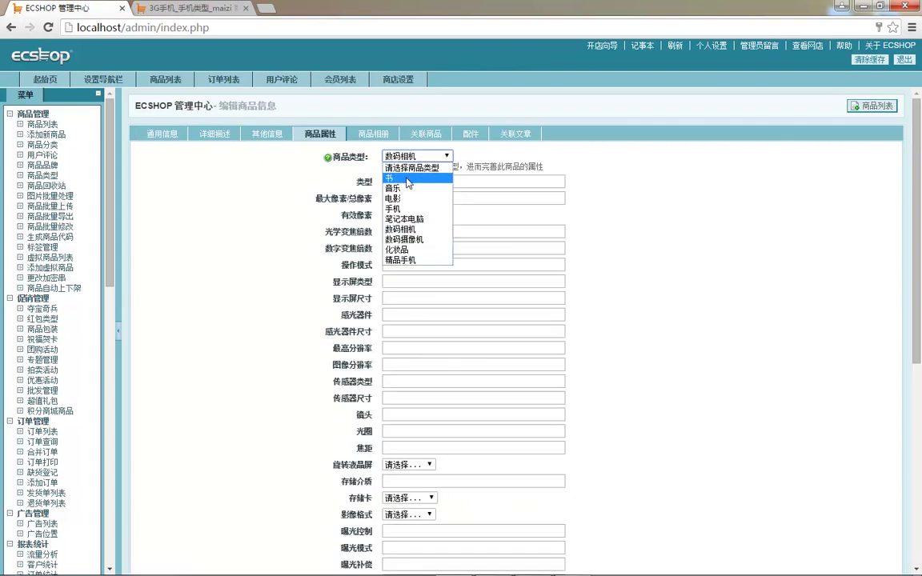
{"action": "left_click", "coordinate": [404, 177]}
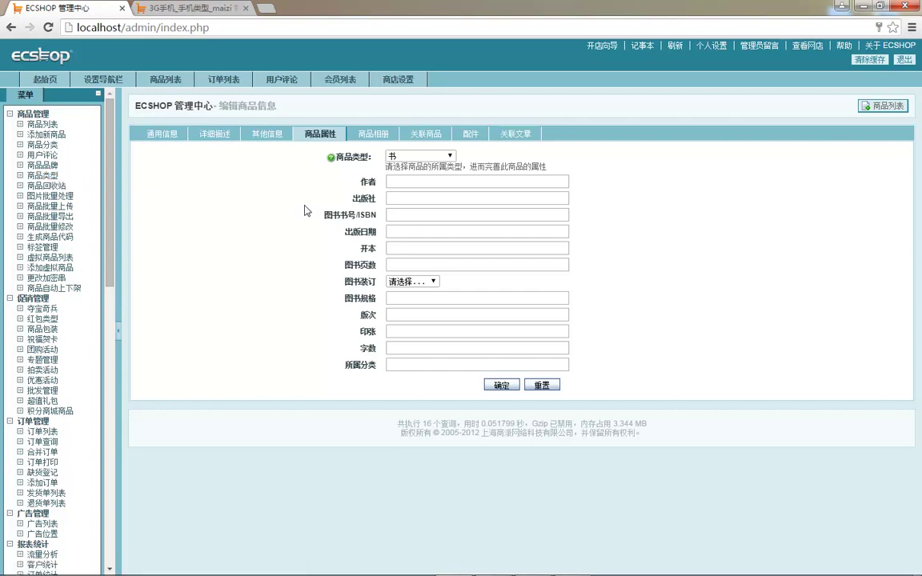
{"action": "left_click", "coordinate": [357, 134]}
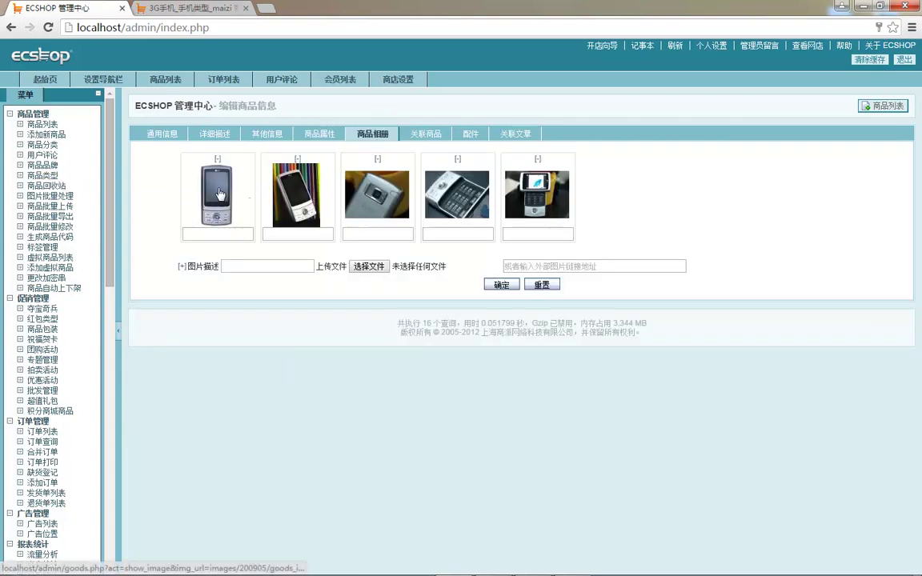
- Page through KD876's full-size storefront gallery images, then return to the admin album
{"action": "left_click", "coordinate": [180, 10]}
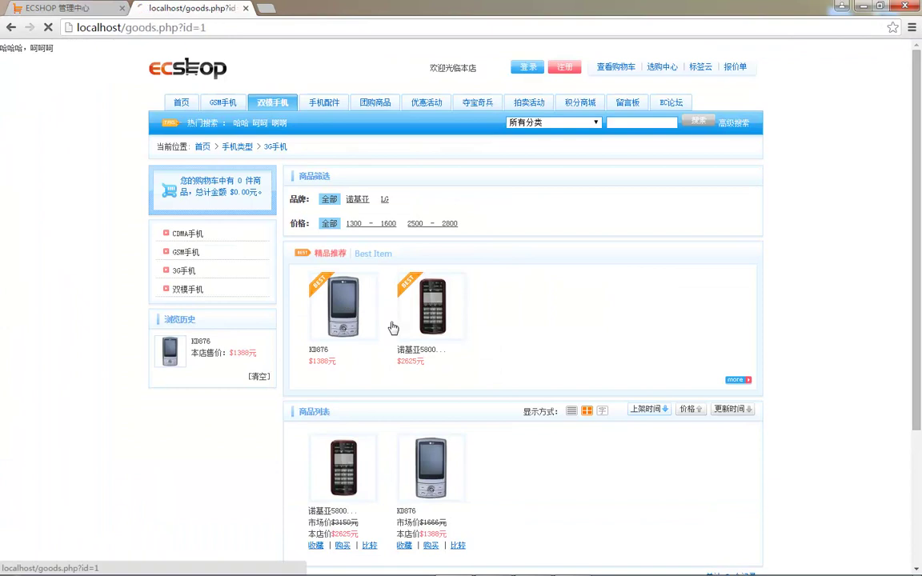
{"action": "left_click", "coordinate": [341, 316]}
{"action": "scroll", "coordinate": [340, 276], "scroll_direction": "down", "scroll_amount": 1}
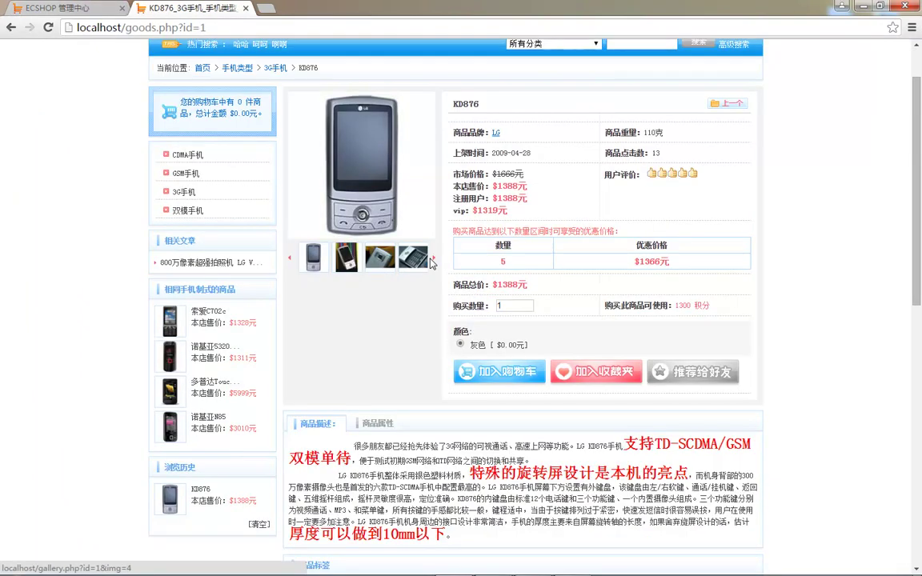
{"action": "mouse_move", "coordinate": [431, 262]}
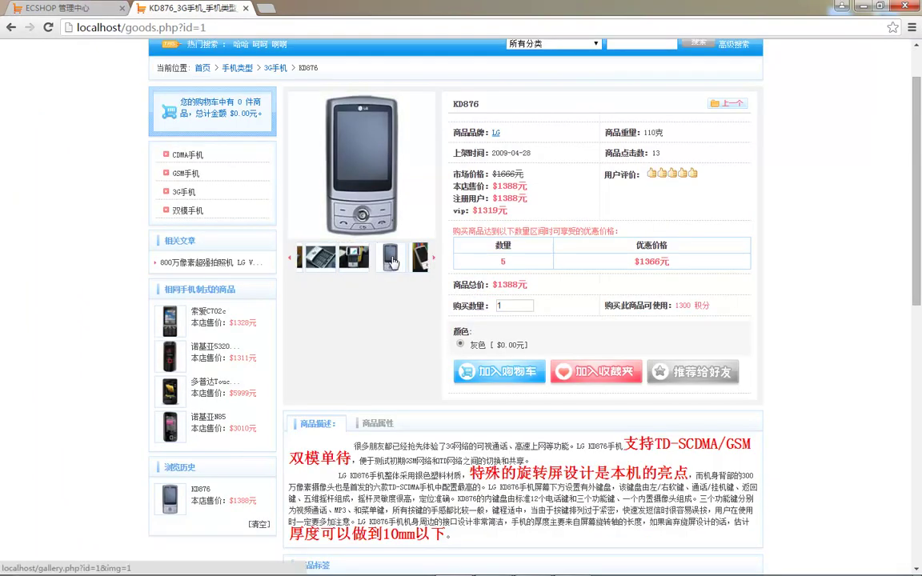
{"action": "left_click", "coordinate": [392, 261]}
{"action": "left_click", "coordinate": [46, 248]}
{"action": "left_click", "coordinate": [57, 322]}
{"action": "left_click", "coordinate": [53, 391]}
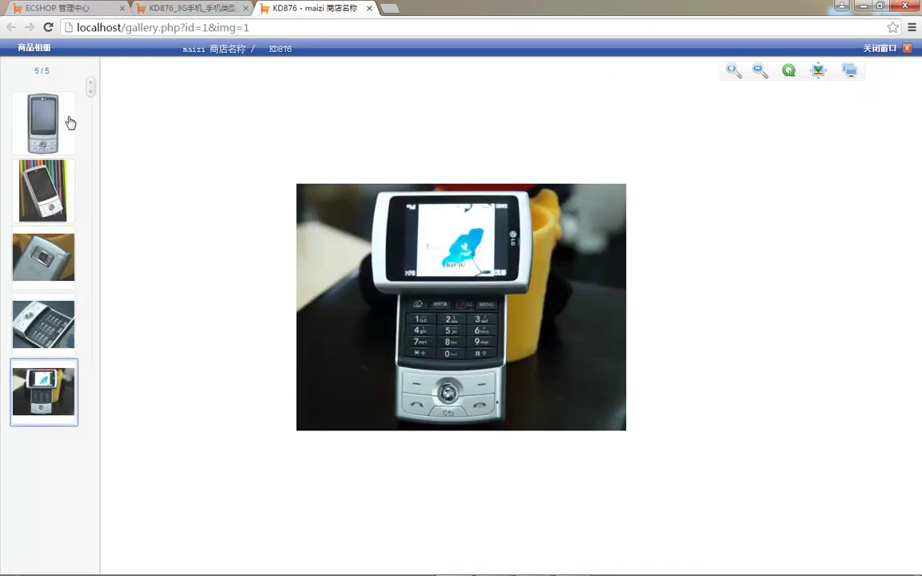
{"action": "key", "text": "ctrl+1"}
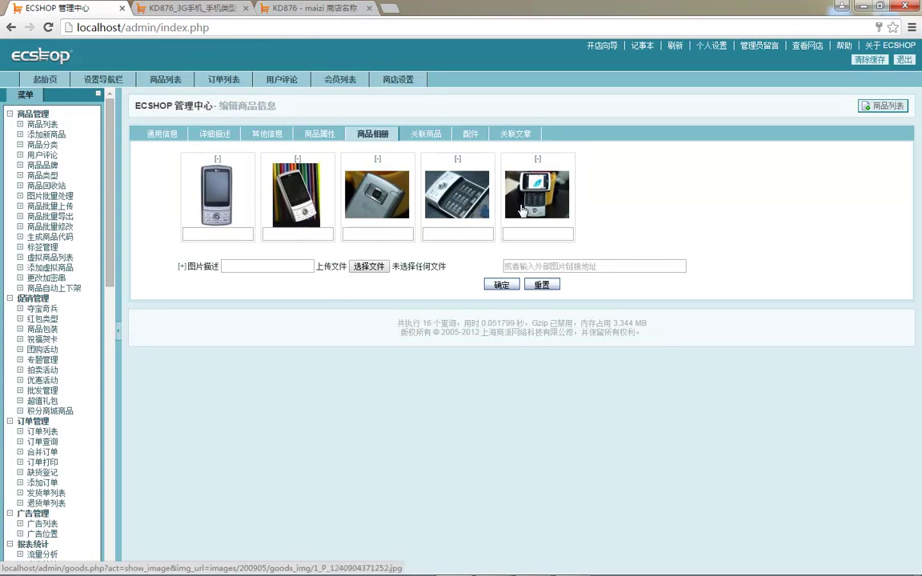
- Open KD876's 关联商品 section and review its current storefront page before linking anything
{"action": "left_click", "coordinate": [425, 135]}
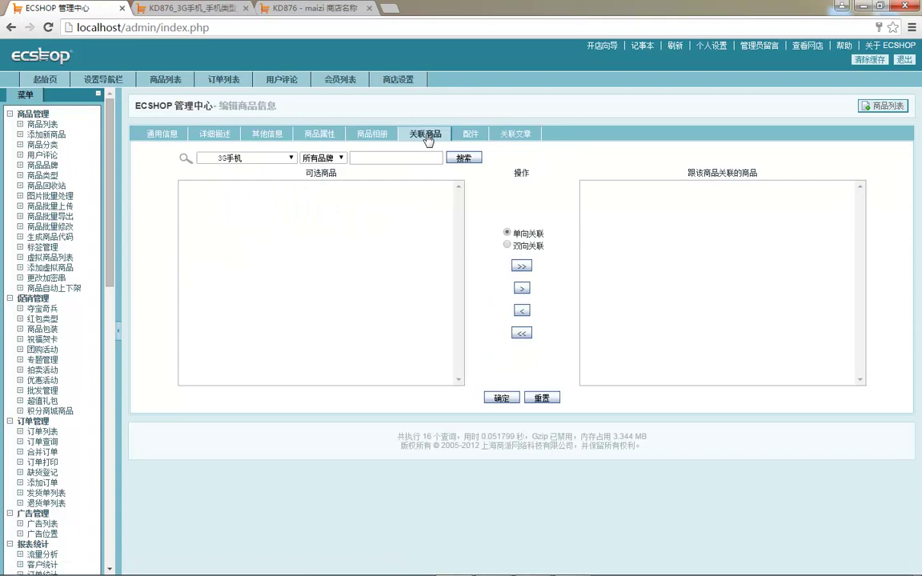
{"action": "left_click", "coordinate": [318, 7]}
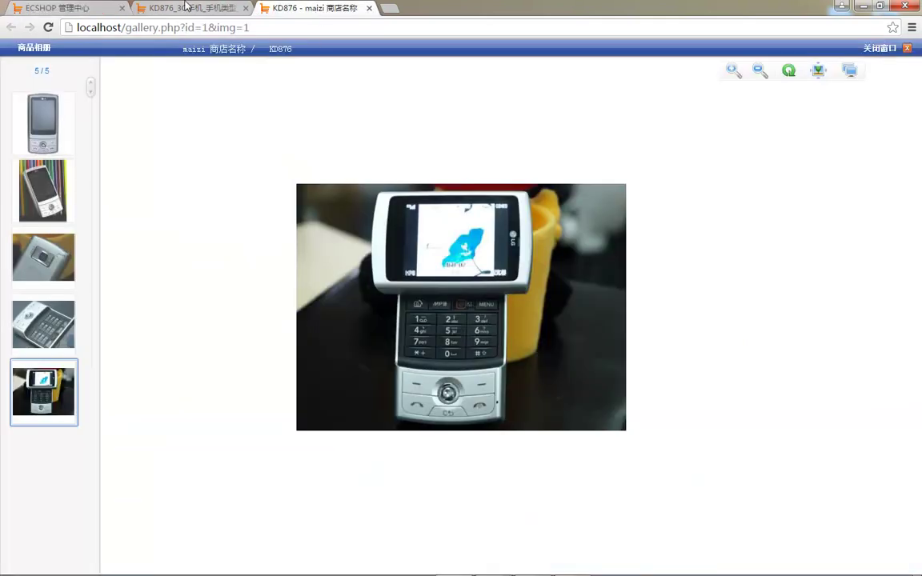
{"action": "left_click", "coordinate": [186, 7]}
{"action": "scroll", "coordinate": [468, 346], "scroll_direction": "down", "scroll_amount": 3}
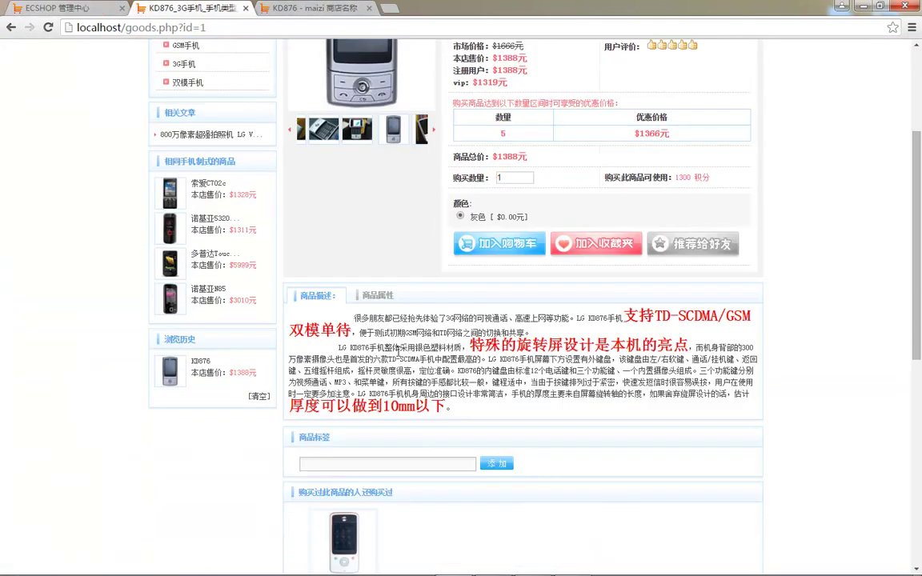
{"action": "scroll", "coordinate": [452, 352], "scroll_direction": "up", "scroll_amount": 1}
{"action": "scroll", "coordinate": [473, 296], "scroll_direction": "down", "scroll_amount": 3}
{"action": "scroll", "coordinate": [473, 296], "scroll_direction": "up", "scroll_amount": 4}
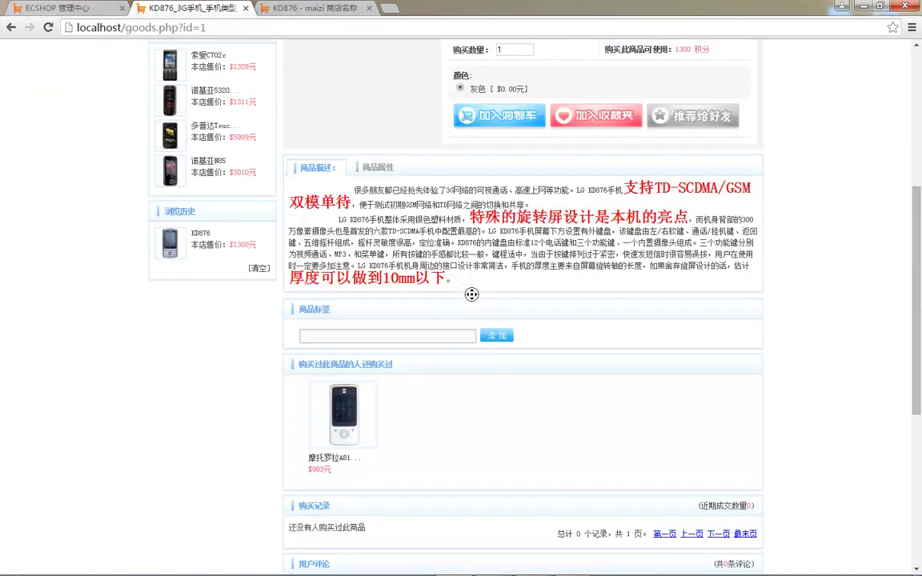
{"action": "scroll", "coordinate": [210, 242], "scroll_direction": "up", "scroll_amount": 2}
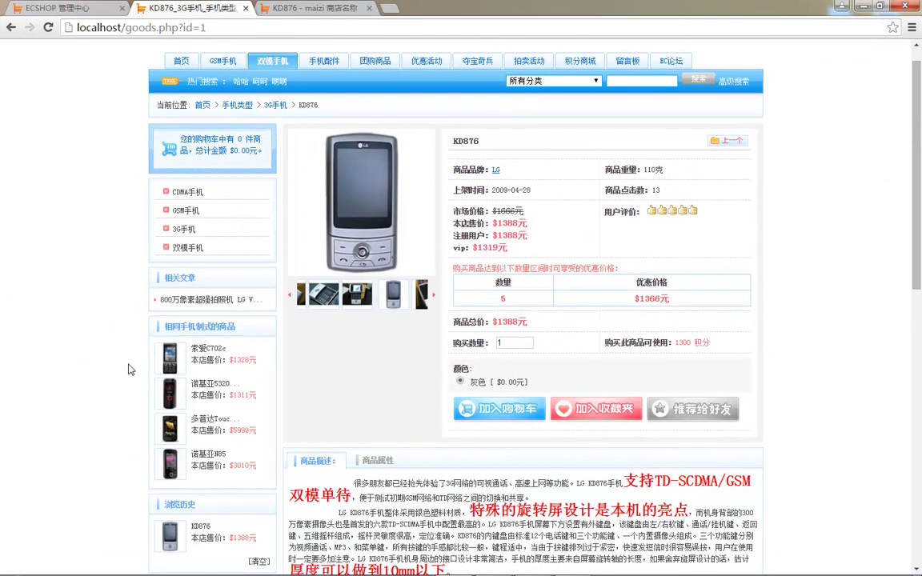
{"action": "left_click", "coordinate": [92, 9]}
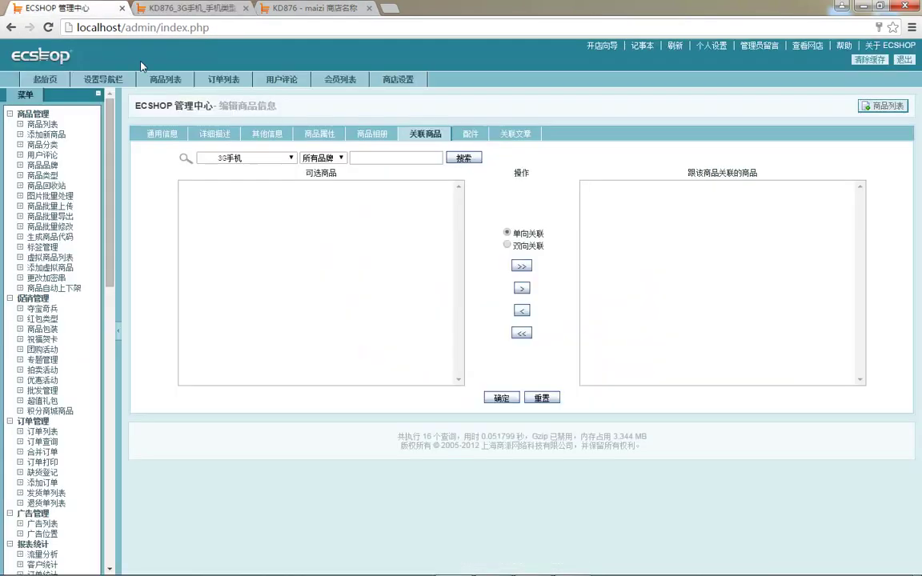
- Add 诺基亚5800XM as a one-way (单向关联) related product, save, and reload the storefront
{"action": "left_click", "coordinate": [461, 159]}
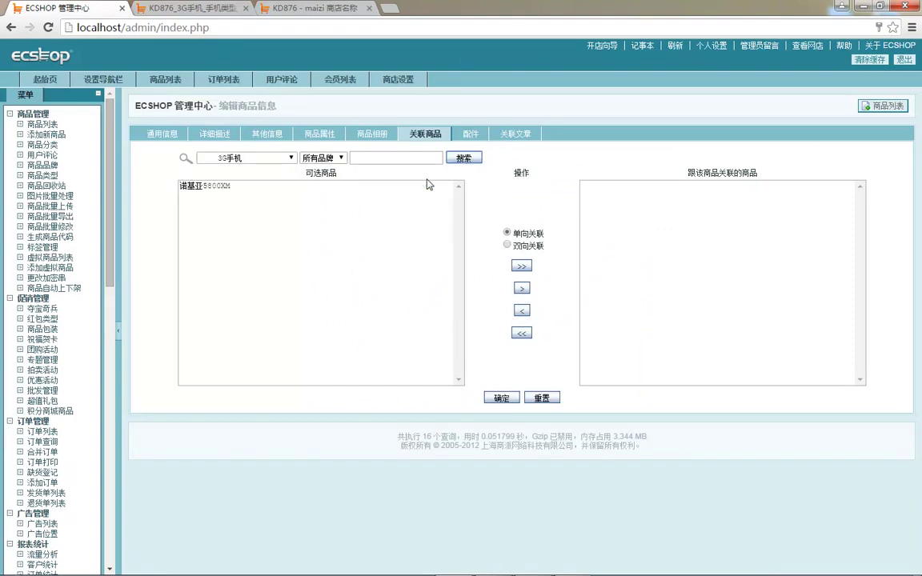
{"action": "left_click", "coordinate": [194, 187]}
{"action": "left_click", "coordinate": [524, 266]}
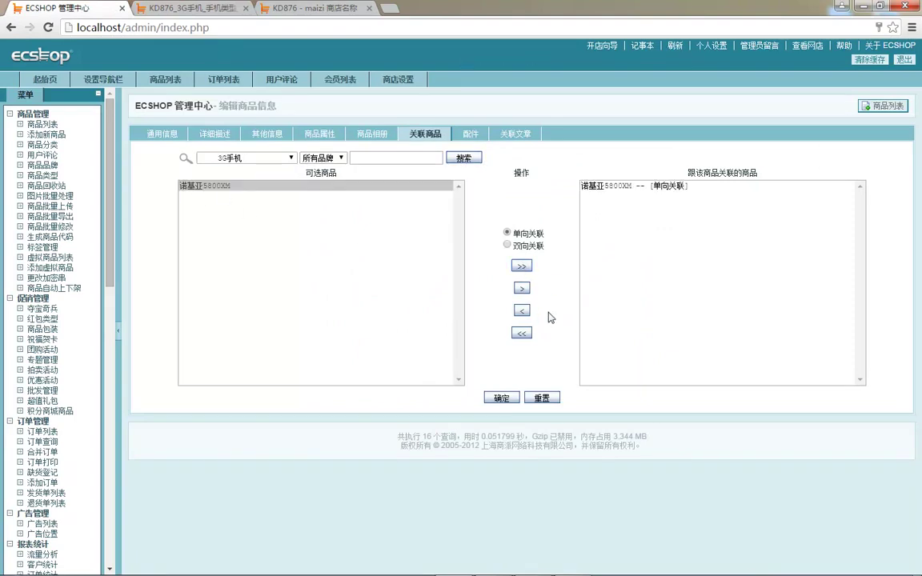
{"action": "left_click", "coordinate": [500, 397]}
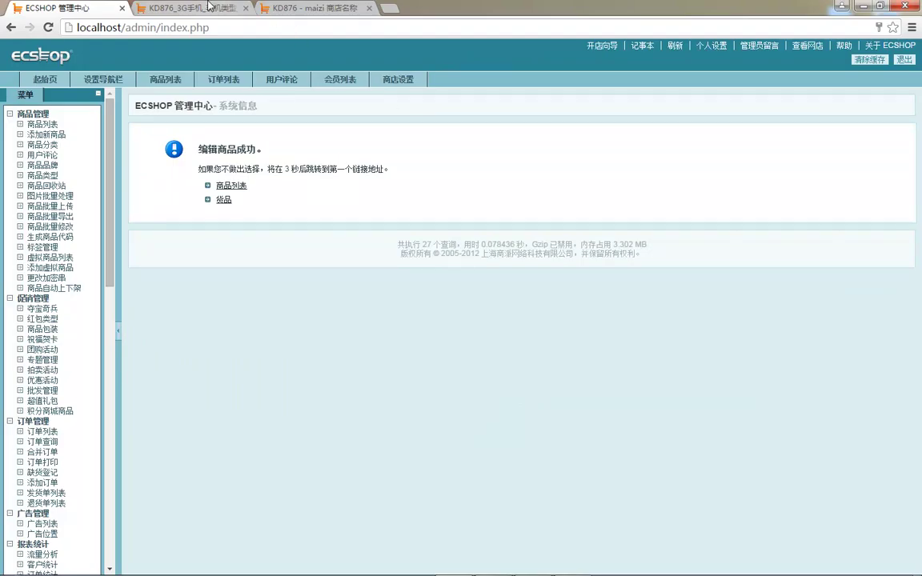
{"action": "left_click", "coordinate": [210, 7]}
{"action": "key", "text": "ctrl+Tab"}
{"action": "key", "text": "ctrl+shift+Tab"}
{"action": "key", "text": "F5"}
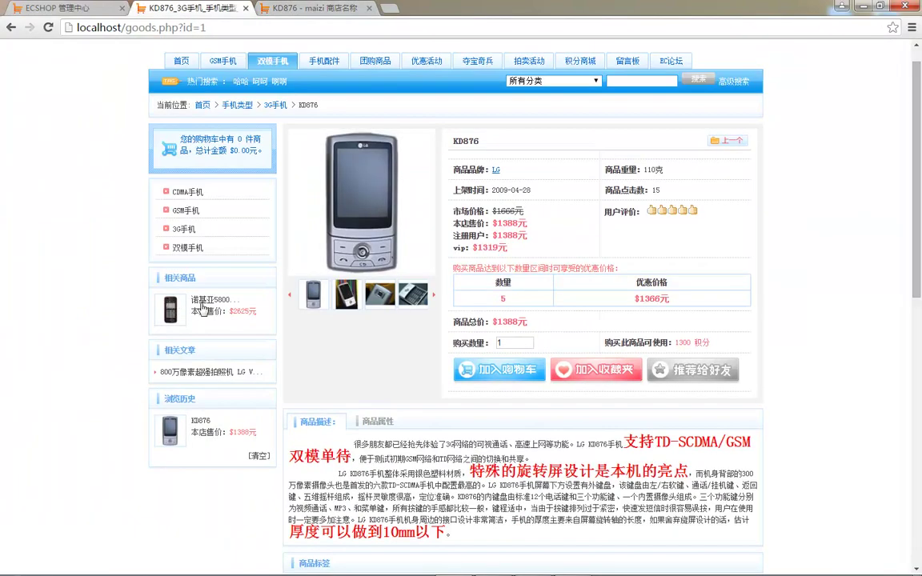
- Close the photo gallery page and reopen KD876's related-products section in the admin
{"action": "left_click", "coordinate": [328, 10]}
{"action": "left_click", "coordinate": [369, 9]}
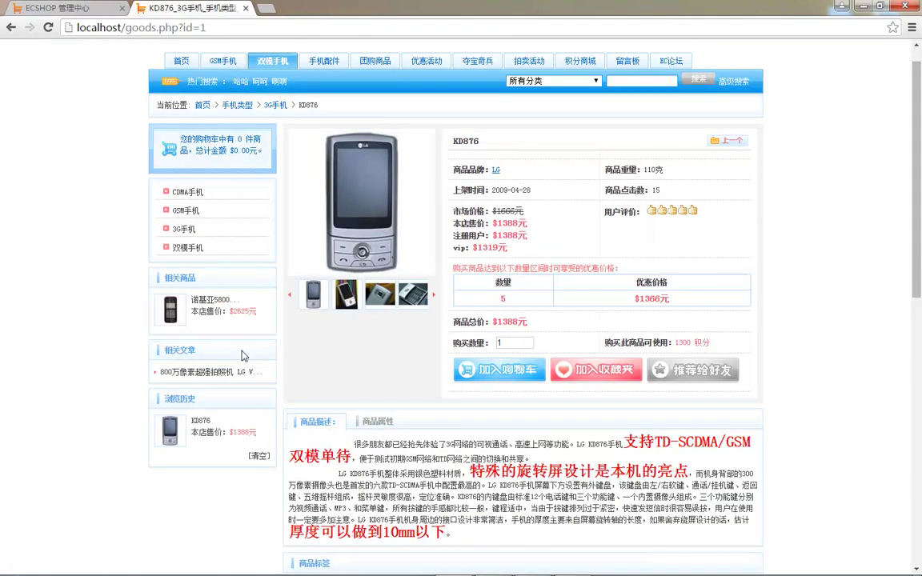
{"action": "left_click", "coordinate": [60, 8]}
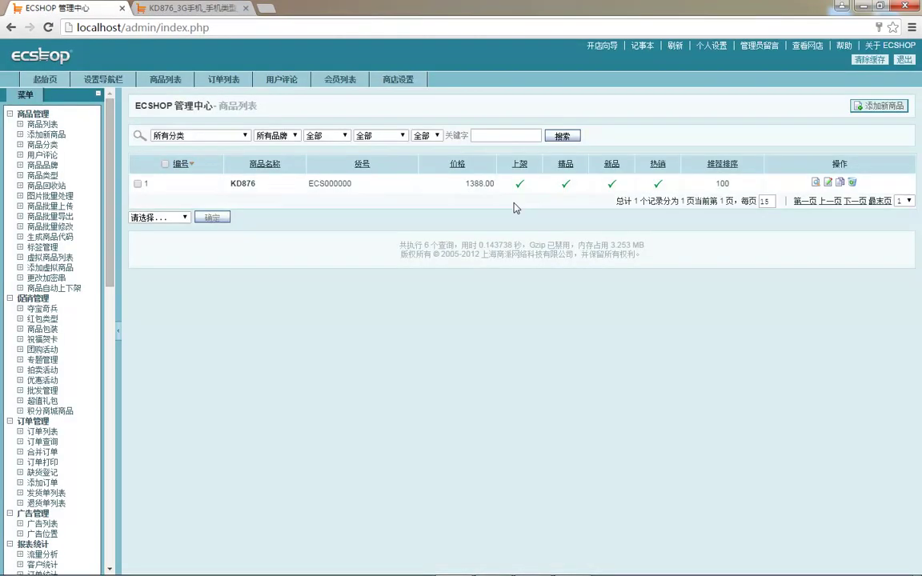
{"action": "left_click", "coordinate": [828, 182]}
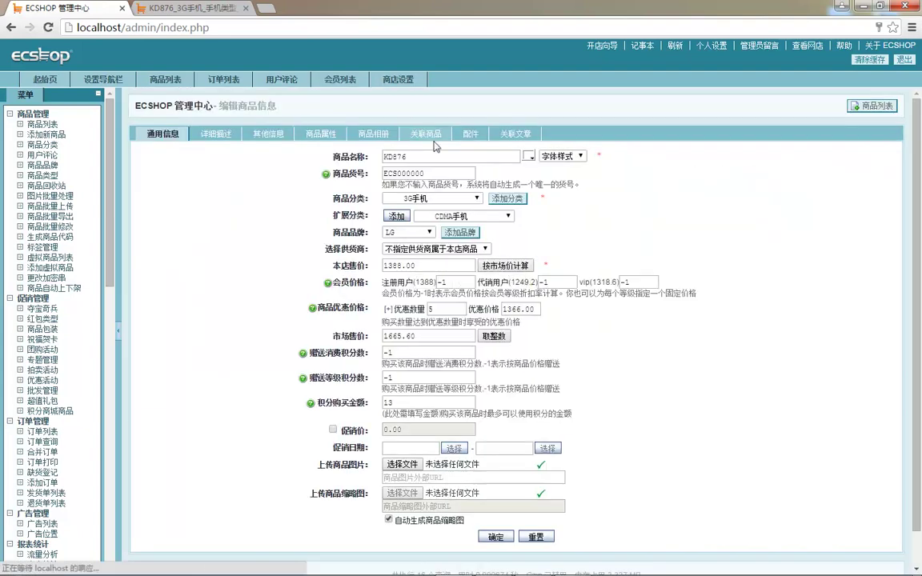
{"action": "left_click", "coordinate": [428, 133]}
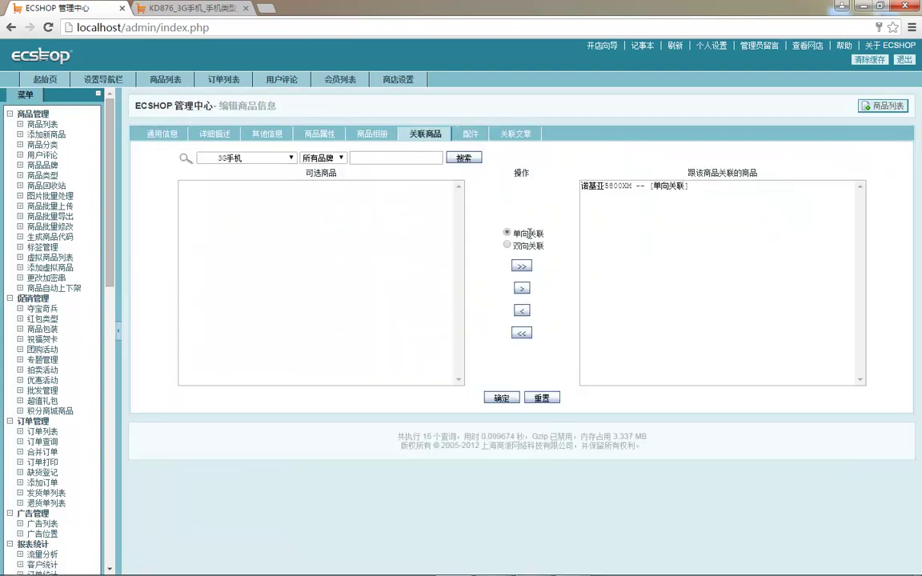
{"action": "double_click", "coordinate": [523, 232]}
{"action": "left_click", "coordinate": [518, 242]}
- Open the related 诺基亚5800XM link from the KD876 storefront page, then return to KD876
{"action": "left_click", "coordinate": [206, 10]}
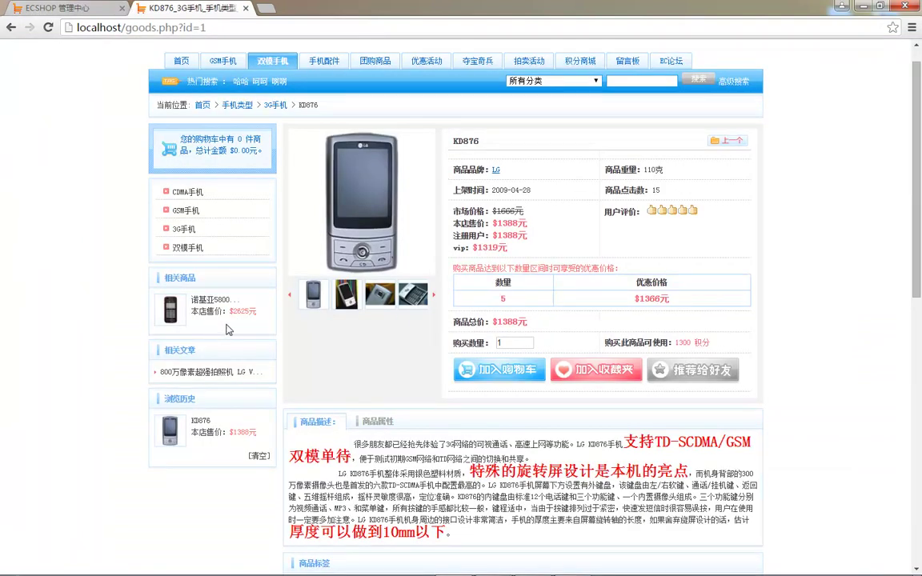
{"action": "left_click", "coordinate": [179, 307]}
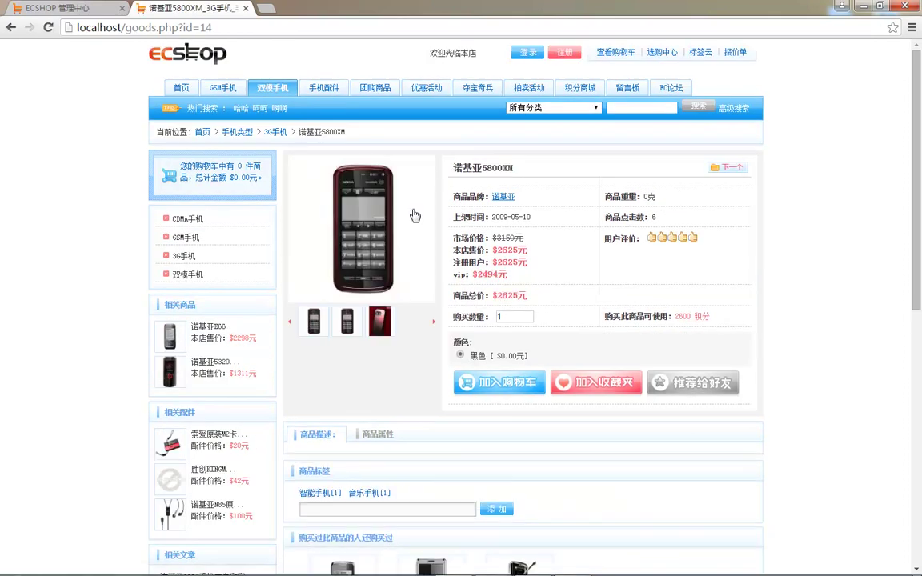
{"action": "left_click", "coordinate": [11, 27]}
{"action": "double_click", "coordinate": [471, 143]}
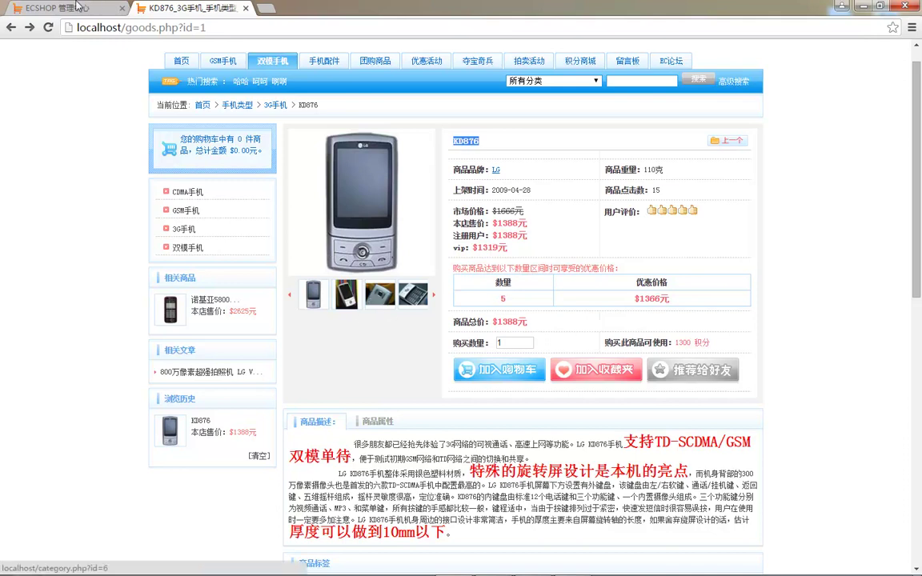
{"action": "key", "text": "ctrl+Tab"}
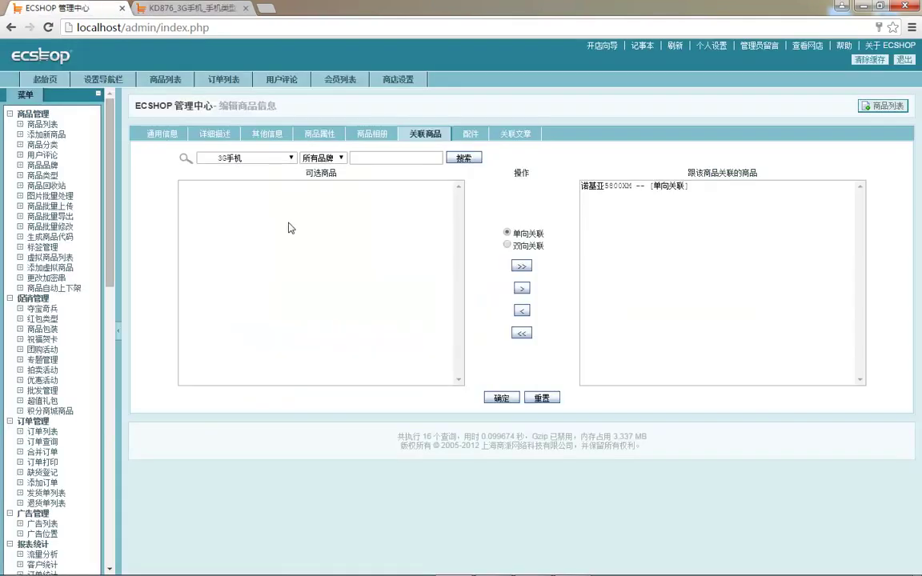
- In KD876's 配件 section, list 3G phones and try 诺基亚5800XM at its 2625 price
{"action": "left_click", "coordinate": [469, 134]}
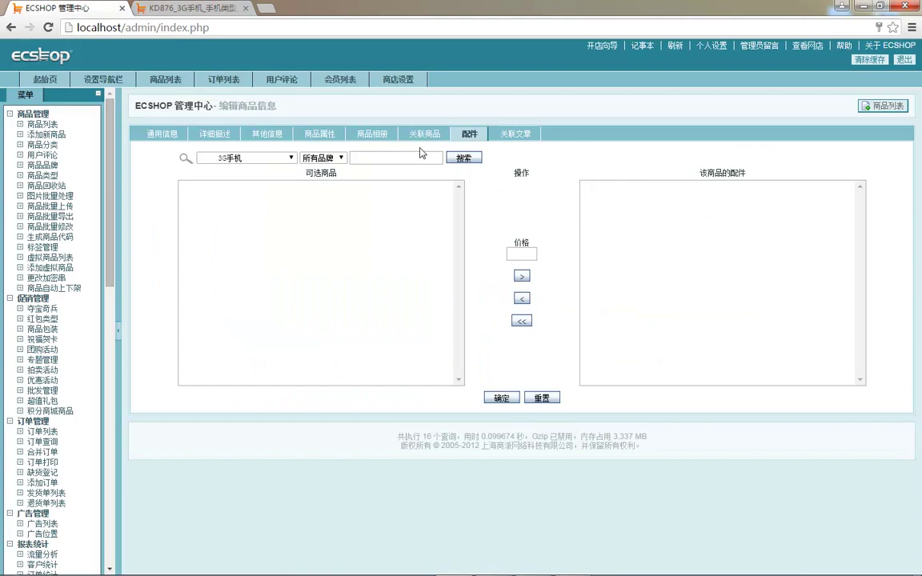
{"action": "left_click", "coordinate": [463, 157]}
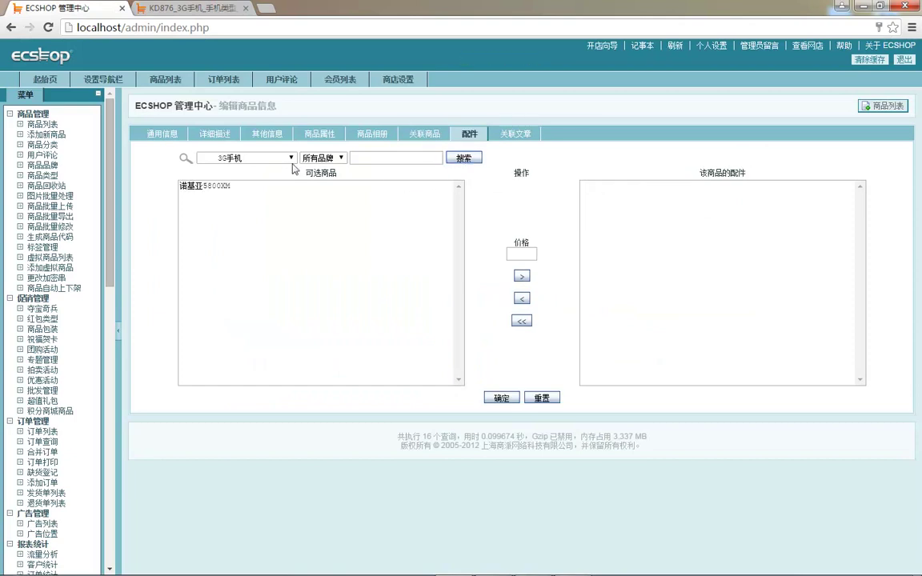
{"action": "left_click", "coordinate": [221, 186]}
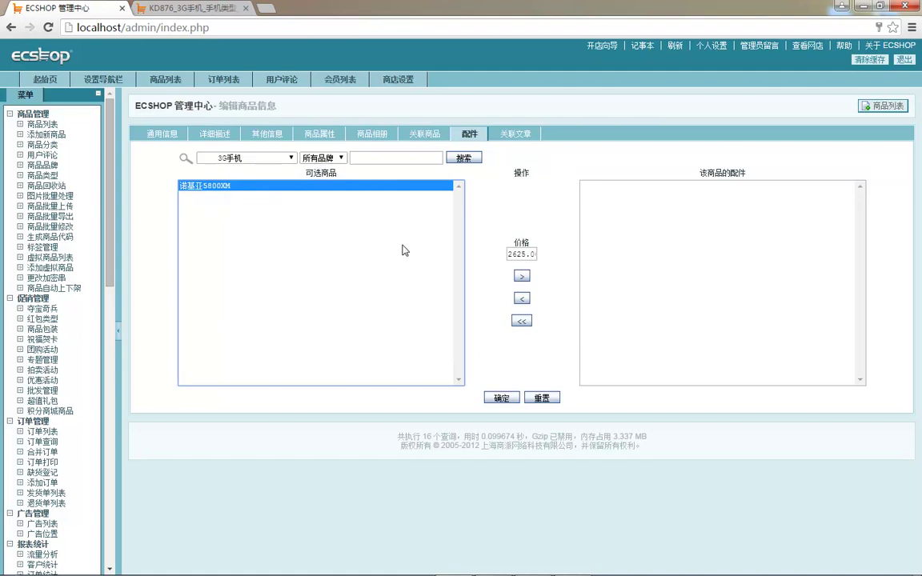
{"action": "left_click", "coordinate": [524, 255]}
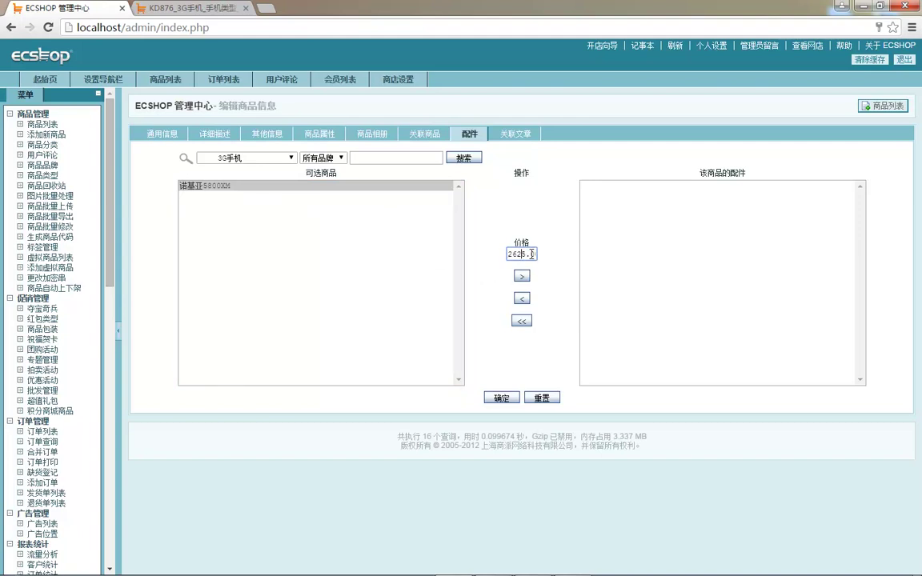
- Add 索爱原装M2卡读卡器 from 手机配件 as a 10.00 accessory and save
{"action": "left_click", "coordinate": [248, 157]}
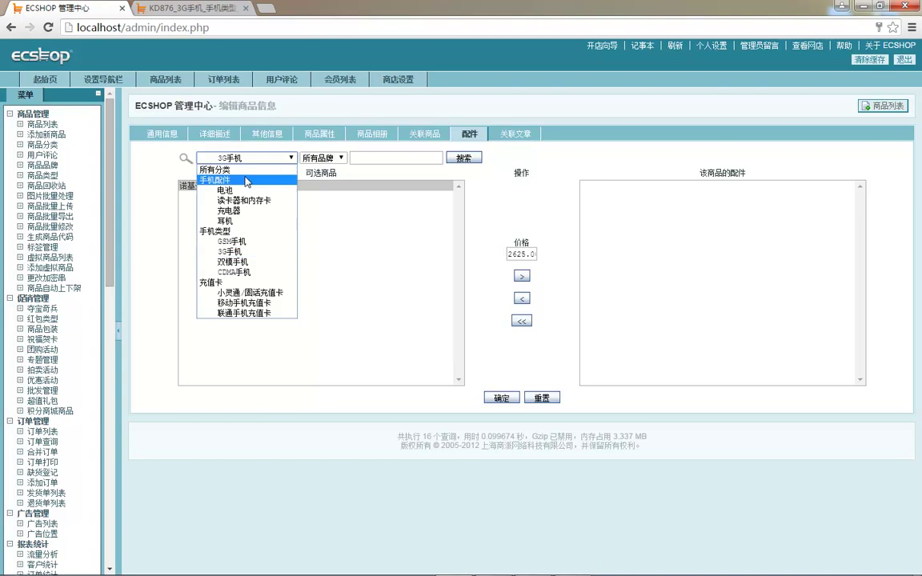
{"action": "left_click", "coordinate": [246, 181]}
{"action": "left_click", "coordinate": [464, 158]}
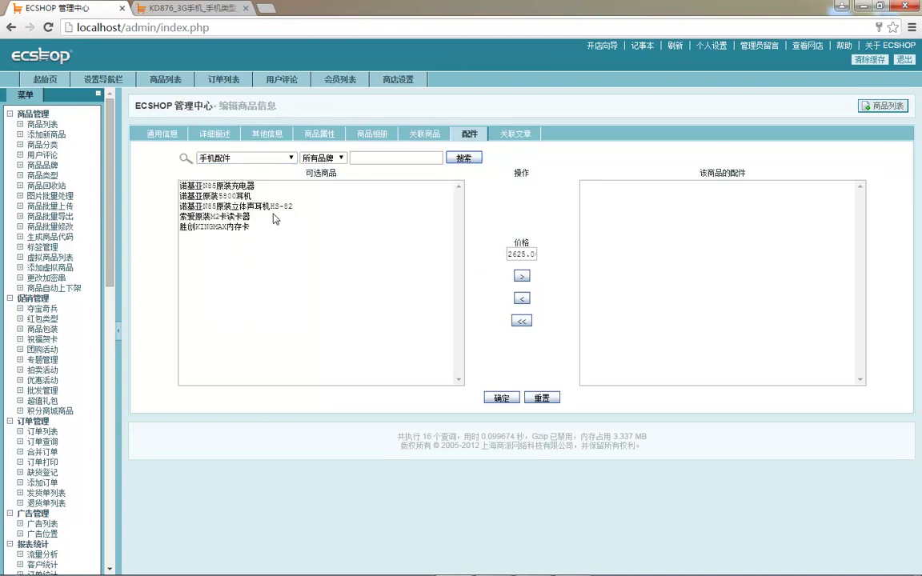
{"action": "left_click_drag", "start_coordinate": [235, 187], "coordinate": [251, 216]}
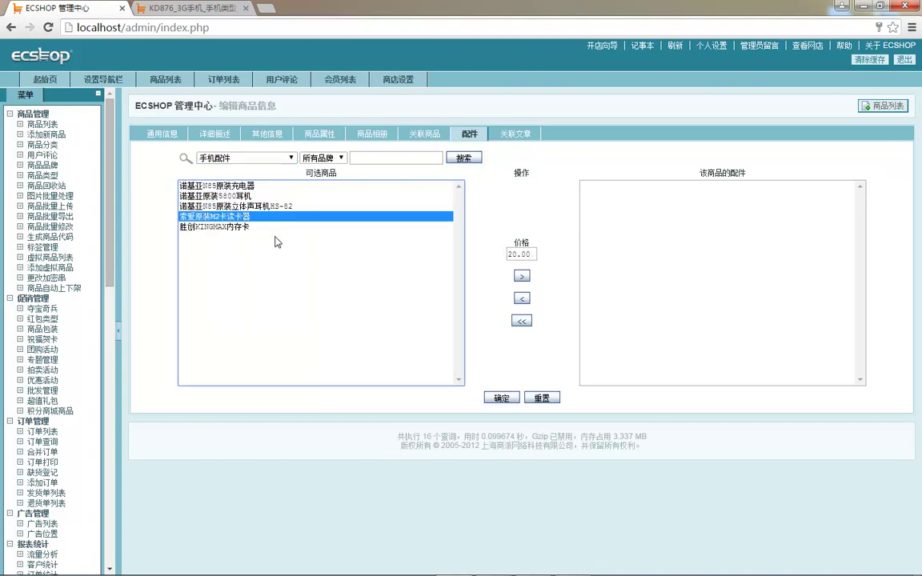
{"action": "double_click", "coordinate": [516, 254]}
{"action": "type", "text": "10.00"}
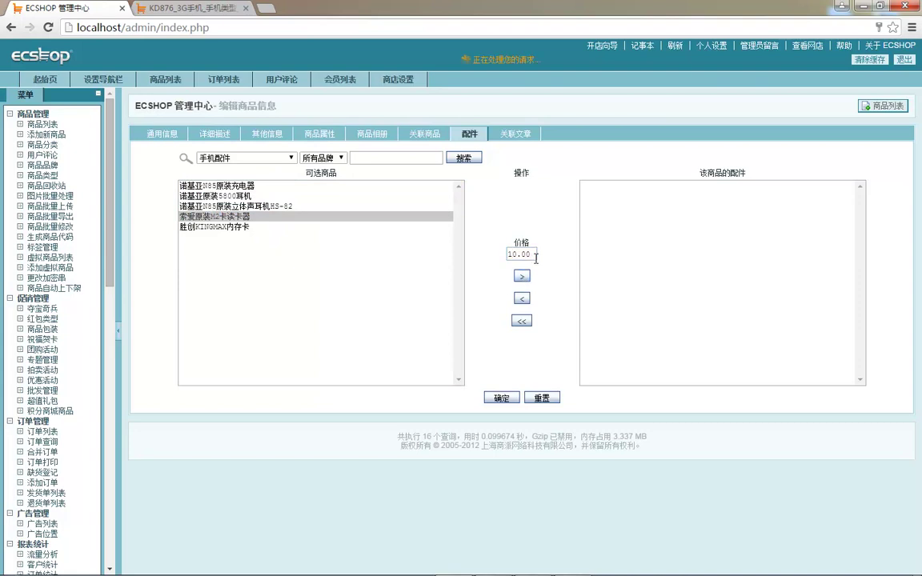
{"action": "left_click", "coordinate": [521, 275]}
{"action": "left_click", "coordinate": [501, 397]}
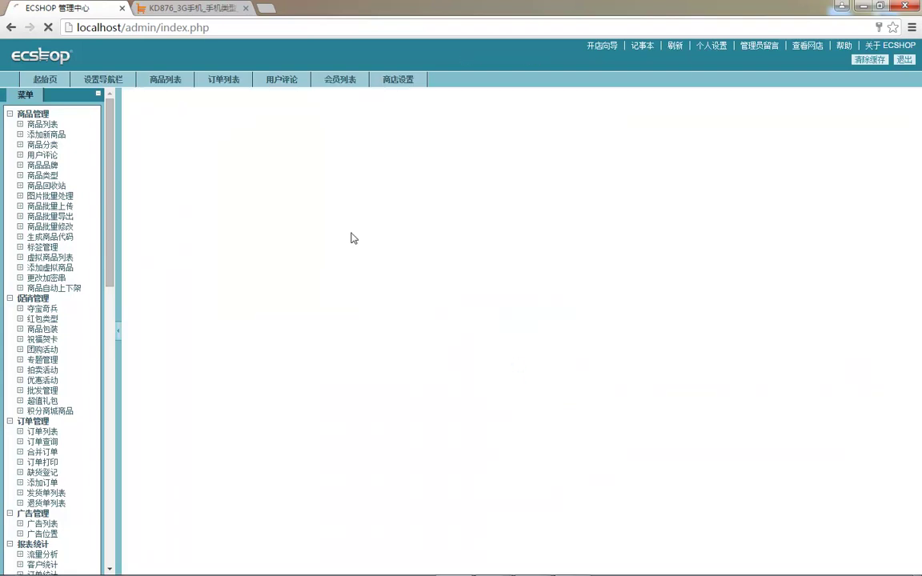
- Reload the KD876 storefront page to check the accessory, then return to the admin
{"action": "left_click", "coordinate": [192, 8]}
{"action": "key", "text": "F5"}
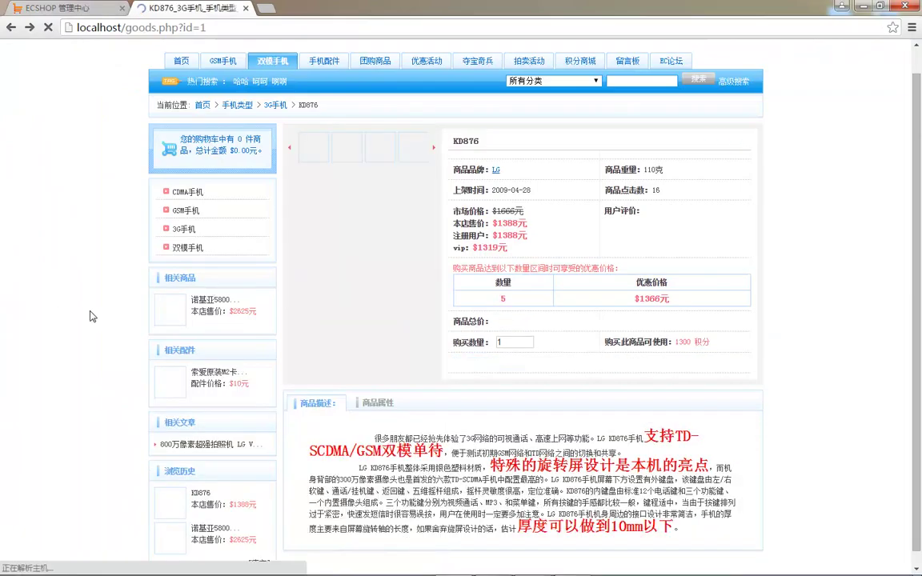
{"action": "scroll", "coordinate": [217, 379], "scroll_direction": "down", "scroll_amount": 1}
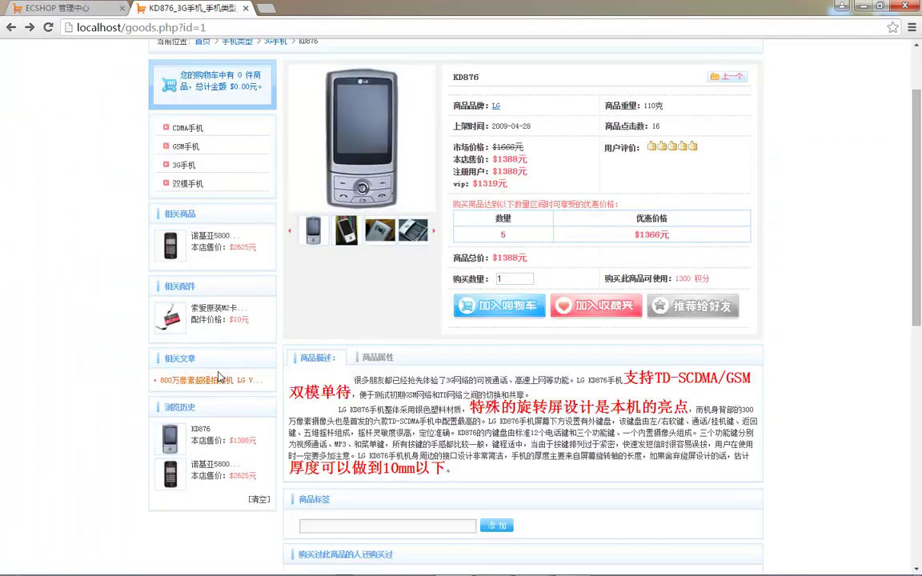
{"action": "left_click_drag", "start_coordinate": [233, 323], "coordinate": [223, 324]}
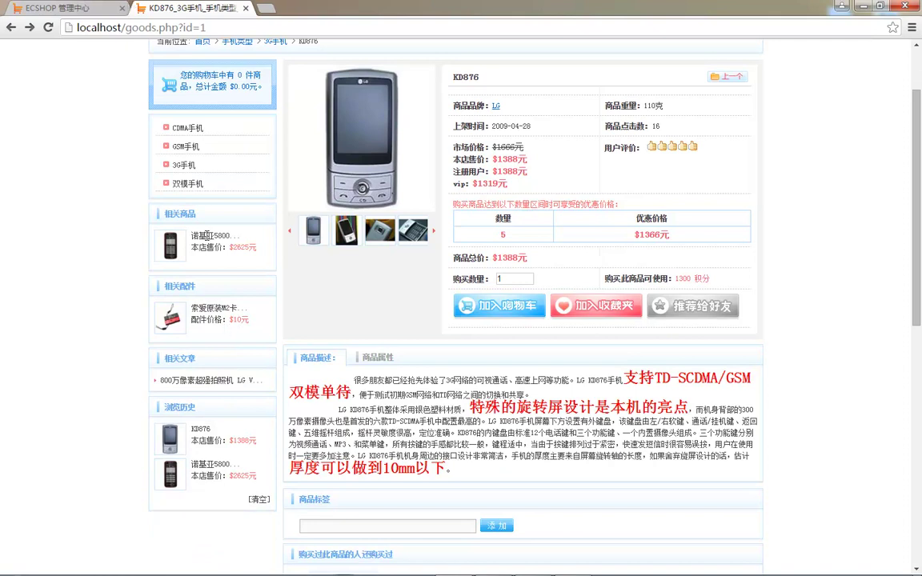
{"action": "left_click", "coordinate": [88, 6]}
- Set 显示设置's 货币格式 to ￥%s元, save, and refresh the KD876 product page
{"action": "left_click", "coordinate": [382, 79]}
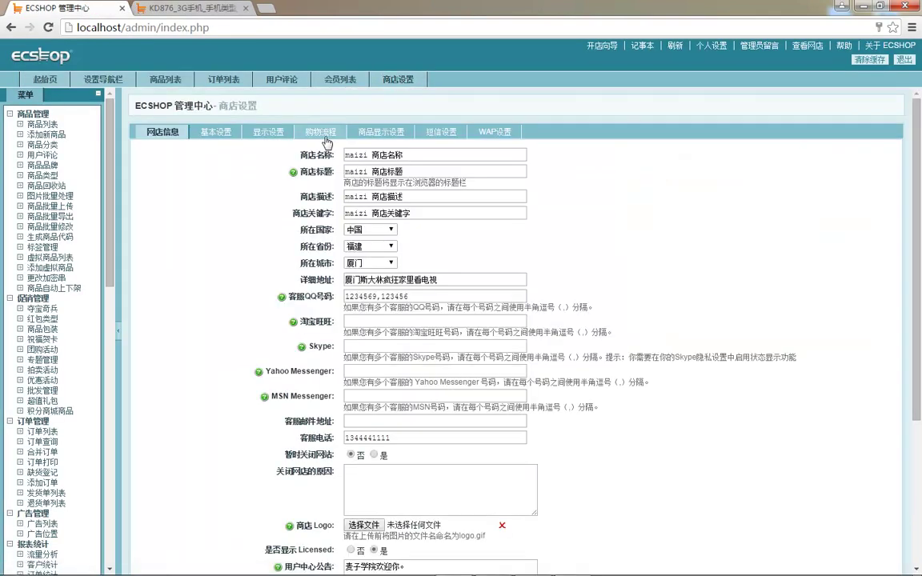
{"action": "left_click", "coordinate": [322, 133]}
{"action": "left_click", "coordinate": [268, 132]}
{"action": "left_click", "coordinate": [346, 196]}
{"action": "key", "text": "ctrl+shift"}
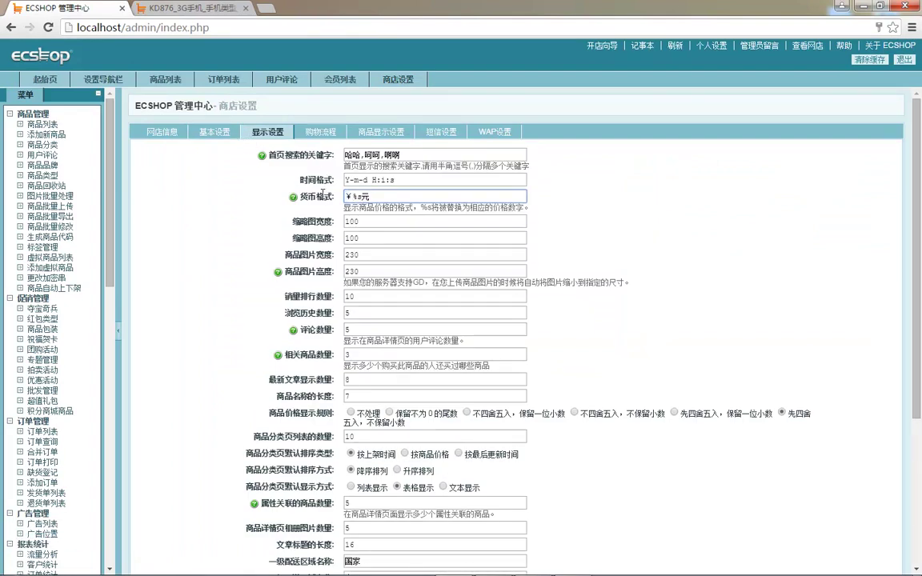
{"action": "scroll", "coordinate": [480, 360], "scroll_direction": "down", "scroll_amount": 3}
{"action": "left_click", "coordinate": [493, 500]}
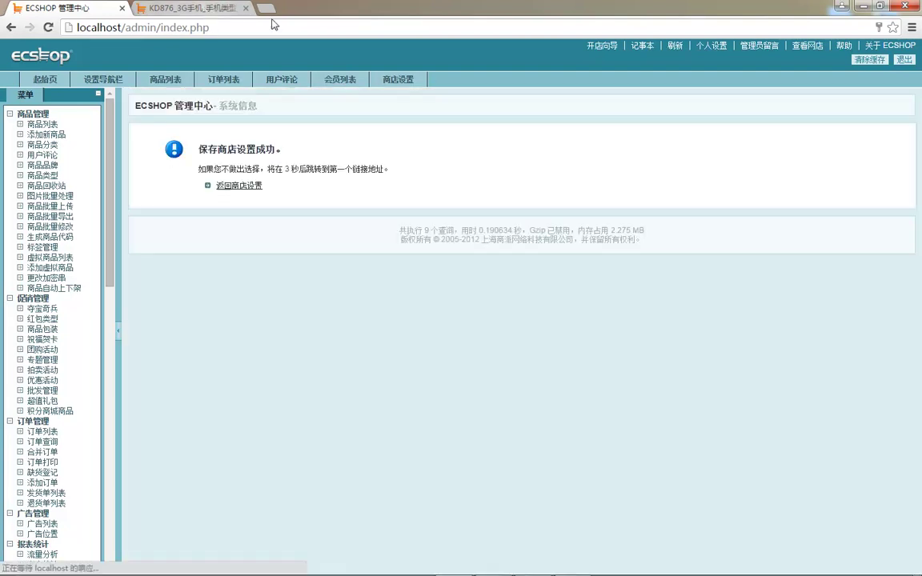
{"action": "key", "text": "ctrl+Tab"}
{"action": "key", "text": "F5"}
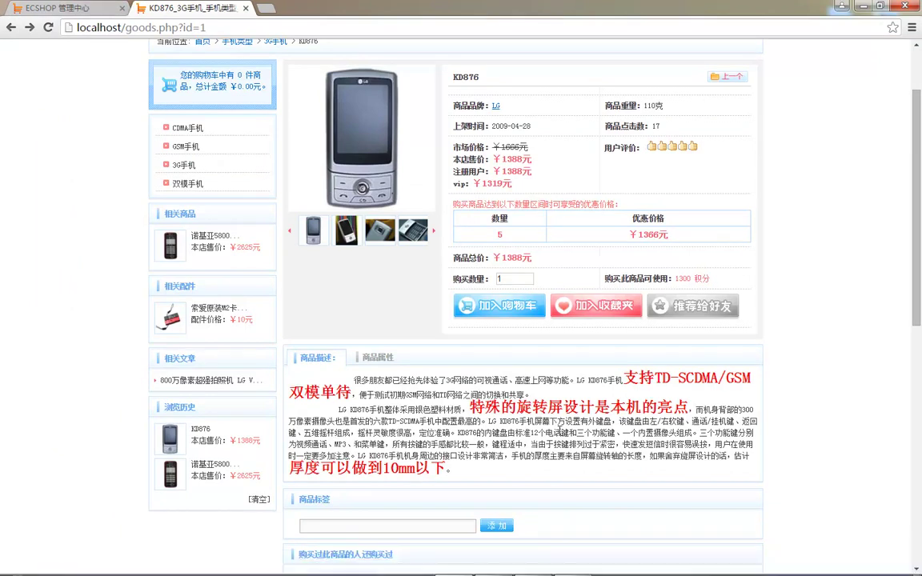
- Clear the page cache and go to page 2 of the product list
{"action": "left_click", "coordinate": [118, 7]}
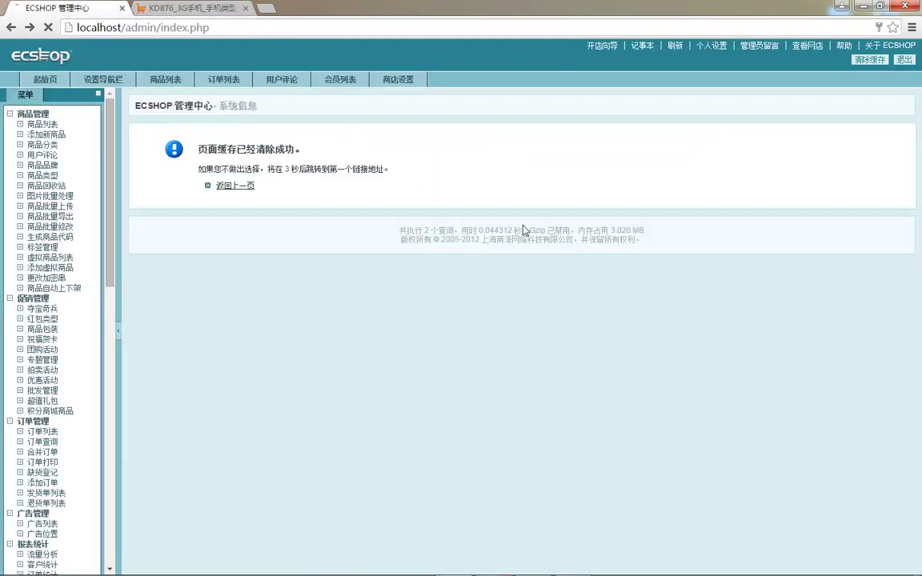
{"action": "left_click", "coordinate": [427, 134]}
{"action": "left_click", "coordinate": [378, 132]}
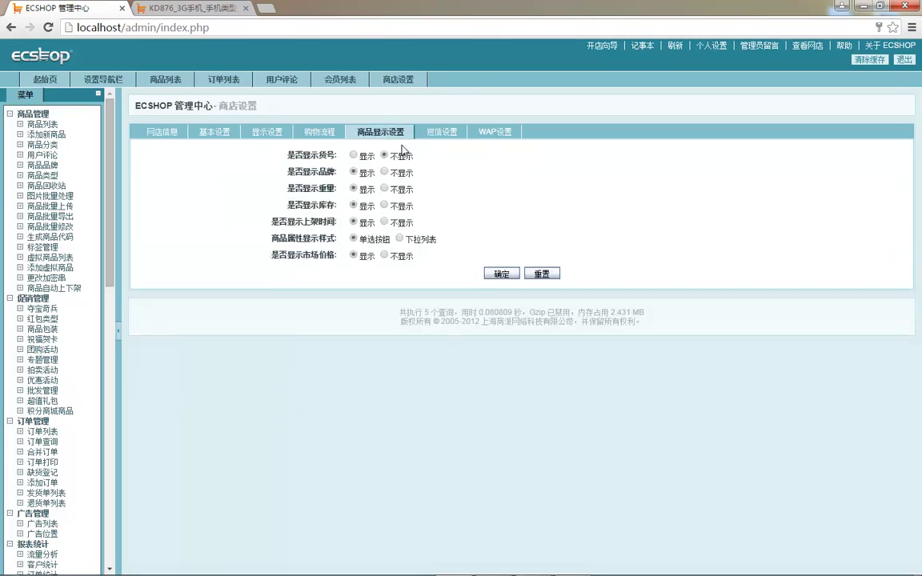
{"action": "left_click", "coordinate": [42, 124]}
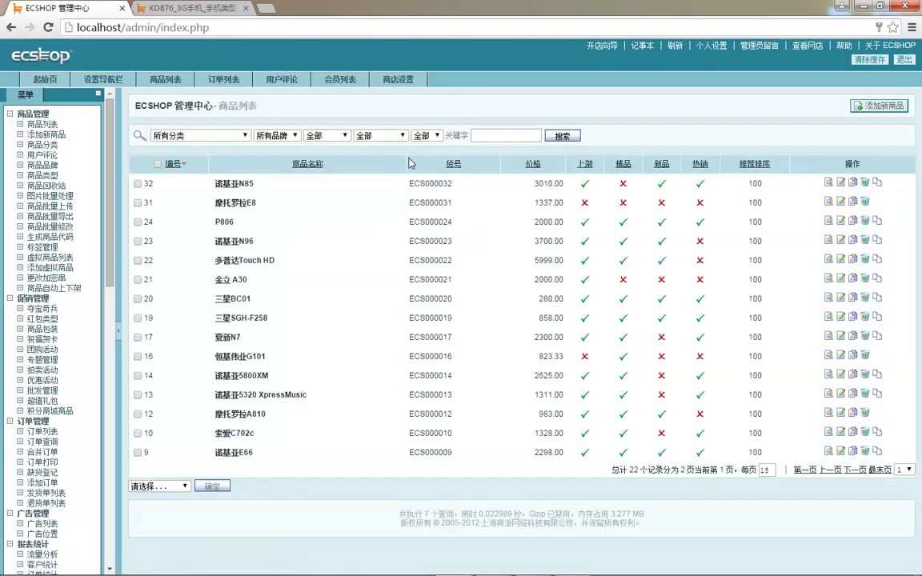
{"action": "left_click", "coordinate": [878, 105]}
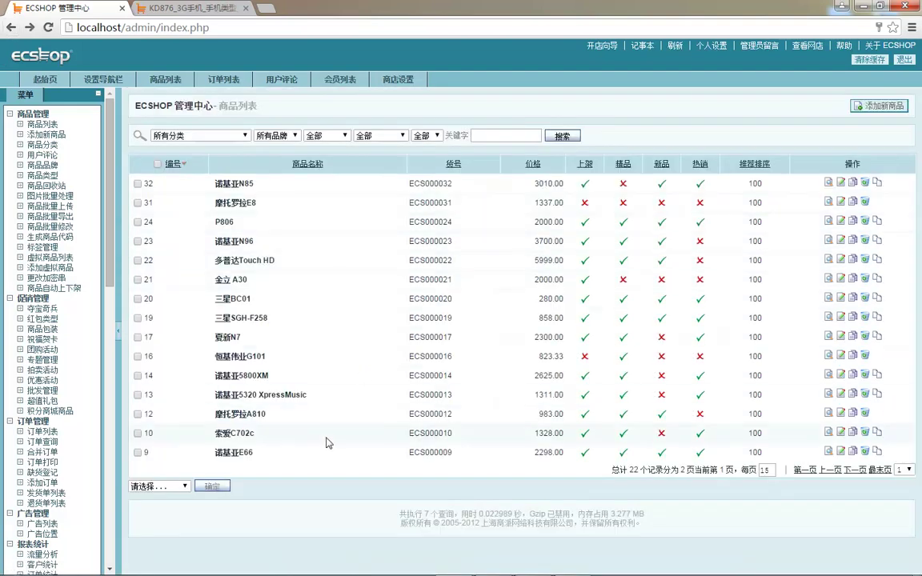
{"action": "left_click", "coordinate": [854, 470]}
{"action": "triple_click", "coordinate": [274, 202]}
{"action": "left_click", "coordinate": [264, 217]}
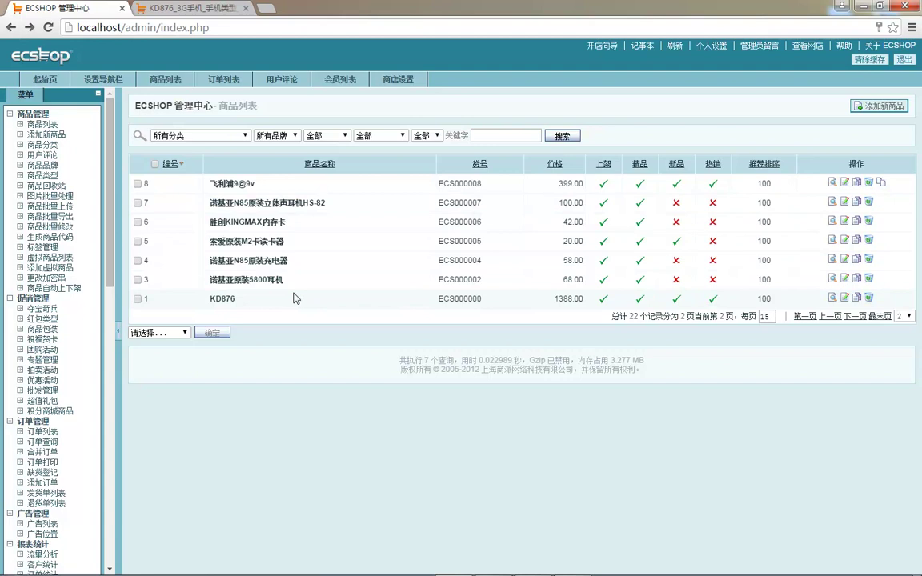
- Link all available articles to KD876 under 关联文章 and save
{"action": "left_click", "coordinate": [844, 297]}
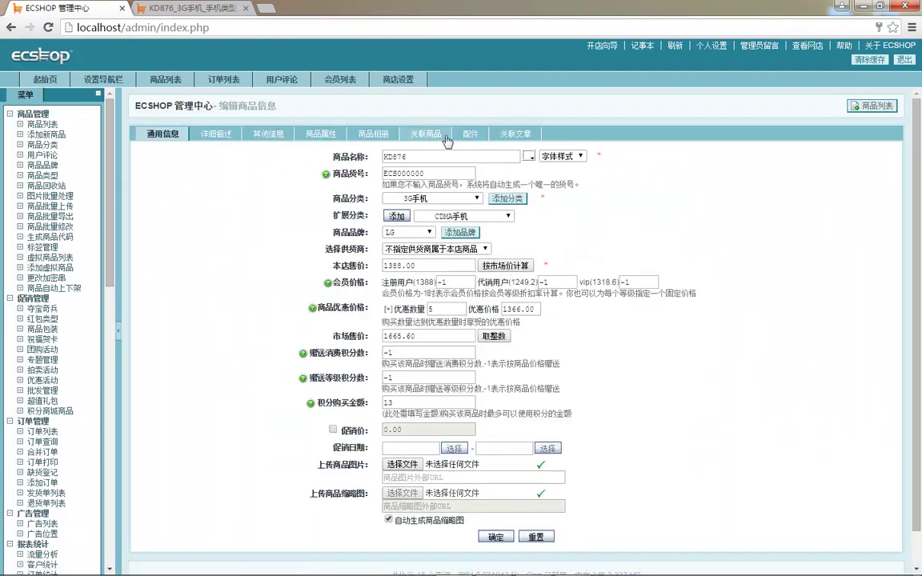
{"action": "left_click", "coordinate": [417, 135]}
{"action": "left_click", "coordinate": [514, 134]}
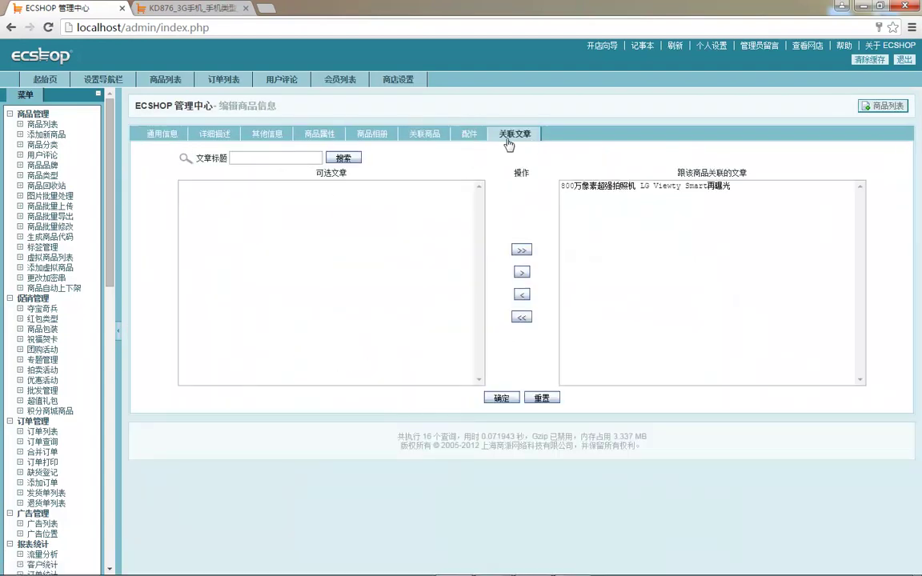
{"action": "left_click", "coordinate": [355, 159]}
{"action": "left_click", "coordinate": [228, 206]}
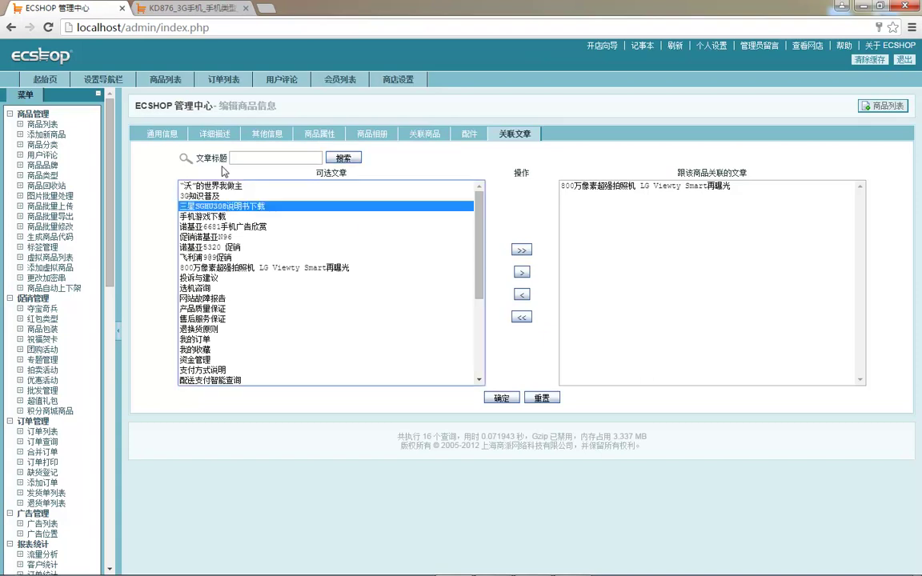
{"action": "left_click", "coordinate": [218, 185]}
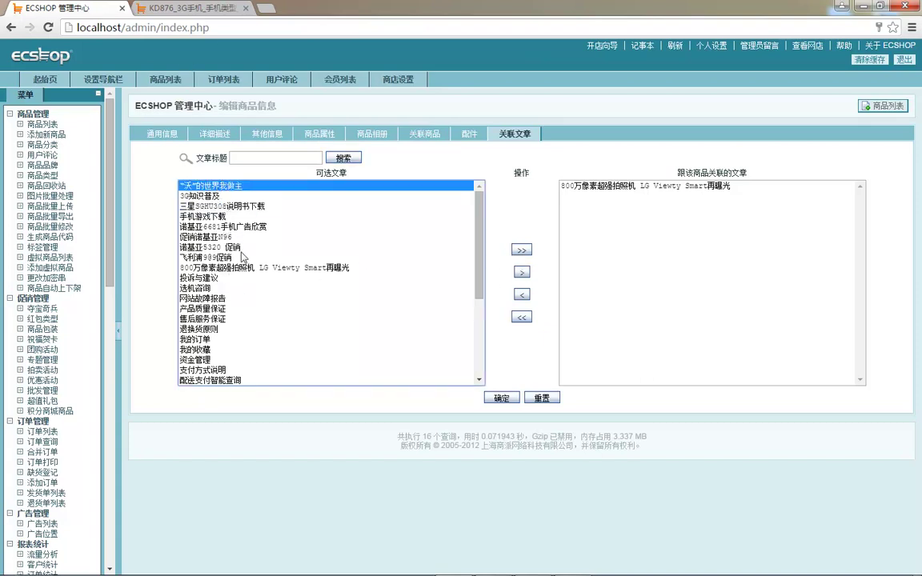
{"action": "left_click", "coordinate": [521, 250]}
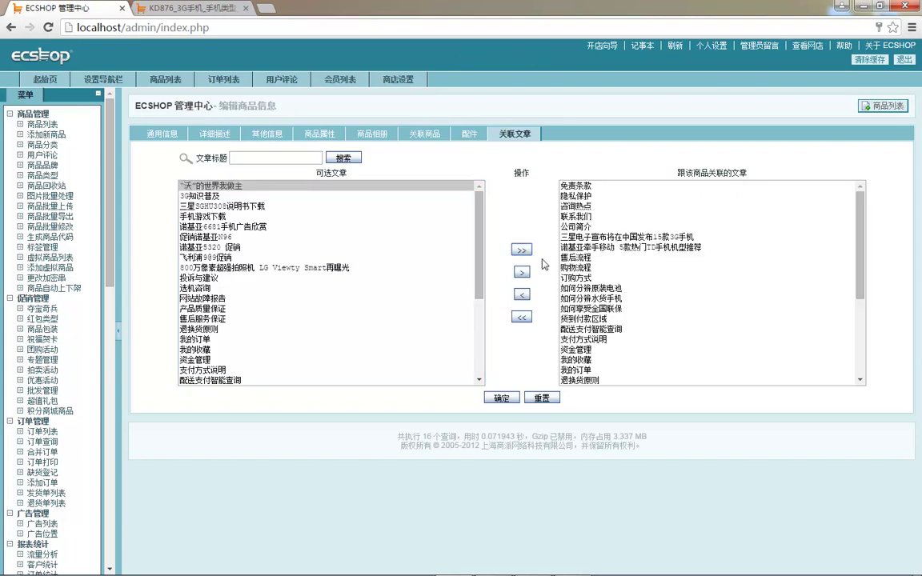
{"action": "left_click", "coordinate": [501, 398]}
- Reload the KD876 storefront page, scroll through its 相关文章 list, and return to the admin
{"action": "left_click", "coordinate": [192, 8]}
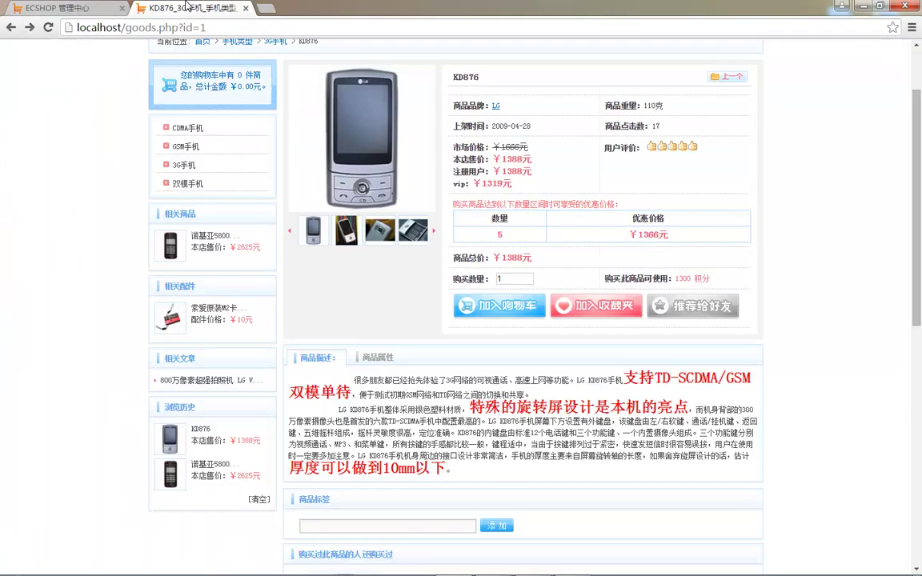
{"action": "key", "text": "F5"}
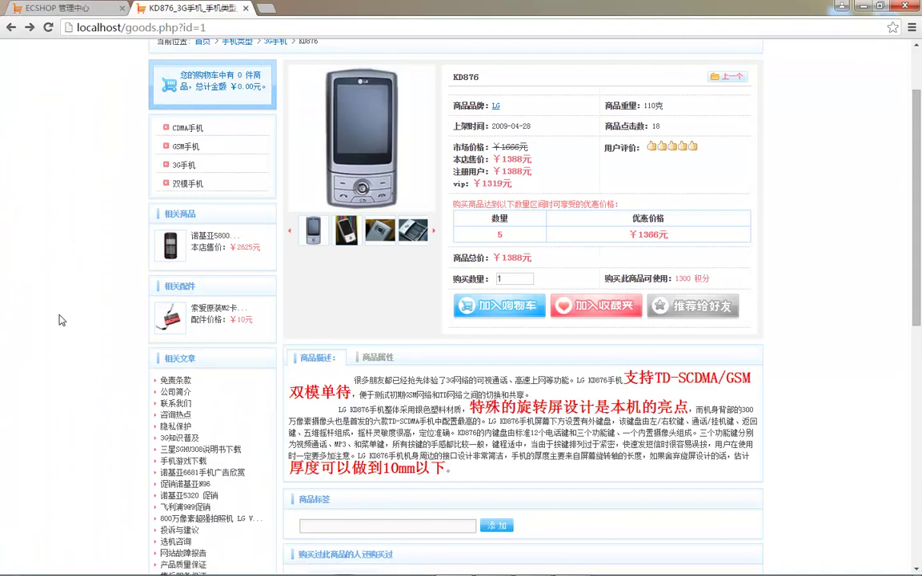
{"action": "scroll", "coordinate": [138, 316], "scroll_direction": "down", "scroll_amount": 3}
{"action": "scroll", "coordinate": [137, 316], "scroll_direction": "down", "scroll_amount": 5}
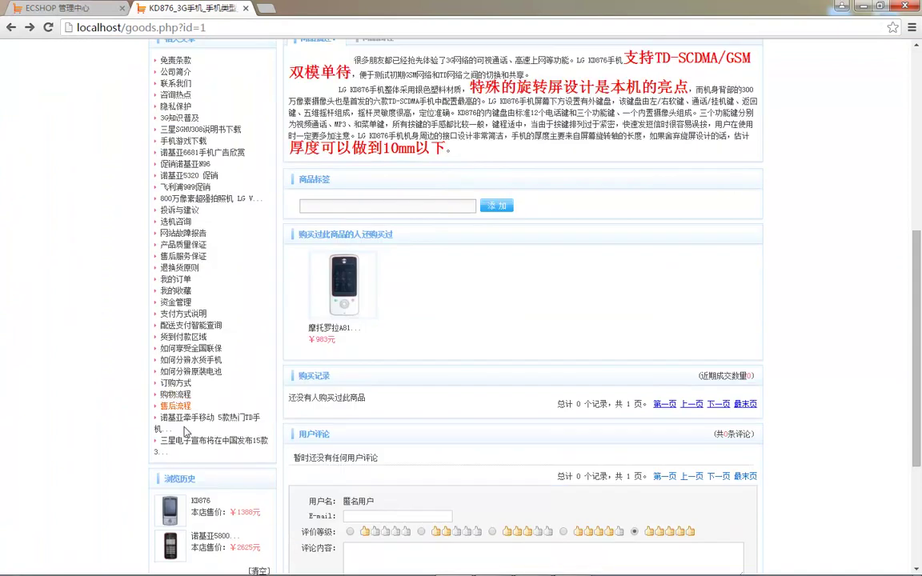
{"action": "scroll", "coordinate": [204, 216], "scroll_direction": "up", "scroll_amount": 1}
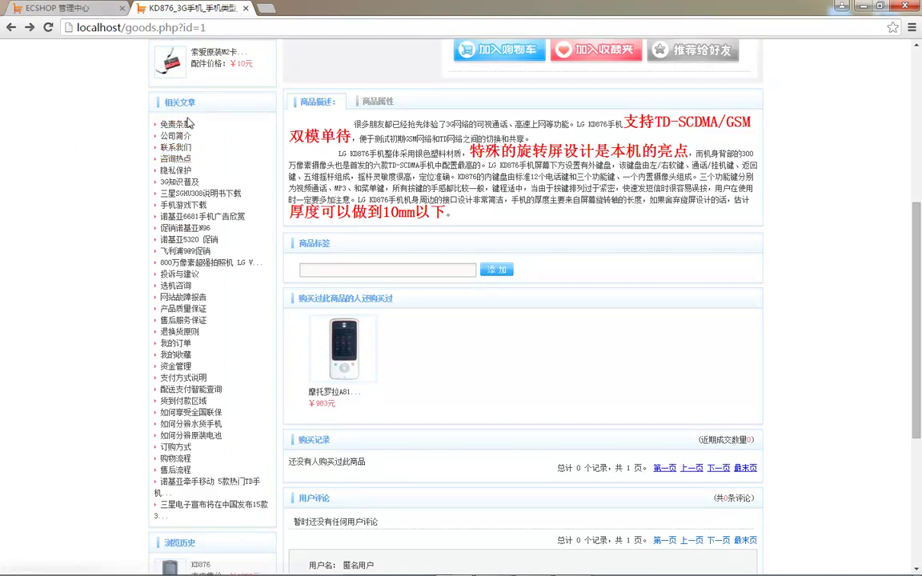
{"action": "scroll", "coordinate": [202, 206], "scroll_direction": "down", "scroll_amount": 1}
{"action": "scroll", "coordinate": [228, 210], "scroll_direction": "up", "scroll_amount": 1}
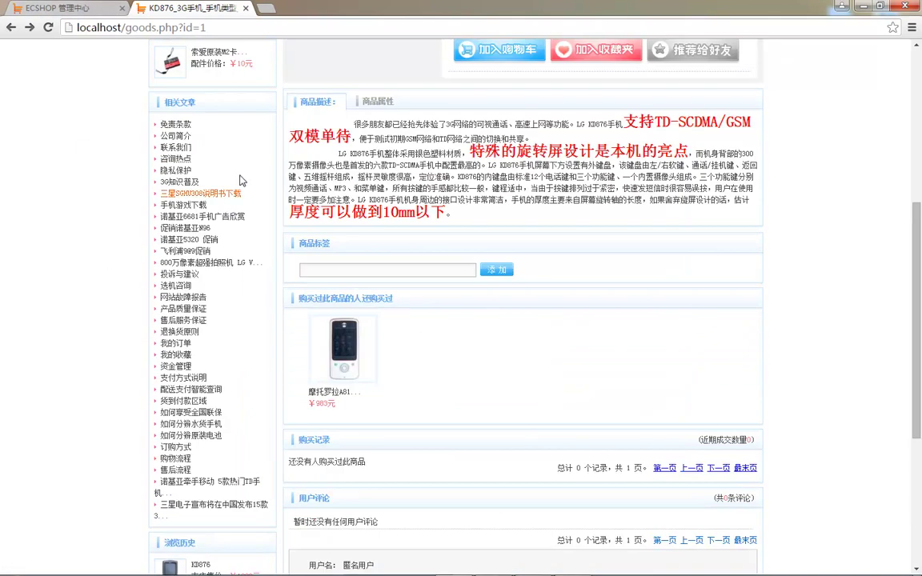
{"action": "scroll", "coordinate": [236, 185], "scroll_direction": "up", "scroll_amount": 1}
{"action": "left_click", "coordinate": [64, 8]}
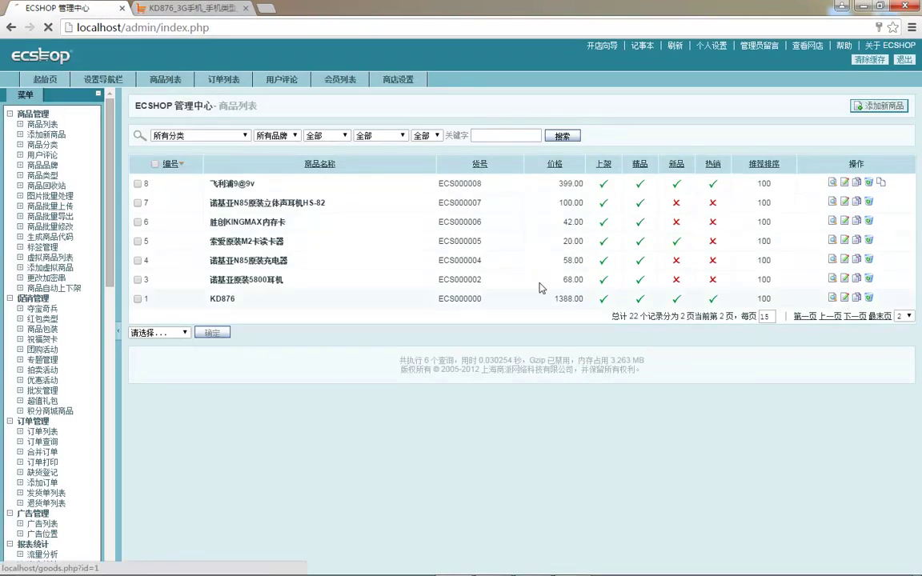
- Inspect KD876's 1366.00 volume-discount price, adding then removing an extra tier
{"action": "left_click", "coordinate": [844, 299]}
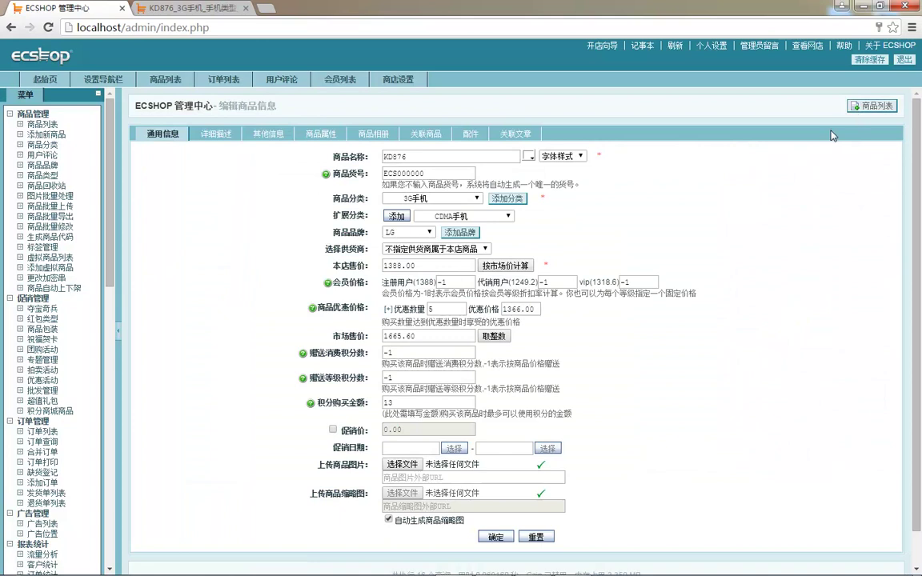
{"action": "scroll", "coordinate": [313, 240], "scroll_direction": "down", "scroll_amount": 1}
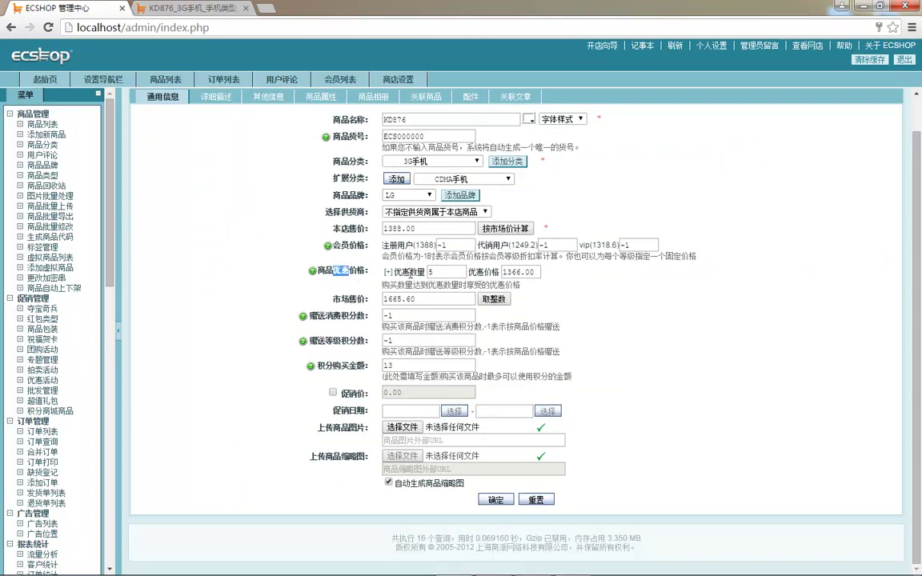
{"action": "double_click", "coordinate": [475, 272]}
{"action": "left_click", "coordinate": [496, 272]}
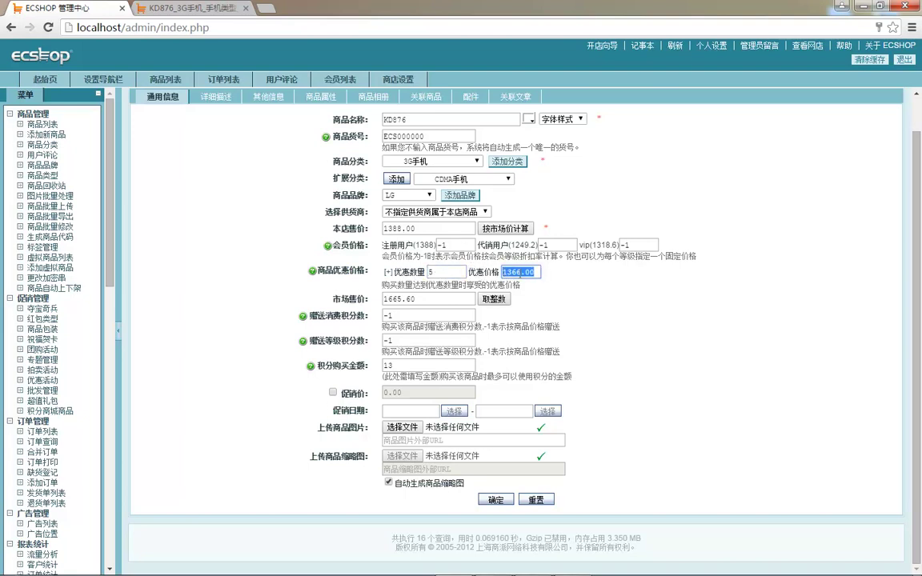
{"action": "left_click", "coordinate": [570, 284]}
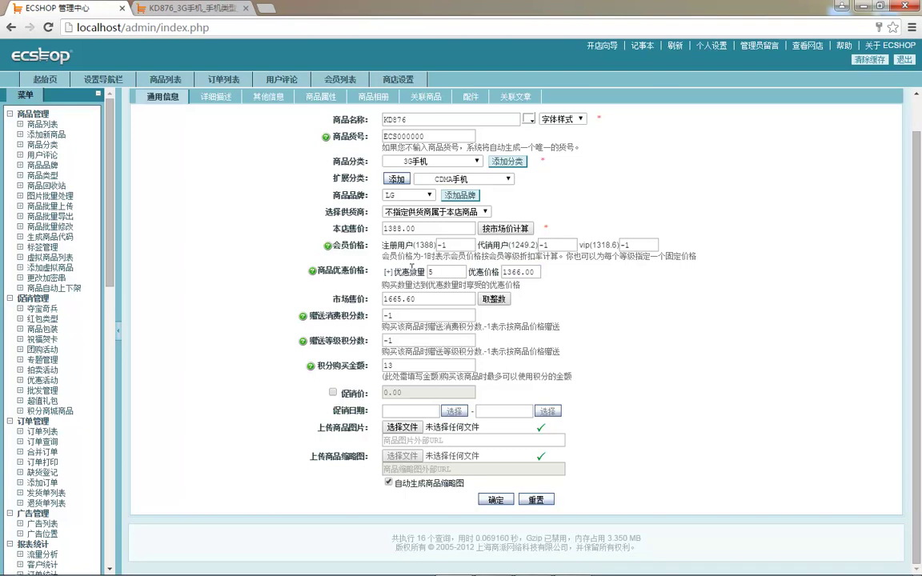
{"action": "left_click", "coordinate": [389, 273]}
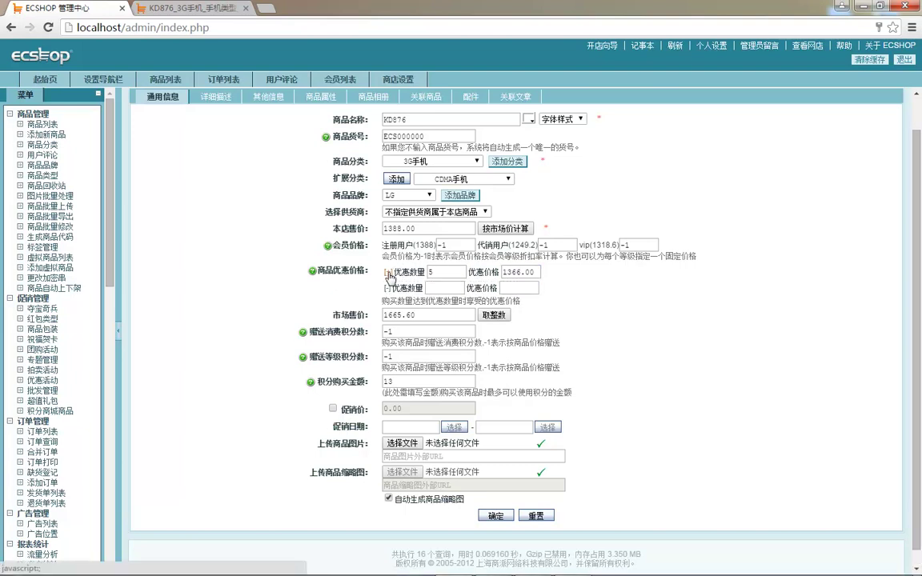
{"action": "left_click", "coordinate": [390, 288]}
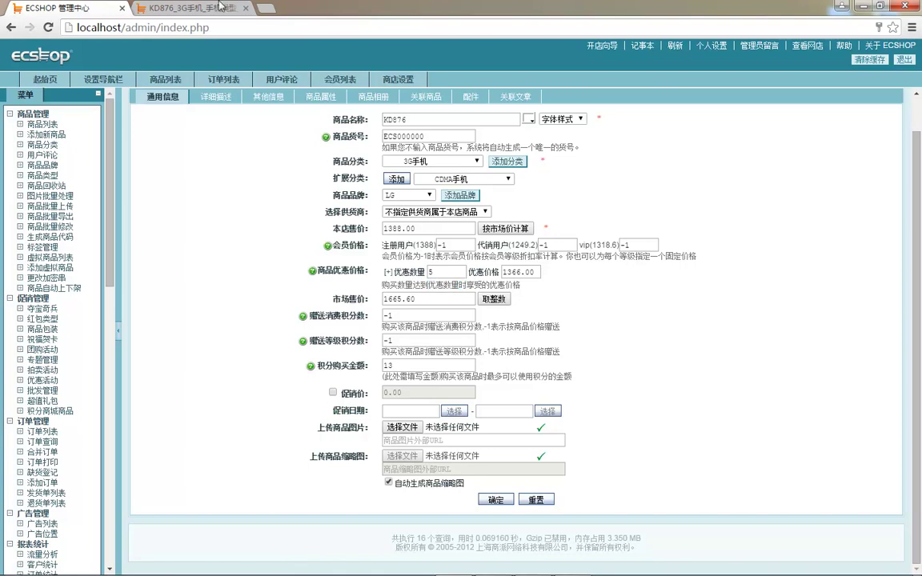
- Glance at the KD876 storefront page, then bring up the 商品分类 list
{"action": "left_click", "coordinate": [200, 9]}
{"action": "scroll", "coordinate": [36, 233], "scroll_direction": "down", "scroll_amount": 3}
{"action": "scroll", "coordinate": [118, 181], "scroll_direction": "up", "scroll_amount": 5}
{"action": "left_click", "coordinate": [96, 8]}
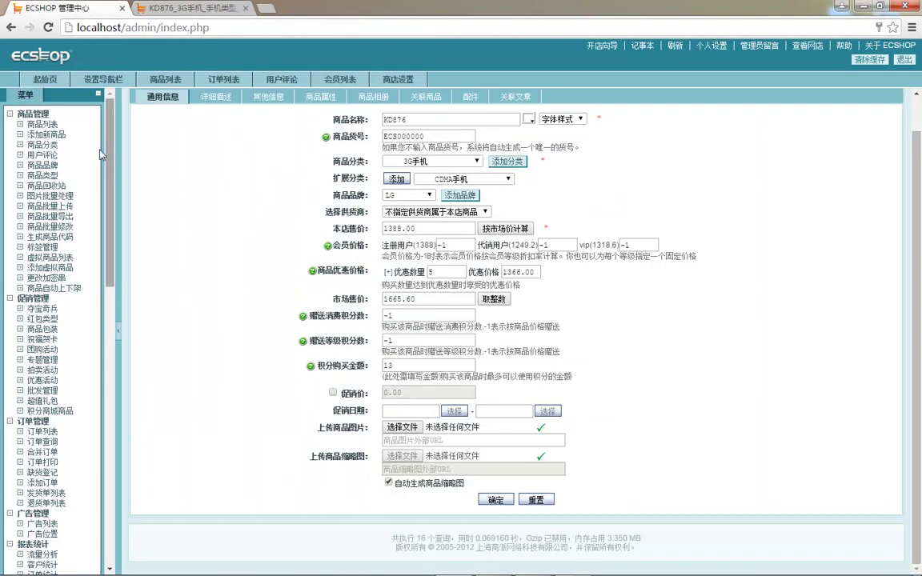
{"action": "left_click", "coordinate": [44, 145]}
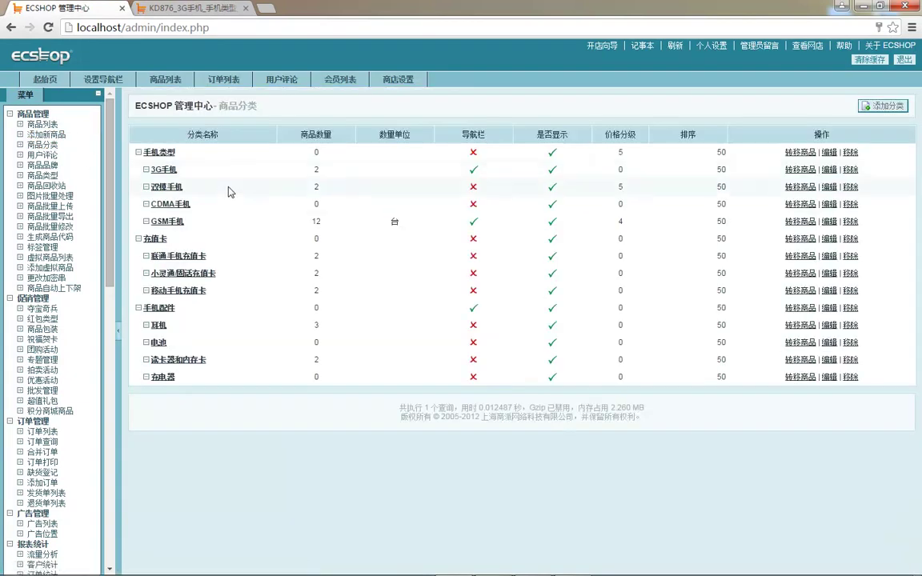
- Look at the 添加分类 form's homepage recommendation setting and clear the page cache
{"action": "left_click", "coordinate": [882, 106]}
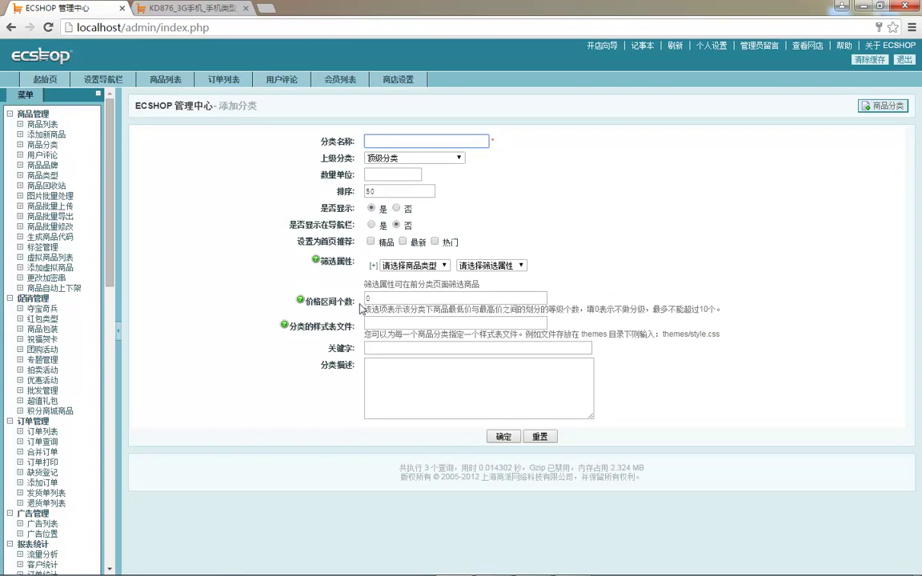
{"action": "left_click_drag", "start_coordinate": [327, 240], "coordinate": [346, 242]}
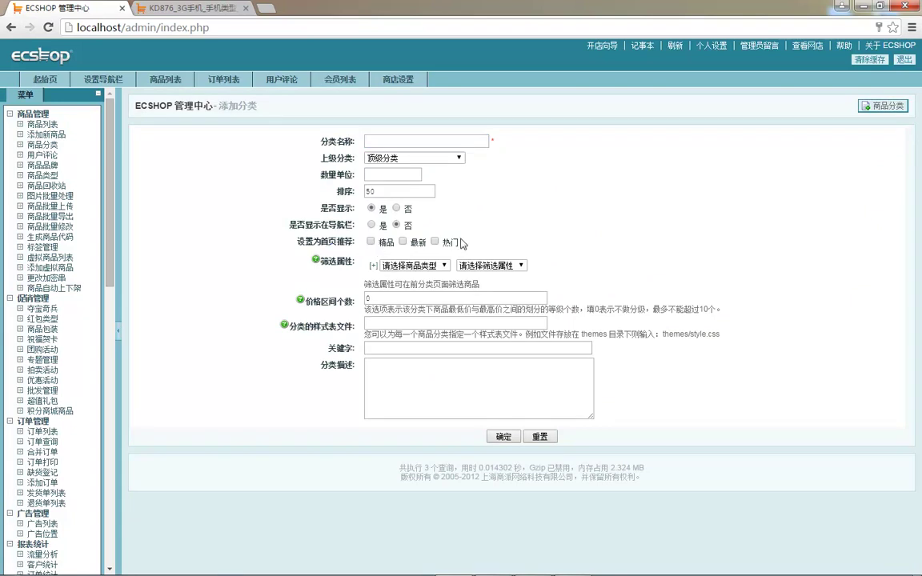
{"action": "left_click", "coordinate": [870, 59]}
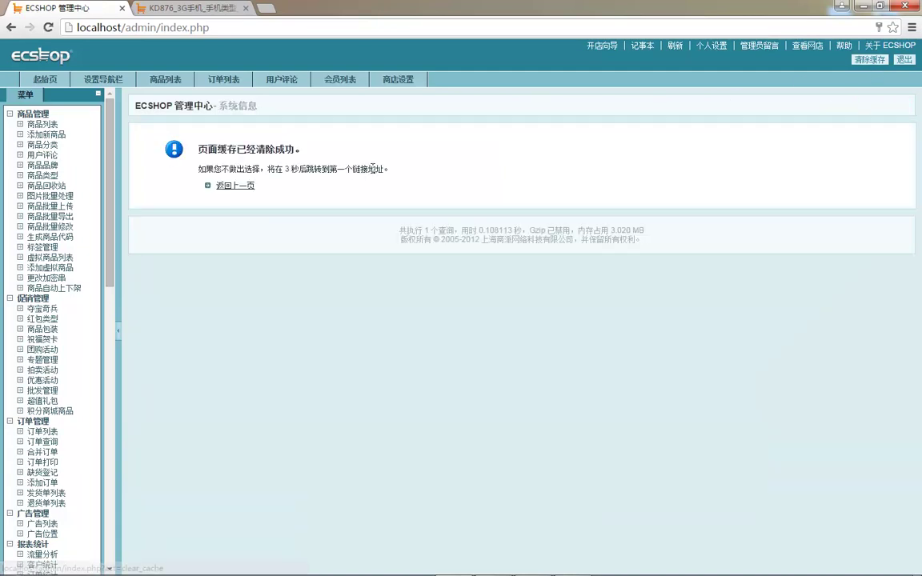
- Open the 电池 category's edit form, then go to the storefront home page
{"action": "left_click", "coordinate": [43, 144]}
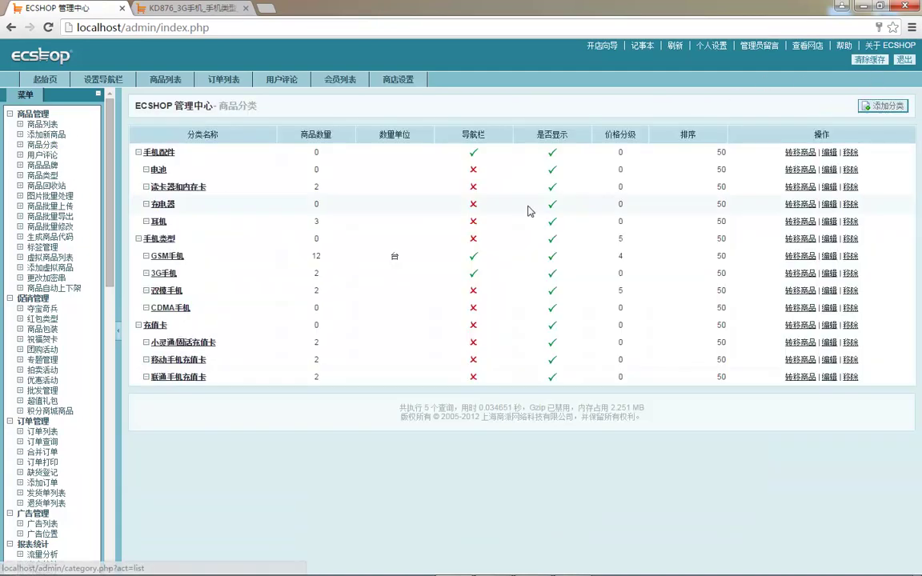
{"action": "left_click", "coordinate": [829, 168]}
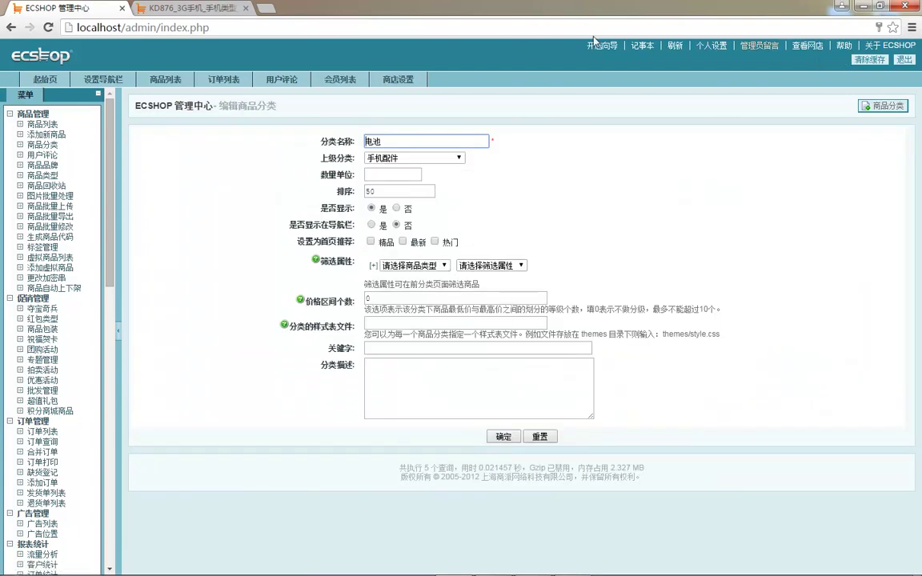
{"action": "left_click", "coordinate": [188, 8]}
{"action": "left_click", "coordinate": [176, 87]}
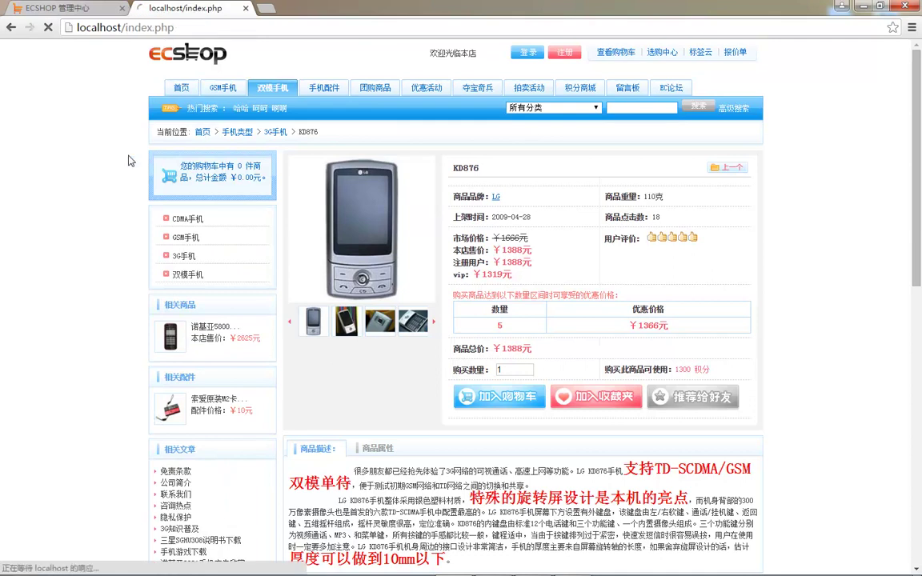
- Browse the storefront home page and tick 精品 for 电池 under 设置为首页推荐
{"action": "scroll", "coordinate": [135, 222], "scroll_direction": "down", "scroll_amount": 2}
{"action": "scroll", "coordinate": [133, 220], "scroll_direction": "down", "scroll_amount": 2}
{"action": "scroll", "coordinate": [160, 212], "scroll_direction": "down", "scroll_amount": 1}
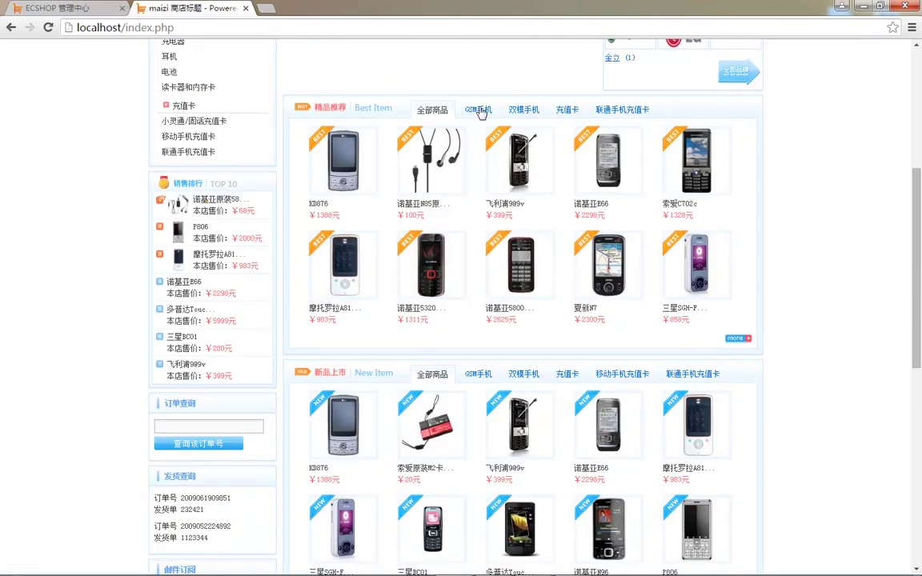
{"action": "key", "text": "ctrl+shift+Tab"}
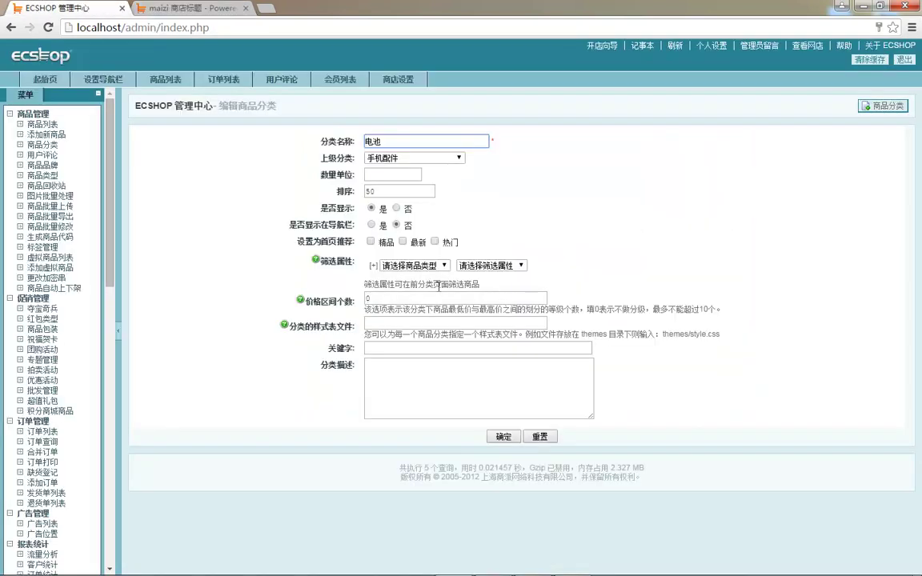
{"action": "left_click", "coordinate": [373, 243]}
{"action": "key", "text": "ctrl+Tab"}
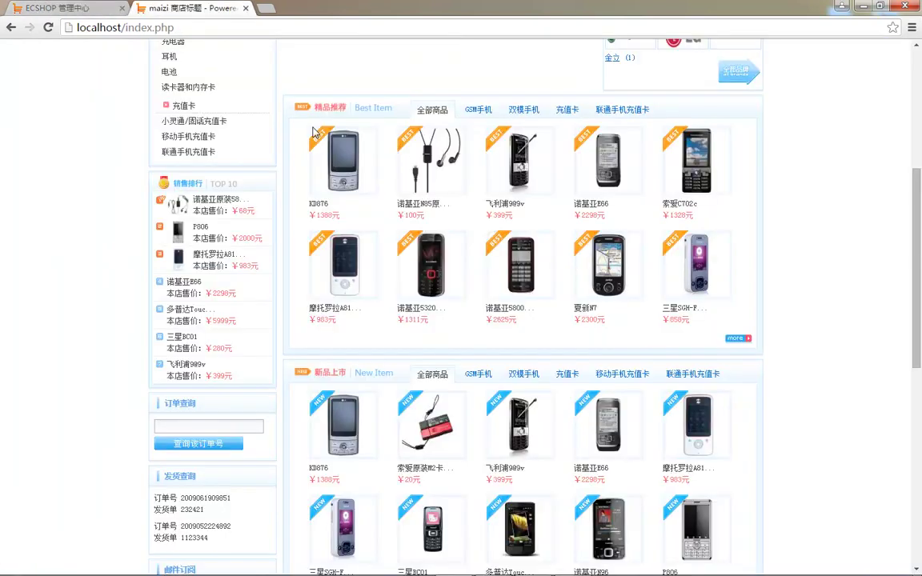
{"action": "key", "text": "ctrl+shift+Tab"}
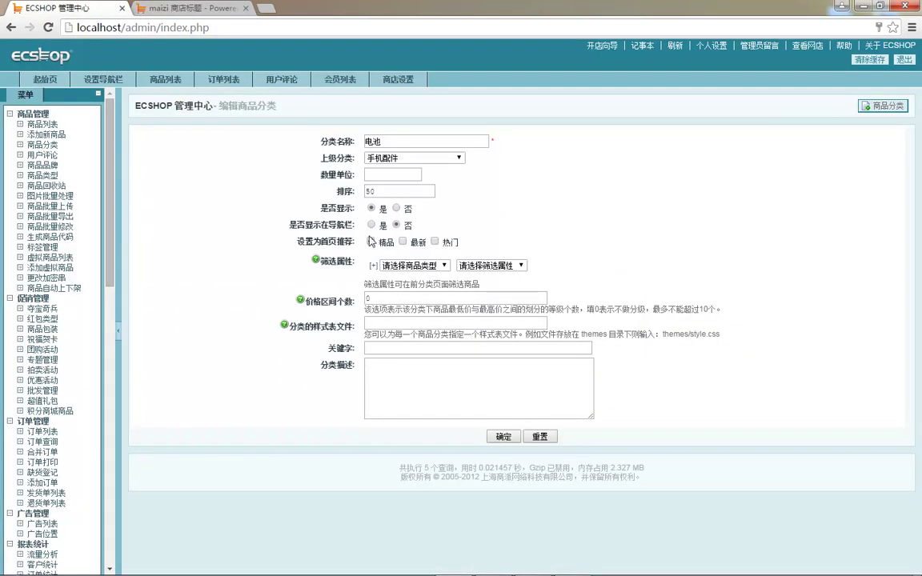
- Save 电池, reload the storefront, and view its new tab in 精品推荐
{"action": "left_click", "coordinate": [502, 436]}
{"action": "key", "text": "ctrl+Tab"}
{"action": "key", "text": "F5"}
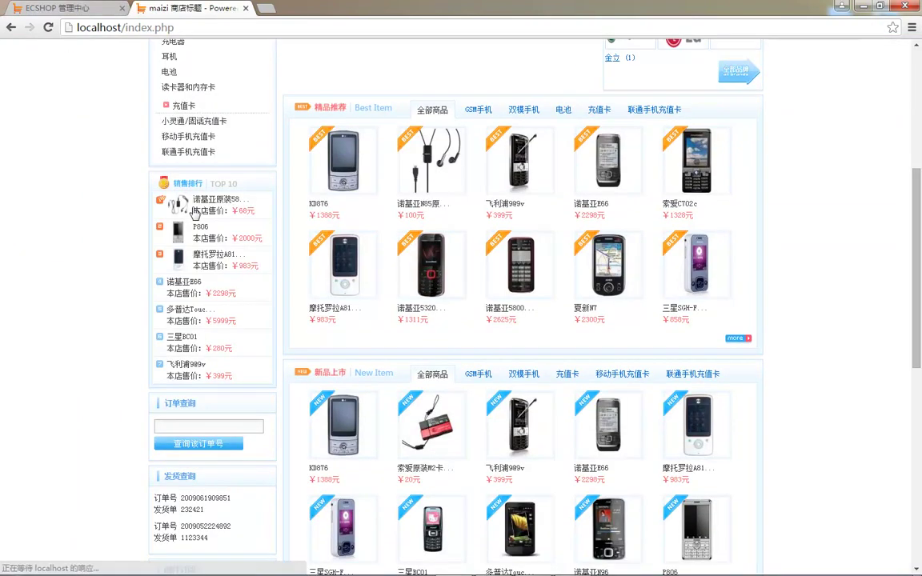
{"action": "left_click", "coordinate": [561, 110]}
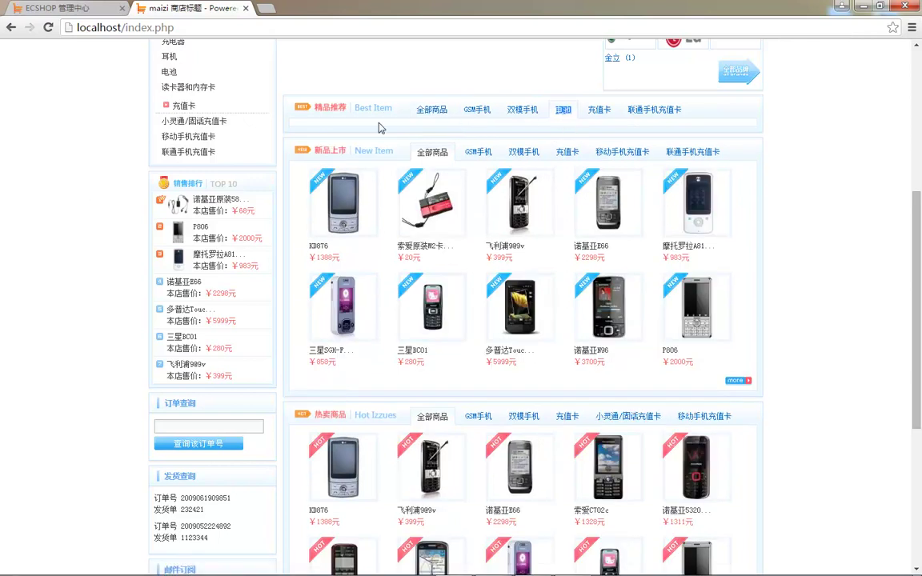
{"action": "left_click", "coordinate": [63, 8]}
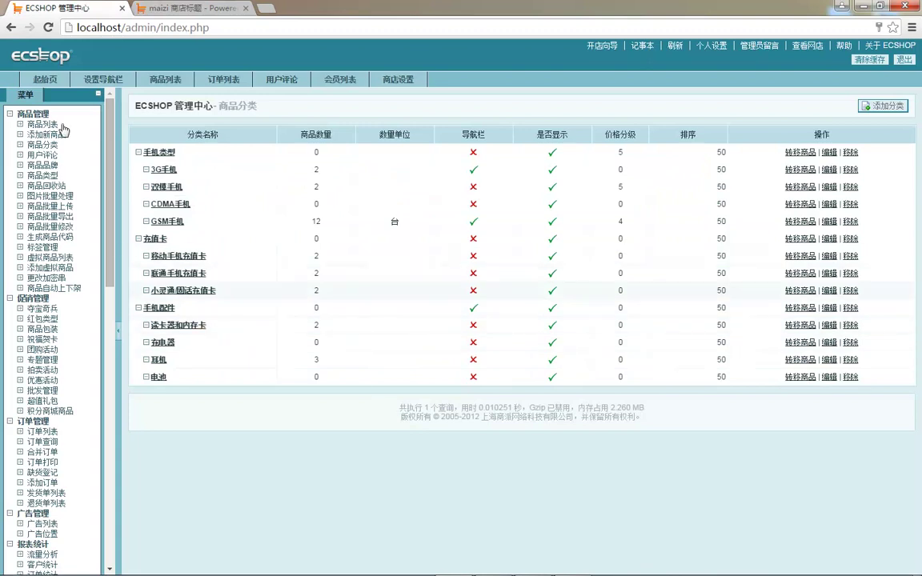
- Check 3G手机's 价格区间个数, leaving it unchanged, and open the storefront GSM手机 page
{"action": "left_click", "coordinate": [828, 178]}
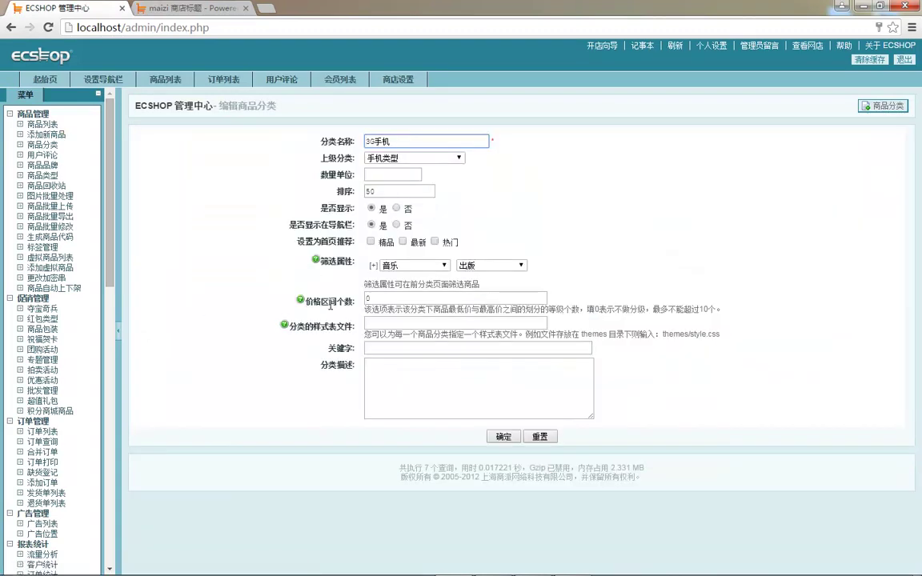
{"action": "double_click", "coordinate": [368, 299]}
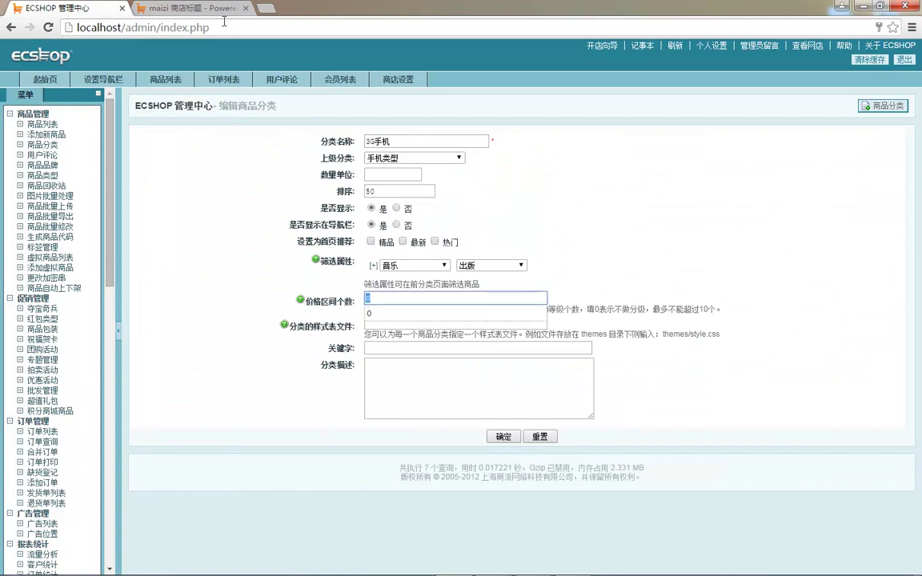
{"action": "left_click", "coordinate": [298, 336]}
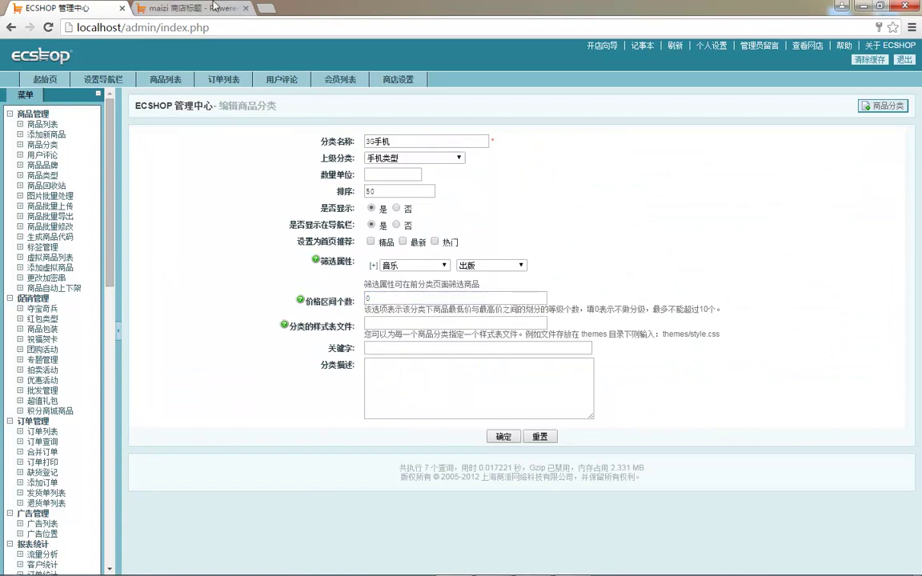
{"action": "left_click", "coordinate": [213, 6]}
{"action": "scroll", "coordinate": [391, 220], "scroll_direction": "up", "scroll_amount": 5}
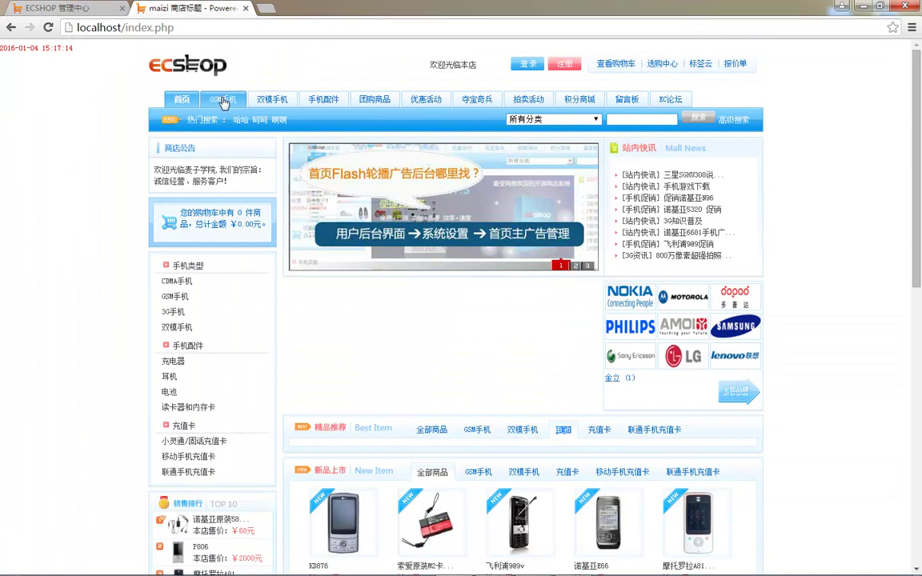
{"action": "left_click", "coordinate": [223, 101]}
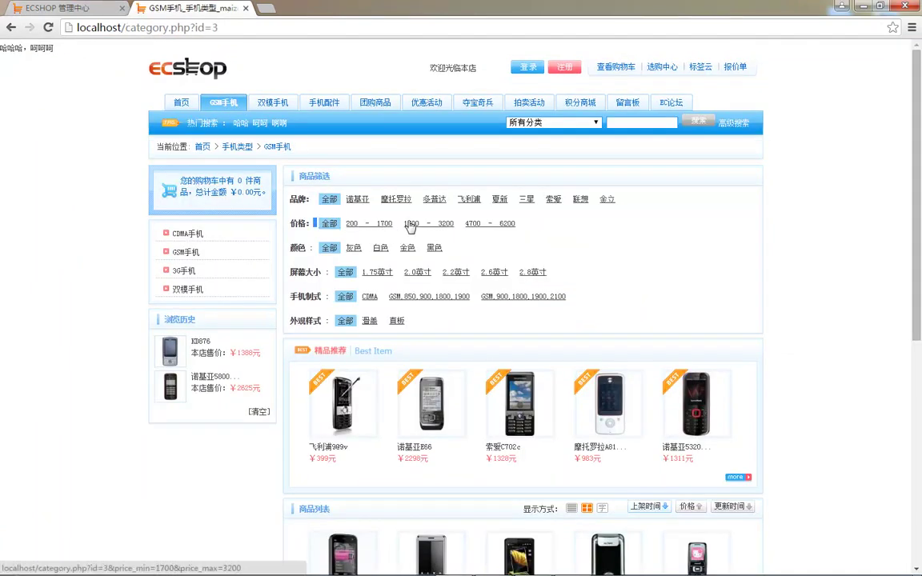
- Review the 3G手机 form's price-range explanation and stylesheet file setting
{"action": "key", "text": "ctrl+Tab"}
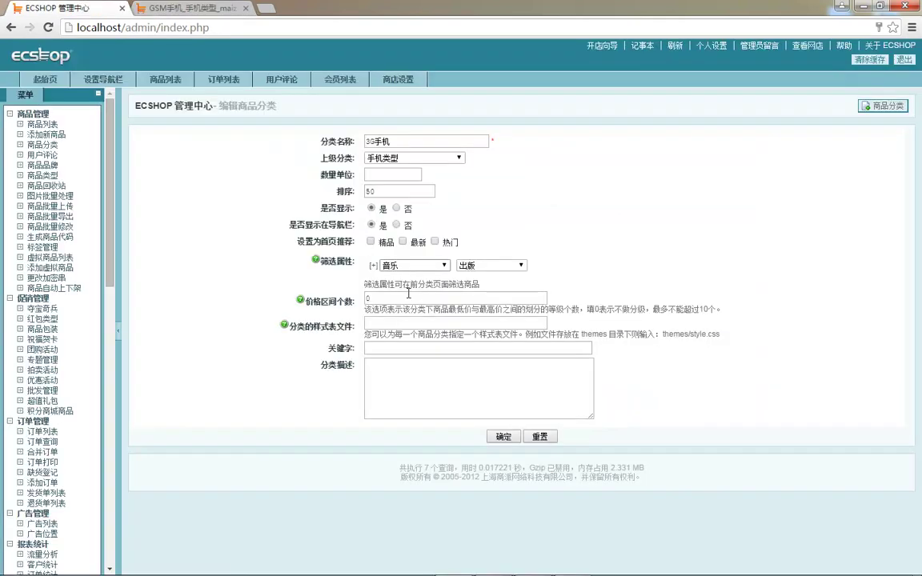
{"action": "left_click_drag", "start_coordinate": [382, 310], "coordinate": [678, 309]}
{"action": "left_click", "coordinate": [256, 150]}
{"action": "left_click", "coordinate": [209, 6]}
{"action": "left_click", "coordinate": [72, 6]}
{"action": "double_click", "coordinate": [312, 330]}
{"action": "left_click", "coordinate": [390, 338]}
- Reload the GSM手机 category page to compare its filters, then return to the admin
{"action": "mouse_move", "coordinate": [418, 574]}
{"action": "left_click", "coordinate": [177, 8]}
{"action": "left_click", "coordinate": [289, 146]}
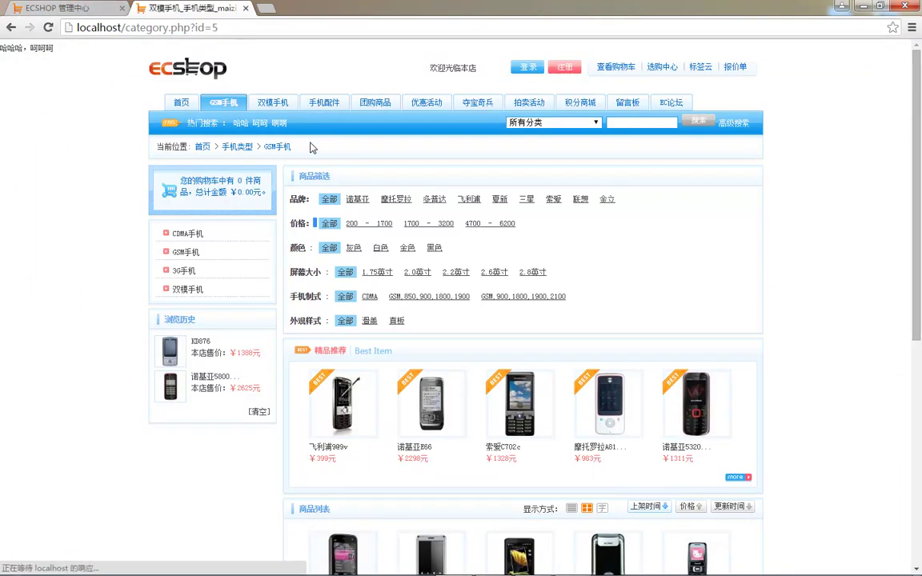
{"action": "left_click", "coordinate": [218, 102]}
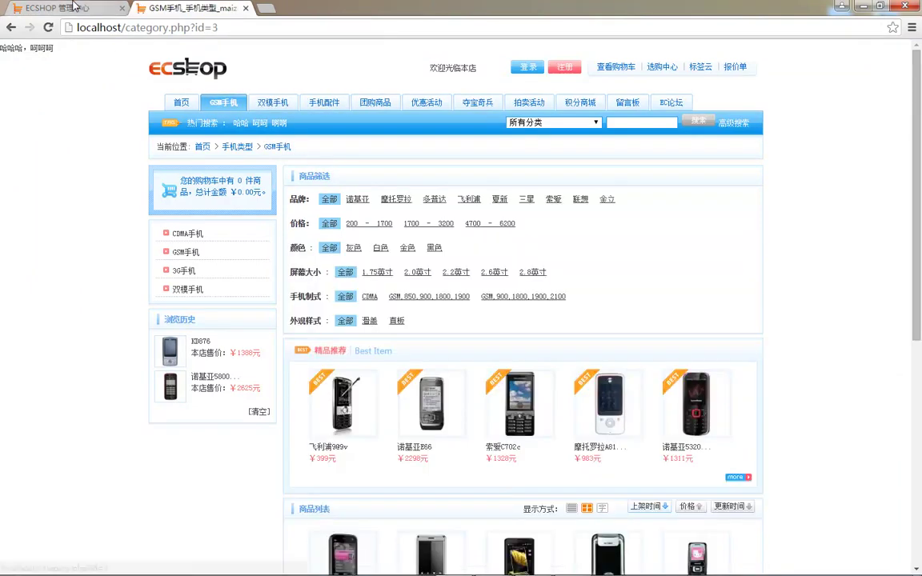
{"action": "left_click", "coordinate": [87, 12]}
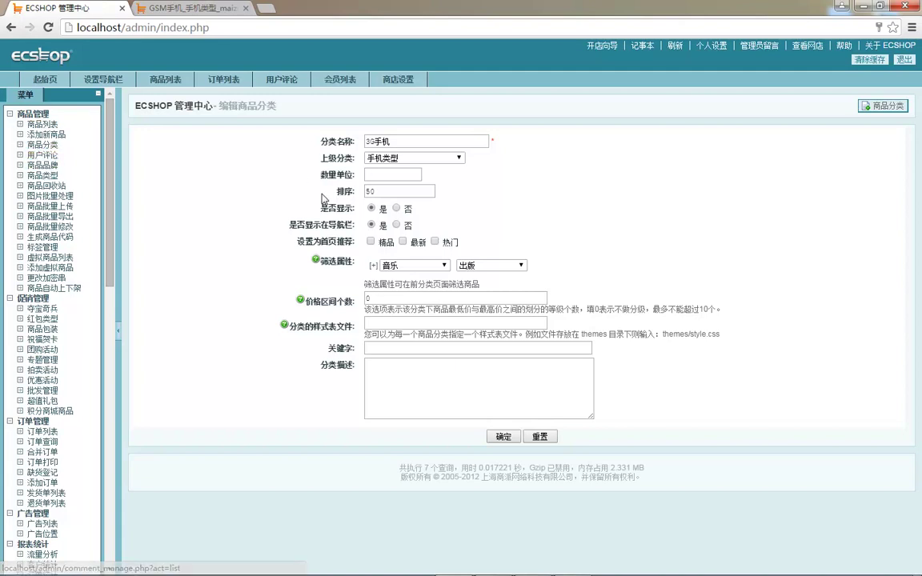
- Open the P806 product page from the storefront GSM phone list
{"action": "left_click", "coordinate": [48, 154]}
{"action": "left_click", "coordinate": [207, 8]}
{"action": "scroll", "coordinate": [376, 360], "scroll_direction": "down", "scroll_amount": 5}
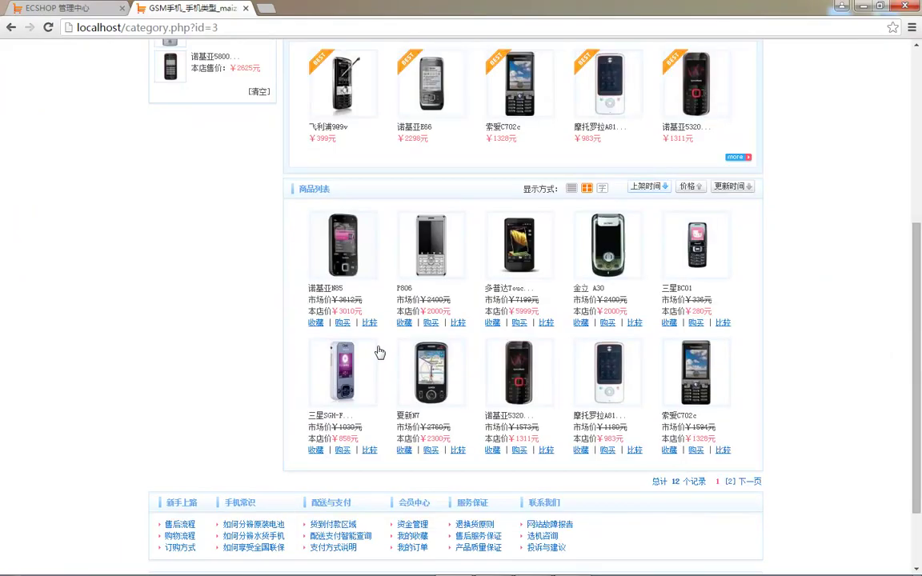
{"action": "left_click", "coordinate": [430, 232]}
{"action": "scroll", "coordinate": [421, 309], "scroll_direction": "down", "scroll_amount": 8}
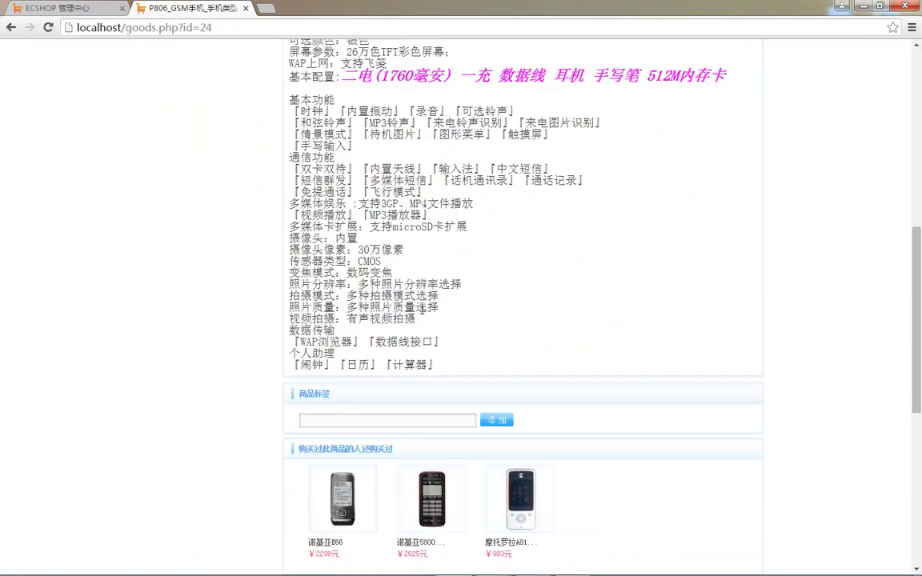
{"action": "scroll", "coordinate": [412, 328], "scroll_direction": "down", "scroll_amount": 4}
- Enter the reviewer's e-mail address in the product review form
{"action": "left_click", "coordinate": [411, 299]}
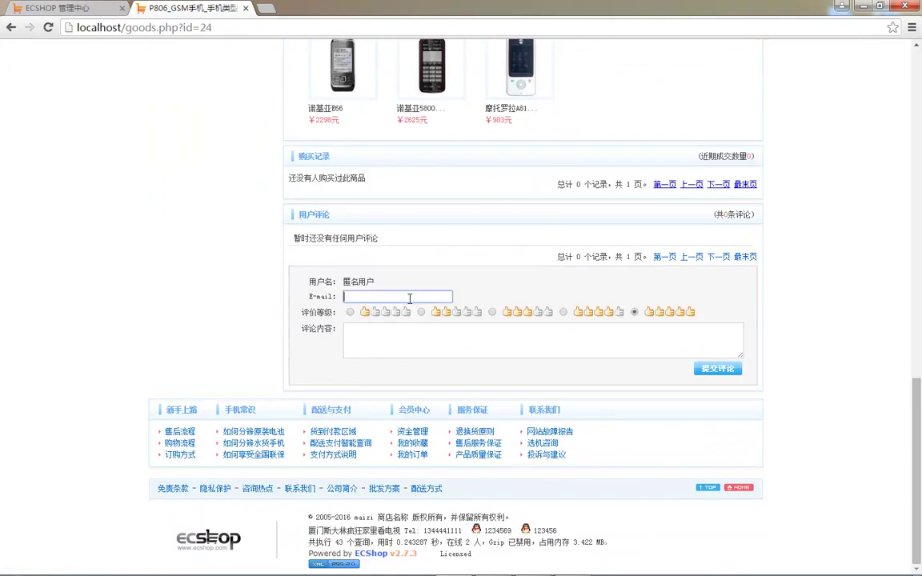
{"action": "left_click", "coordinate": [411, 299]}
{"action": "key", "text": "Escape"}
{"action": "type", "text": "234"}
{"action": "key", "text": "BackSpace"}
{"action": "key", "text": "BackSpace"}
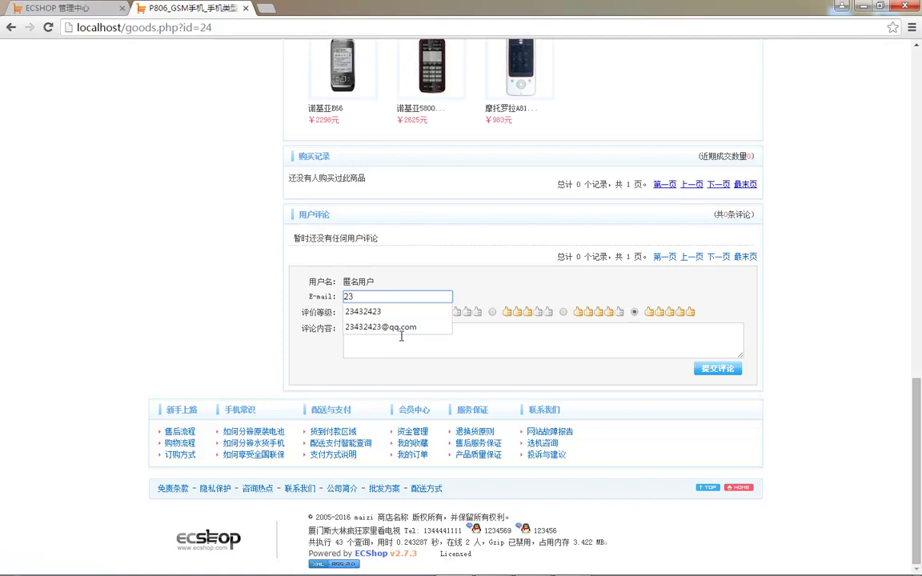
{"action": "type", "text": "@q.com"}
{"action": "key", "text": "Tab"}
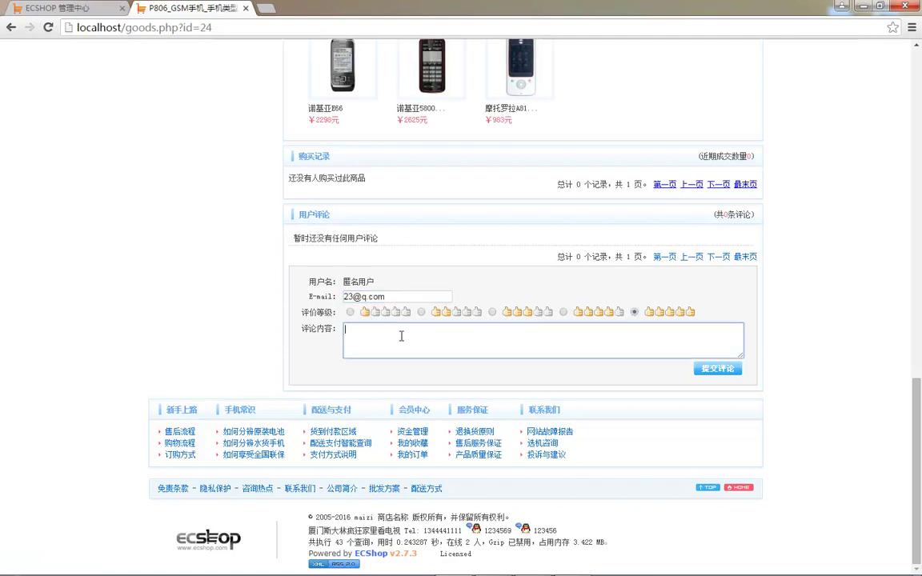
- Submit the review '第三发电所发生的' and reload the admin user comments list
{"action": "left_click", "coordinate": [401, 336]}
{"action": "type", "text": "第三发电所发生的"}
{"action": "left_click", "coordinate": [713, 367]}
{"action": "left_click", "coordinate": [547, 115]}
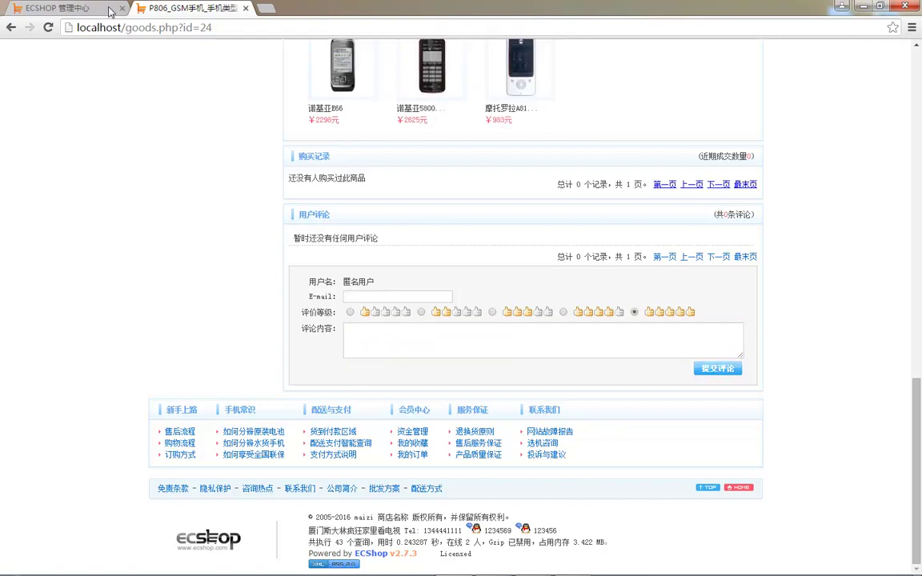
{"action": "left_click", "coordinate": [80, 8]}
{"action": "left_click", "coordinate": [45, 156]}
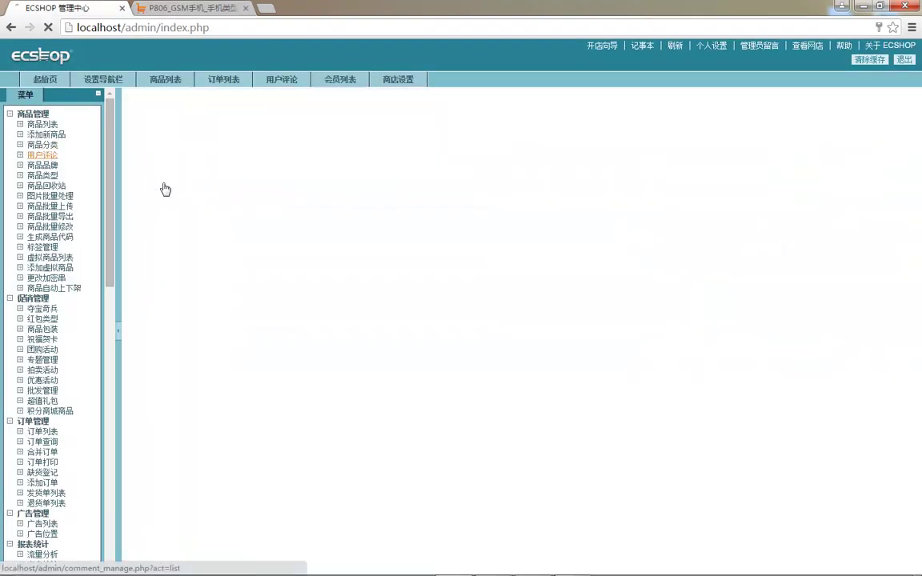
- Inspect the new comment's product P806 and its IP address in the comments list
{"action": "left_click_drag", "start_coordinate": [281, 180], "coordinate": [462, 180]}
{"action": "left_click", "coordinate": [462, 180]}
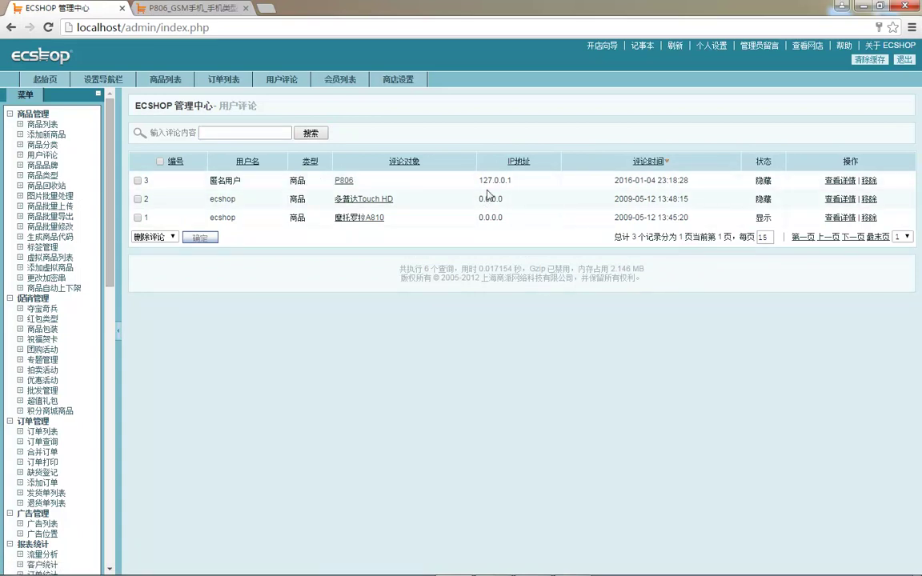
{"action": "left_click_drag", "start_coordinate": [478, 181], "coordinate": [520, 182]}
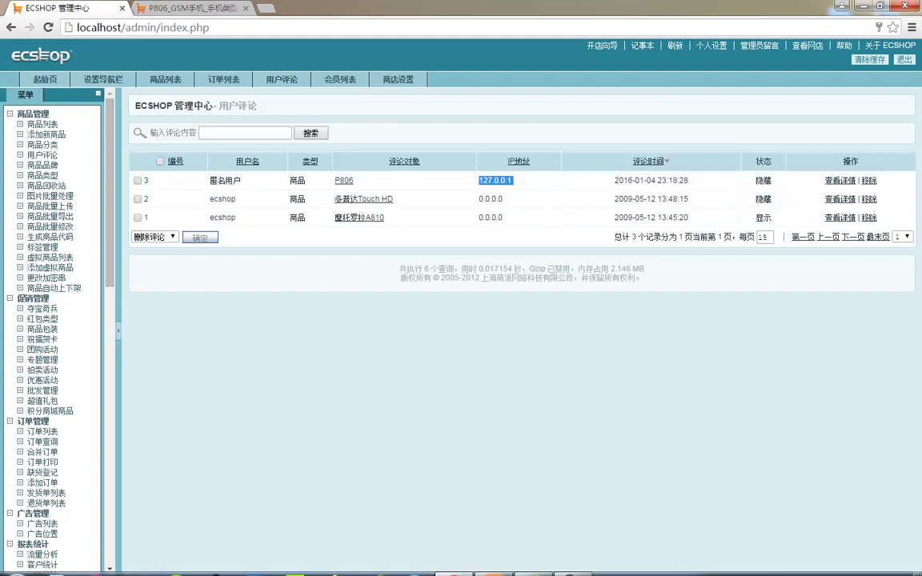
- Open the brand list and look over the add-brand form fields
{"action": "left_click", "coordinate": [42, 165]}
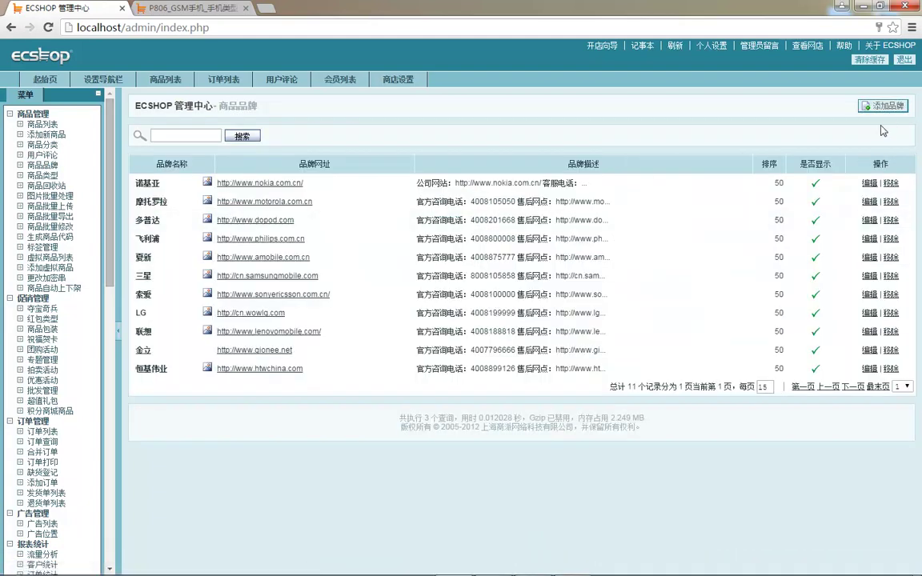
{"action": "left_click", "coordinate": [880, 106]}
{"action": "left_click", "coordinate": [389, 159]}
{"action": "left_click", "coordinate": [385, 177]}
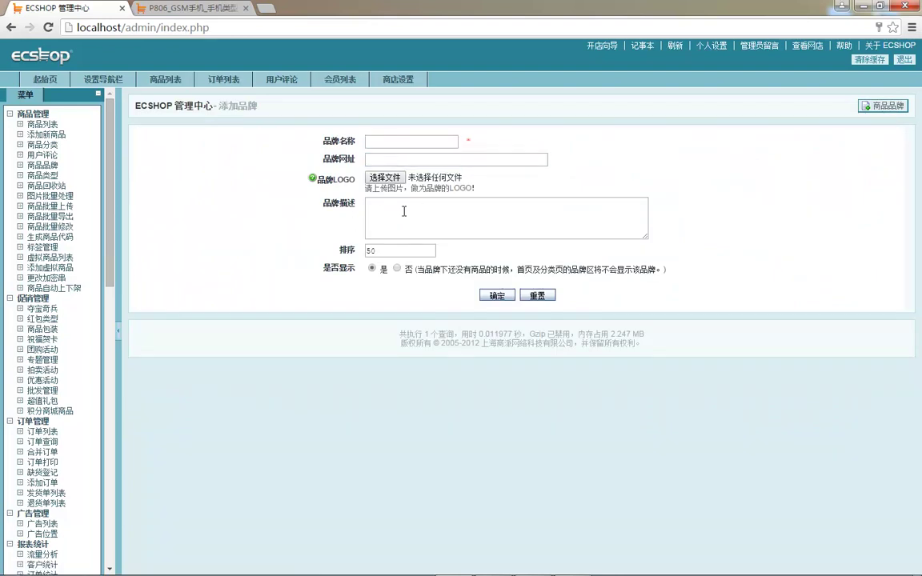
{"action": "left_click", "coordinate": [42, 165]}
- Open the 摩托罗拉 brand for editing, then bring up the product types list
{"action": "left_click", "coordinate": [865, 216]}
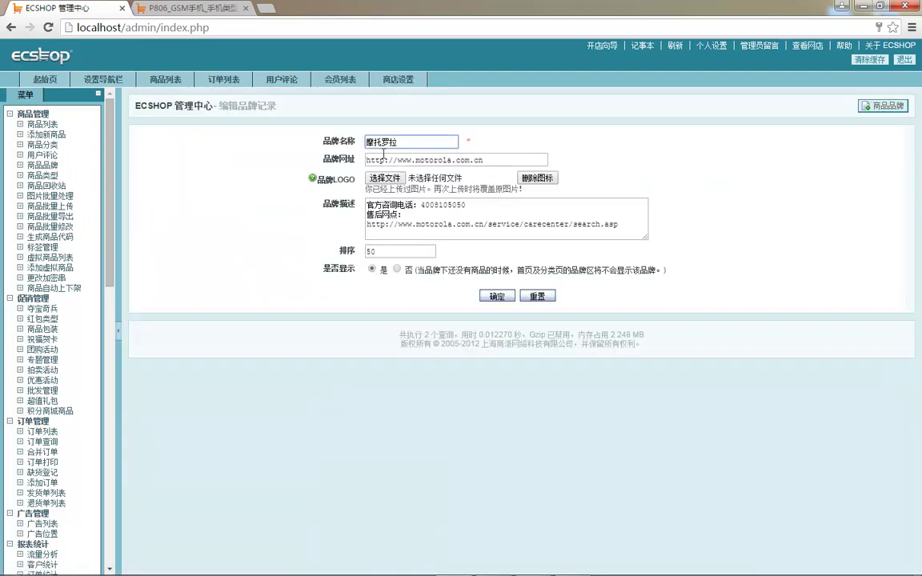
{"action": "left_click", "coordinate": [405, 216]}
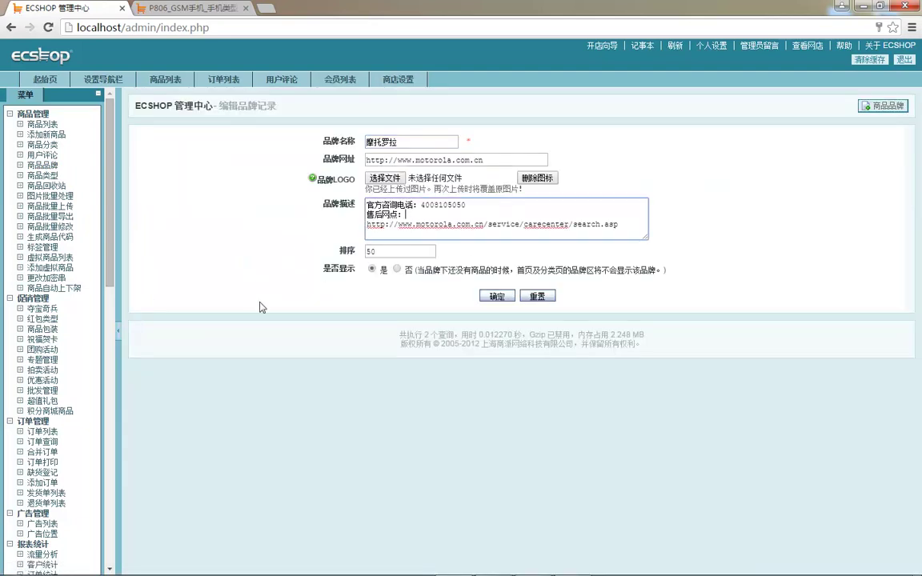
{"action": "left_click", "coordinate": [42, 175]}
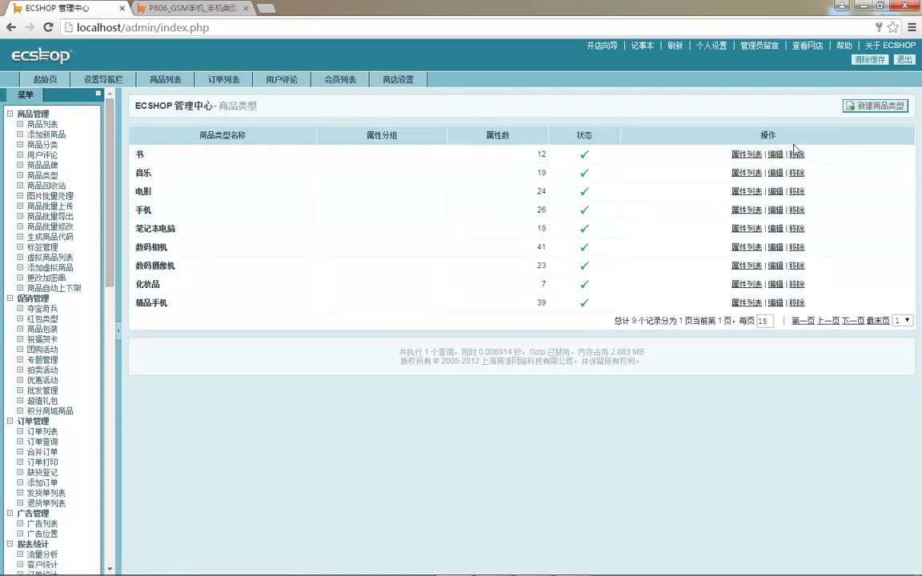
- Start a new attribute in the 书 type's attribute list and name it 语言
{"action": "left_click", "coordinate": [775, 155]}
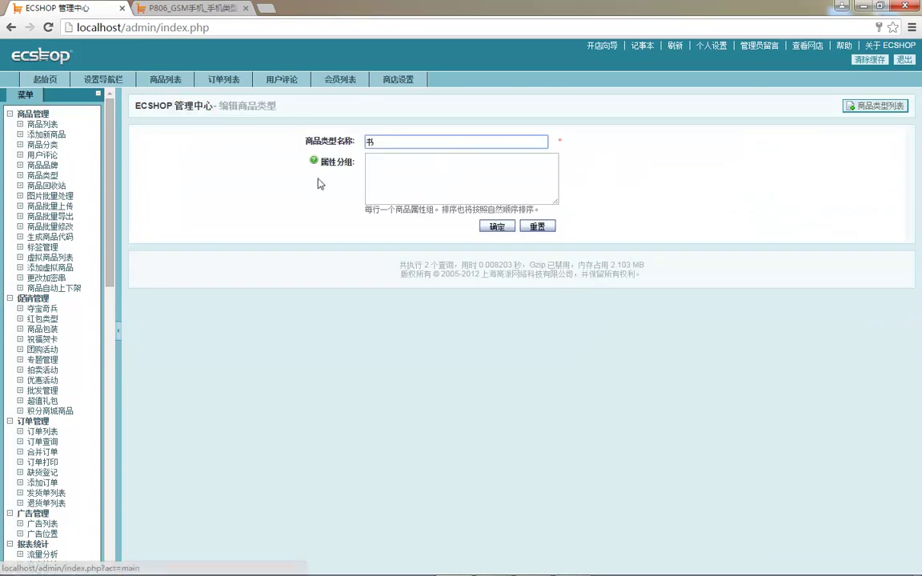
{"action": "left_click", "coordinate": [12, 28]}
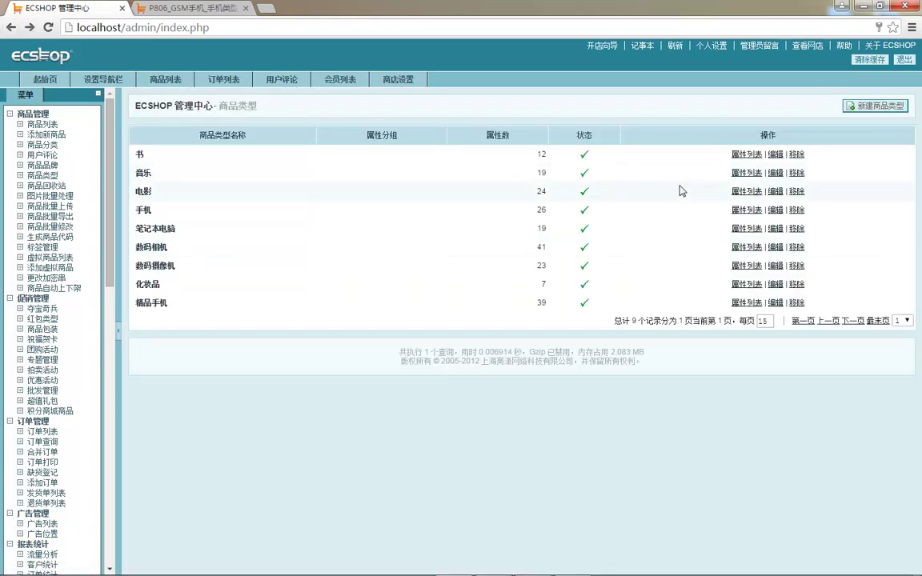
{"action": "left_click", "coordinate": [740, 155]}
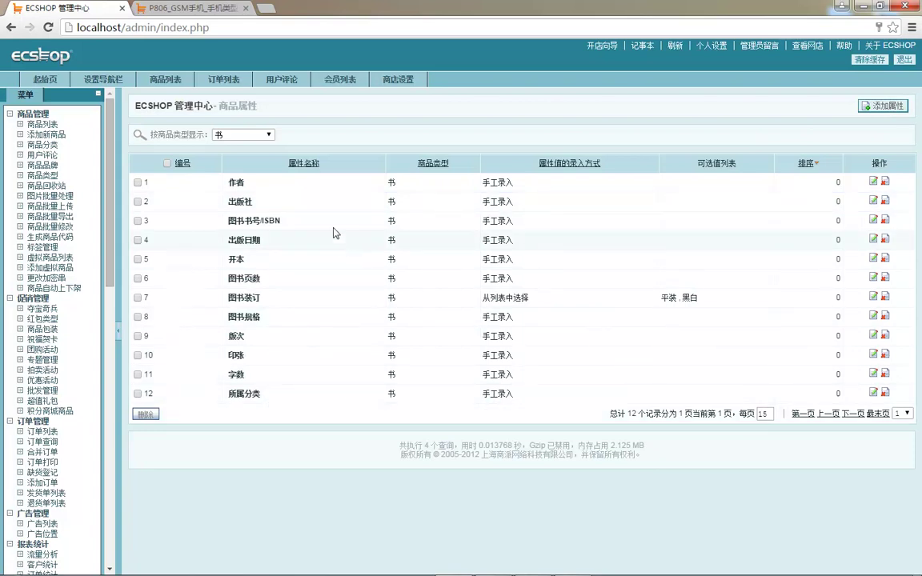
{"action": "left_click", "coordinate": [888, 104]}
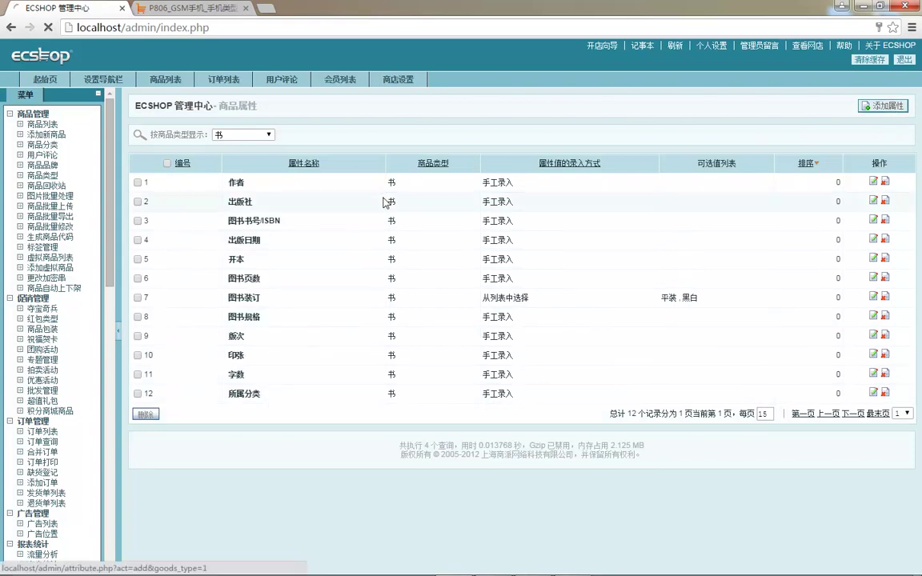
{"action": "left_click", "coordinate": [428, 140]}
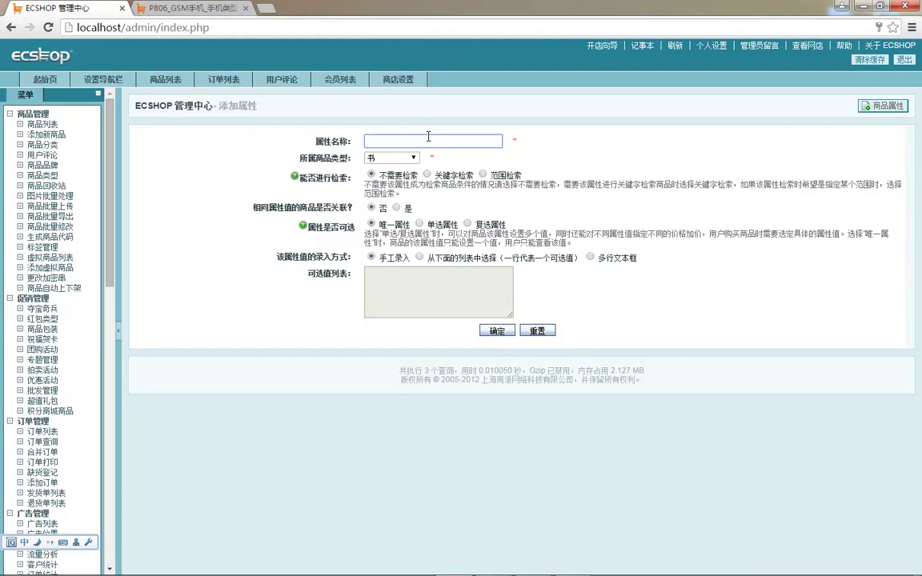
{"action": "type", "text": "yuyan"}
{"action": "key", "text": "space"}
{"action": "left_click", "coordinate": [325, 243]}
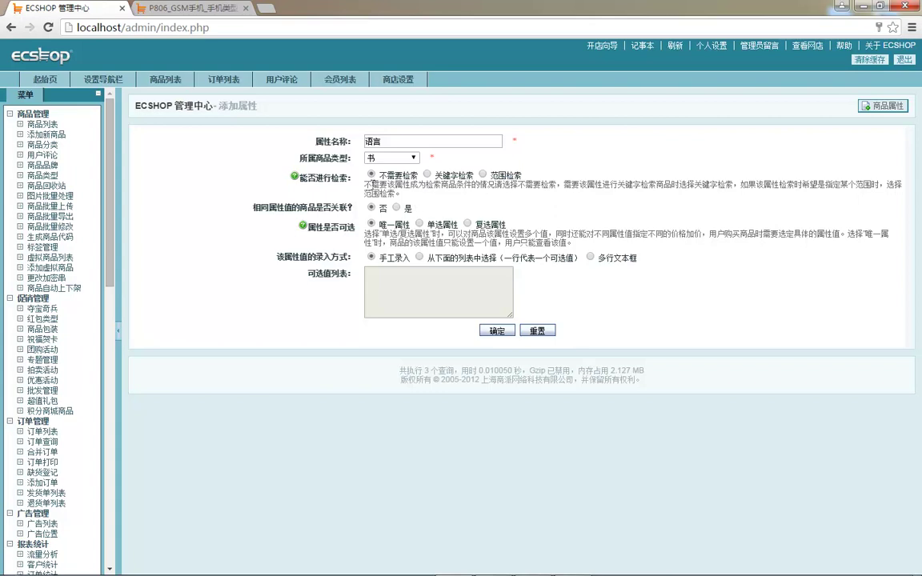
- Read the search-option help text, then return to the storefront P806 product page
{"action": "left_click_drag", "start_coordinate": [367, 185], "coordinate": [548, 182]}
{"action": "left_click_drag", "start_coordinate": [571, 185], "coordinate": [681, 185]}
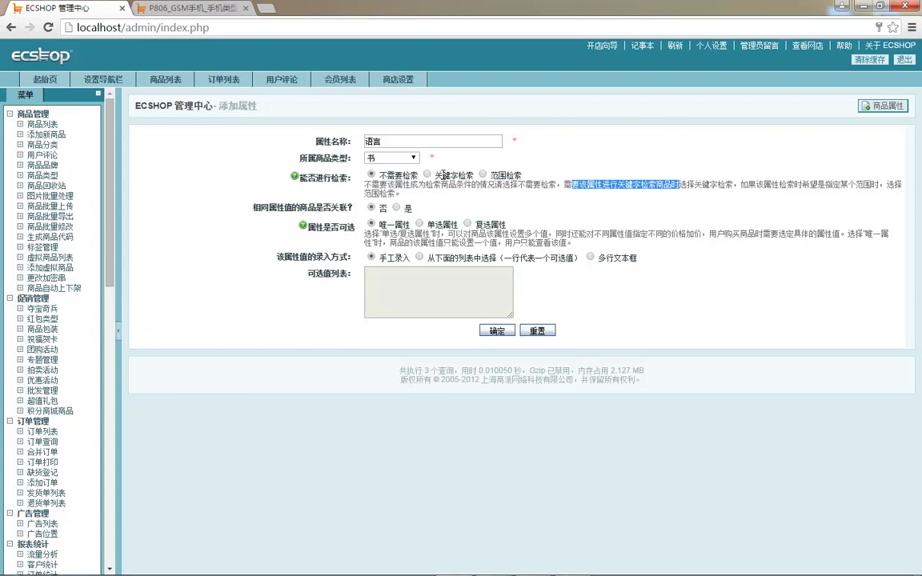
{"action": "left_click", "coordinate": [834, 190]}
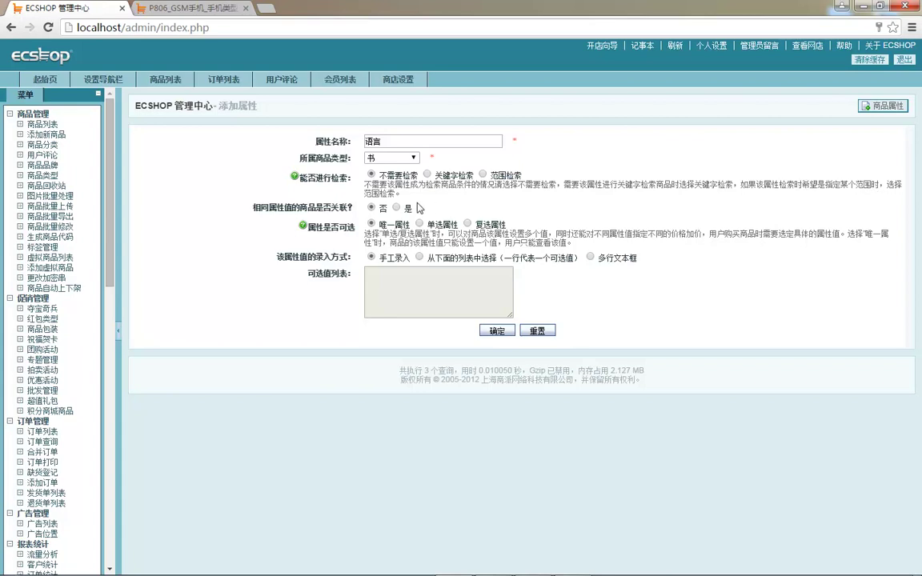
{"action": "left_click", "coordinate": [163, 10]}
{"action": "scroll", "coordinate": [288, 192], "scroll_direction": "up", "scroll_amount": 15}
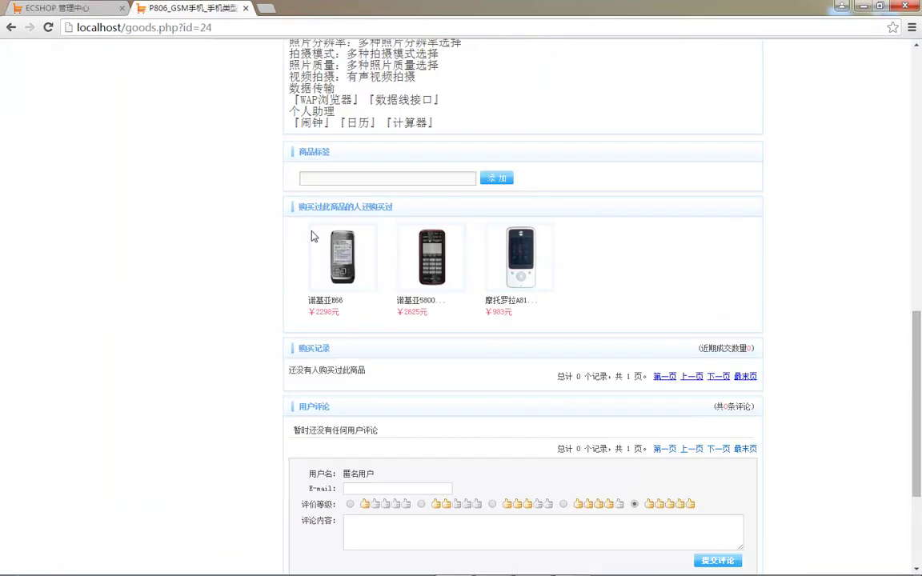
- Open the storefront GSM手机 category and look over its brand and colour filters
{"action": "left_click", "coordinate": [210, 85]}
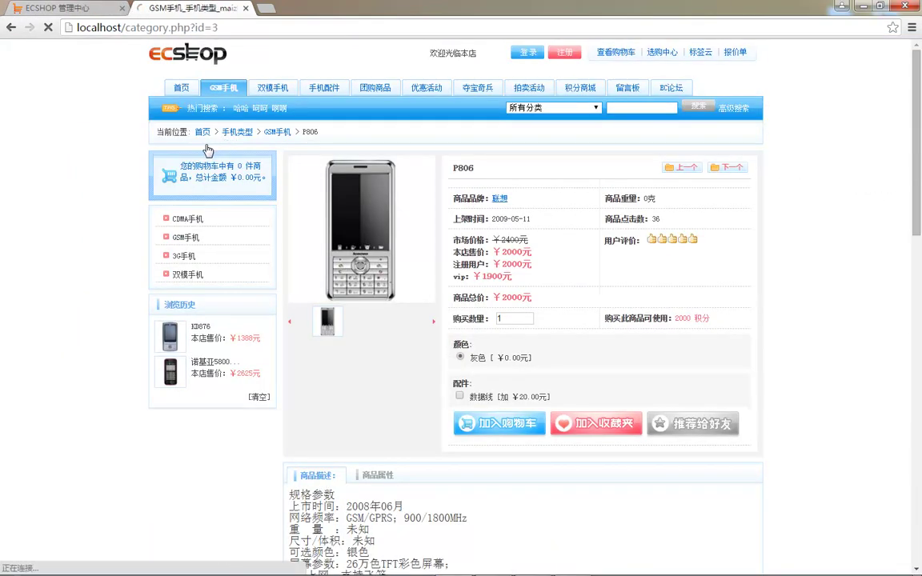
{"action": "left_click_drag", "start_coordinate": [620, 200], "coordinate": [422, 200]}
{"action": "left_click", "coordinate": [395, 250]}
{"action": "left_click_drag", "start_coordinate": [381, 249], "coordinate": [447, 253]}
{"action": "left_click", "coordinate": [438, 250]}
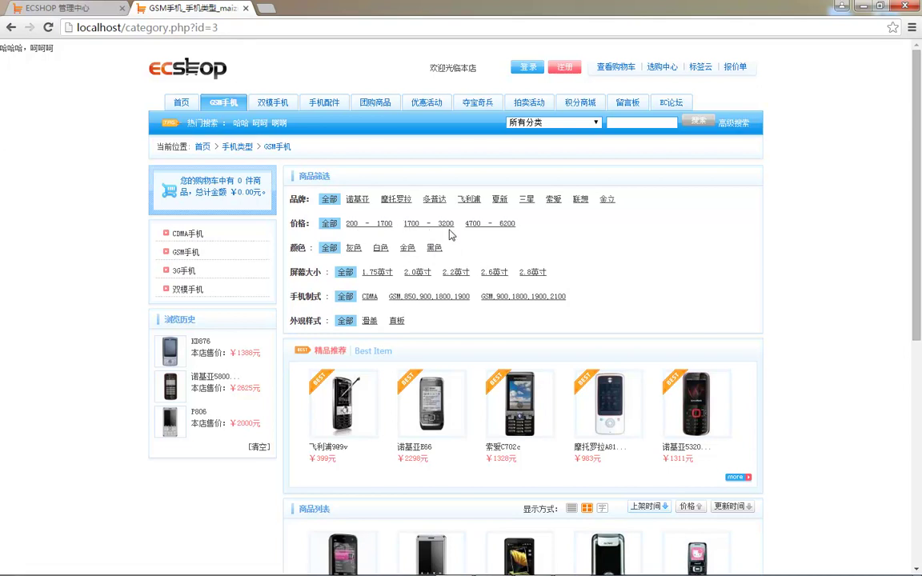
- Browse the 双模手机, 手机配件, group-buy, 优惠活动 and 夺宝奇兵 pages, ending on GSM手机
{"action": "left_click", "coordinate": [264, 104]}
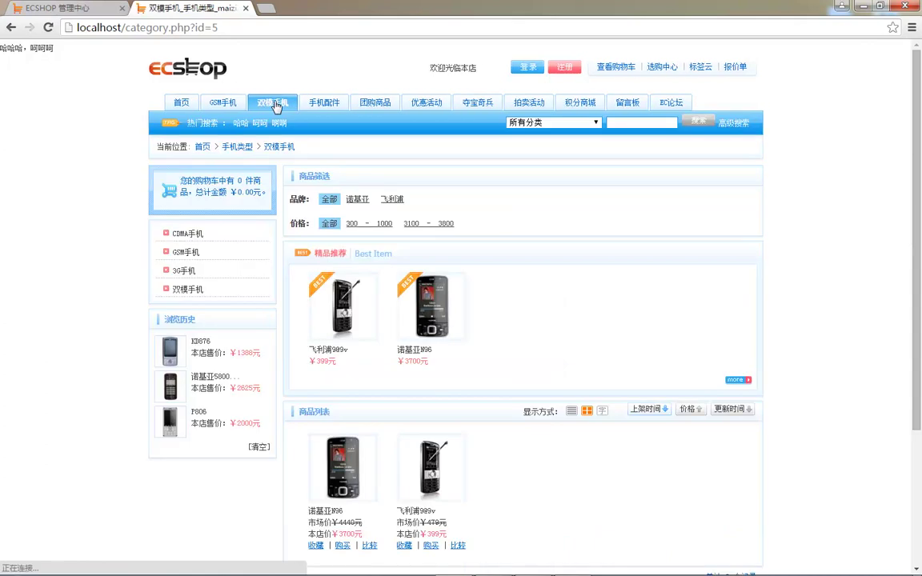
{"action": "left_click", "coordinate": [332, 106]}
{"action": "left_click", "coordinate": [376, 104]}
{"action": "left_click", "coordinate": [432, 88]}
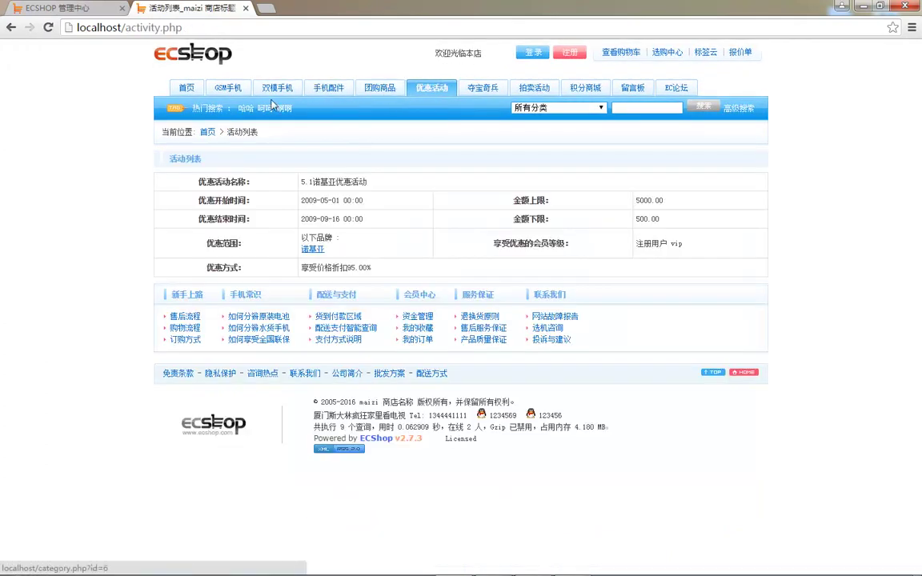
{"action": "left_click", "coordinate": [474, 90]}
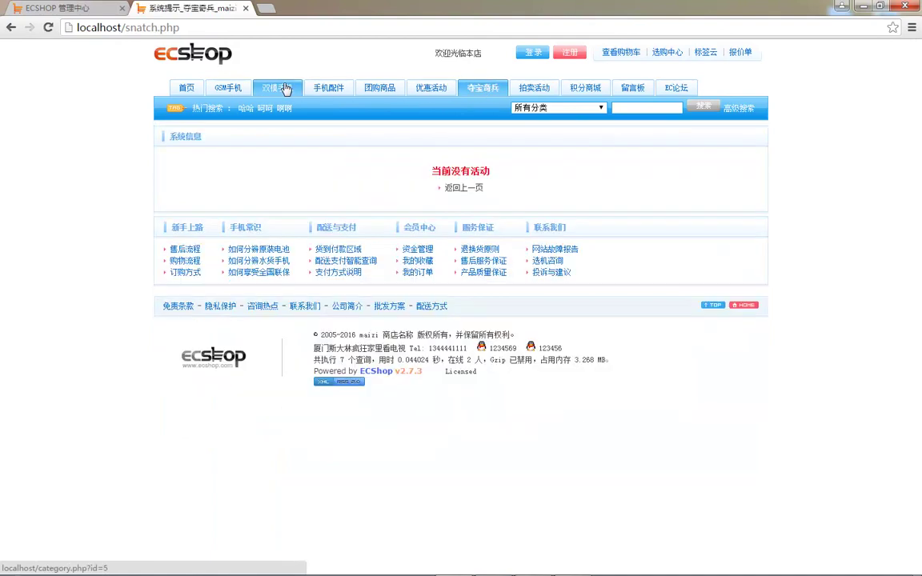
{"action": "left_click", "coordinate": [272, 89]}
{"action": "left_click", "coordinate": [228, 102]}
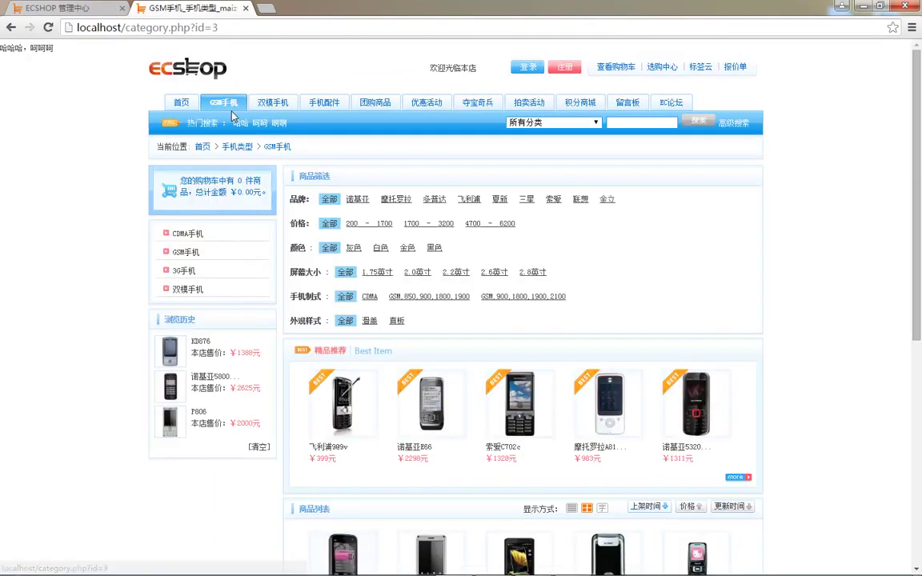
{"action": "left_click", "coordinate": [187, 289]}
{"action": "left_click", "coordinate": [183, 251]}
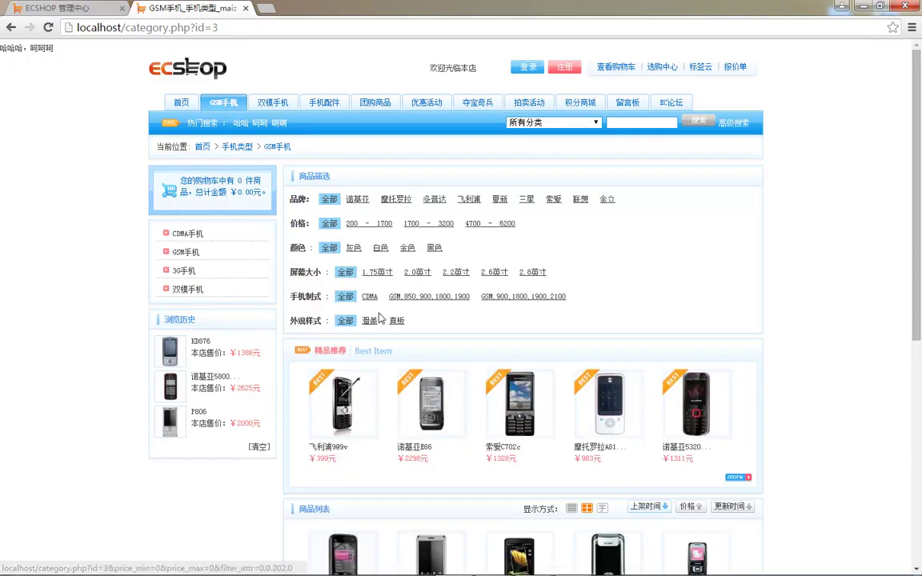
- Try the GSM network filters and settle on CDMA, which shows only 夏新N7
{"action": "left_click", "coordinate": [431, 301]}
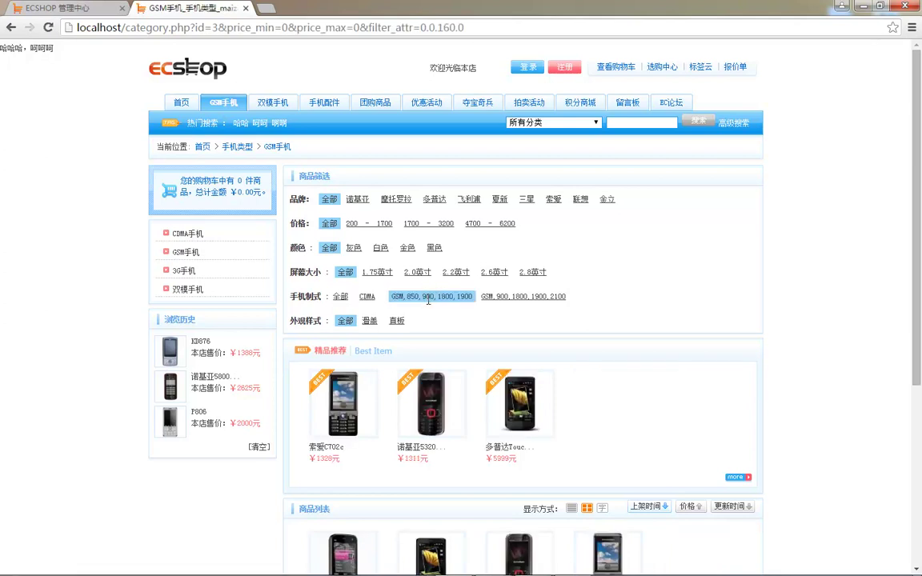
{"action": "left_click", "coordinate": [504, 298]}
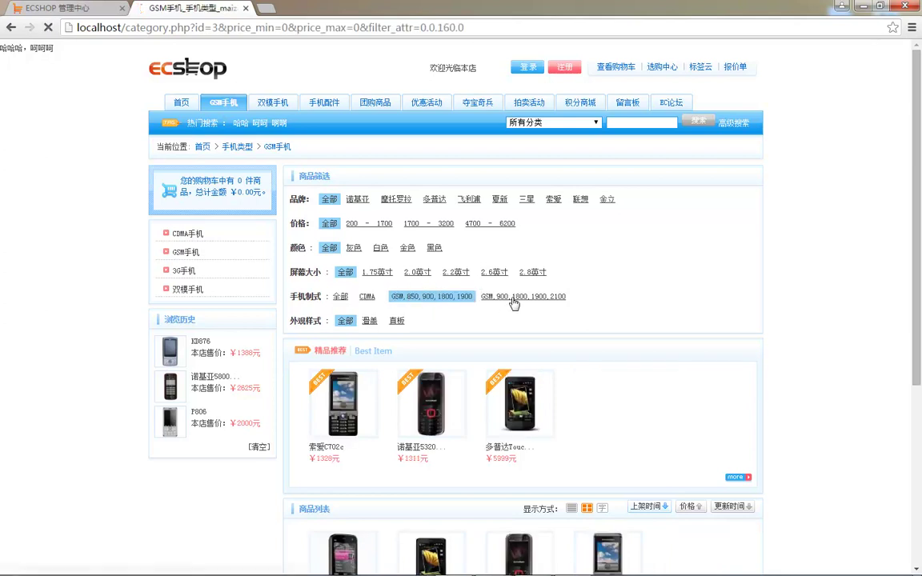
{"action": "left_click", "coordinate": [453, 298]}
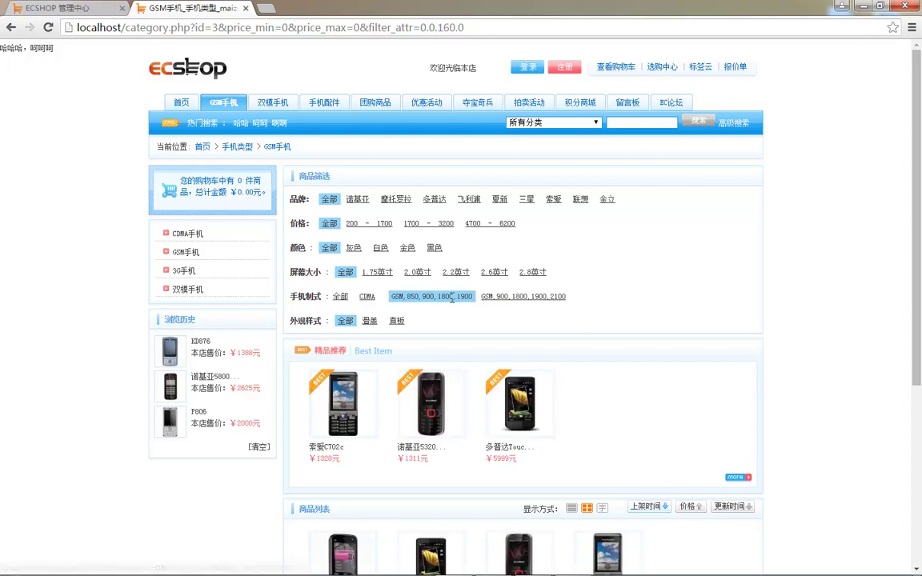
{"action": "left_click", "coordinate": [368, 296]}
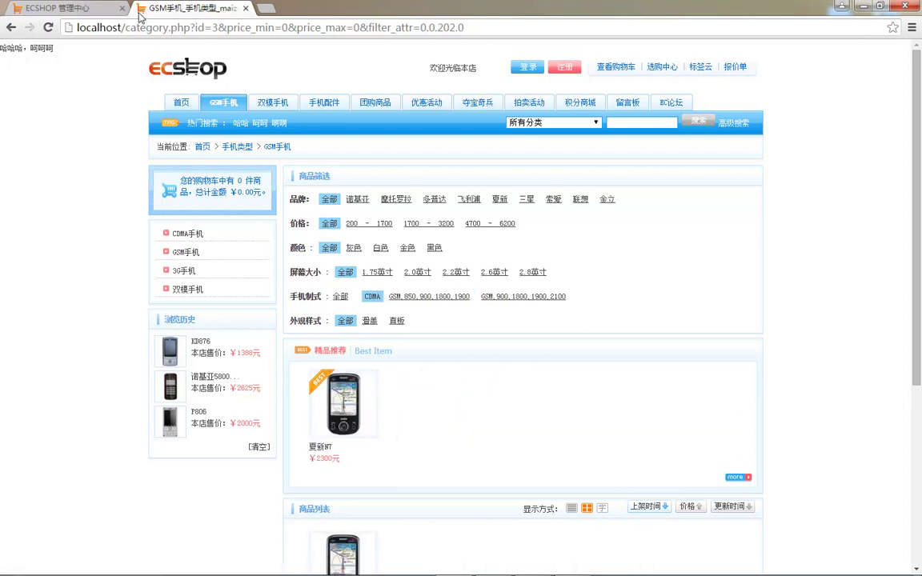
{"action": "left_click", "coordinate": [96, 7]}
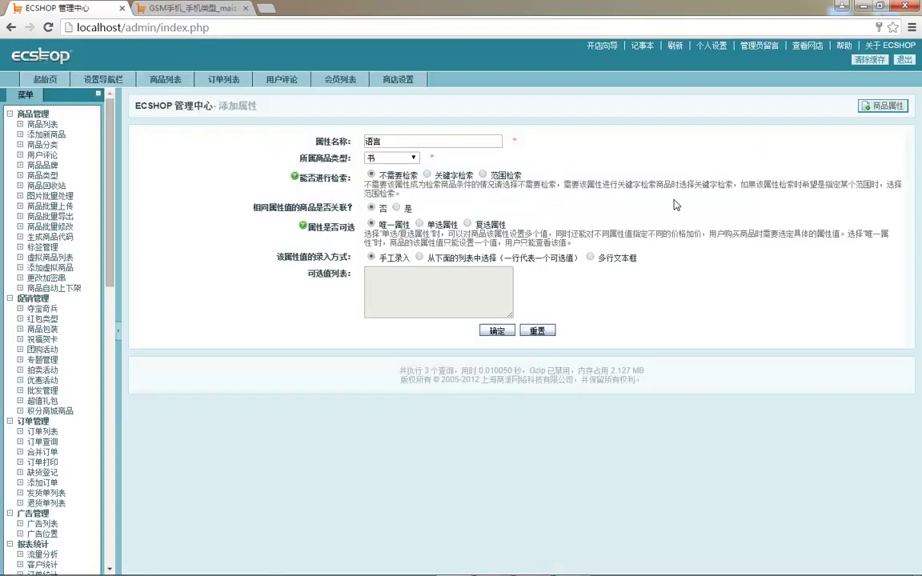
- View the 夏新N7 product page at ￥2300元, then return to the admin attribute form
{"action": "left_click", "coordinate": [169, 9]}
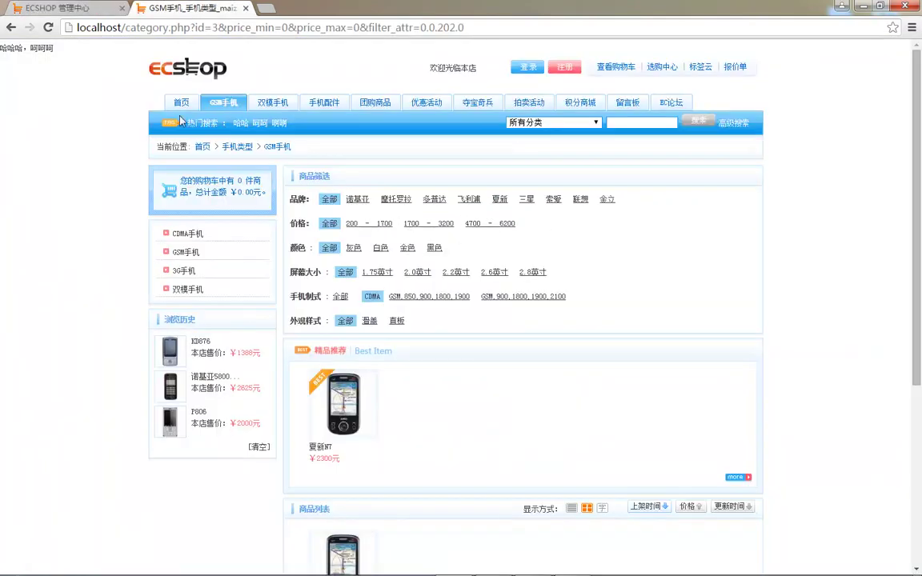
{"action": "left_click", "coordinate": [70, 11]}
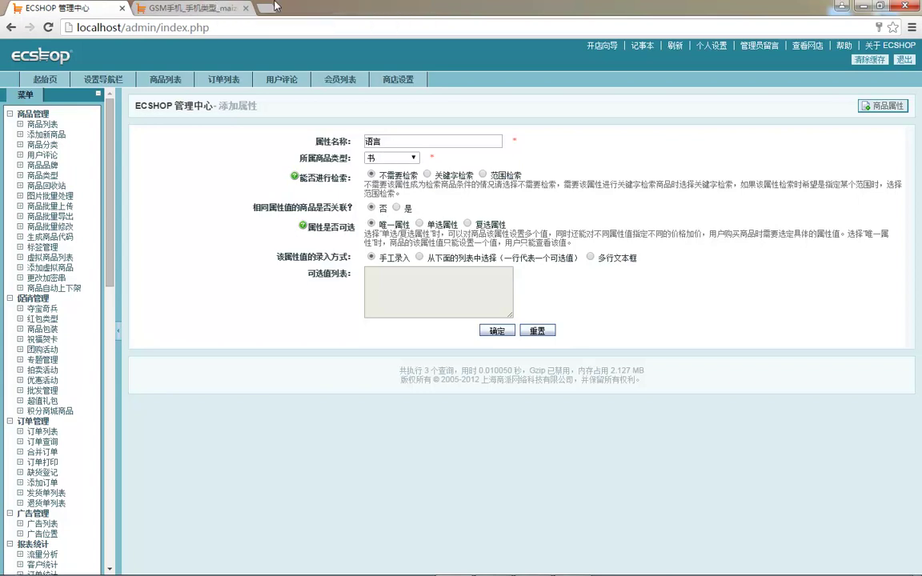
{"action": "key", "text": "ctrl+Tab"}
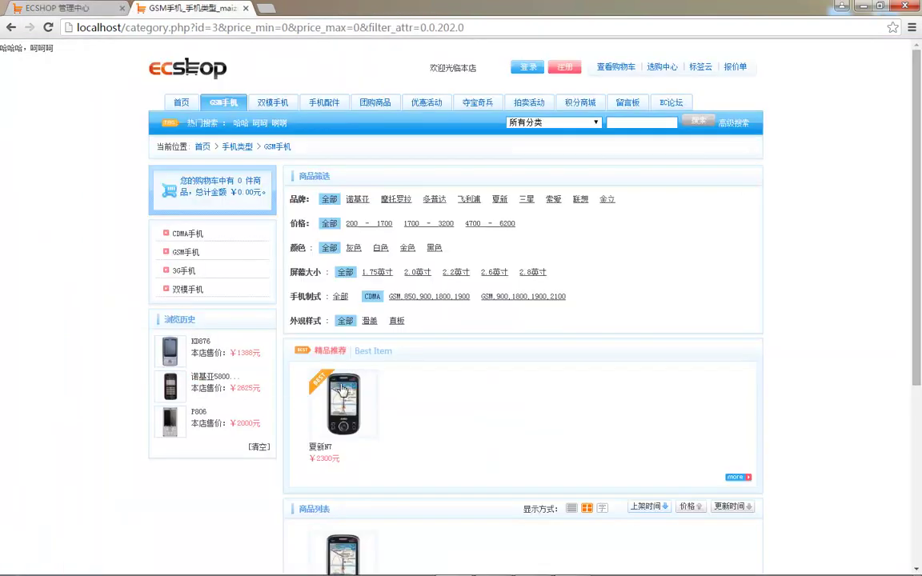
{"action": "left_click", "coordinate": [306, 349]}
{"action": "scroll", "coordinate": [198, 323], "scroll_direction": "down", "scroll_amount": 3}
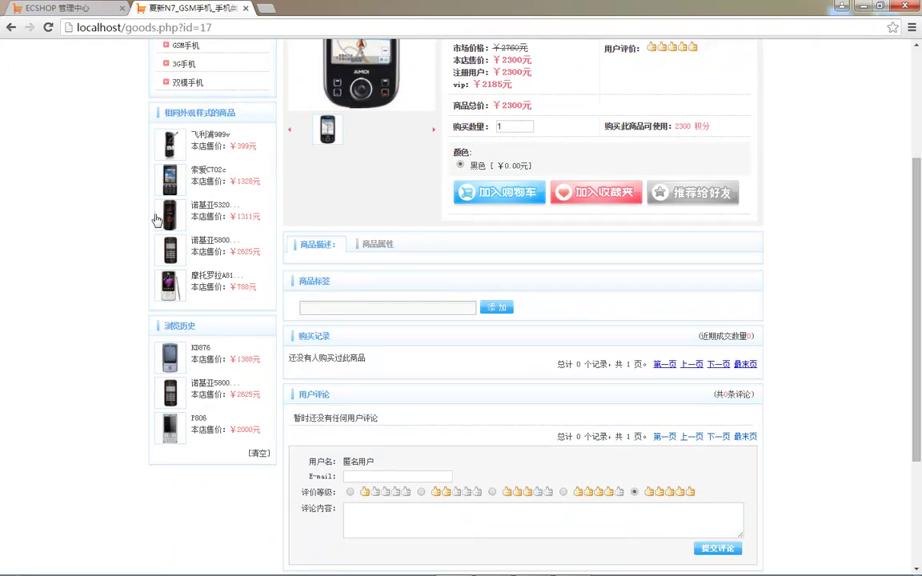
{"action": "left_click", "coordinate": [68, 7]}
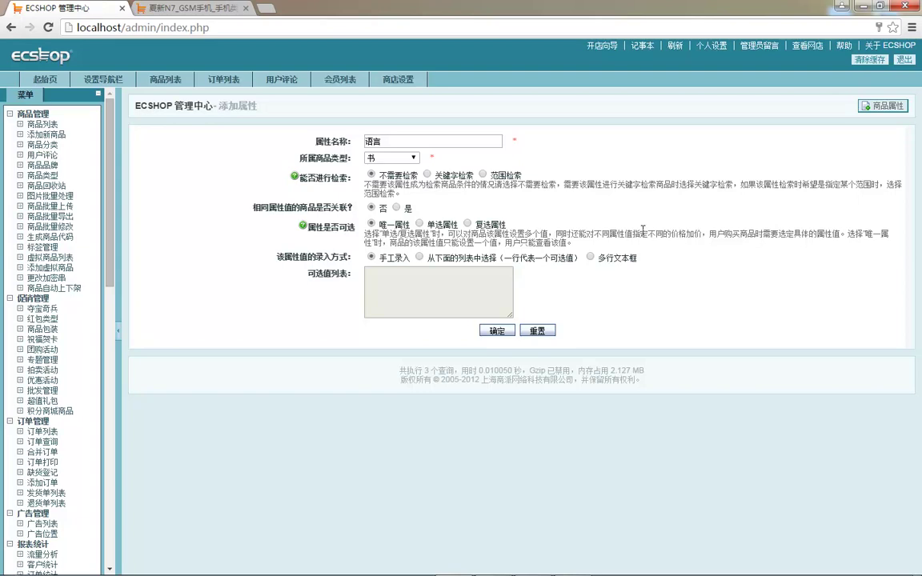
- Read the help text explaining single- and multiple-choice attributes
{"action": "left_click_drag", "start_coordinate": [379, 234], "coordinate": [487, 234]}
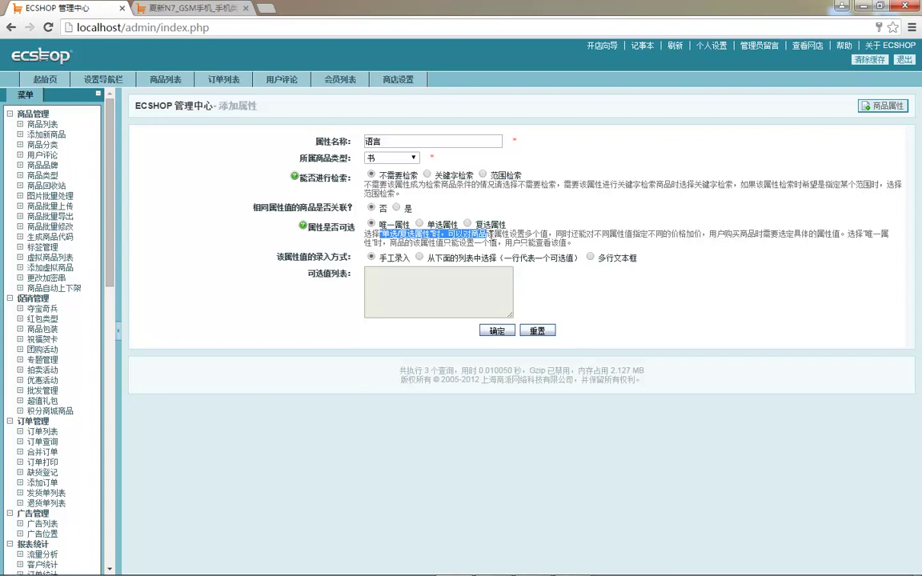
{"action": "left_click", "coordinate": [468, 235]}
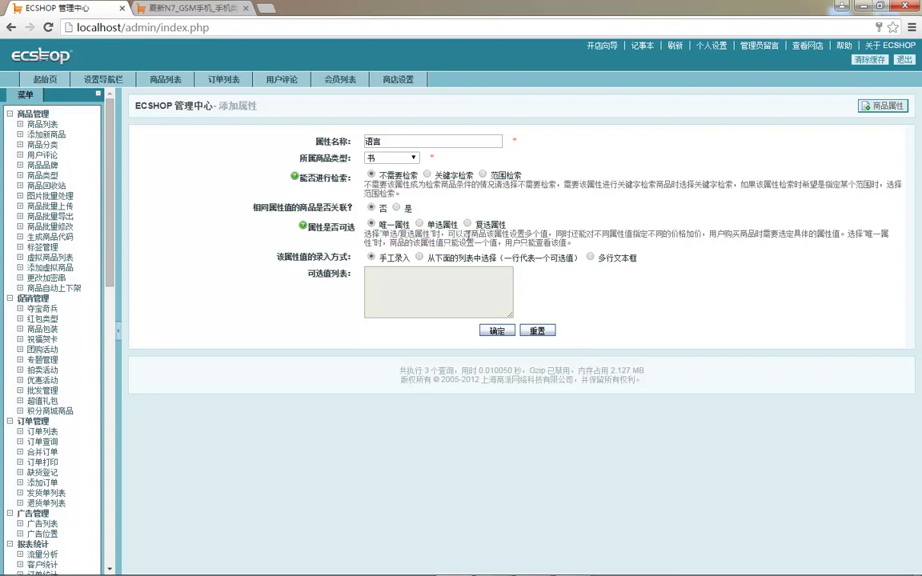
{"action": "left_click_drag", "start_coordinate": [456, 234], "coordinate": [670, 237]}
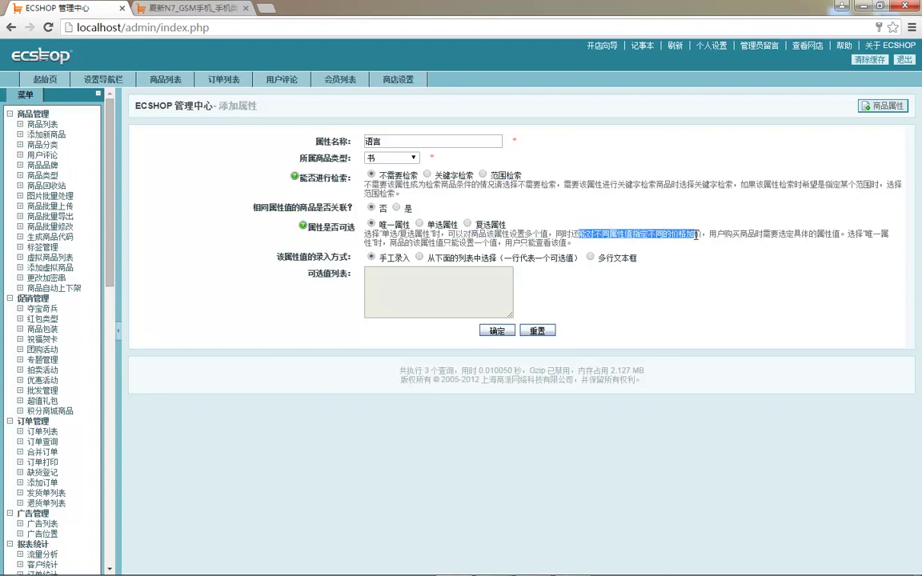
{"action": "left_click", "coordinate": [723, 237]}
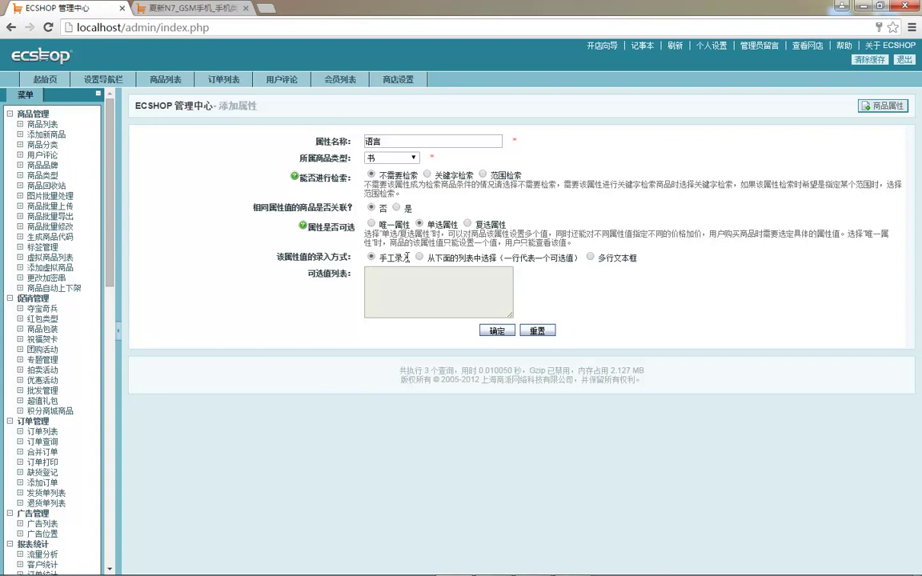
- Choose list entry for values and enter 中文 as the first value
{"action": "left_click", "coordinate": [418, 258]}
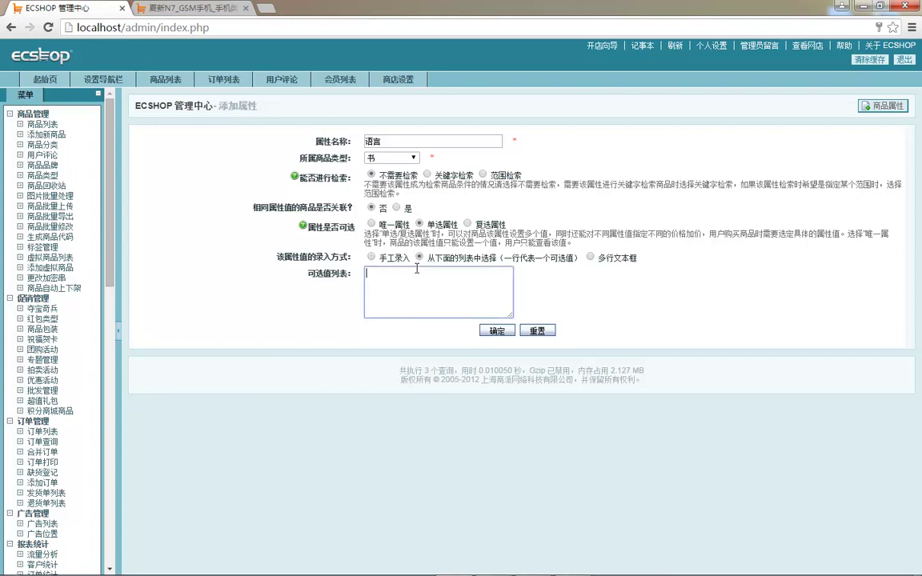
{"action": "type", "text": "zhongwen"}
{"action": "key", "text": "space"}
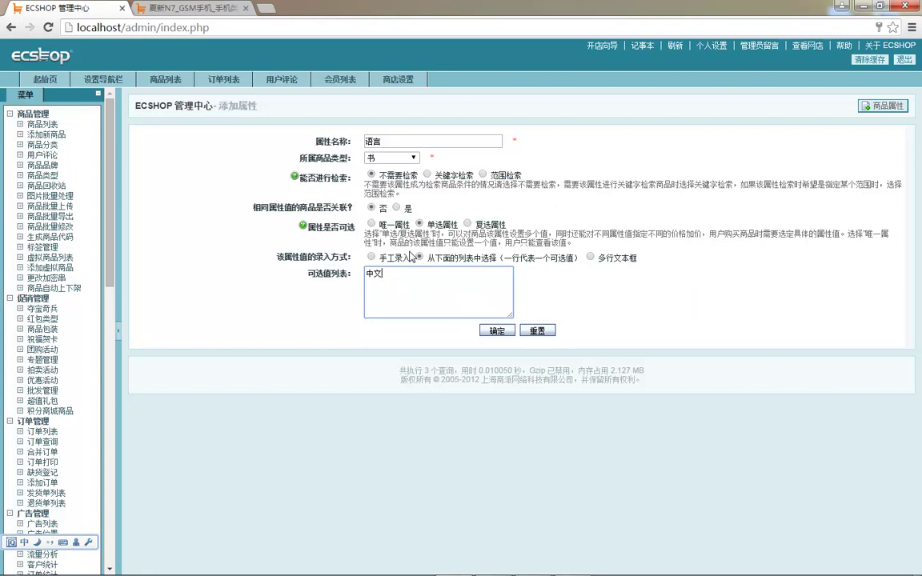
{"action": "key", "text": "Return"}
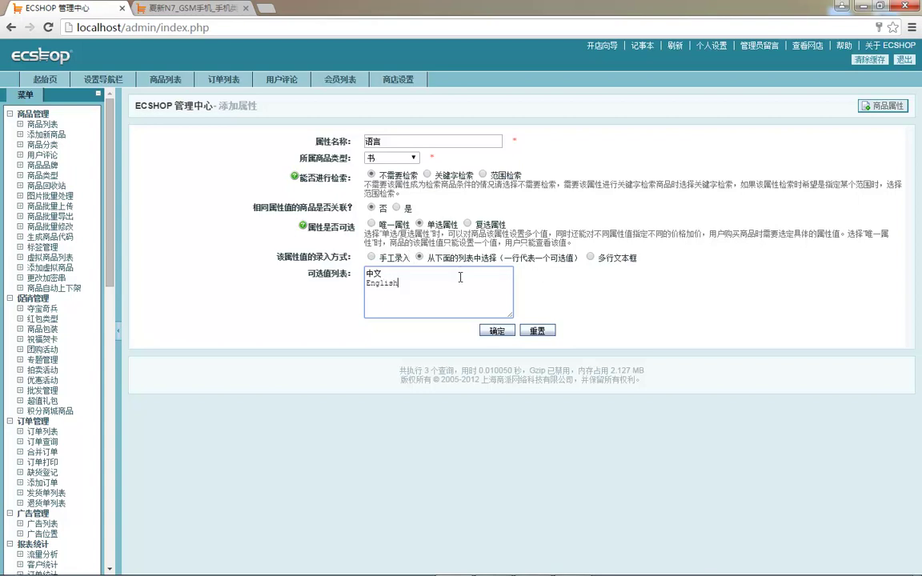
- Save the 语言 attribute and open 诺基亚原装5800耳机 from goods list page 2 for editing
{"action": "left_click", "coordinate": [496, 329]}
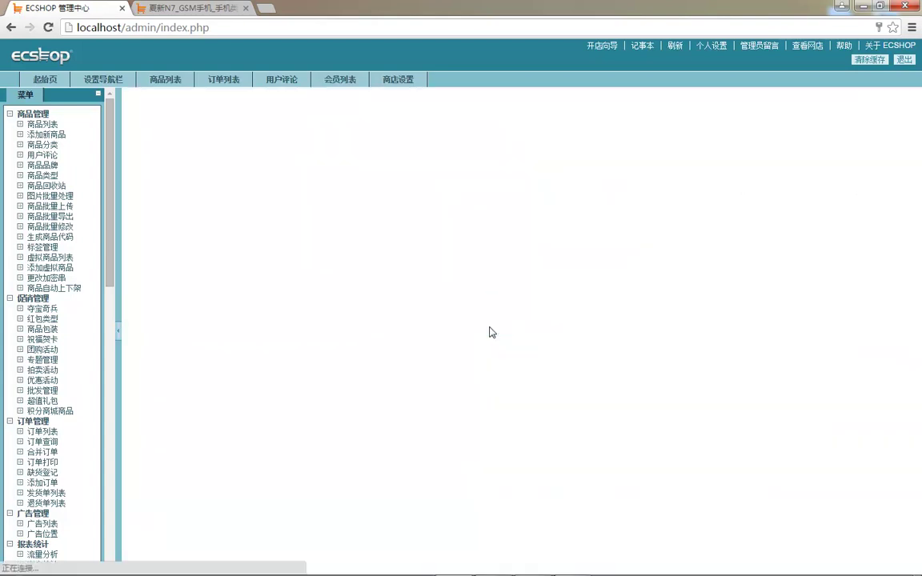
{"action": "left_click", "coordinate": [52, 124]}
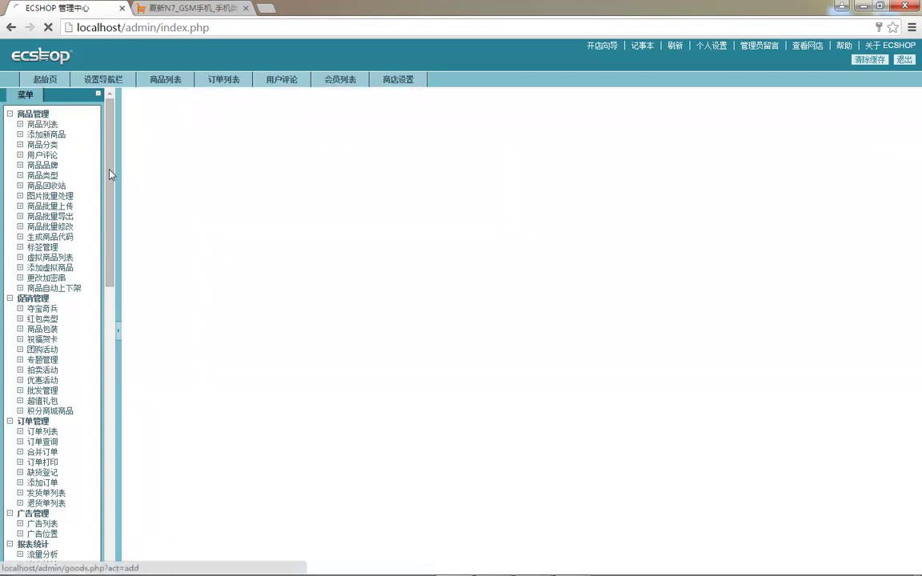
{"action": "left_click", "coordinate": [854, 470]}
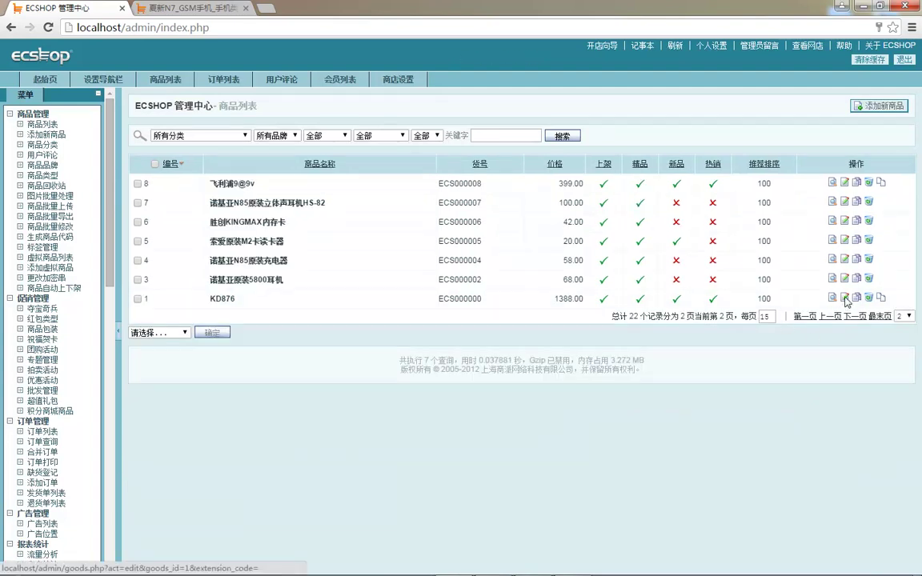
{"action": "left_click", "coordinate": [845, 297]}
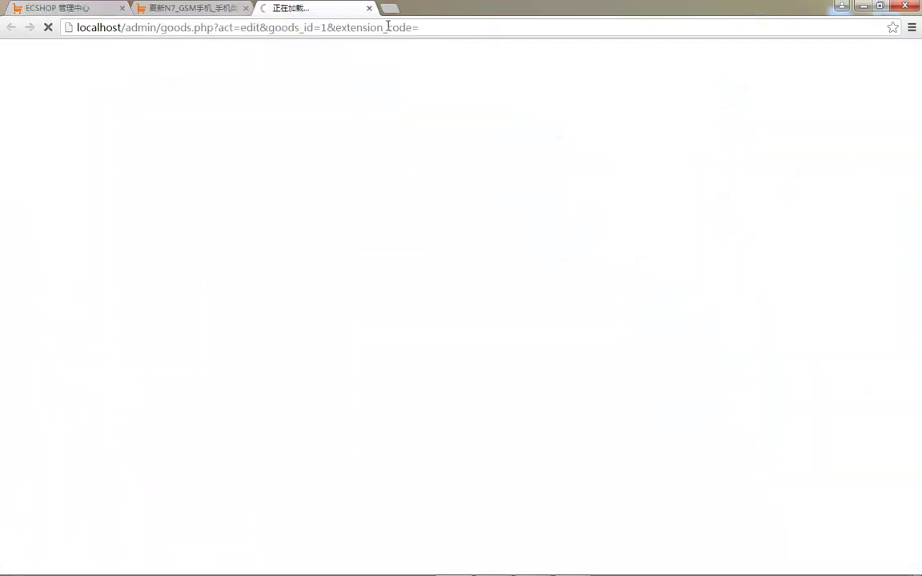
{"action": "left_click", "coordinate": [368, 8]}
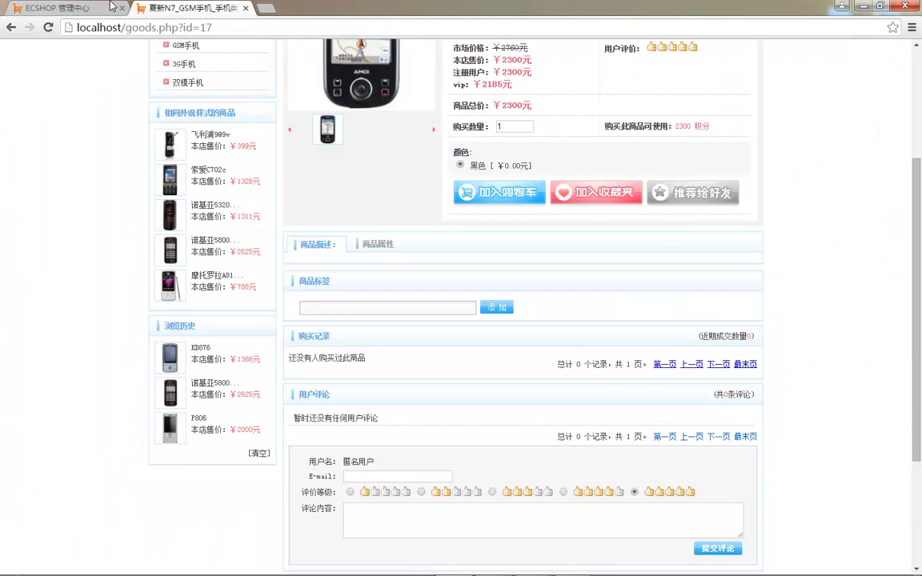
{"action": "key", "text": "ctrl+shift+Tab"}
{"action": "left_click", "coordinate": [847, 278]}
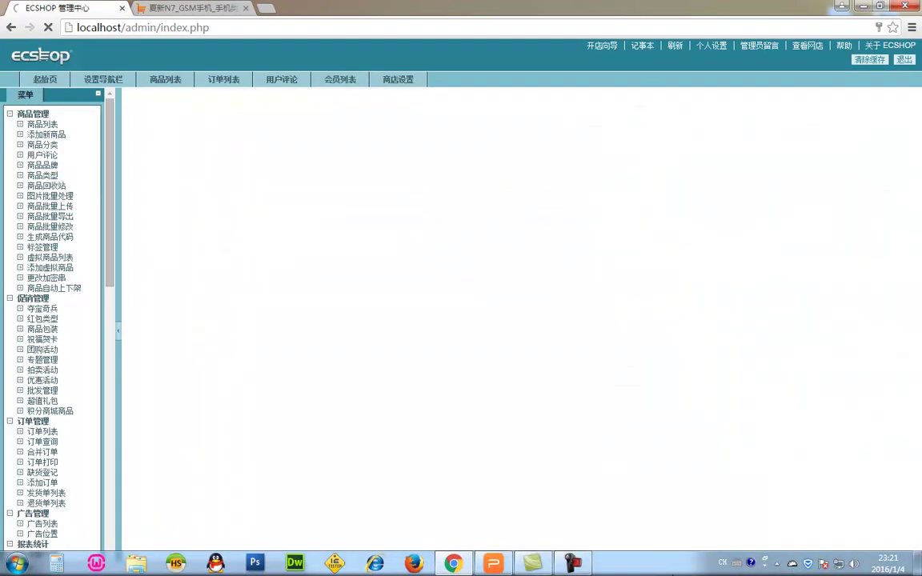
- Set the product type to 书, add 语言 rows 中文 priced 10 and English 20, and save
{"action": "left_click", "coordinate": [320, 134]}
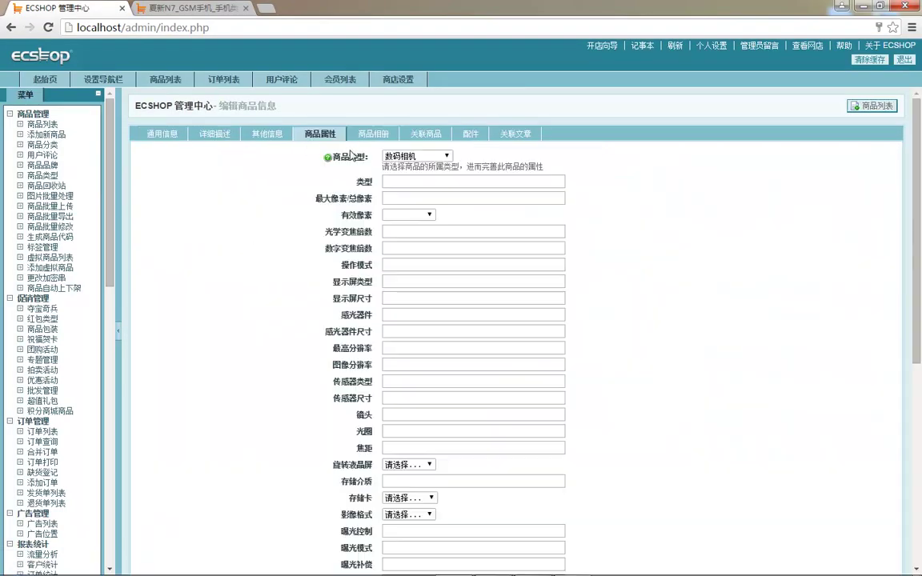
{"action": "left_click", "coordinate": [416, 156]}
{"action": "left_click", "coordinate": [406, 177]}
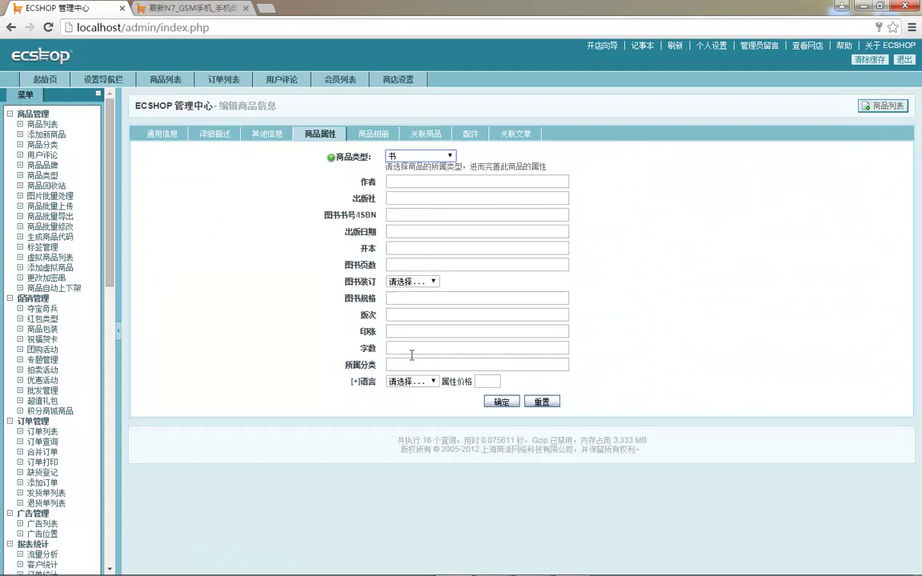
{"action": "left_click", "coordinate": [409, 381]}
{"action": "left_click", "coordinate": [400, 393]}
{"action": "left_click", "coordinate": [494, 382]}
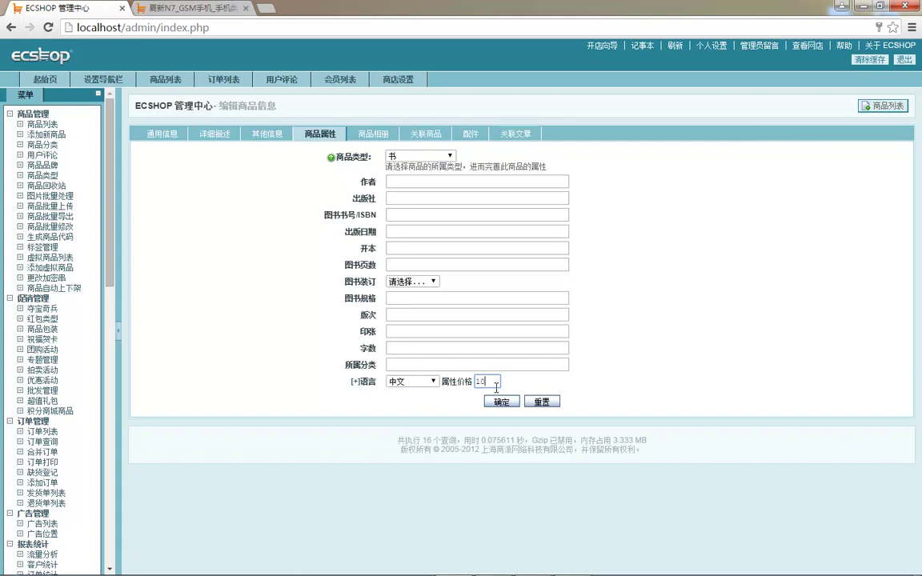
{"action": "left_click", "coordinate": [355, 381]}
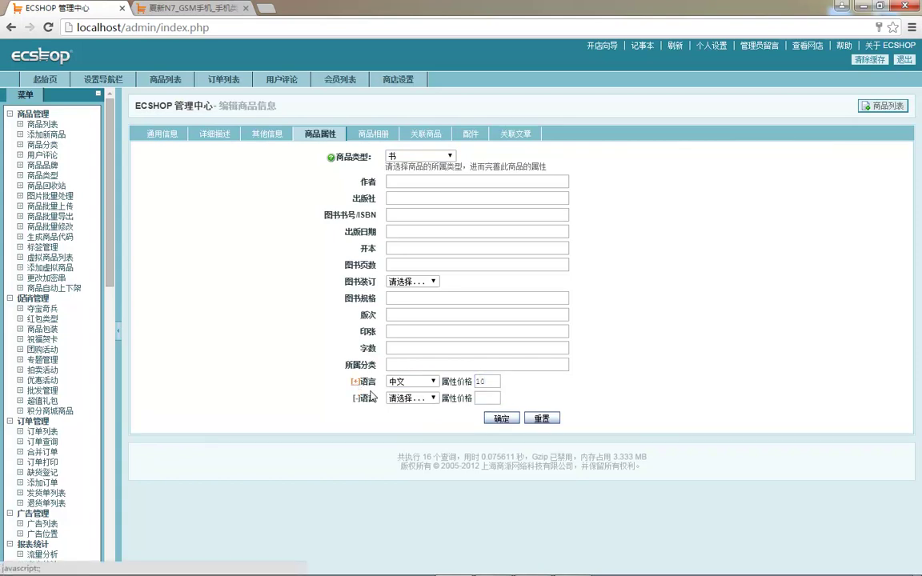
{"action": "left_click", "coordinate": [410, 397]}
{"action": "left_click", "coordinate": [402, 432]}
{"action": "left_click", "coordinate": [497, 399]}
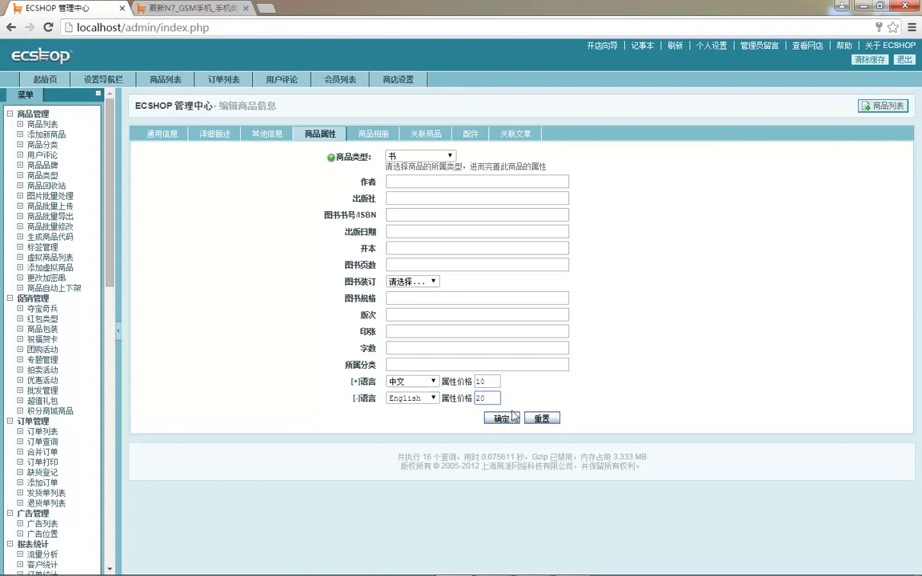
{"action": "left_click", "coordinate": [503, 419]}
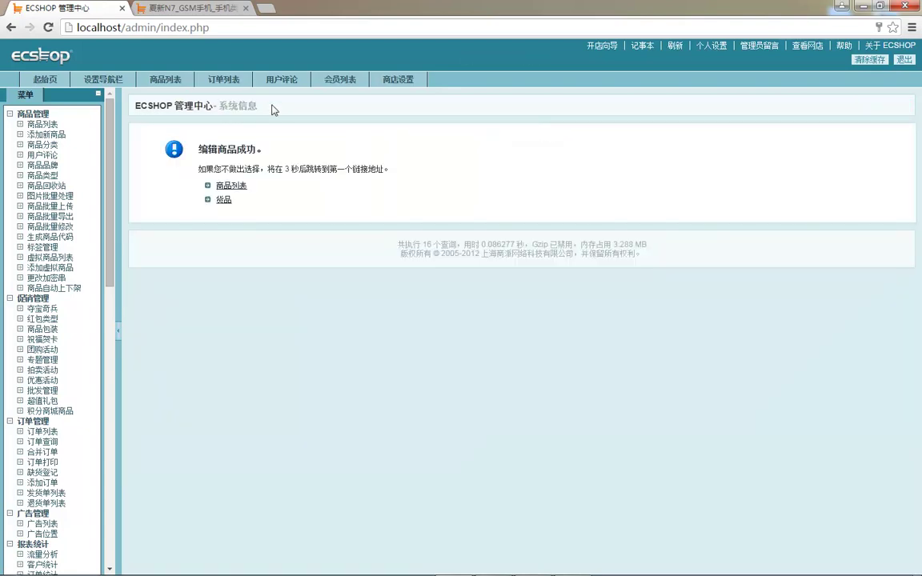
- On the storefront, load goods.php?id=2 and then open the KD876 product page
{"action": "left_click", "coordinate": [188, 8]}
{"action": "left_click_drag", "start_coordinate": [201, 27], "coordinate": [448, 28]}
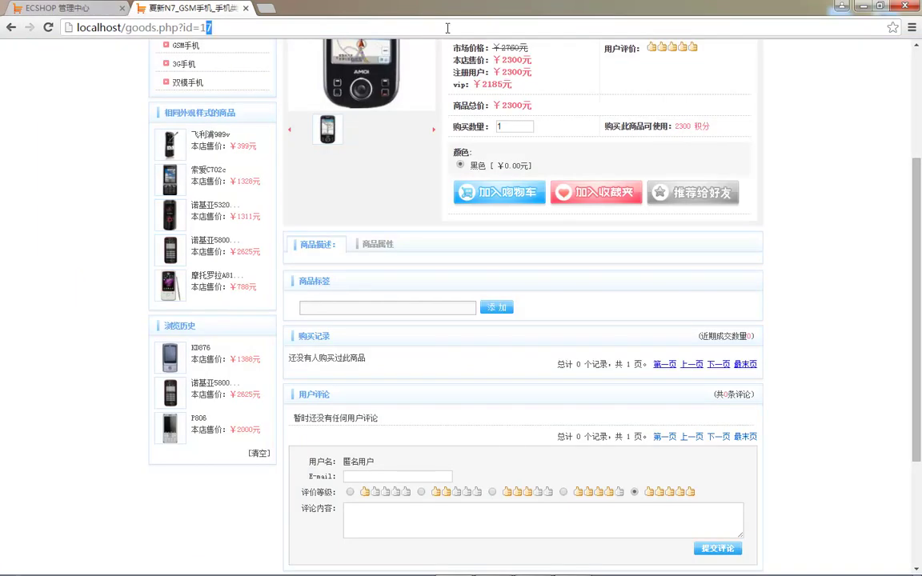
{"action": "type", "text": "1"}
{"action": "key", "text": "BackSpace"}
{"action": "type", "text": "2"}
{"action": "key", "text": "Return"}
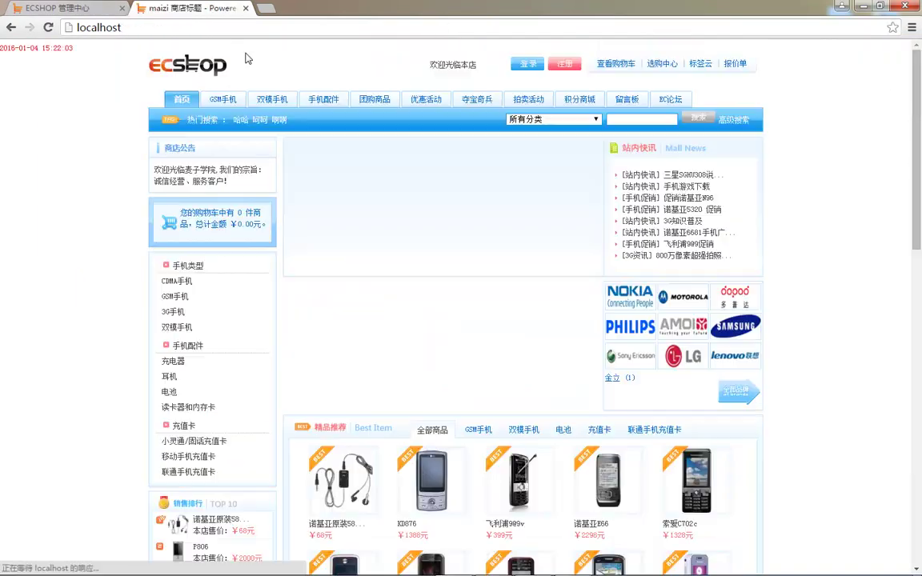
{"action": "right_click", "coordinate": [7, 6]}
{"action": "left_click", "coordinate": [48, 8]}
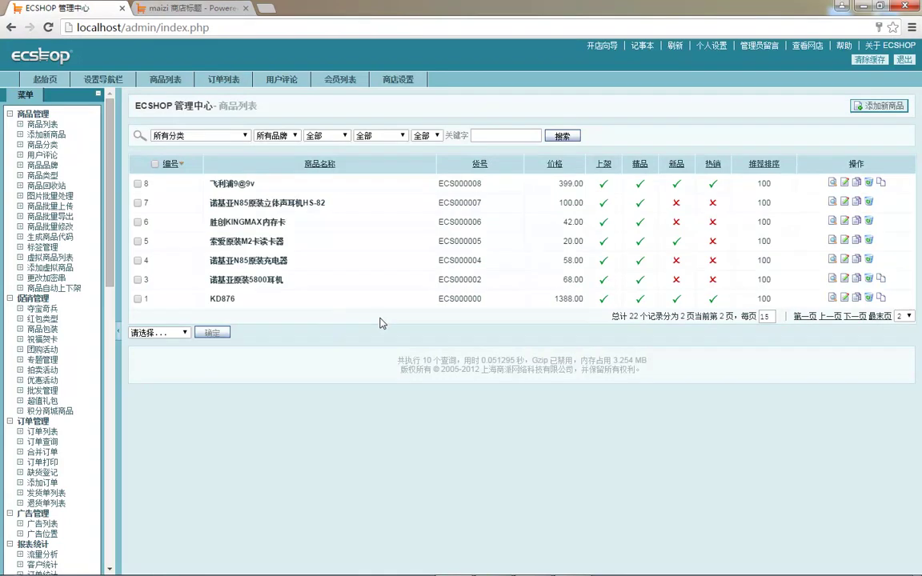
{"action": "left_click", "coordinate": [188, 8]}
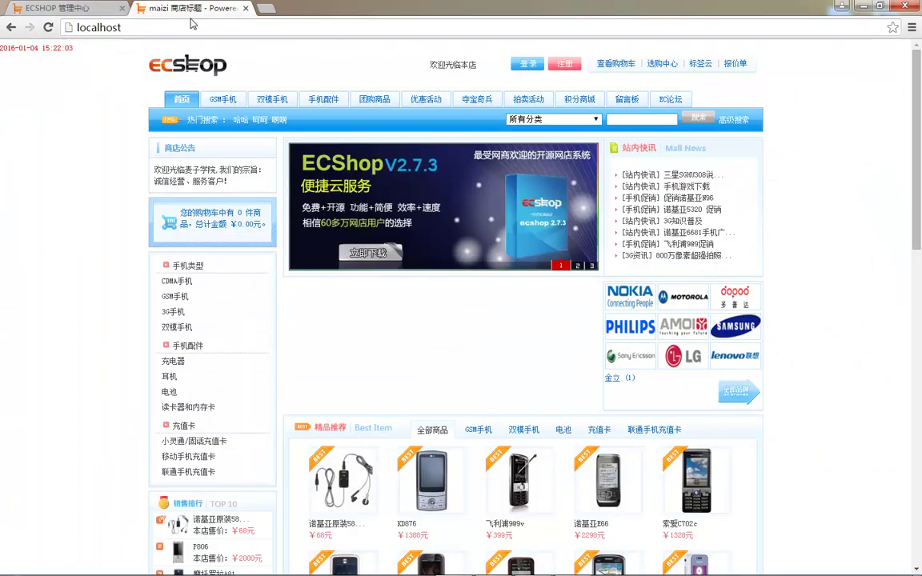
{"action": "left_click", "coordinate": [432, 479]}
- Load goods.php?id=3 to check its 中文 and English options, then return to the admin goods list
{"action": "key", "text": "BackSpace"}
{"action": "type", "text": "3"}
{"action": "key", "text": "Return"}
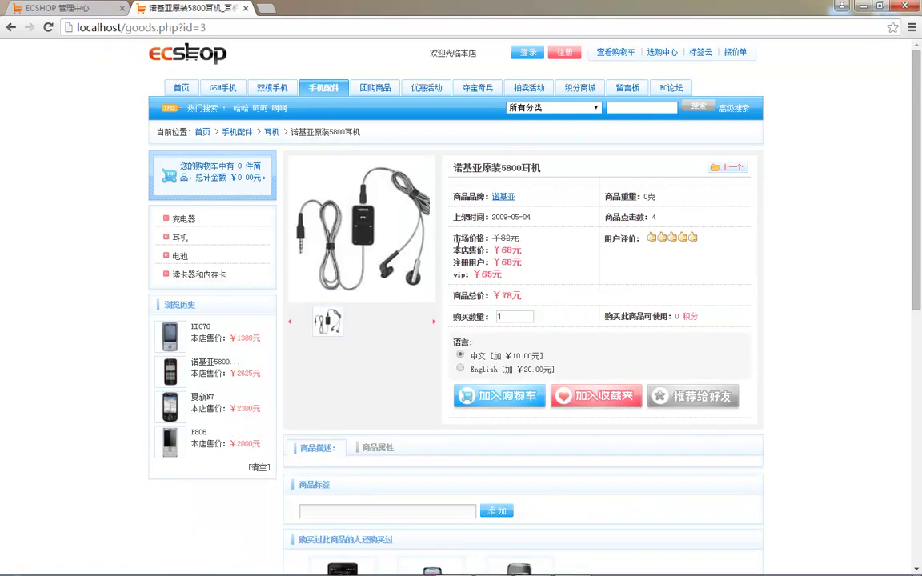
{"action": "scroll", "coordinate": [524, 284], "scroll_direction": "down", "scroll_amount": 3}
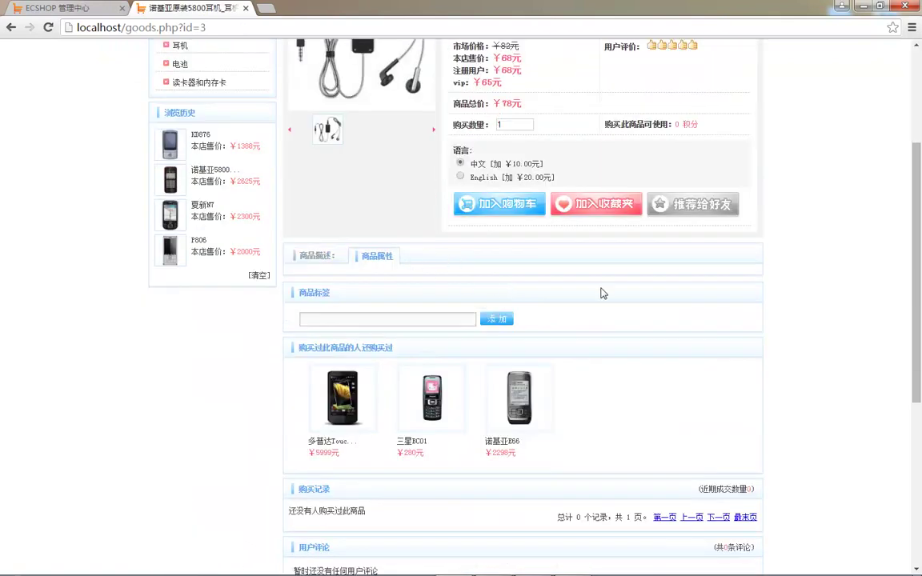
{"action": "scroll", "coordinate": [588, 292], "scroll_direction": "up", "scroll_amount": 1}
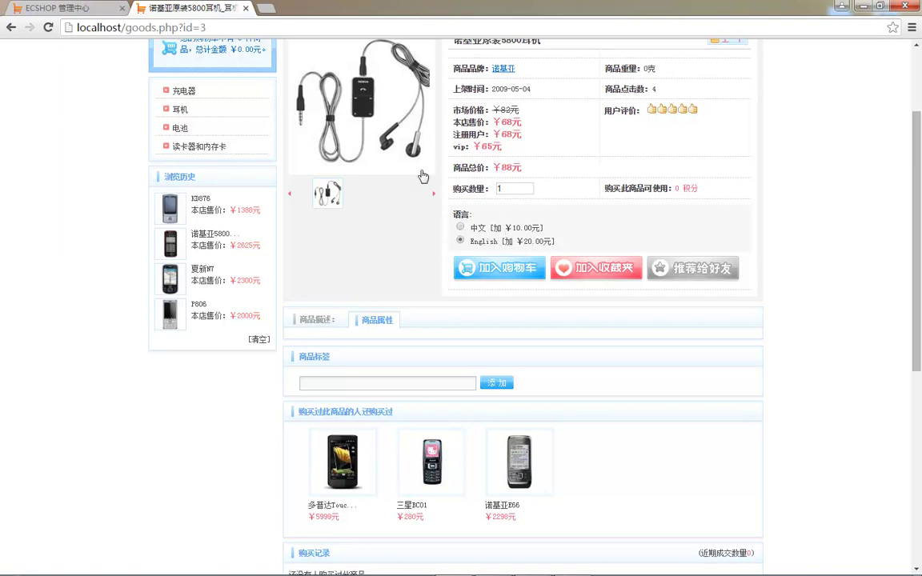
{"action": "key", "text": "ctrl+shift+Tab"}
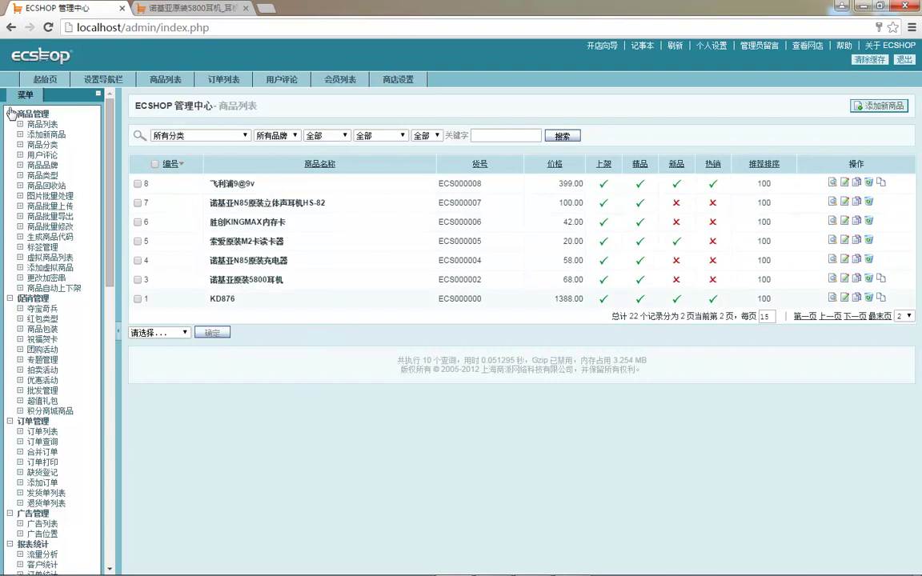
- Change the 书 type's 语言 attribute to 复选属性 (multiple choice) and save it
{"action": "left_click", "coordinate": [45, 176]}
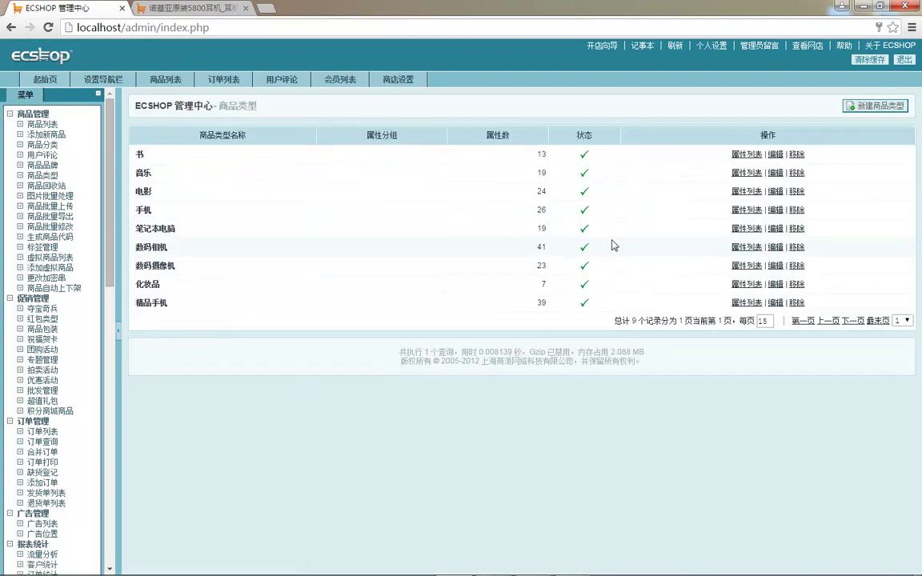
{"action": "left_click", "coordinate": [757, 159]}
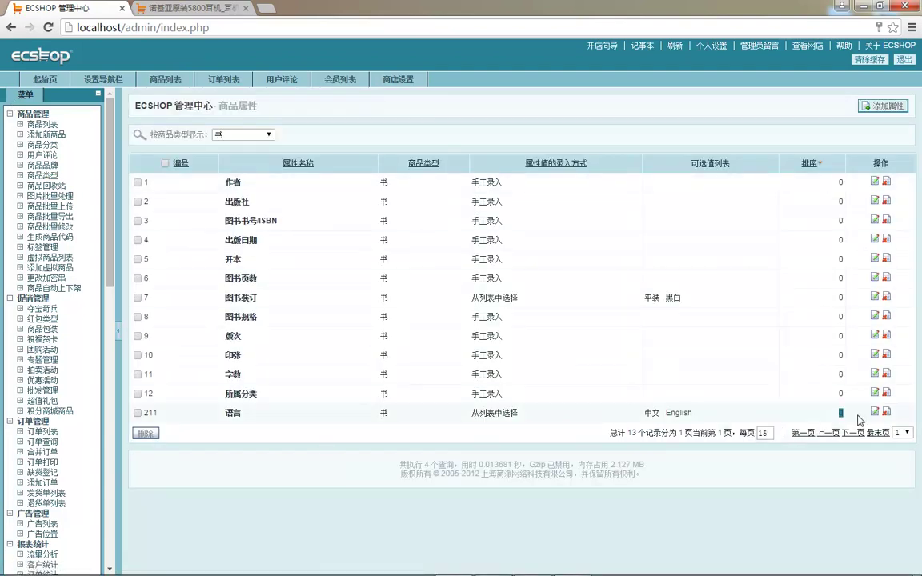
{"action": "left_click", "coordinate": [874, 412]}
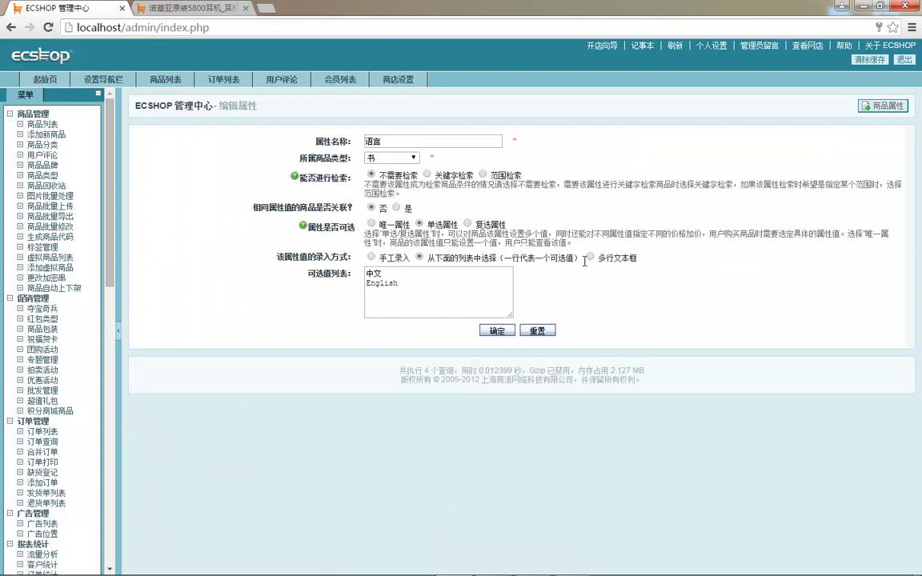
{"action": "left_click", "coordinate": [496, 331]}
{"action": "left_click", "coordinate": [192, 8]}
- Clear the shop cache, reload goods.php?id=3 and tick both 中文 and English for ￥98元
{"action": "key", "text": "F5"}
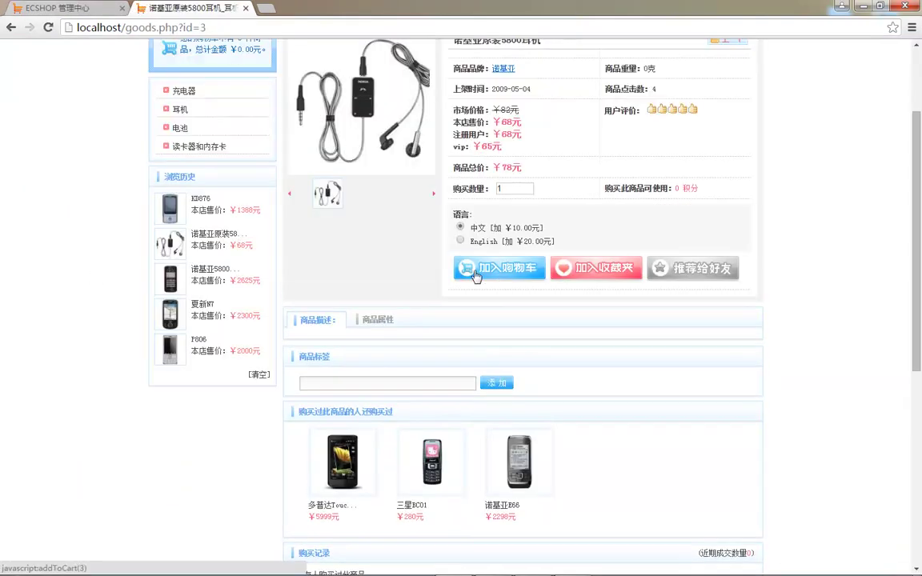
{"action": "key", "text": "ctrl+Tab"}
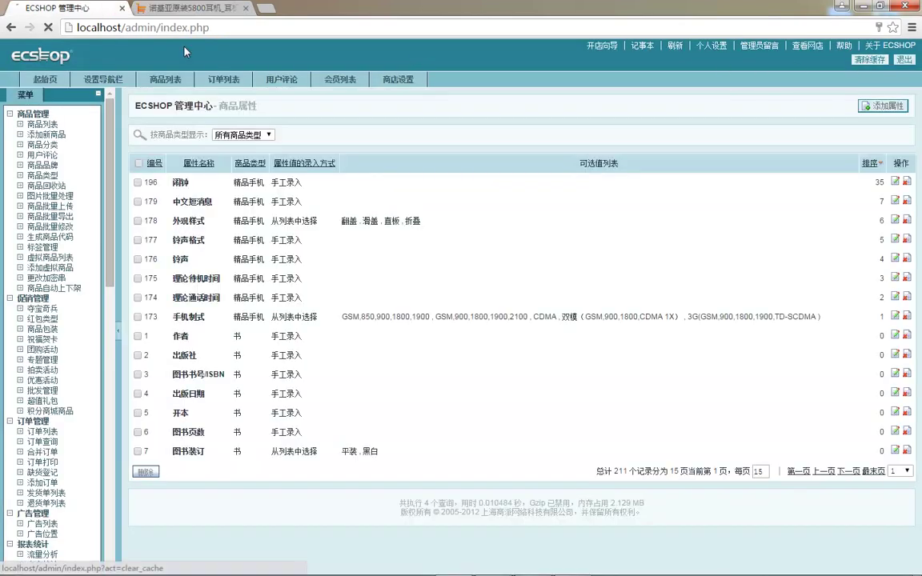
{"action": "left_click", "coordinate": [869, 60]}
{"action": "key", "text": "ctrl+Tab"}
{"action": "key", "text": "F5"}
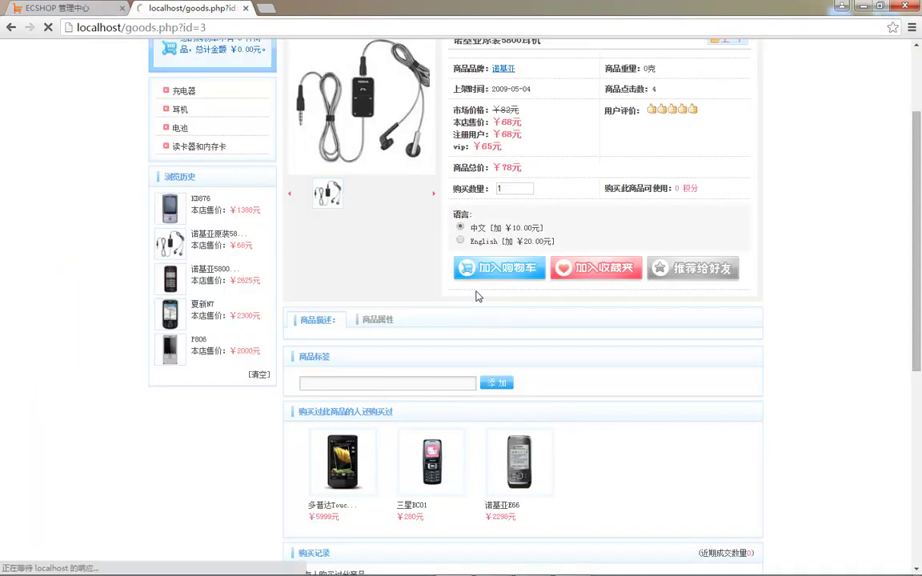
{"action": "left_click", "coordinate": [459, 227]}
{"action": "left_click", "coordinate": [459, 240]}
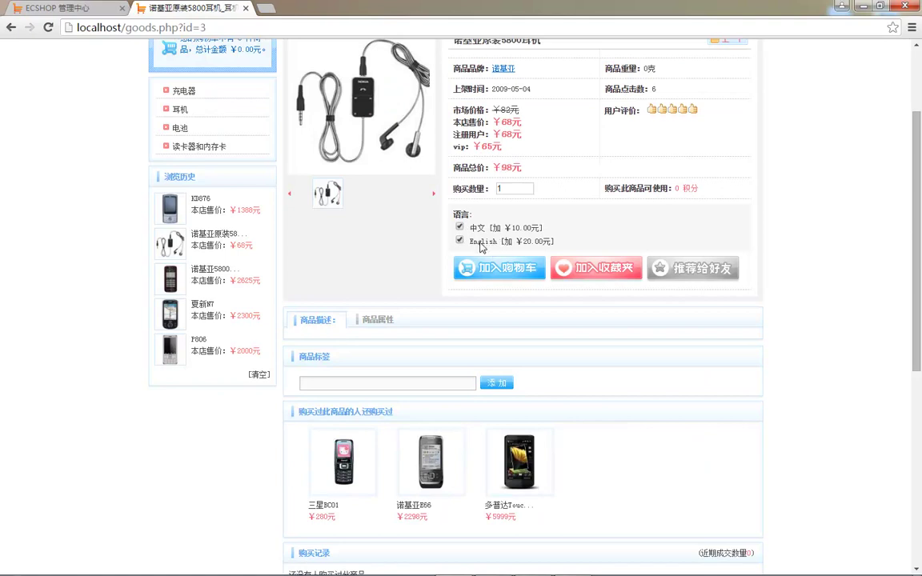
{"action": "left_click", "coordinate": [60, 8]}
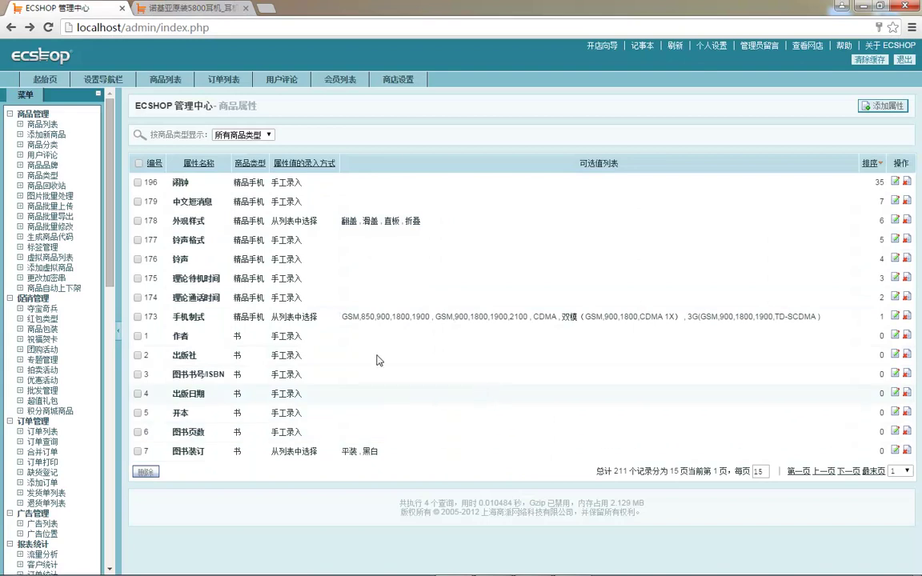
- Delete 诺基亚N85 from the product list, confirming the deletion
{"action": "left_click", "coordinate": [46, 187]}
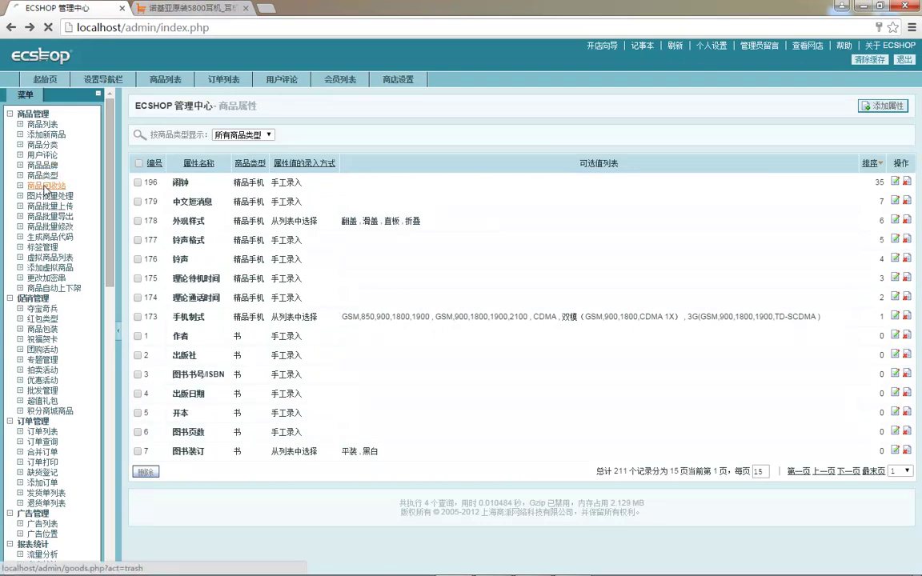
{"action": "left_click", "coordinate": [43, 124]}
{"action": "left_click", "coordinate": [865, 183]}
{"action": "left_click", "coordinate": [449, 124]}
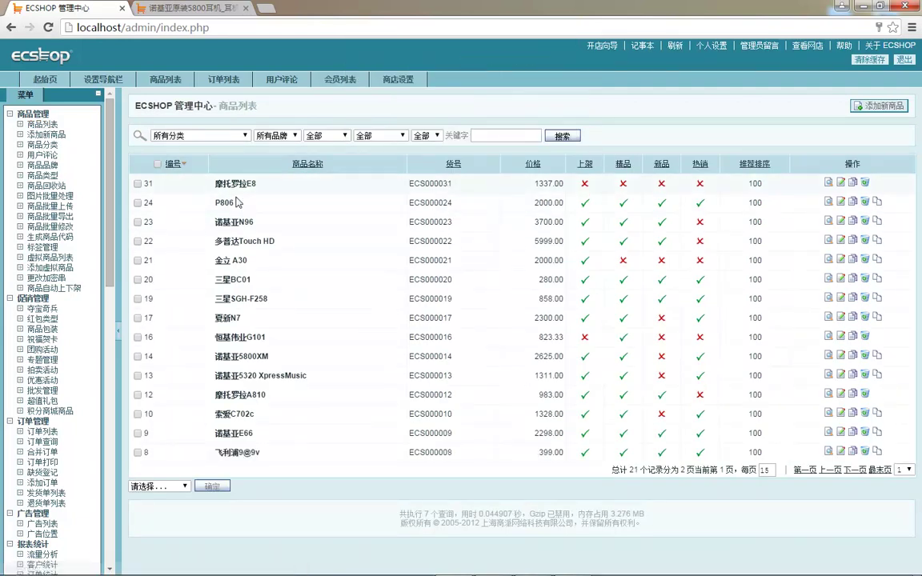
- Restore 诺基亚N85 from the recycle bin, then open batch image processing
{"action": "left_click", "coordinate": [44, 185]}
{"action": "left_click", "coordinate": [830, 185]}
{"action": "left_click", "coordinate": [485, 241]}
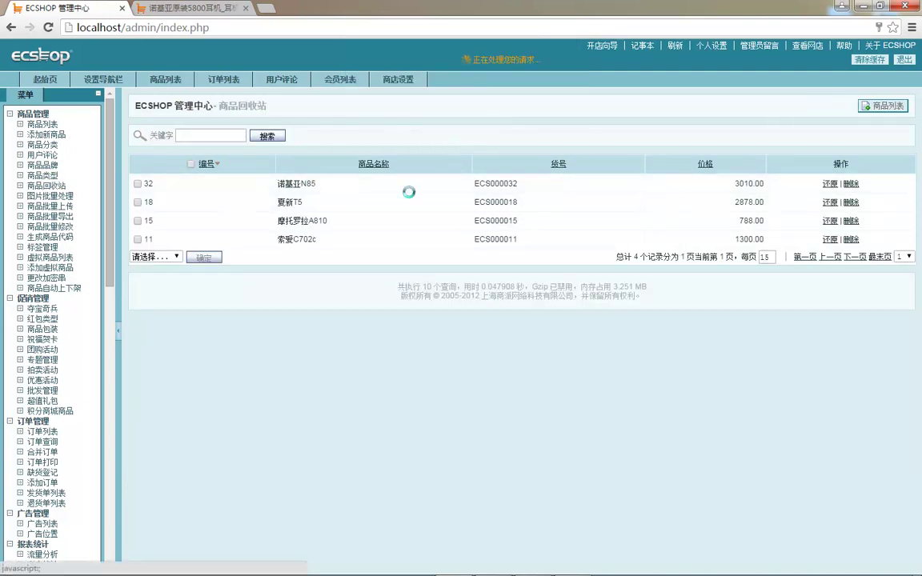
{"action": "left_click", "coordinate": [50, 195]}
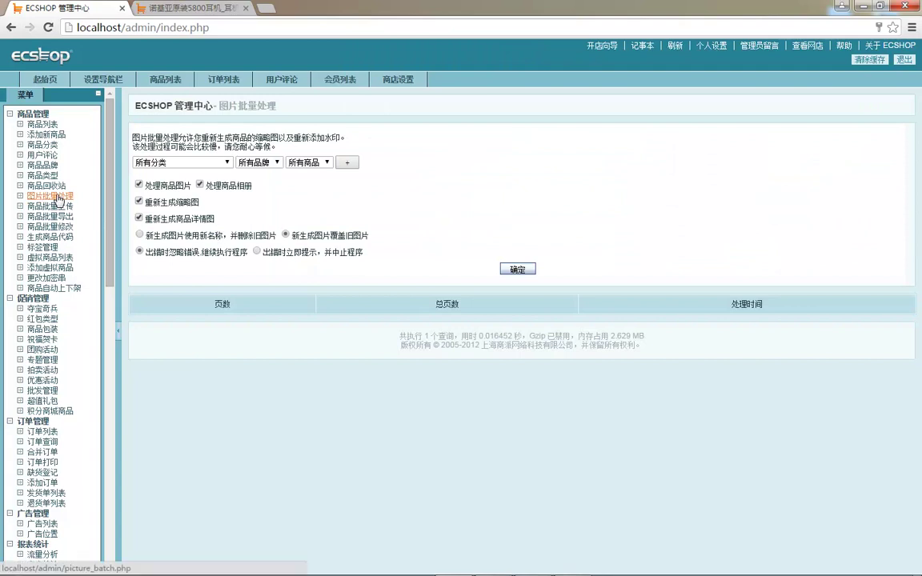
{"action": "left_click", "coordinate": [184, 8]}
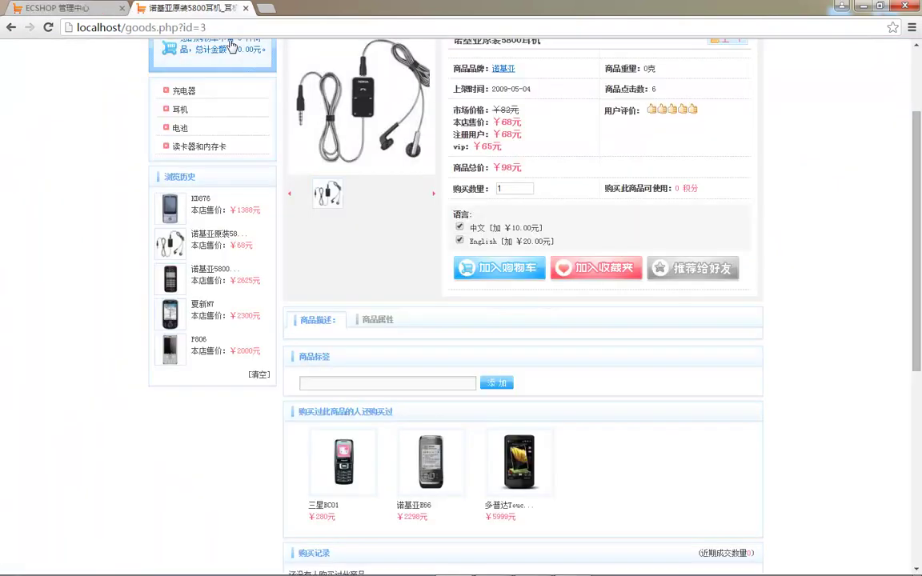
- Return to the storefront home page and scroll down to the Best Item grid
{"action": "scroll", "coordinate": [280, 352], "scroll_direction": "up", "scroll_amount": 2}
{"action": "left_click", "coordinate": [181, 87]}
{"action": "scroll", "coordinate": [390, 336], "scroll_direction": "down", "scroll_amount": 3}
{"action": "scroll", "coordinate": [389, 336], "scroll_direction": "down", "scroll_amount": 1}
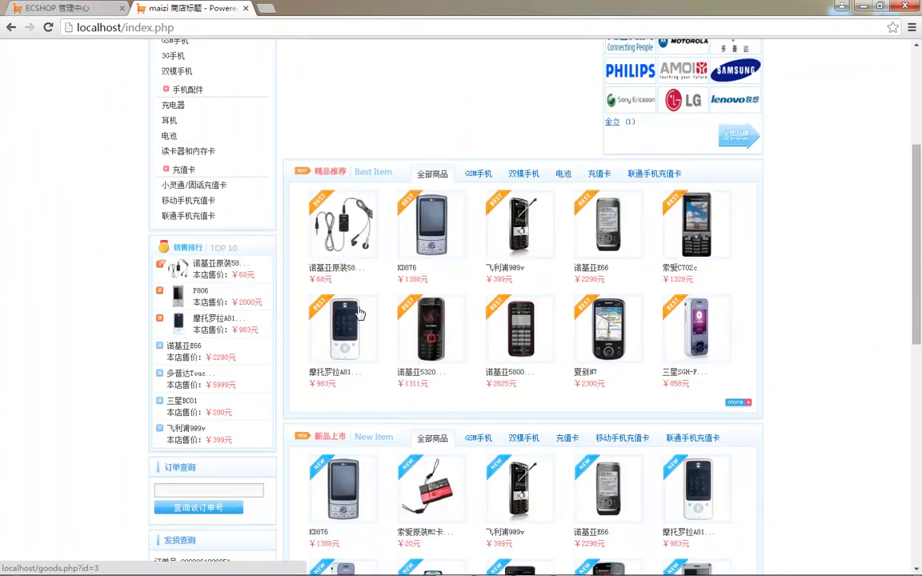
- Inspect the earphone image with the browser's 检查 (Inspect) command
{"action": "right_click", "coordinate": [346, 237]}
{"action": "left_click", "coordinate": [96, 244]}
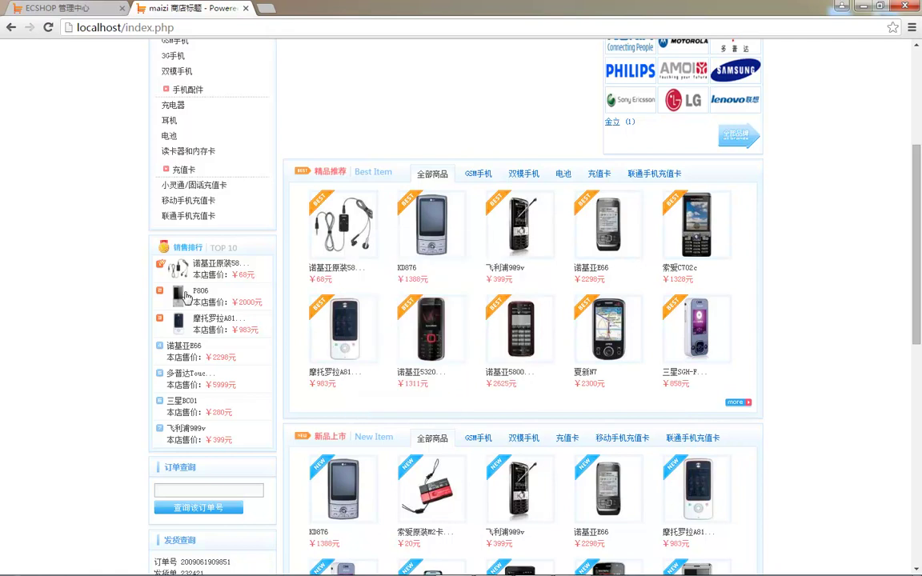
{"action": "mouse_move", "coordinate": [496, 570]}
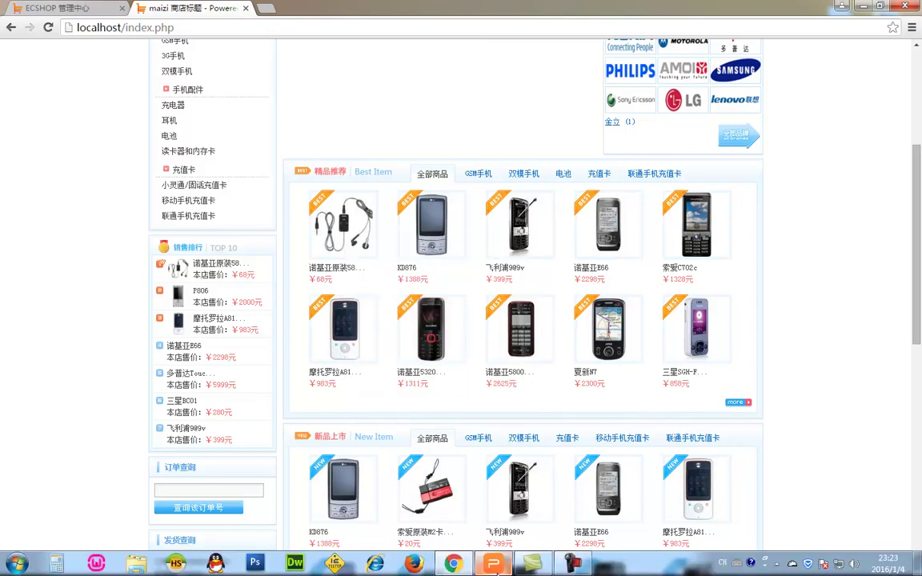
{"action": "right_click", "coordinate": [335, 229]}
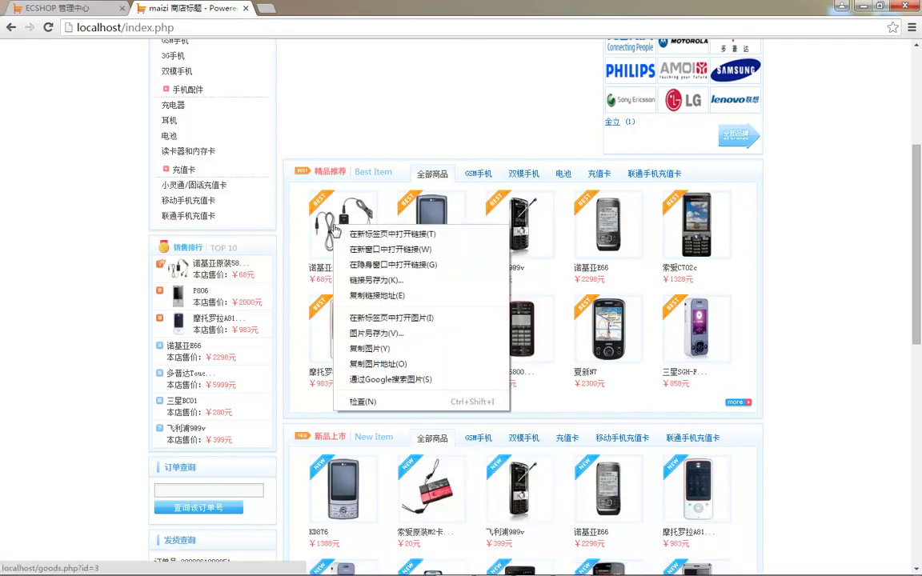
{"action": "left_click", "coordinate": [394, 400]}
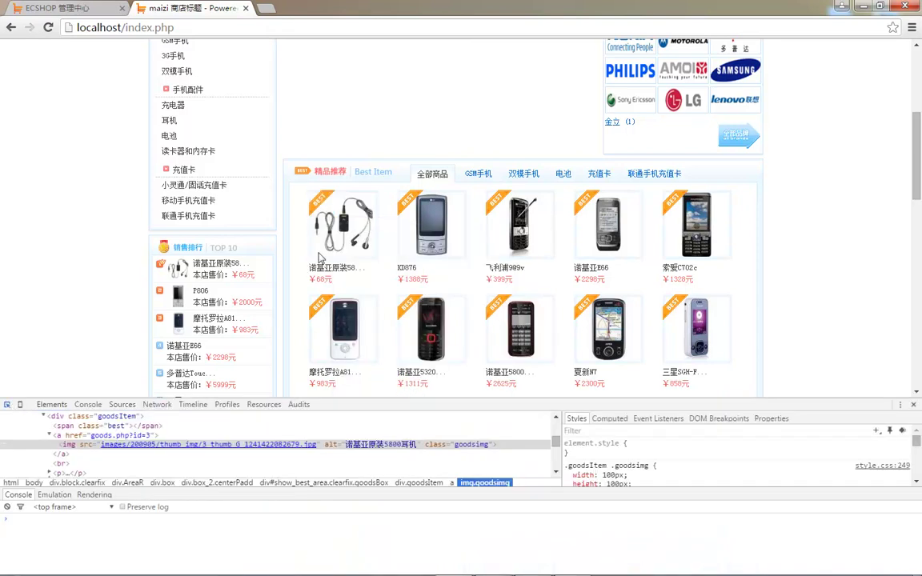
- Select the earphone's a link and its enclosing div.goodsItem, then edit the .goodsItem style rule
{"action": "left_click", "coordinate": [67, 436]}
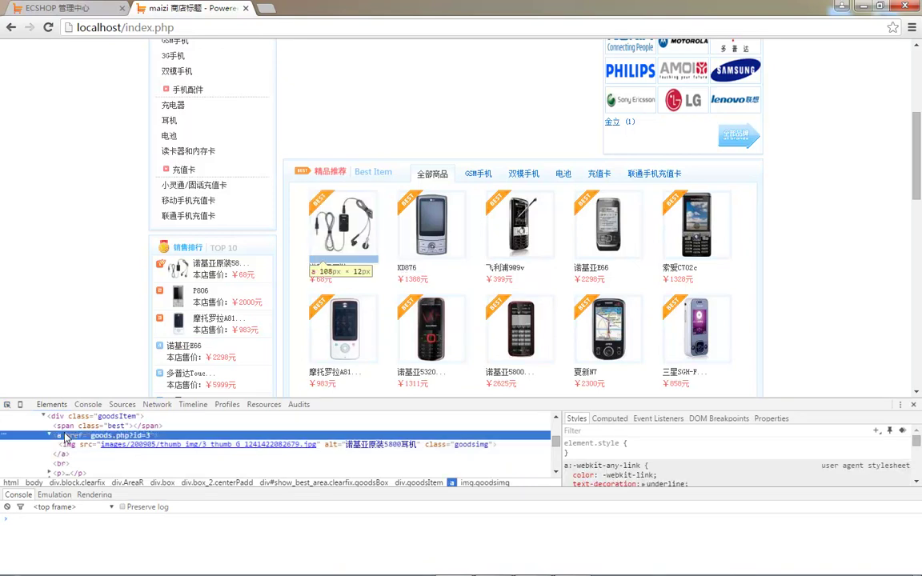
{"action": "left_click", "coordinate": [60, 416]}
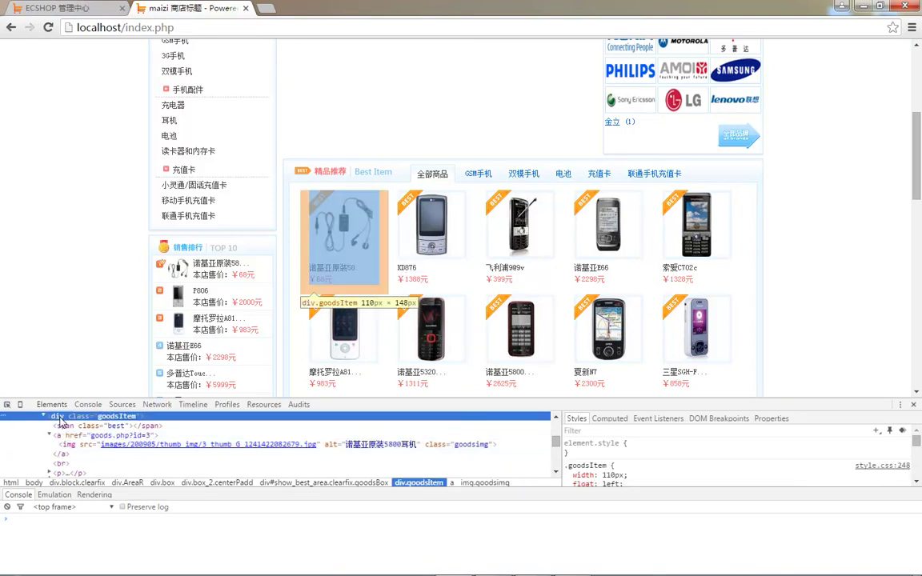
{"action": "left_click", "coordinate": [681, 484]}
{"action": "scroll", "coordinate": [656, 472], "scroll_direction": "down", "scroll_amount": 2}
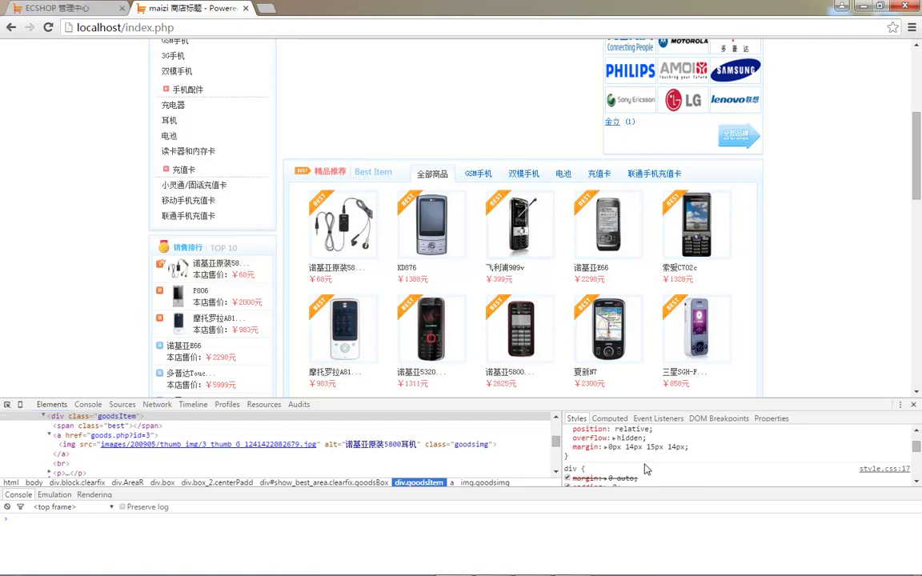
{"action": "scroll", "coordinate": [640, 467], "scroll_direction": "up", "scroll_amount": 3}
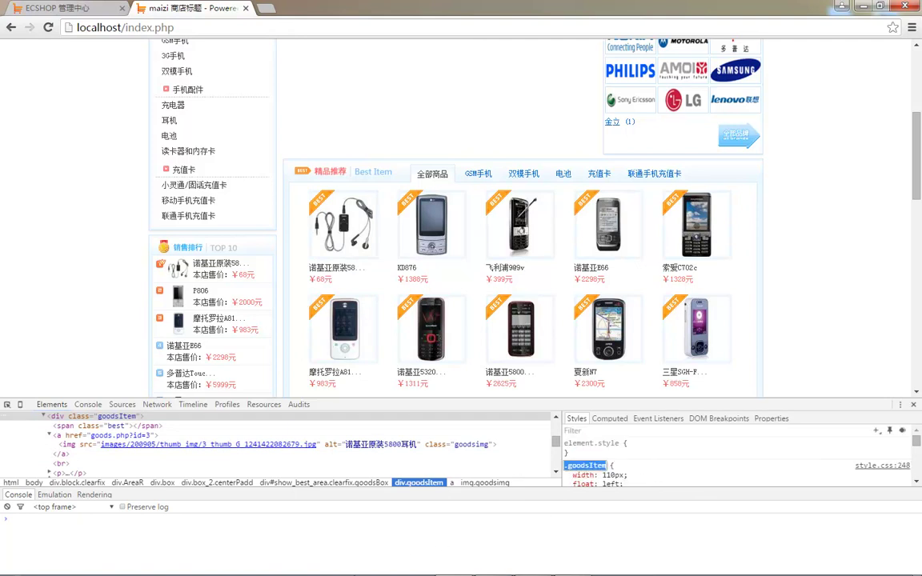
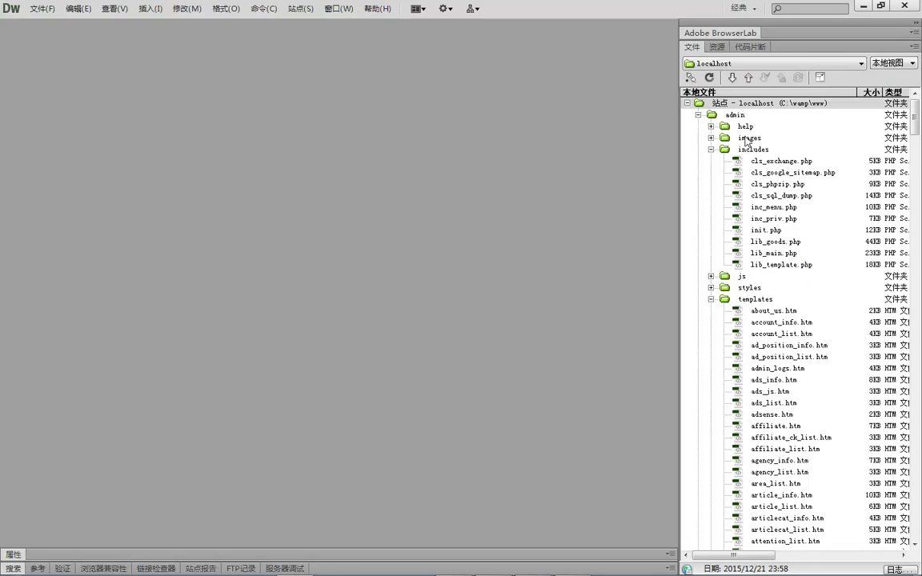
- Expand themes/default in the Files panel and move the selection down toward style.css
{"action": "scroll", "coordinate": [744, 304], "scroll_direction": "down", "scroll_amount": 10}
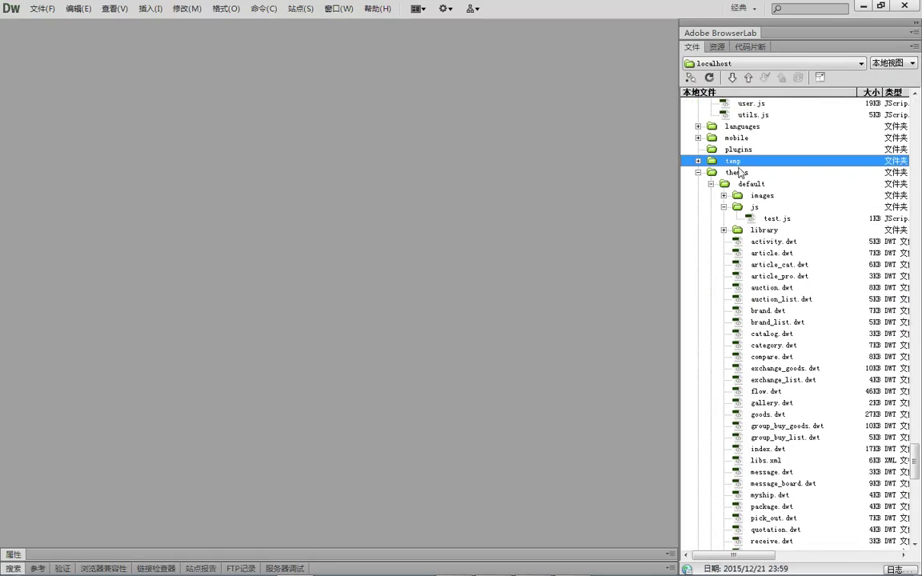
{"action": "left_click", "coordinate": [745, 184]}
{"action": "double_click", "coordinate": [743, 185]}
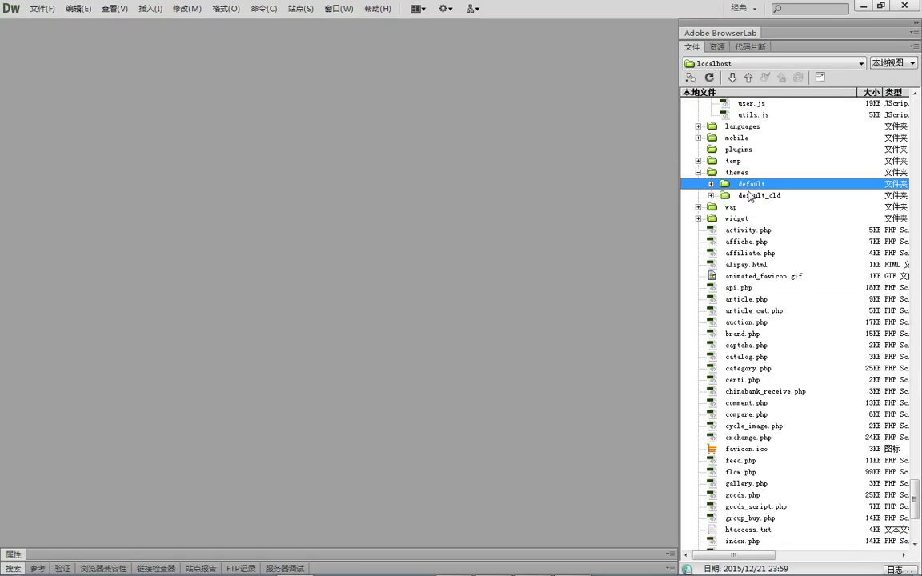
{"action": "double_click", "coordinate": [753, 185]}
{"action": "scroll", "coordinate": [768, 320], "scroll_direction": "down", "scroll_amount": 7}
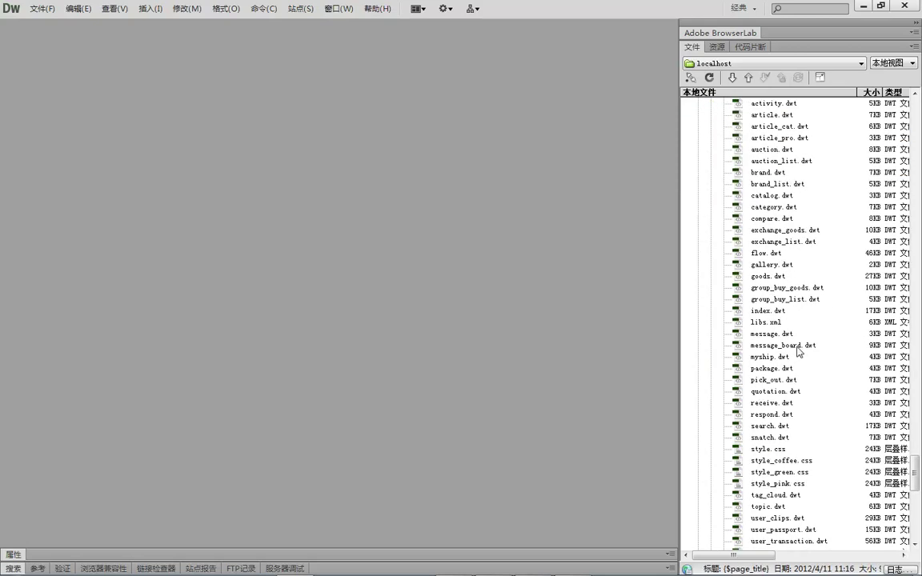
{"action": "scroll", "coordinate": [798, 348], "scroll_direction": "down", "scroll_amount": 2}
{"action": "scroll", "coordinate": [768, 264], "scroll_direction": "up", "scroll_amount": 4}
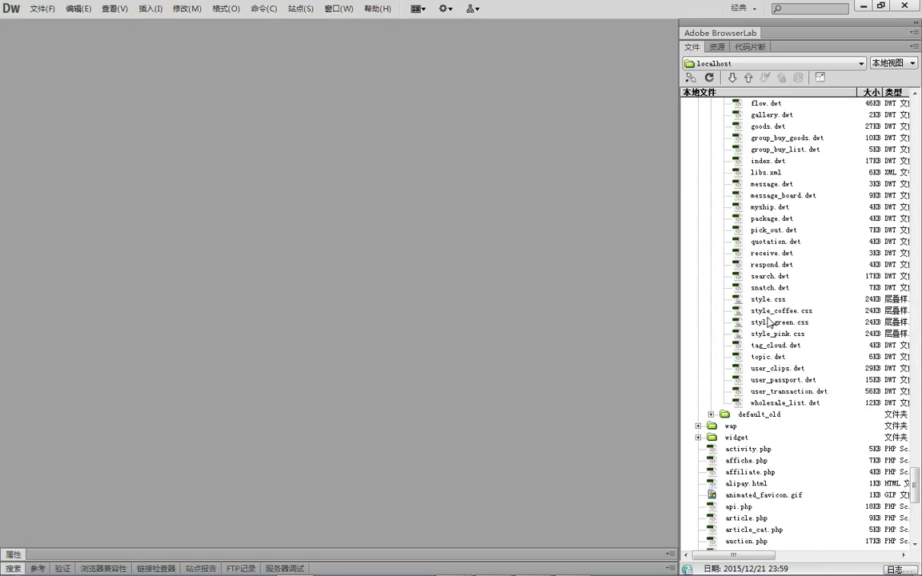
{"action": "left_click", "coordinate": [767, 253]}
{"action": "scroll", "coordinate": [793, 286], "scroll_direction": "up", "scroll_amount": 8}
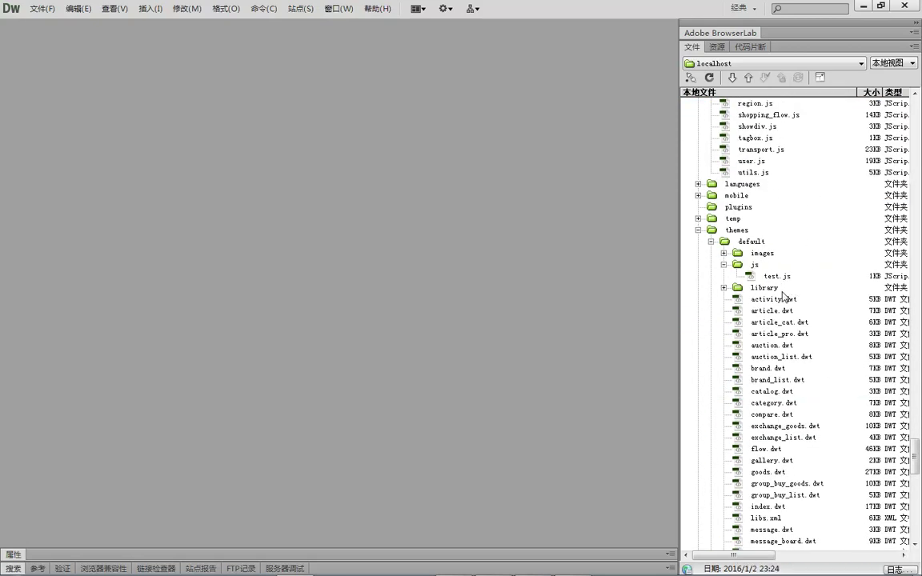
{"action": "scroll", "coordinate": [699, 323], "scroll_direction": "down", "scroll_amount": 6}
{"action": "left_click", "coordinate": [770, 391]}
- Open style.css and jump to the .goodsItem rule with Find
{"action": "left_click", "coordinate": [766, 402]}
{"action": "left_click", "coordinate": [765, 413]}
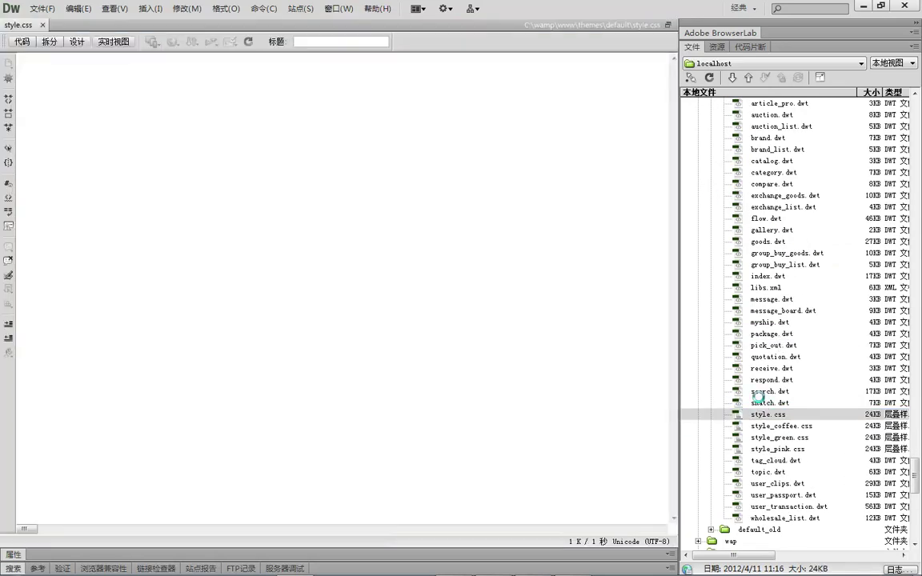
{"action": "key", "text": "ctrl+f"}
{"action": "key", "text": "Return"}
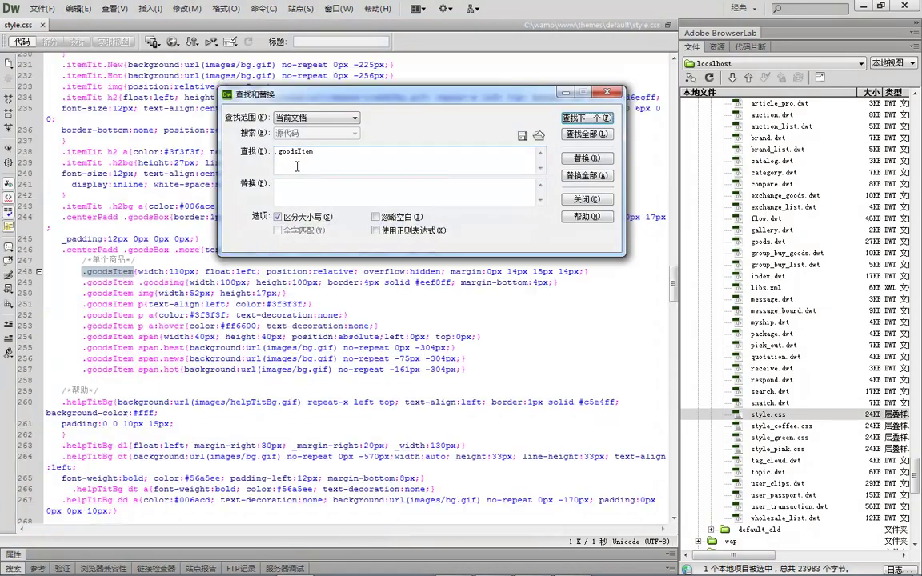
{"action": "left_click", "coordinate": [601, 94]}
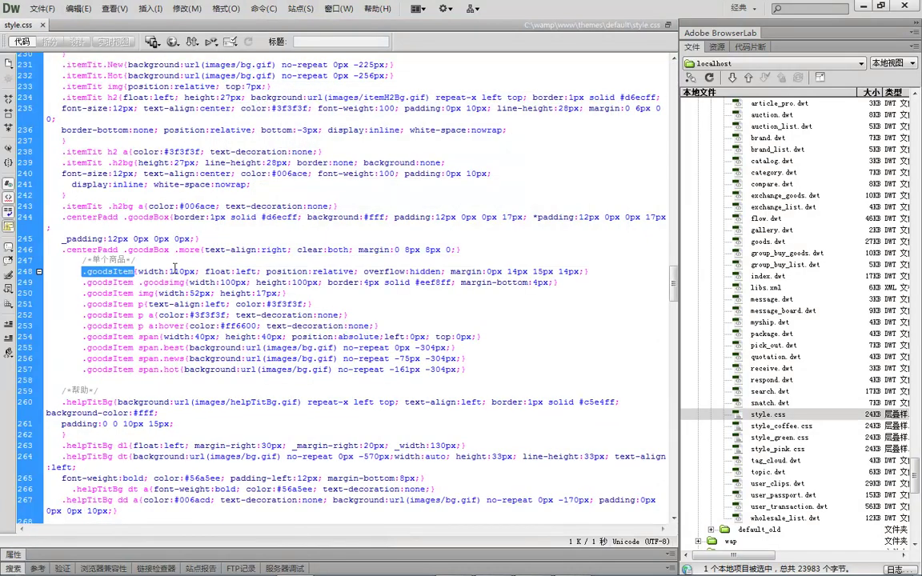
- Change the .goodsItem right and left margins from 14px to 10px
{"action": "left_click", "coordinate": [487, 272]}
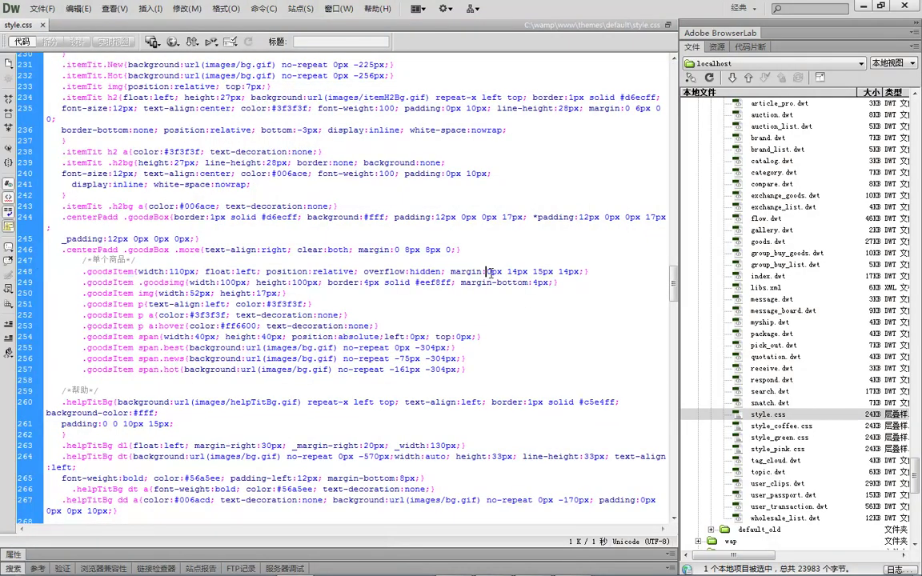
{"action": "left_click", "coordinate": [518, 272]}
{"action": "key", "text": "BackSpace"}
{"action": "type", "text": "0"}
{"action": "left_click", "coordinate": [566, 272]}
{"action": "key", "text": "BackSpace"}
{"action": "type", "text": "0"}
- Set the .goodsimg width and height to 108px and reload the storefront
{"action": "left_click_drag", "start_coordinate": [230, 281], "coordinate": [242, 282]}
{"action": "type", "text": "8"}
{"action": "double_click", "coordinate": [237, 284]}
{"action": "key", "text": "ctrl+c"}
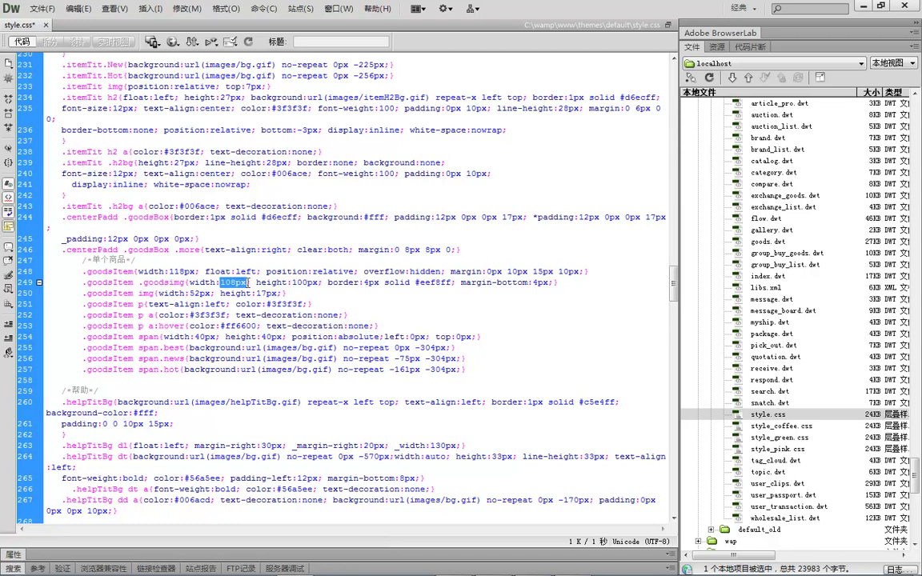
{"action": "double_click", "coordinate": [304, 282]}
{"action": "key", "text": "ctrl+v"}
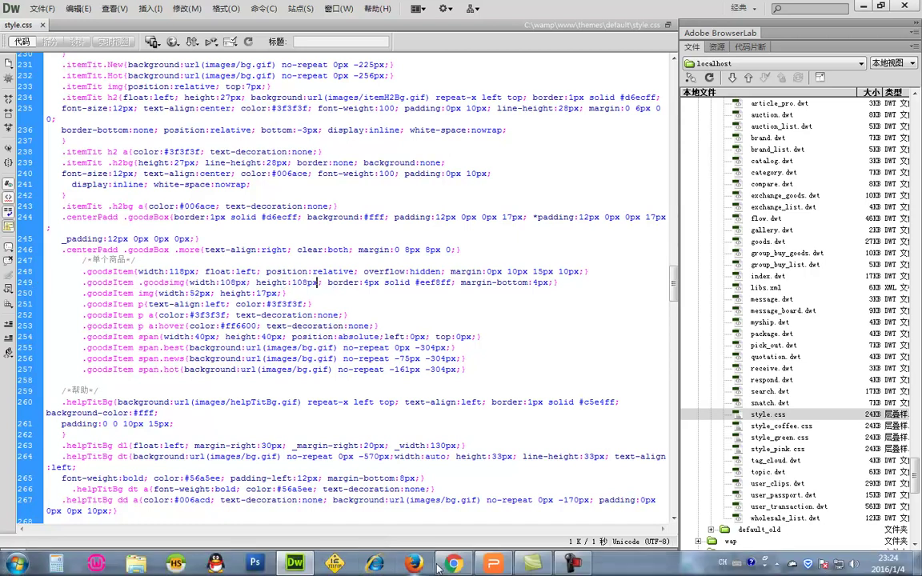
{"action": "left_click", "coordinate": [448, 558]}
{"action": "key", "text": "F5"}
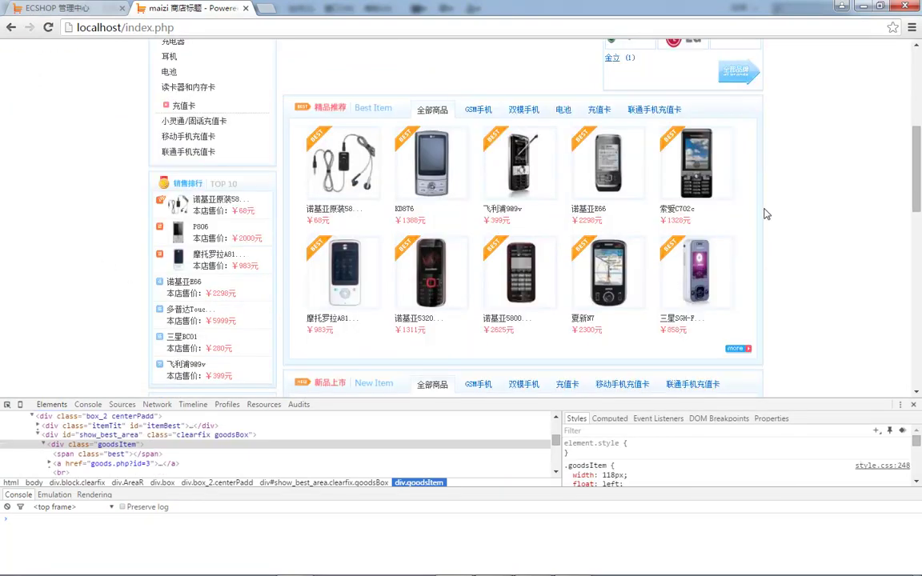
- Set .goodsItem to 128px with 5px margins, images to 118px, save, and reload the storefront
{"action": "key", "text": "alt+Tab"}
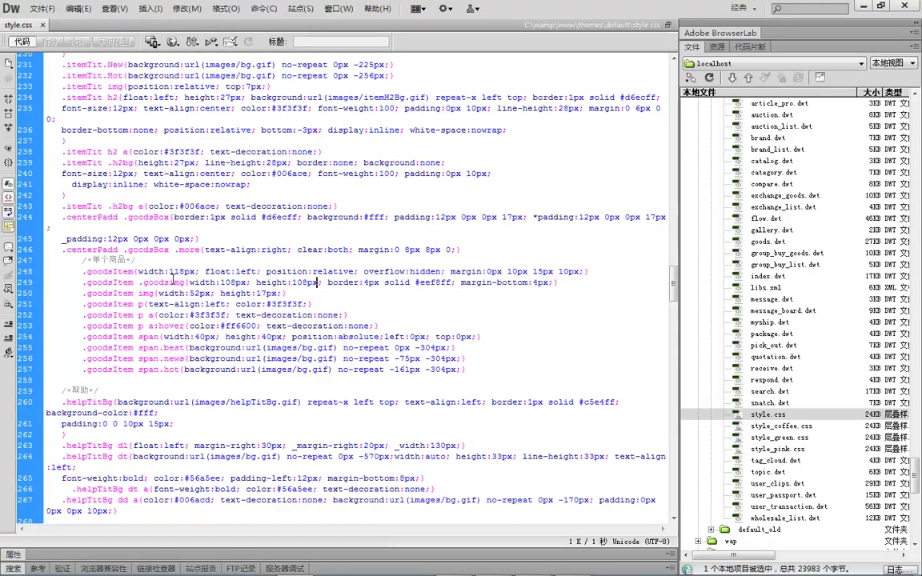
{"action": "left_click_drag", "start_coordinate": [507, 272], "coordinate": [564, 272]}
{"action": "type", "text": "5px "}
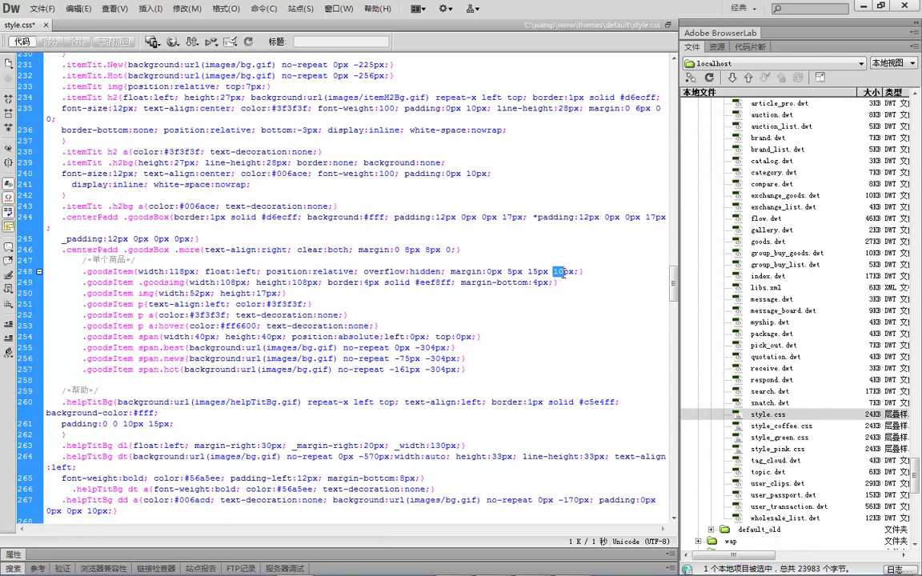
{"action": "type", "text": "5"}
{"action": "left_click", "coordinate": [176, 271]}
{"action": "left_click_drag", "start_coordinate": [223, 283], "coordinate": [234, 282]}
{"action": "type", "text": "18"}
{"action": "left_click_drag", "start_coordinate": [294, 282], "coordinate": [305, 282]}
{"action": "key", "text": "ctrl+s"}
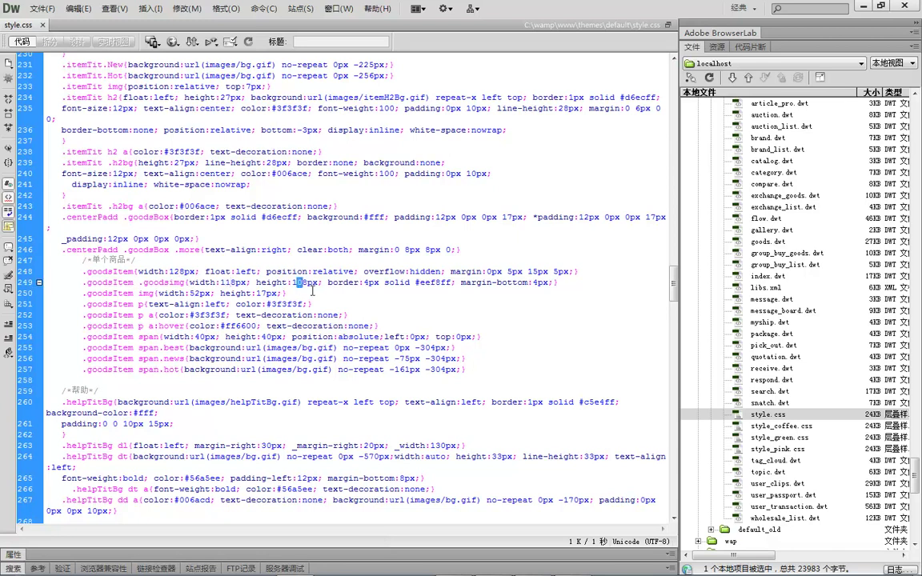
{"action": "type", "text": "1"}
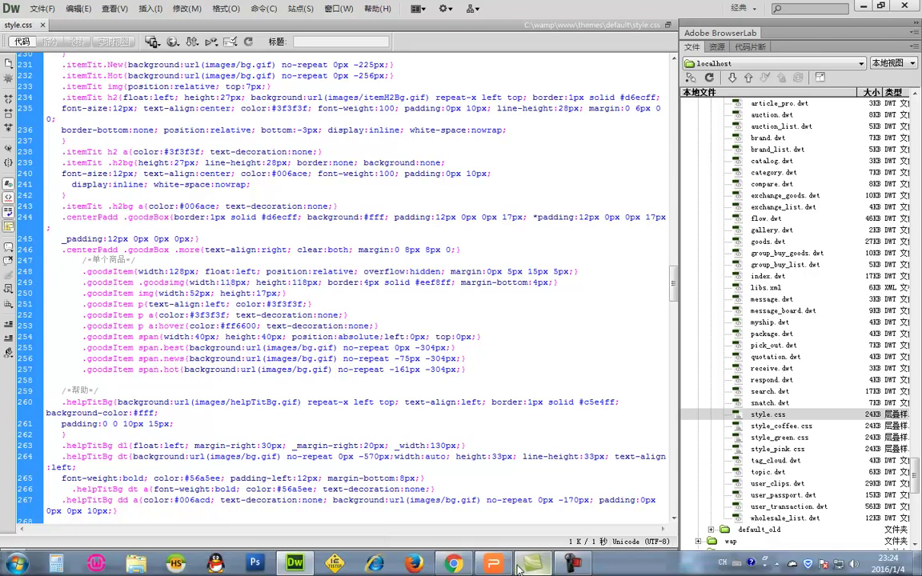
{"action": "left_click", "coordinate": [464, 566]}
{"action": "key", "text": "F5"}
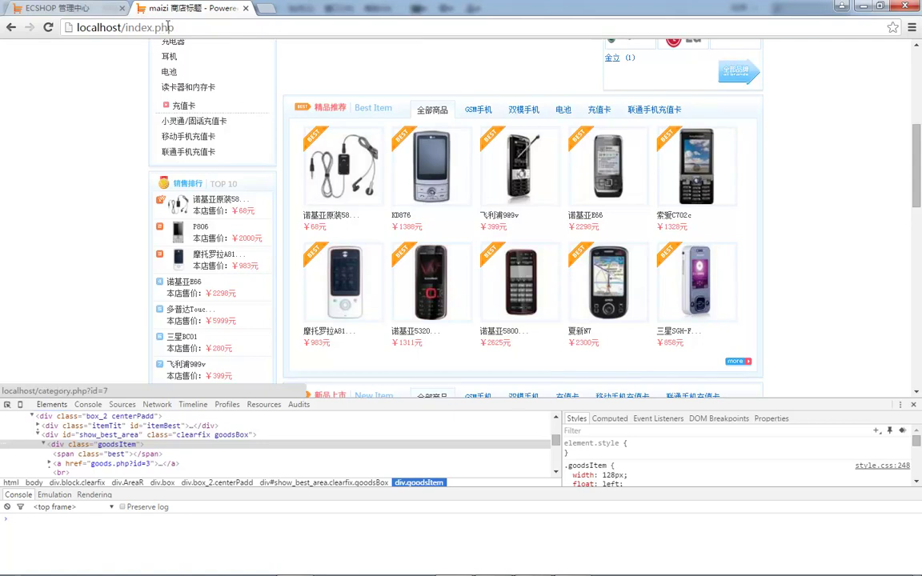
- Open the storefront address localhost/index.php in a new browser tab
{"action": "left_click", "coordinate": [281, 24]}
{"action": "key", "text": "ctrl+c"}
{"action": "left_click", "coordinate": [267, 7]}
{"action": "key", "text": "ctrl+v"}
{"action": "key", "text": "Return"}
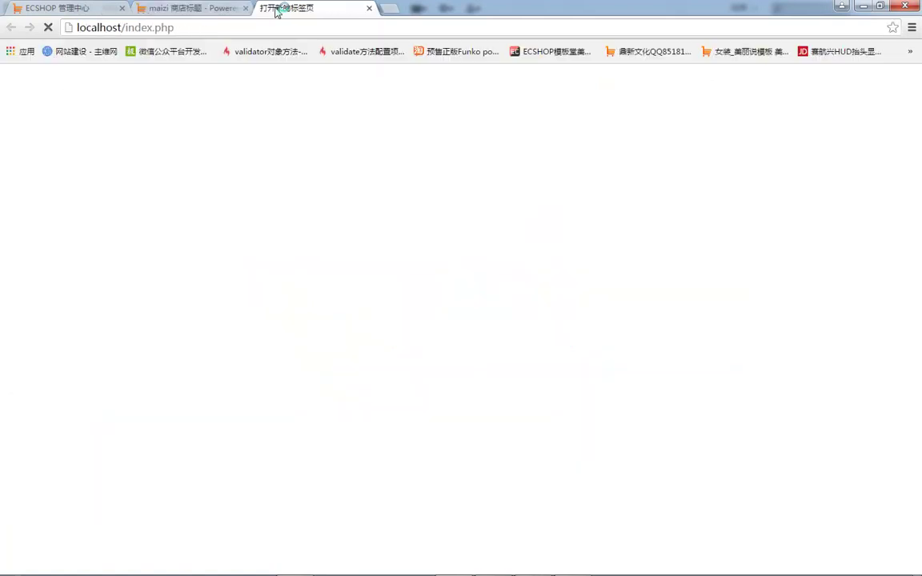
{"action": "key", "text": "F5"}
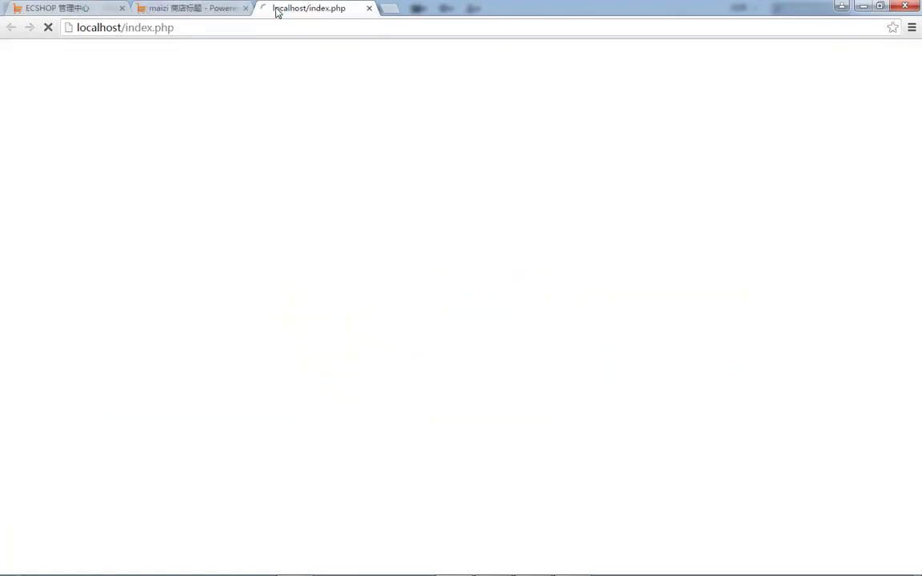
{"action": "scroll", "coordinate": [166, 232], "scroll_direction": "down", "scroll_amount": 3}
- Compare the two storefront tabs, then switch to the ECSHOP admin tab
{"action": "left_click", "coordinate": [219, 6]}
{"action": "left_click", "coordinate": [288, 6]}
{"action": "left_click", "coordinate": [192, 6]}
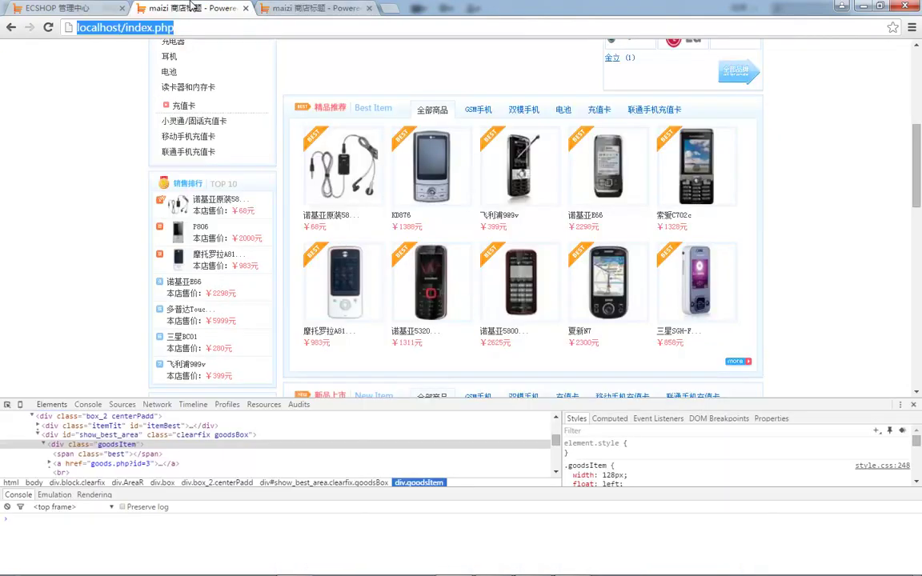
{"action": "left_click", "coordinate": [62, 8]}
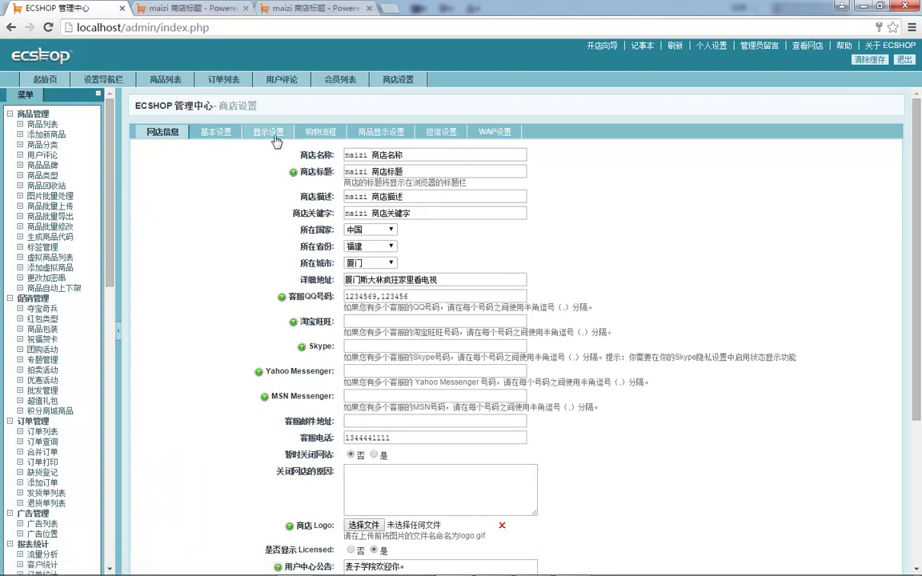
- Save 118 × 118 thumbnail width and height under 显示设置, then open 图片批量处理
{"action": "left_click", "coordinate": [266, 131]}
{"action": "left_click_drag", "start_coordinate": [352, 221], "coordinate": [448, 216]}
{"action": "type", "text": "18"}
{"action": "left_click_drag", "start_coordinate": [352, 239], "coordinate": [377, 235]}
{"action": "type", "text": "18"}
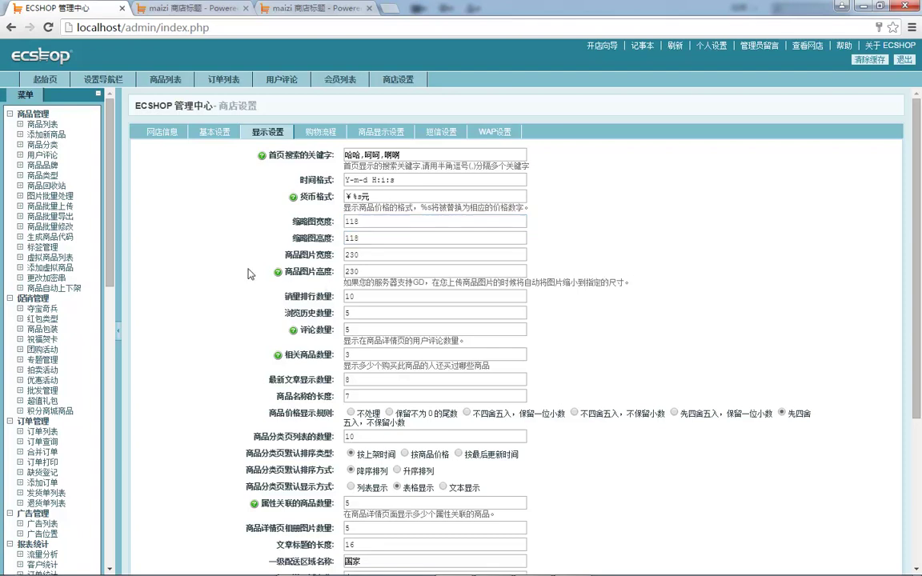
{"action": "scroll", "coordinate": [334, 237], "scroll_direction": "down", "scroll_amount": 5}
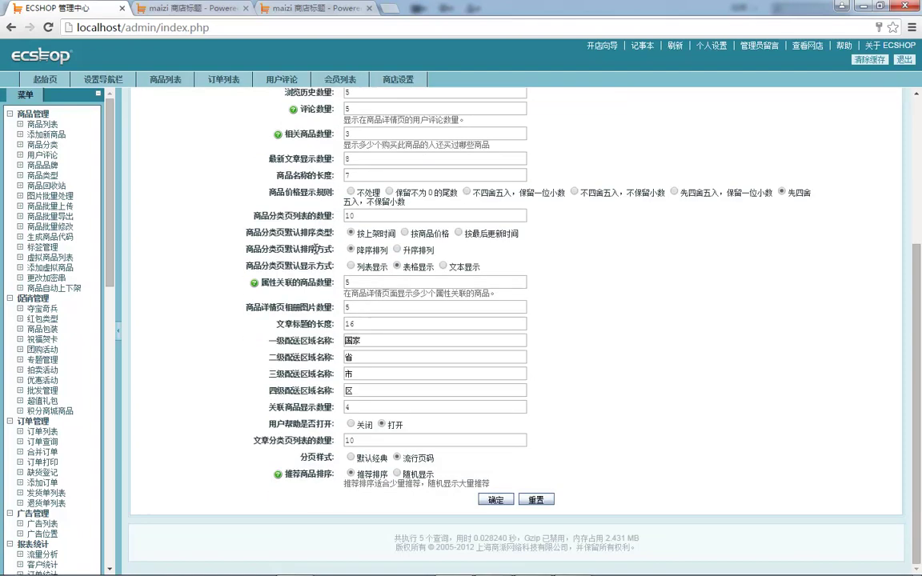
{"action": "left_click", "coordinate": [496, 499]}
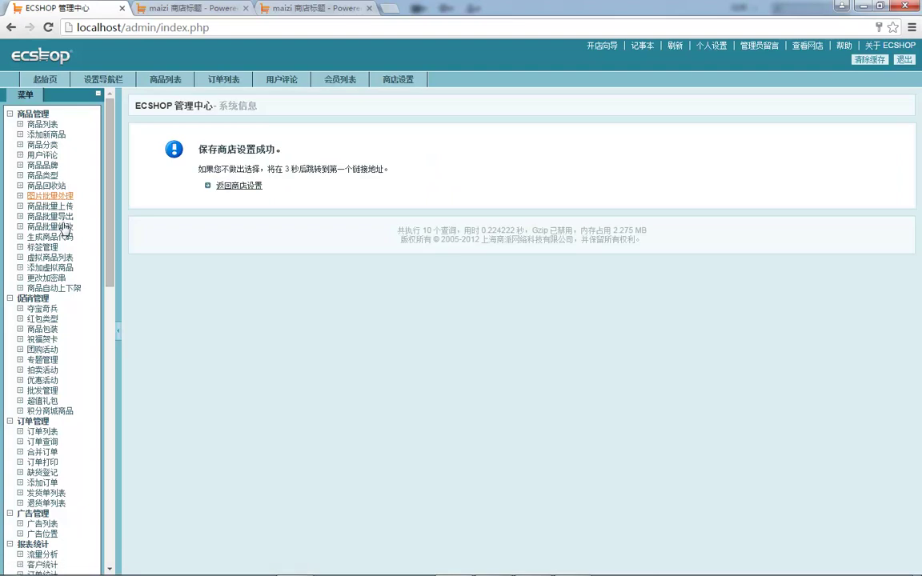
{"action": "left_click", "coordinate": [50, 195]}
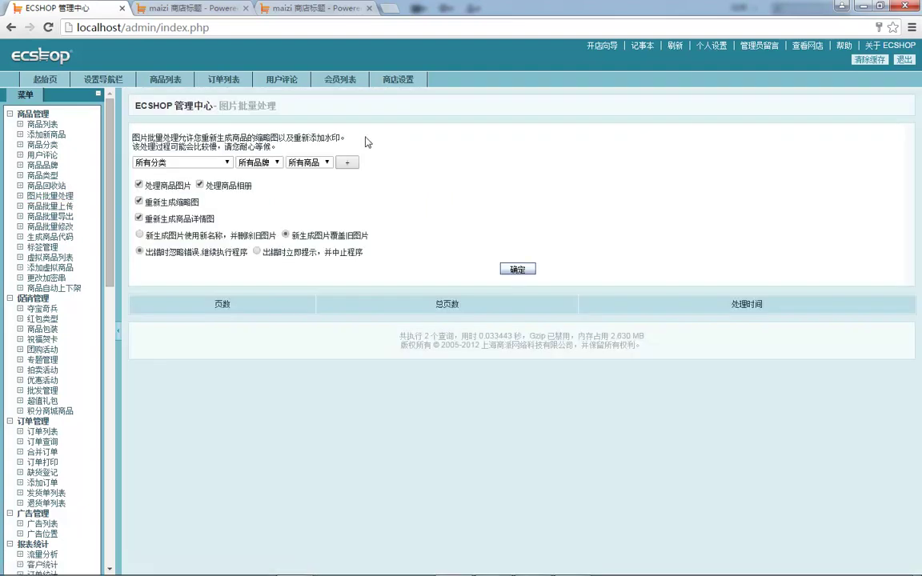
- Regenerate thumbnails for the 28 product and 42 gallery images and dismiss the success alert
{"action": "left_click", "coordinate": [529, 272]}
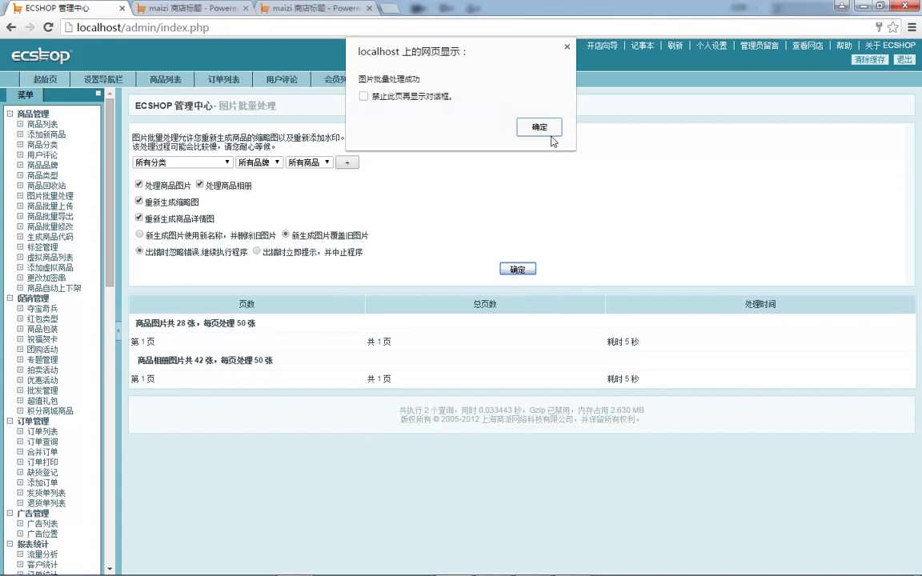
{"action": "left_click", "coordinate": [541, 128]}
{"action": "key", "text": "ctrl+Tab"}
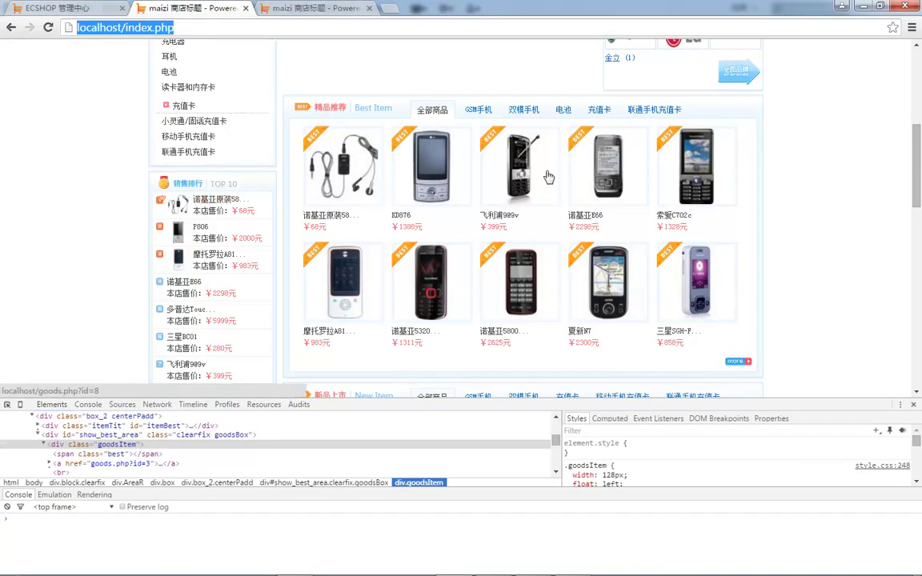
- Compare the storefront tabs with and without developer tools, then return to the admin center
{"action": "left_click", "coordinate": [311, 7]}
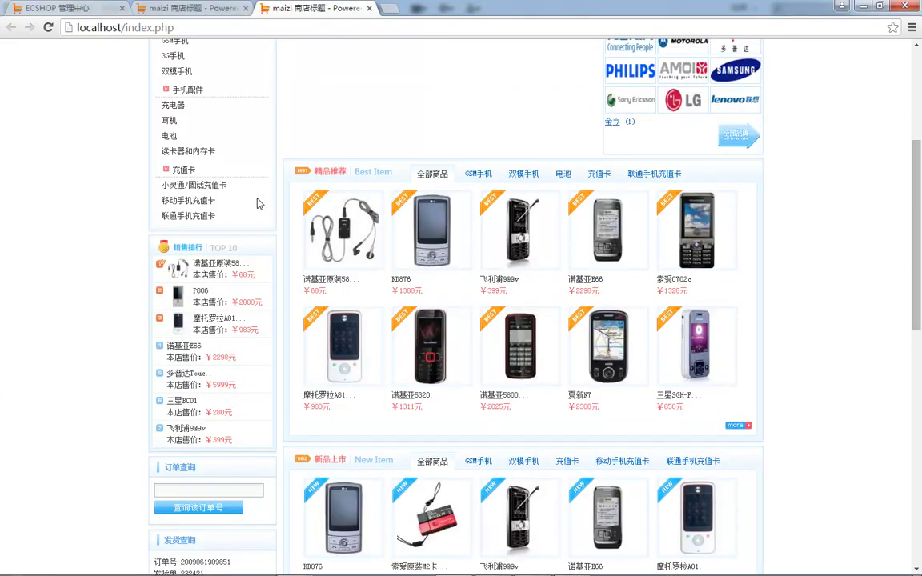
{"action": "left_click", "coordinate": [165, 7]}
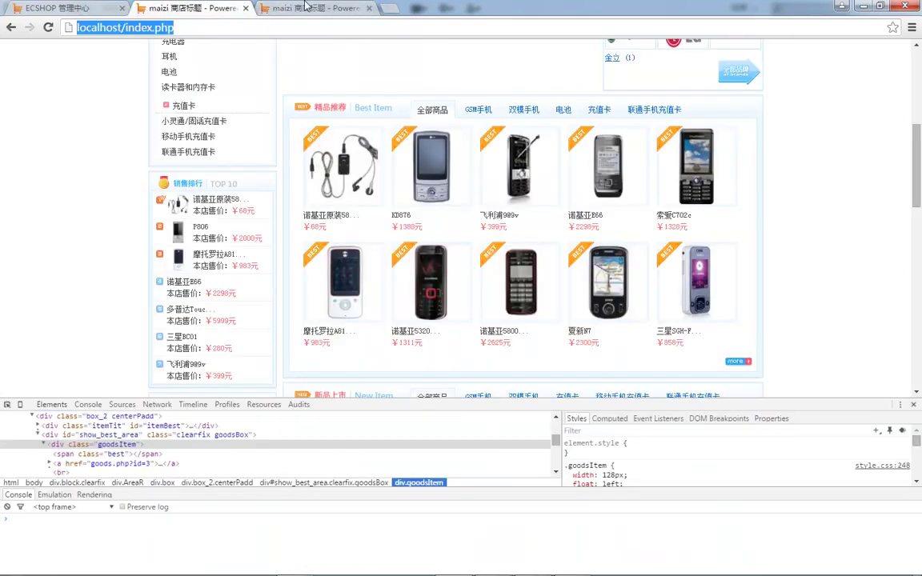
{"action": "left_click", "coordinate": [266, 6]}
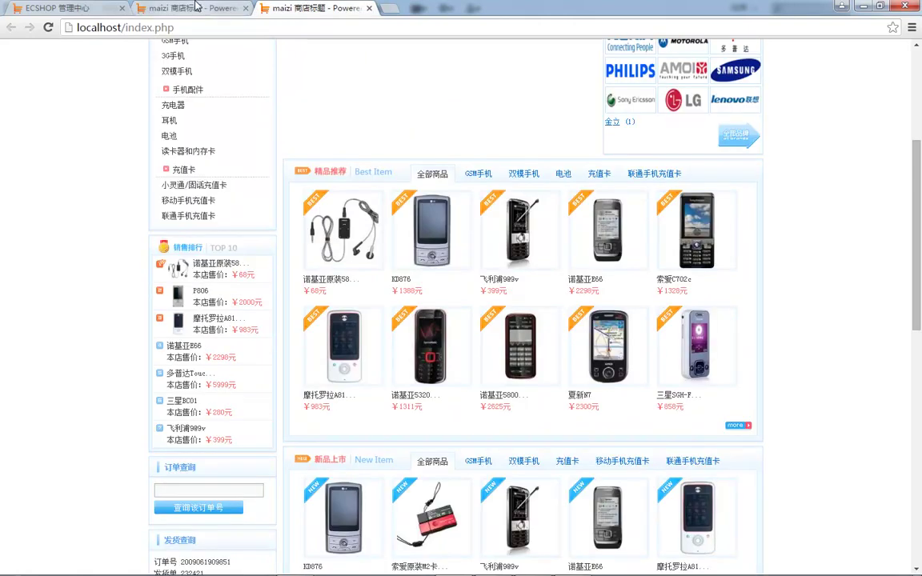
{"action": "left_click", "coordinate": [196, 6]}
{"action": "left_click", "coordinate": [286, 7]}
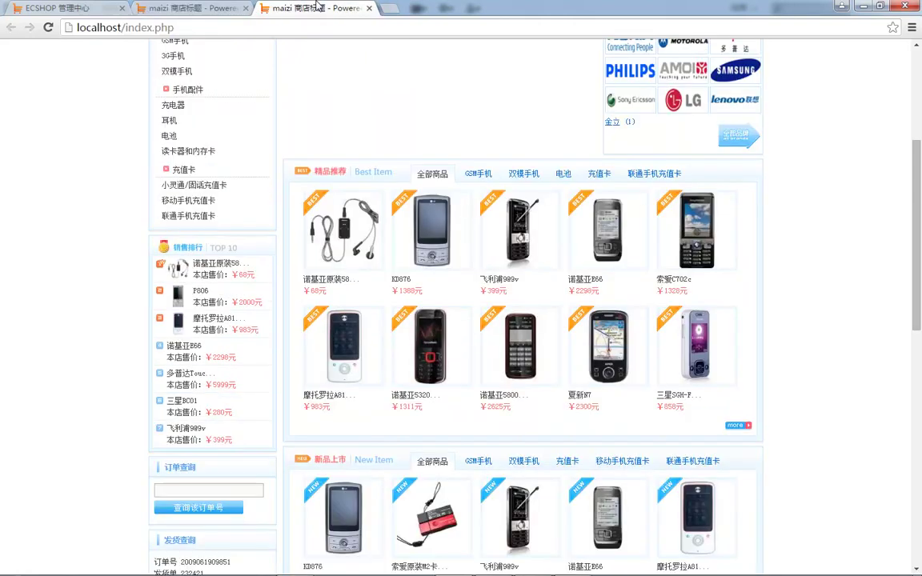
{"action": "left_click", "coordinate": [84, 7]}
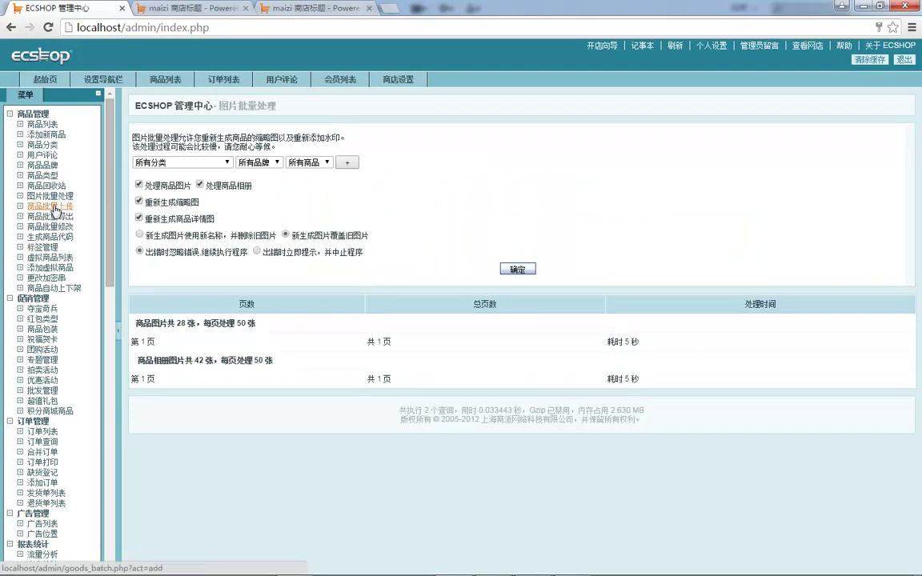
- On 商品批量上传, choose ecshop支持数据格式 and the 3G手机 category, then go to 商品批量导出
{"action": "left_click", "coordinate": [52, 207]}
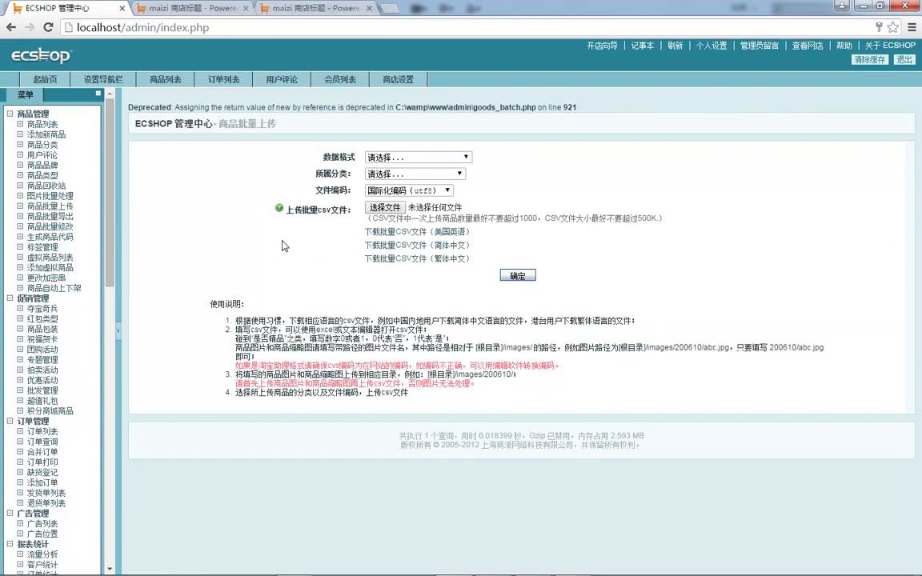
{"action": "left_click", "coordinate": [416, 157]}
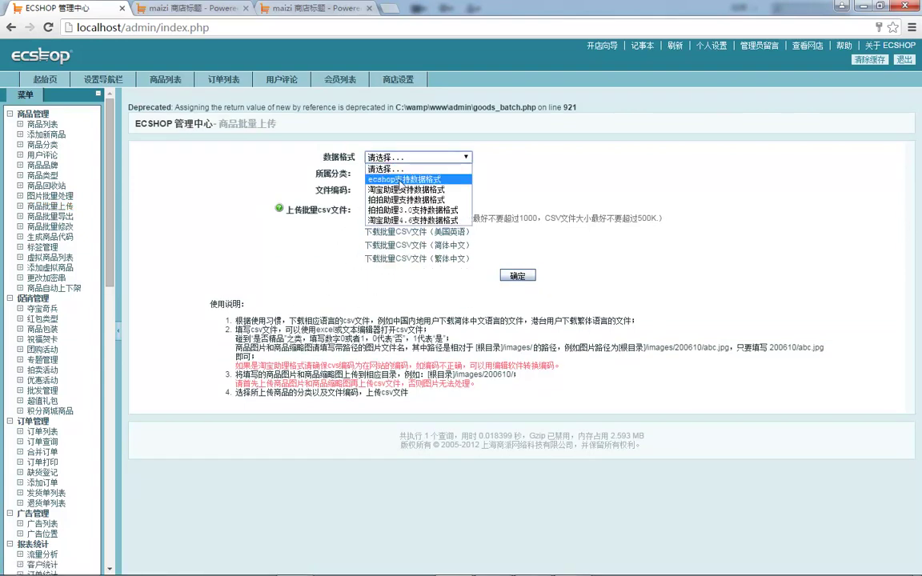
{"action": "left_click", "coordinate": [396, 181]}
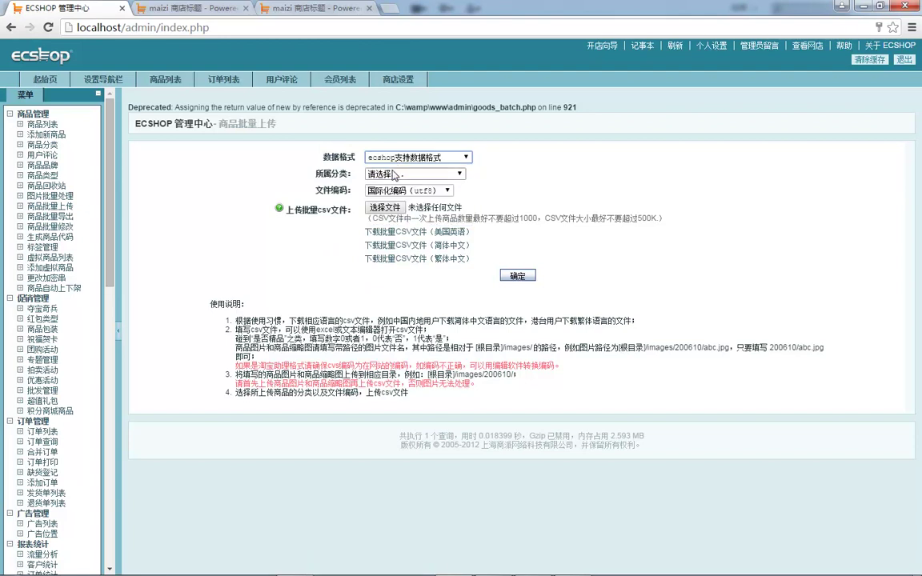
{"action": "left_click", "coordinate": [396, 173]}
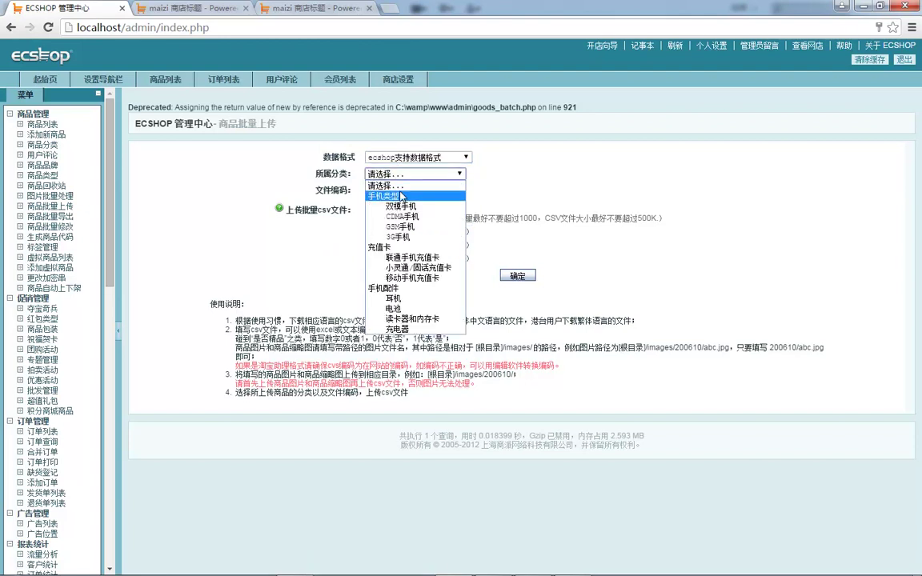
{"action": "left_click", "coordinate": [402, 196]}
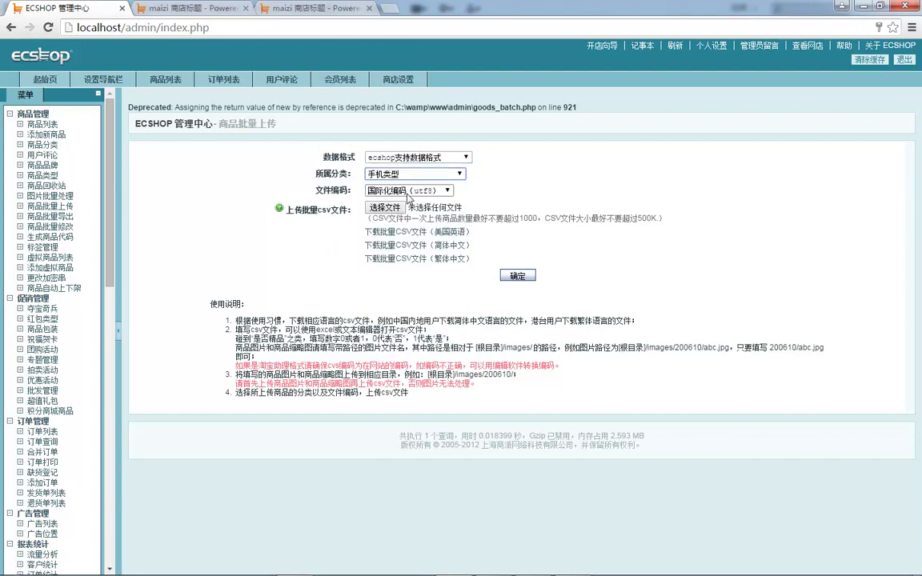
{"action": "left_click", "coordinate": [400, 174]}
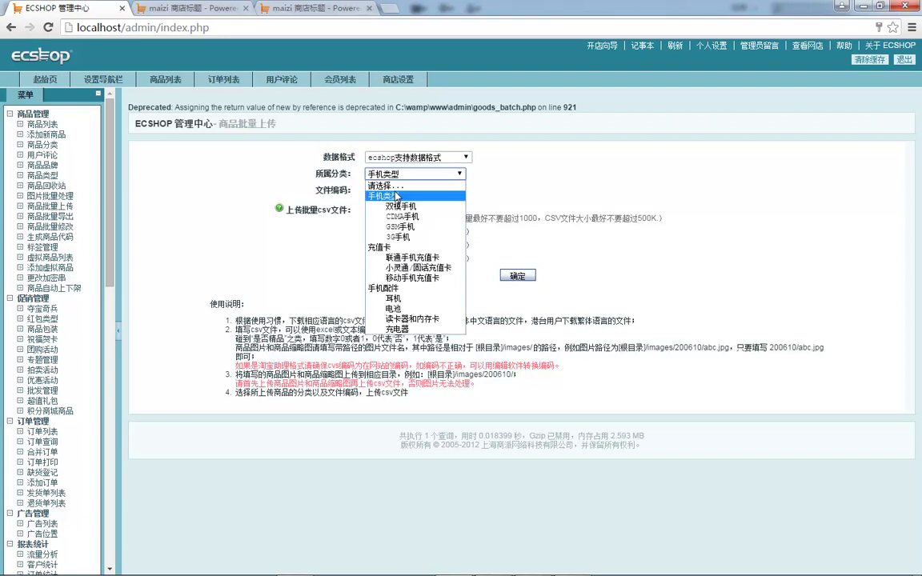
{"action": "left_click", "coordinate": [382, 214]}
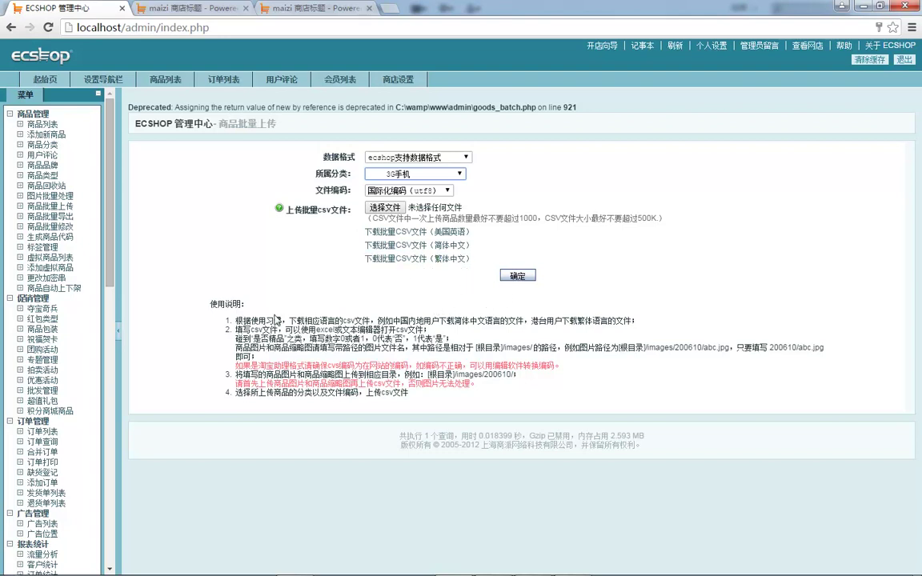
{"action": "left_click_drag", "start_coordinate": [234, 320], "coordinate": [453, 320]}
{"action": "left_click", "coordinate": [350, 306]}
{"action": "left_click", "coordinate": [59, 219]}
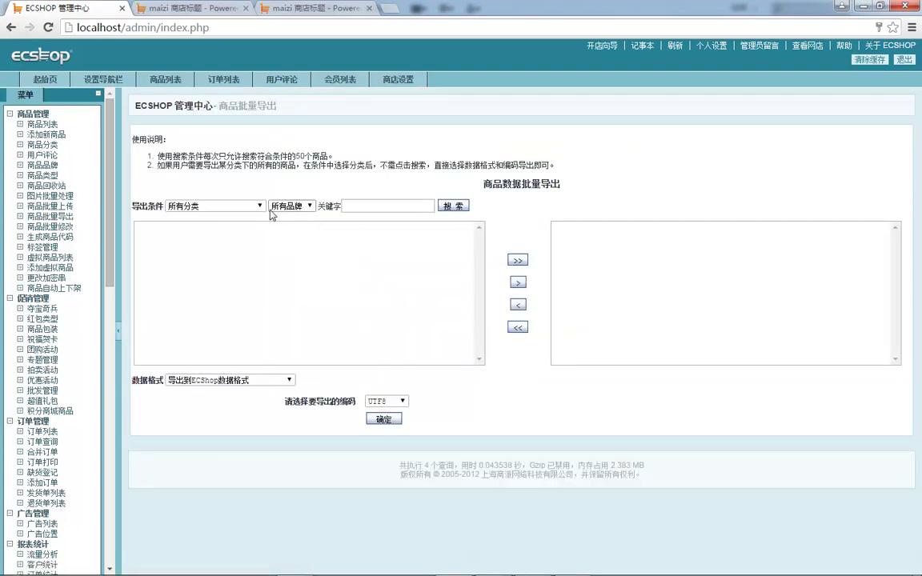
- Filter export goods by 3G手机 and select KD876 and 诺基亚5800XM
{"action": "left_click", "coordinate": [256, 205]}
{"action": "left_click", "coordinate": [200, 224]}
{"action": "left_click", "coordinate": [448, 207]}
{"action": "left_click", "coordinate": [168, 237]}
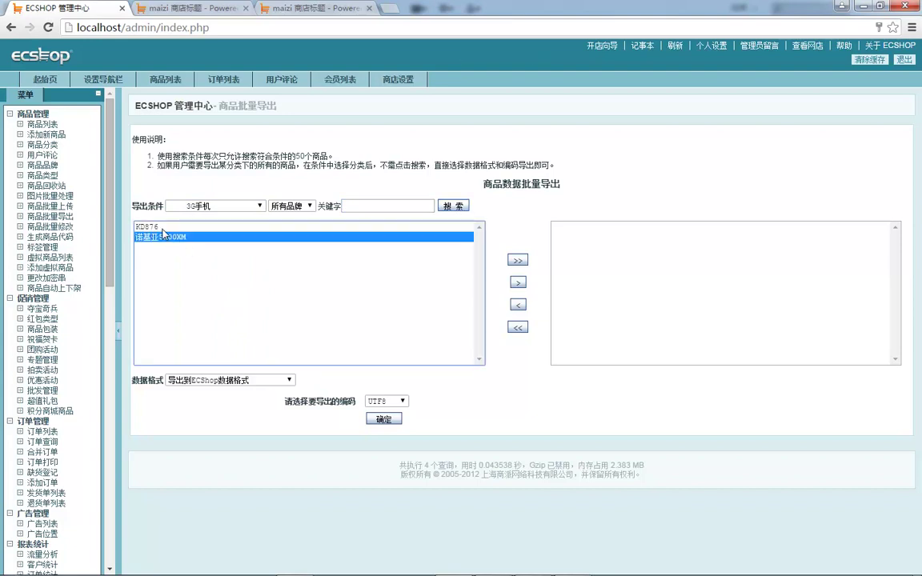
{"action": "left_click_drag", "start_coordinate": [164, 227], "coordinate": [327, 366]}
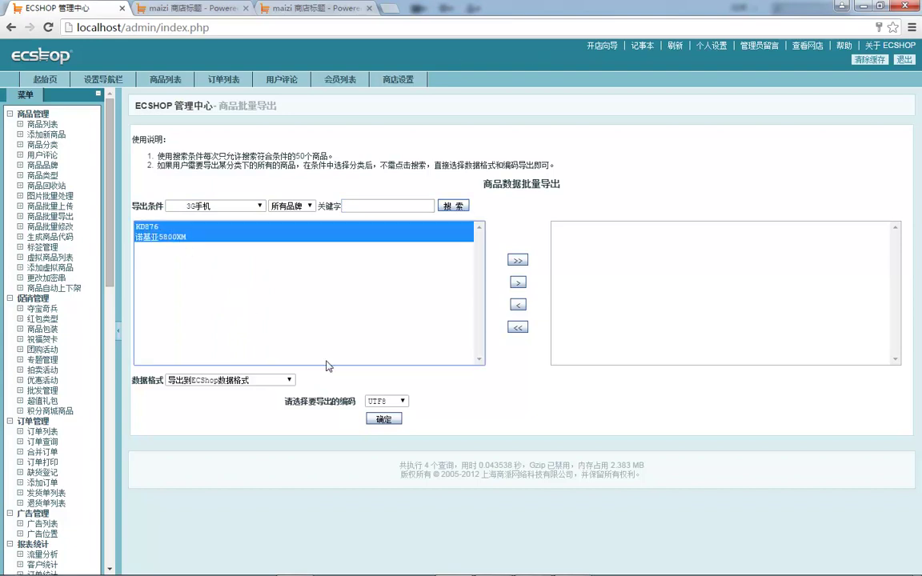
- Export the two chosen goods as goods_list.zip and reveal the download in its folder
{"action": "left_click", "coordinate": [518, 283]}
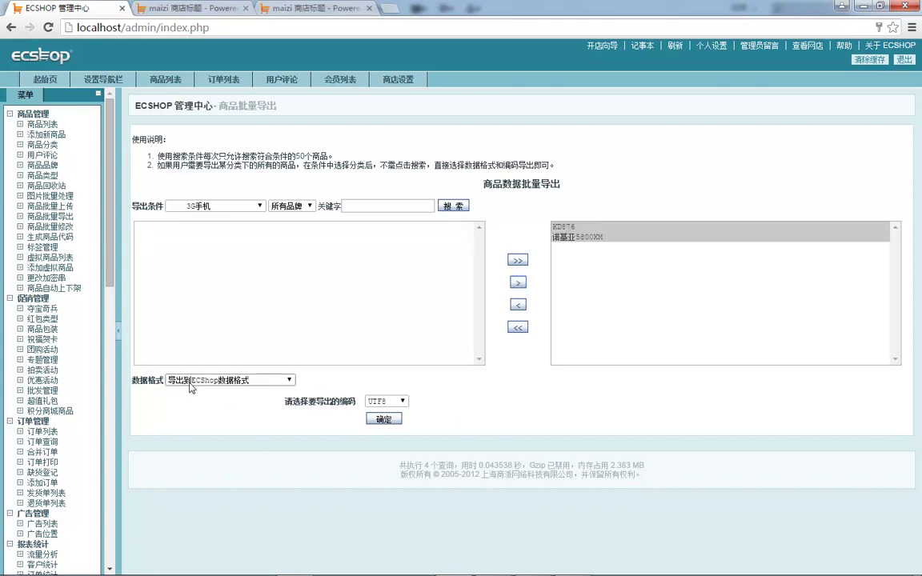
{"action": "left_click", "coordinate": [388, 421]}
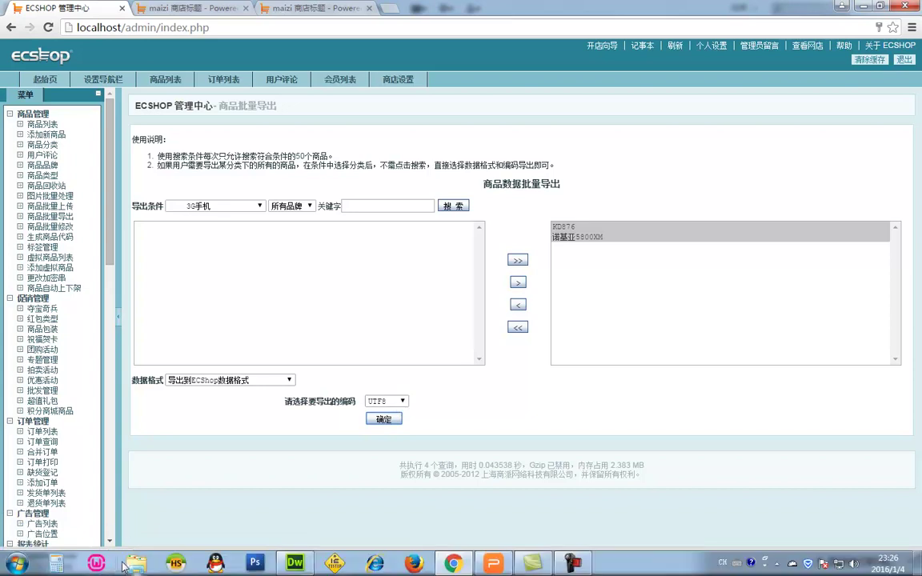
{"action": "left_click", "coordinate": [128, 557]}
{"action": "left_click", "coordinate": [175, 520]}
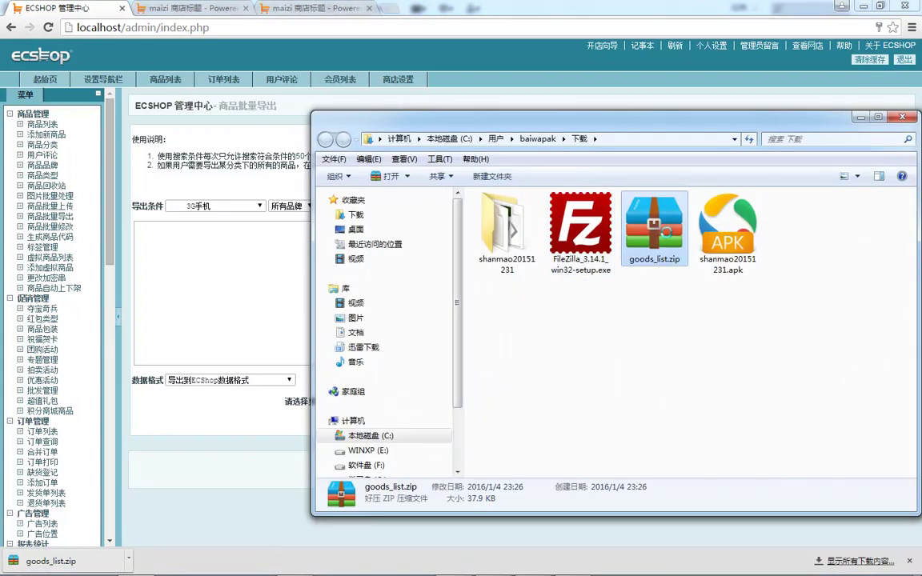
- Extract goods_list.zip to goods_list\, browse images/200905, and open goods_list.csv
{"action": "right_click", "coordinate": [665, 232]}
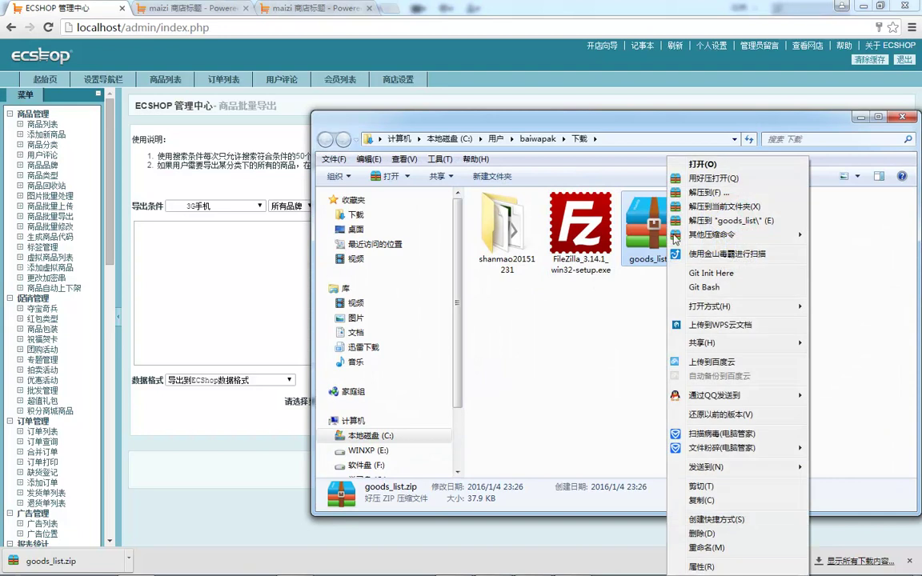
{"action": "left_click", "coordinate": [738, 222]}
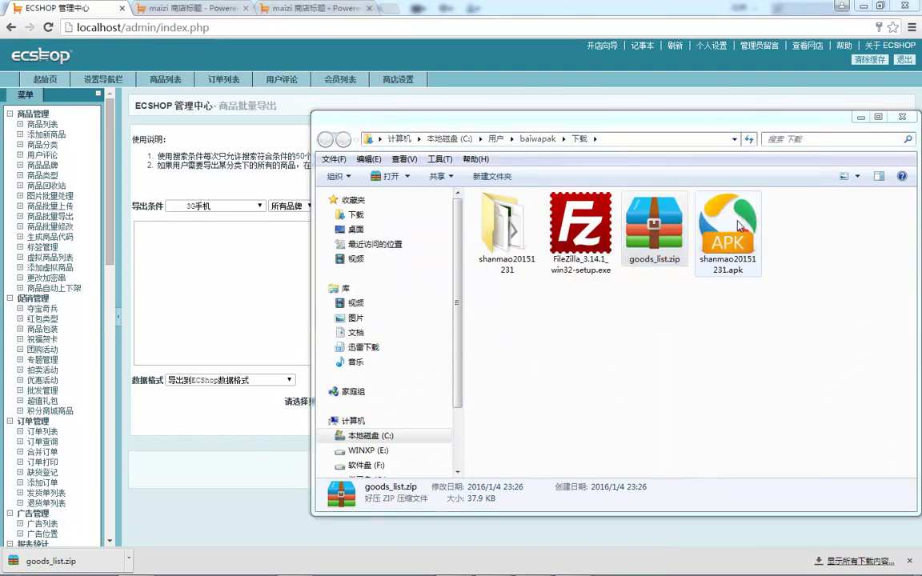
{"action": "double_click", "coordinate": [504, 210]}
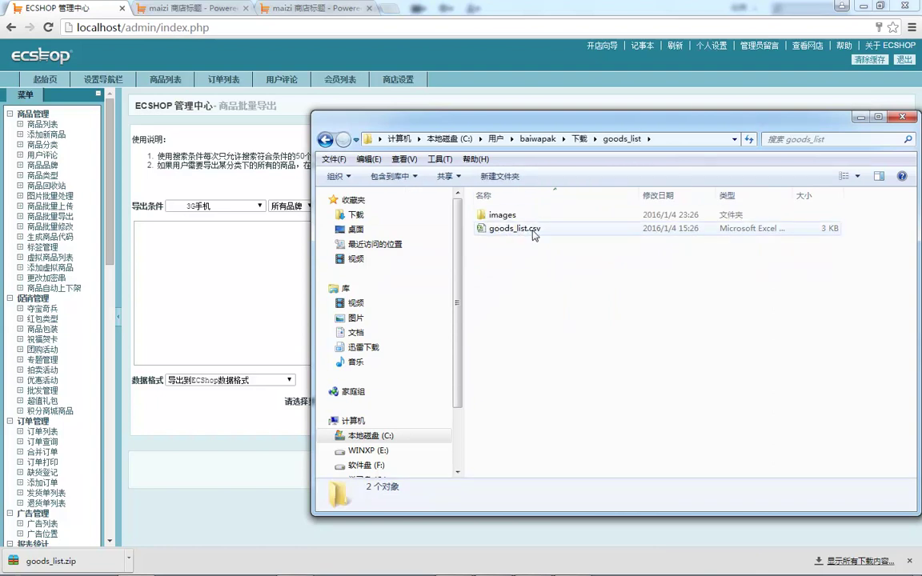
{"action": "double_click", "coordinate": [518, 215]}
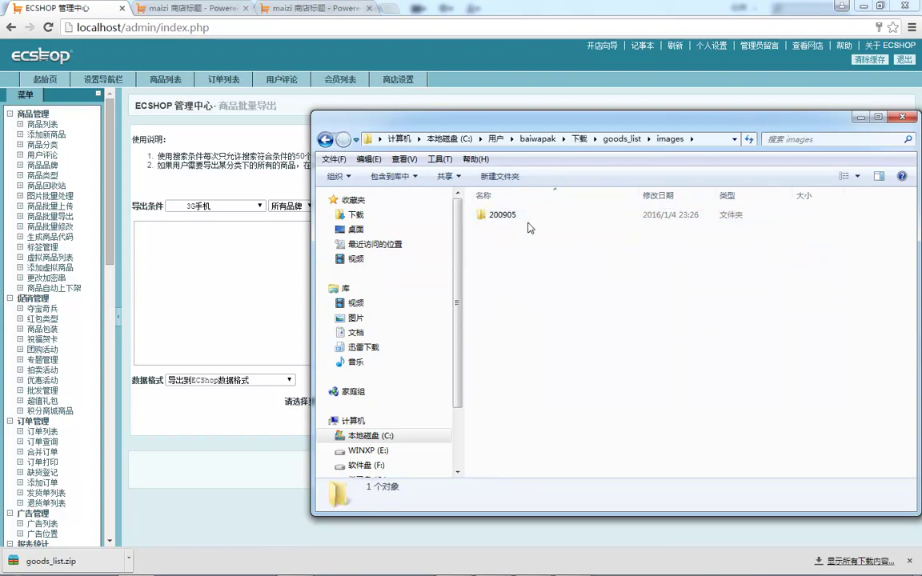
{"action": "double_click", "coordinate": [529, 215]}
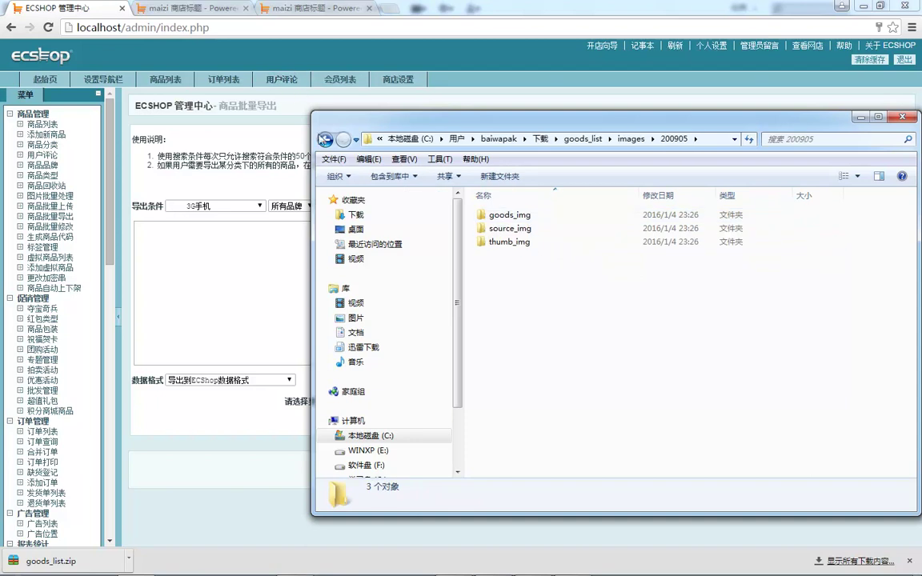
{"action": "left_click", "coordinate": [324, 139]}
{"action": "left_click", "coordinate": [324, 138]}
{"action": "double_click", "coordinate": [545, 231]}
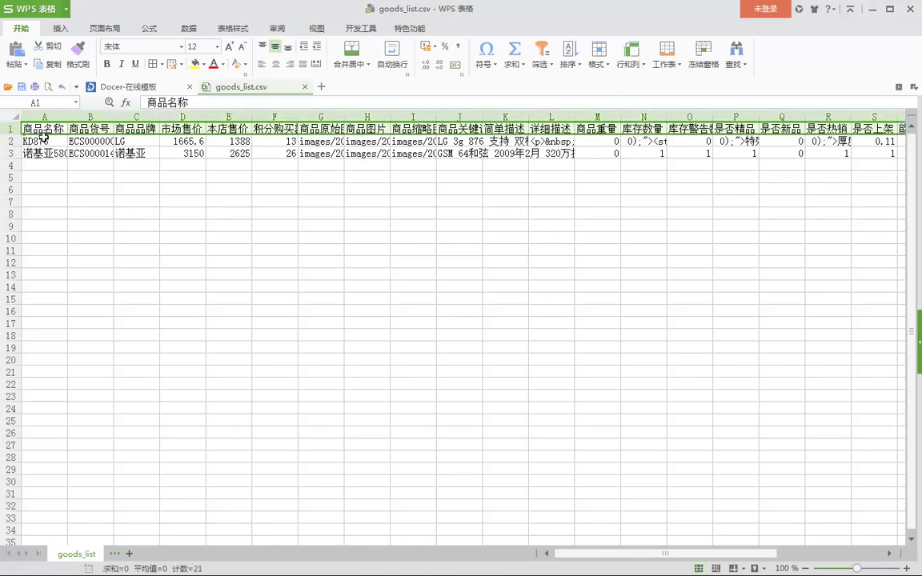
- Inspect the exported product rows, widening column N to read the long HTML description
{"action": "left_click_drag", "start_coordinate": [11, 141], "coordinate": [704, 445]}
{"action": "left_click", "coordinate": [656, 141]}
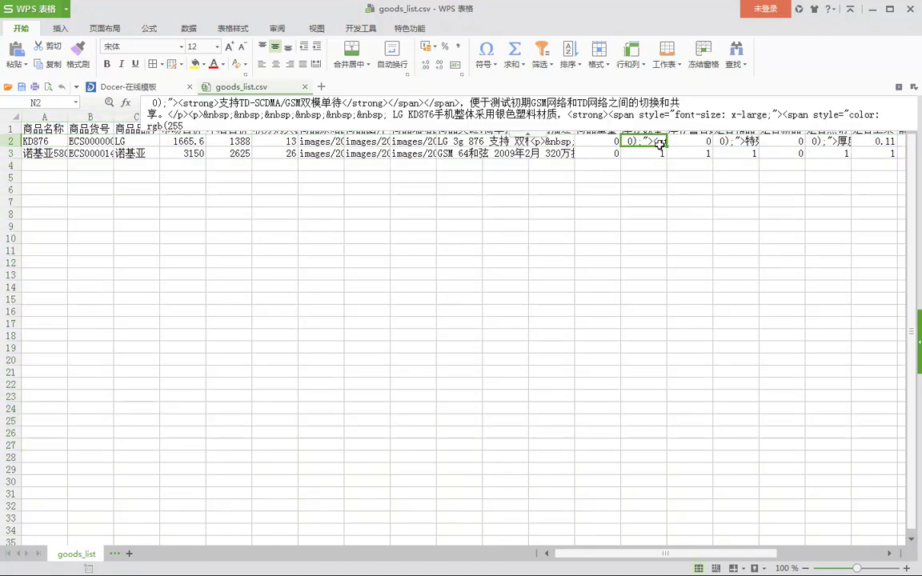
{"action": "left_click", "coordinate": [653, 178]}
{"action": "left_click", "coordinate": [648, 128]}
{"action": "left_click", "coordinate": [645, 141]}
{"action": "left_click", "coordinate": [660, 177]}
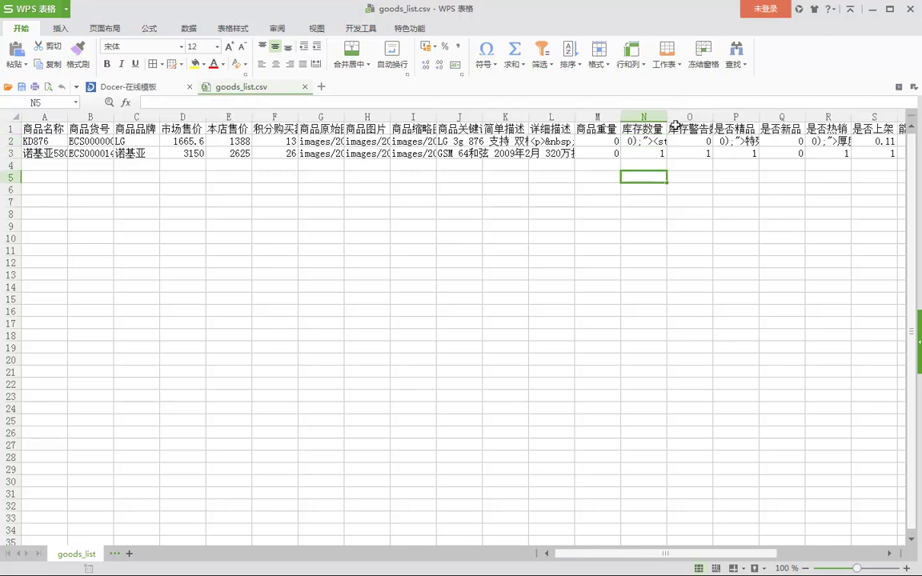
{"action": "left_click_drag", "start_coordinate": [669, 117], "coordinate": [752, 117]}
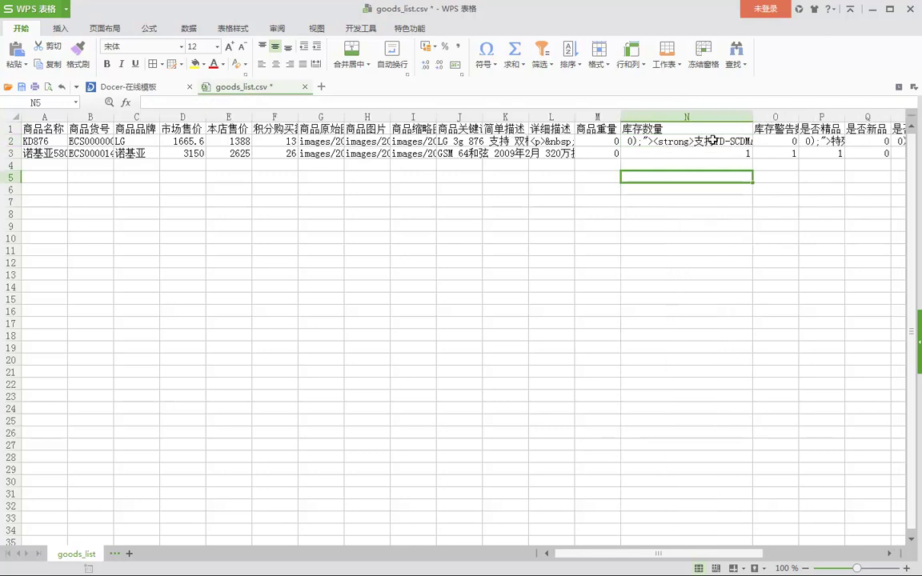
{"action": "left_click", "coordinate": [724, 141]}
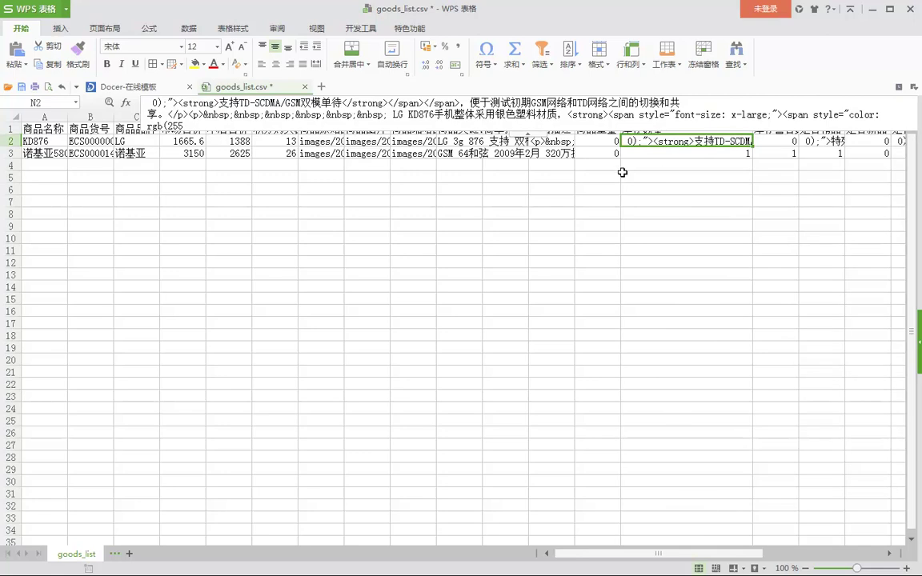
{"action": "left_click", "coordinate": [684, 170]}
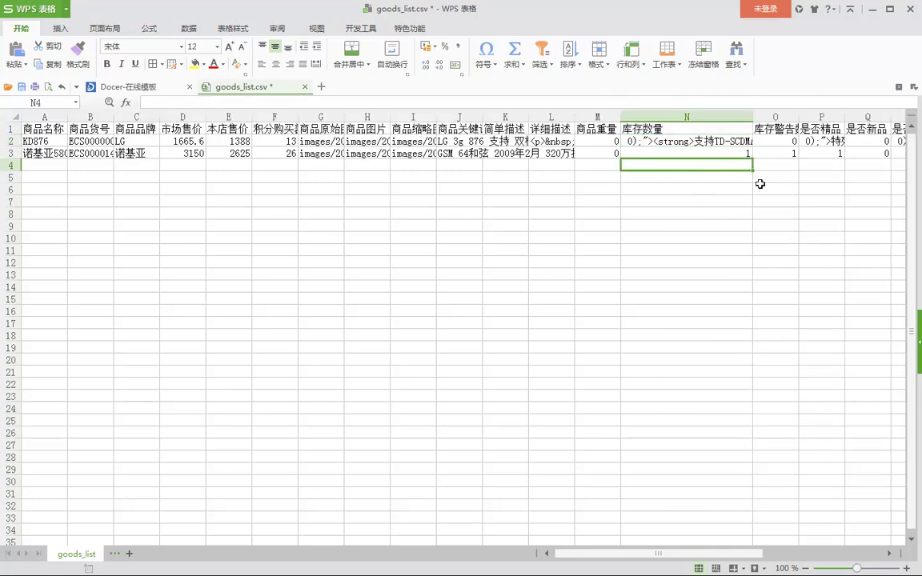
{"action": "left_click_drag", "start_coordinate": [799, 119], "coordinate": [788, 119]}
{"action": "left_click", "coordinate": [792, 144]}
{"action": "left_click", "coordinate": [371, 221]}
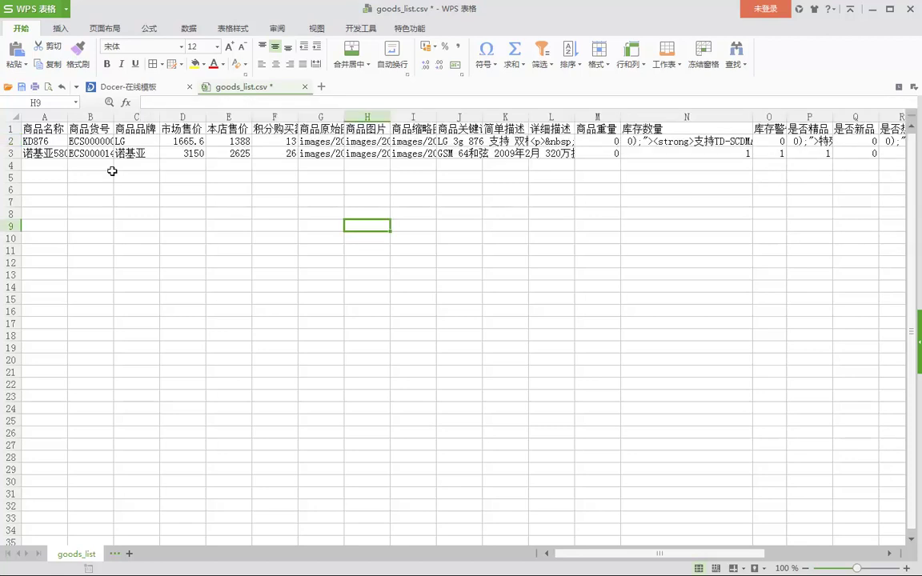
{"action": "left_click_drag", "start_coordinate": [44, 152], "coordinate": [760, 150]}
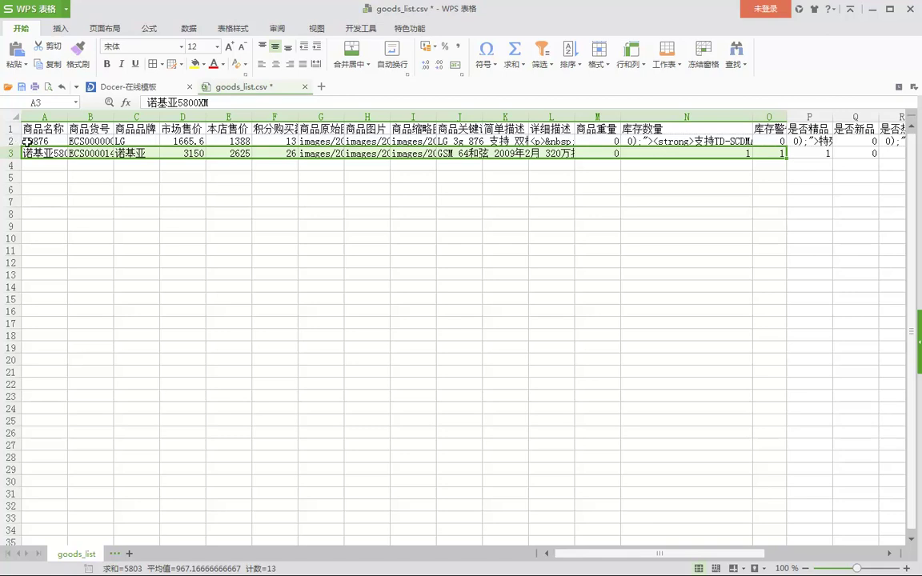
- Widen columns Q through U to read headers up to 是否实体商品, then close without saving
{"action": "left_click_drag", "start_coordinate": [612, 553], "coordinate": [730, 568]}
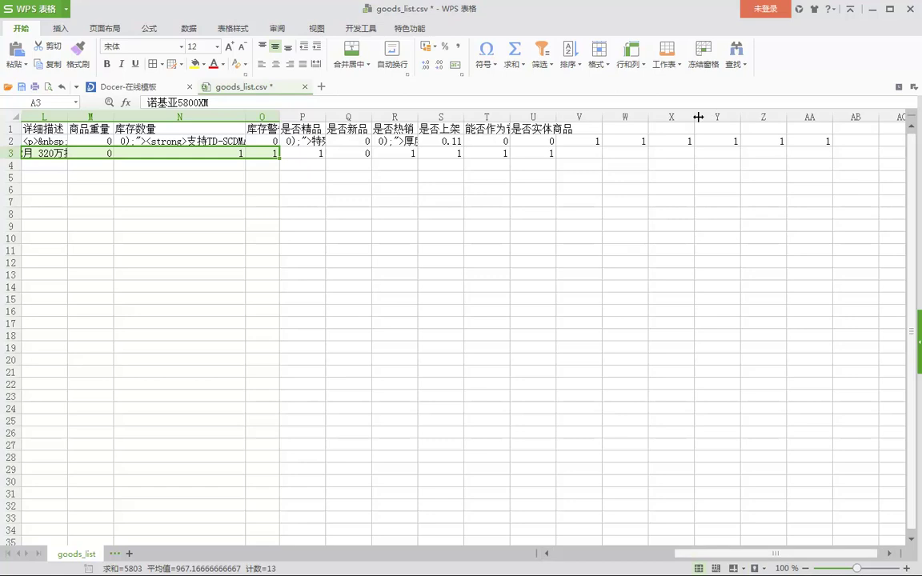
{"action": "left_click", "coordinate": [538, 129]}
{"action": "left_click_drag", "start_coordinate": [559, 117], "coordinate": [761, 119]}
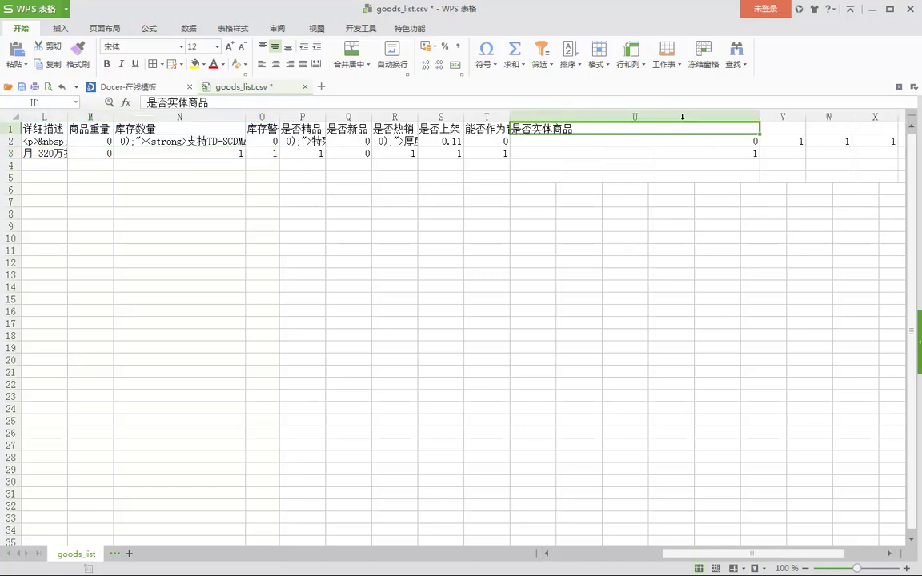
{"action": "left_click_drag", "start_coordinate": [511, 116], "coordinate": [745, 118]}
{"action": "left_click_drag", "start_coordinate": [470, 111], "coordinate": [610, 115]}
{"action": "left_click_drag", "start_coordinate": [419, 116], "coordinate": [558, 115]}
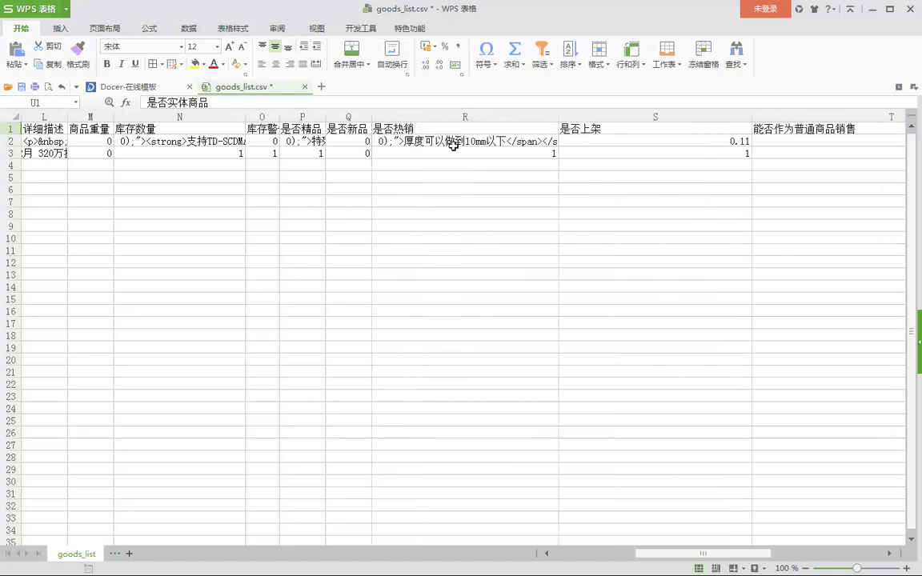
{"action": "left_click_drag", "start_coordinate": [371, 116], "coordinate": [543, 117]}
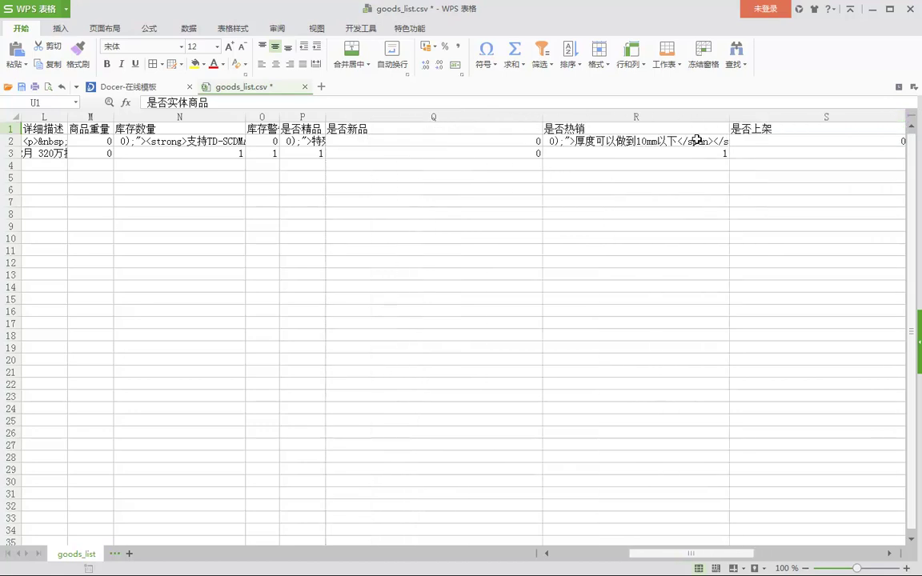
{"action": "left_click_drag", "start_coordinate": [733, 118], "coordinate": [786, 118]}
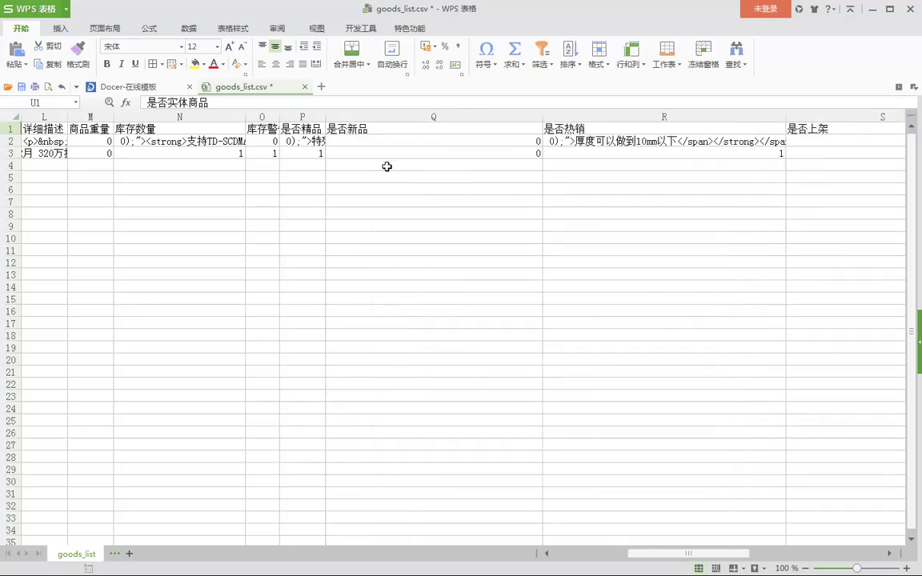
{"action": "left_click", "coordinate": [396, 189]}
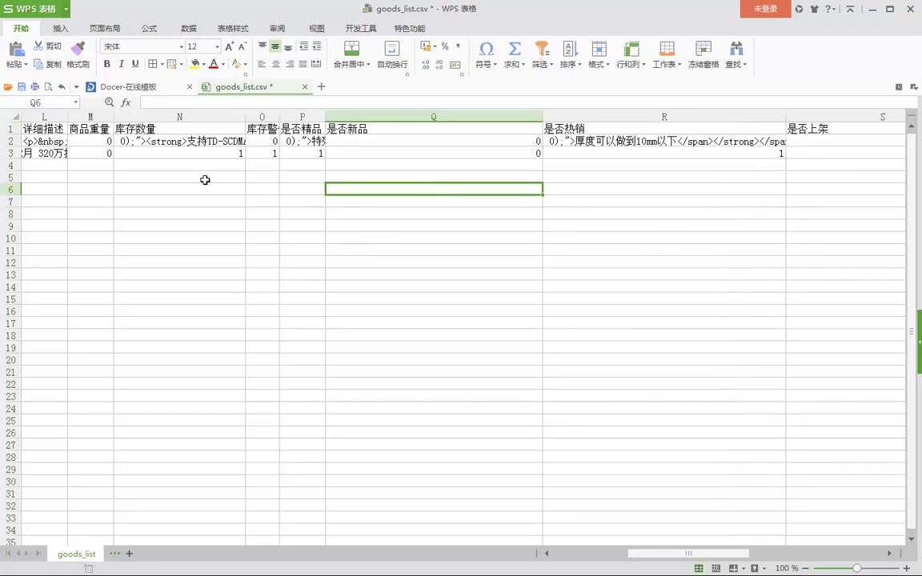
{"action": "left_click_drag", "start_coordinate": [656, 554], "coordinate": [582, 554]}
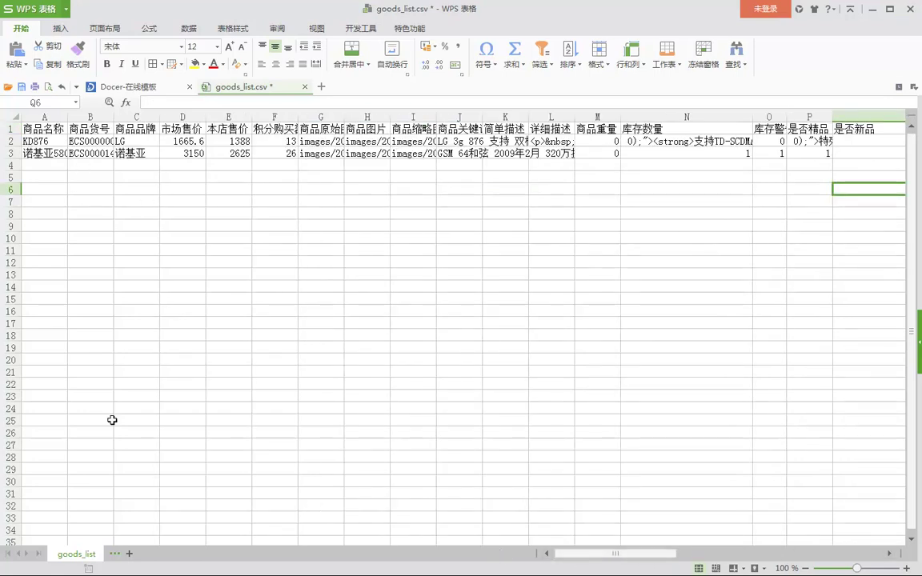
{"action": "left_click", "coordinate": [909, 9]}
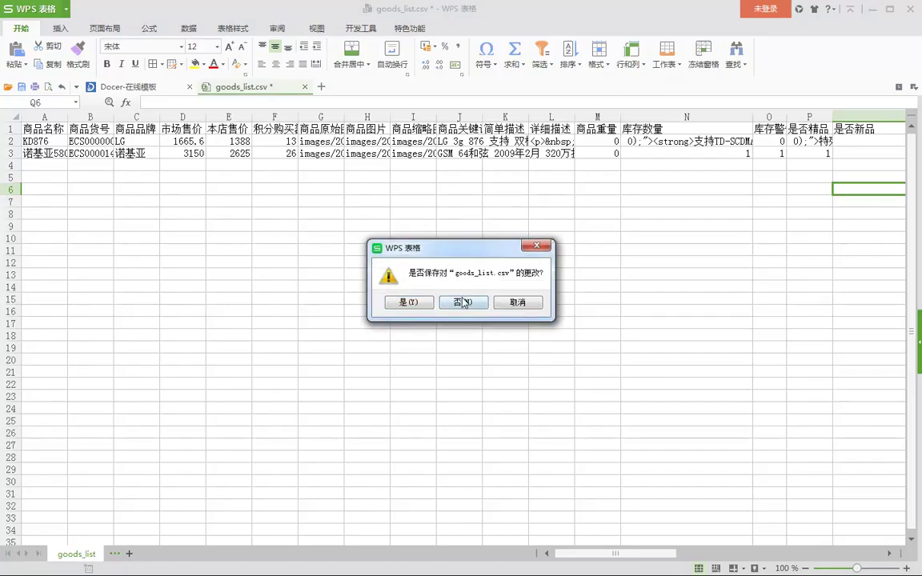
{"action": "left_click", "coordinate": [468, 300]}
- Read the image-path notes on the 商品批量上传 page, then open 商品批量修改
{"action": "left_click", "coordinate": [160, 248]}
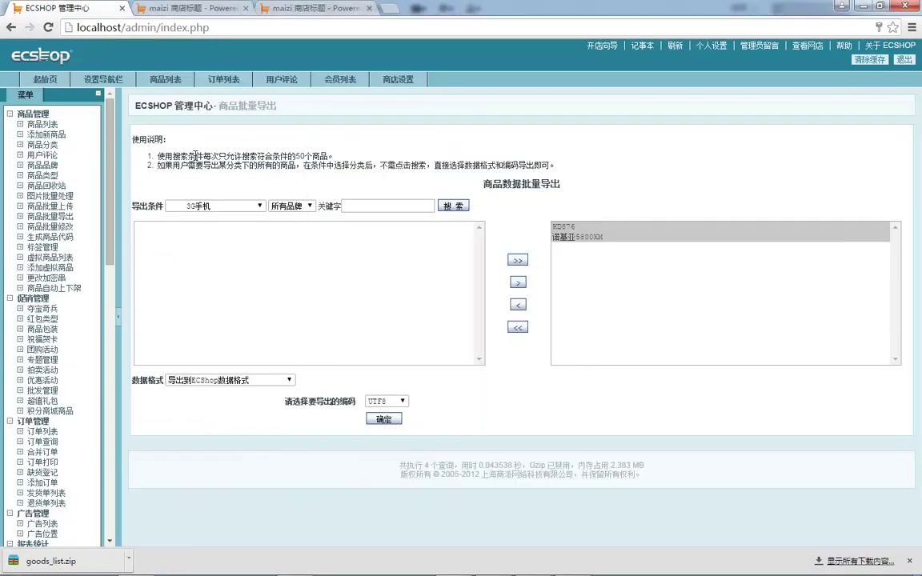
{"action": "left_click", "coordinate": [49, 205]}
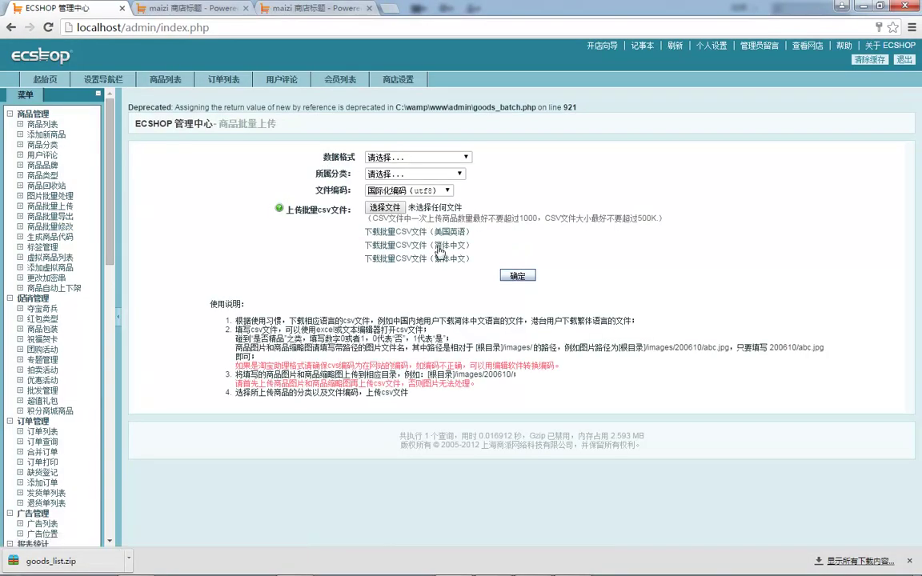
{"action": "double_click", "coordinate": [372, 365]}
{"action": "left_click", "coordinate": [596, 350]}
{"action": "left_click_drag", "start_coordinate": [599, 349], "coordinate": [618, 356]}
{"action": "left_click", "coordinate": [686, 344]}
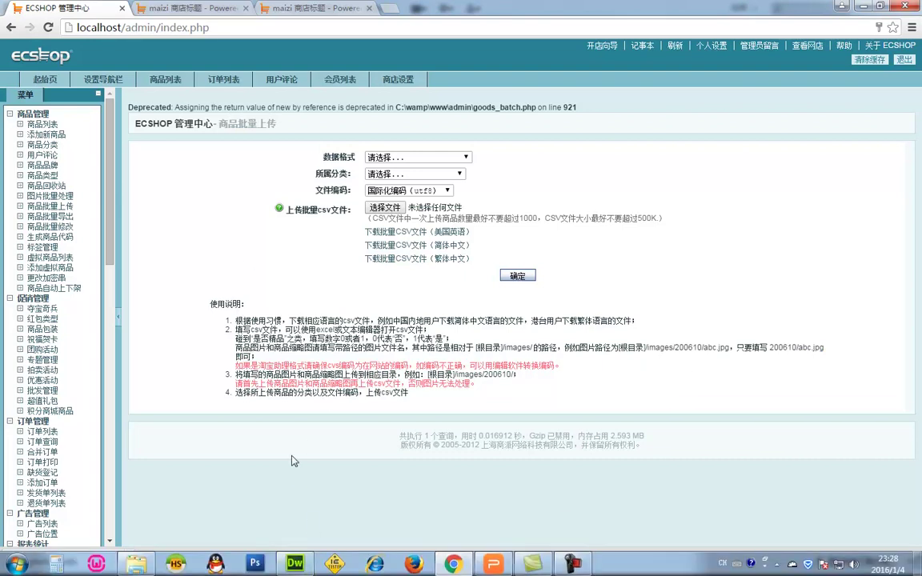
{"action": "left_click", "coordinate": [55, 227]}
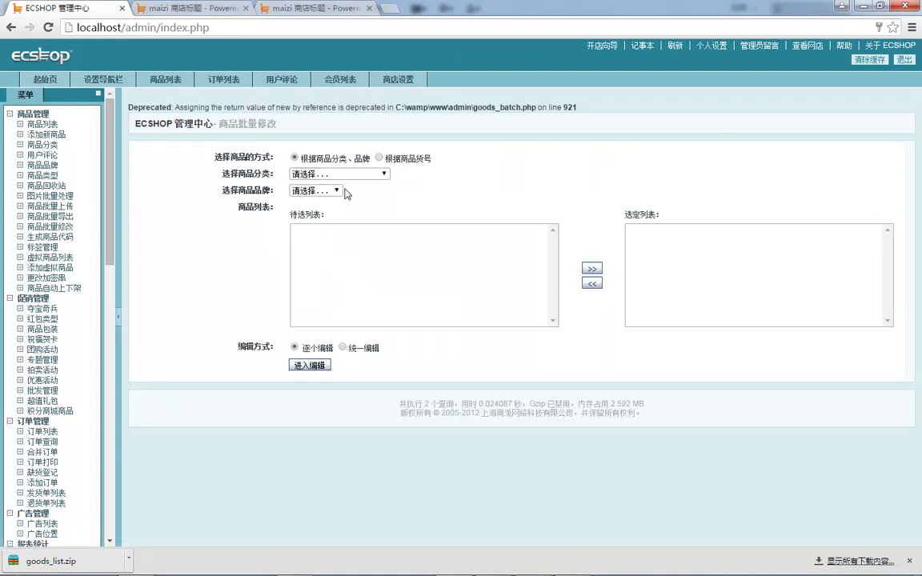
- Try the 双模手机 and 3G手机 categories with the 联想 brand, then clear the brand
{"action": "left_click", "coordinate": [336, 174]}
{"action": "left_click", "coordinate": [324, 207]}
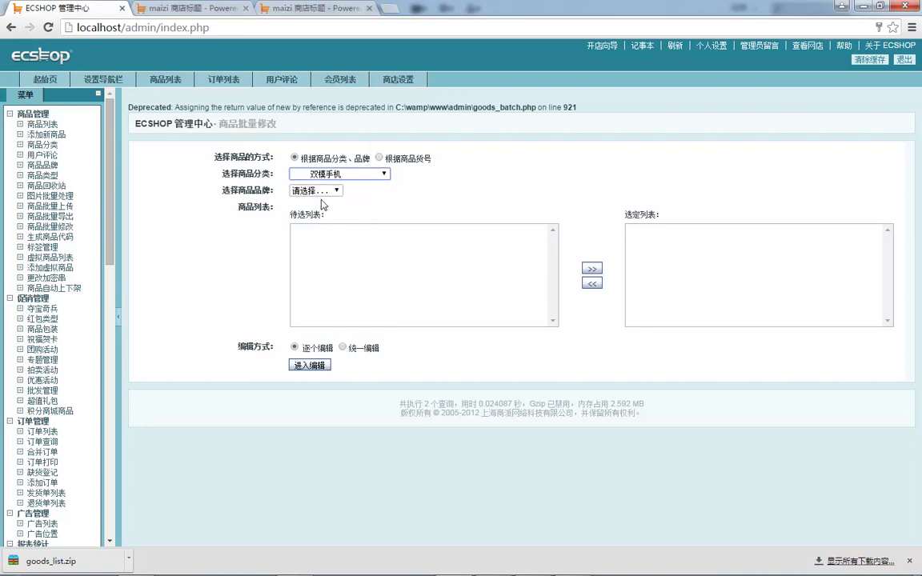
{"action": "left_click", "coordinate": [316, 191]}
{"action": "left_click", "coordinate": [300, 227]}
{"action": "left_click", "coordinate": [340, 176]}
{"action": "left_click", "coordinate": [320, 233]}
{"action": "left_click", "coordinate": [316, 190]}
{"action": "left_click", "coordinate": [319, 201]}
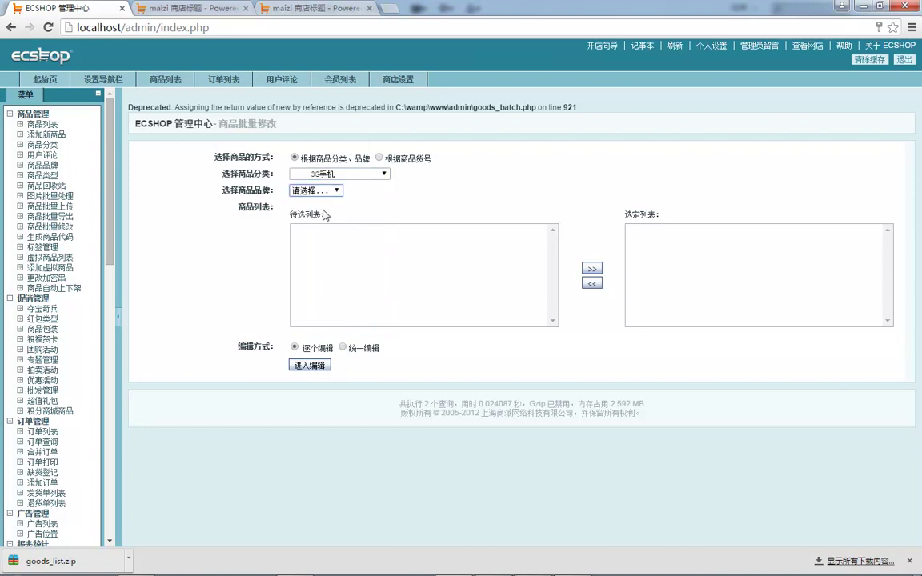
- Try the 诺基亚, 恒基伟业 and 索爱 brands in the brand filter
{"action": "left_click", "coordinate": [323, 195]}
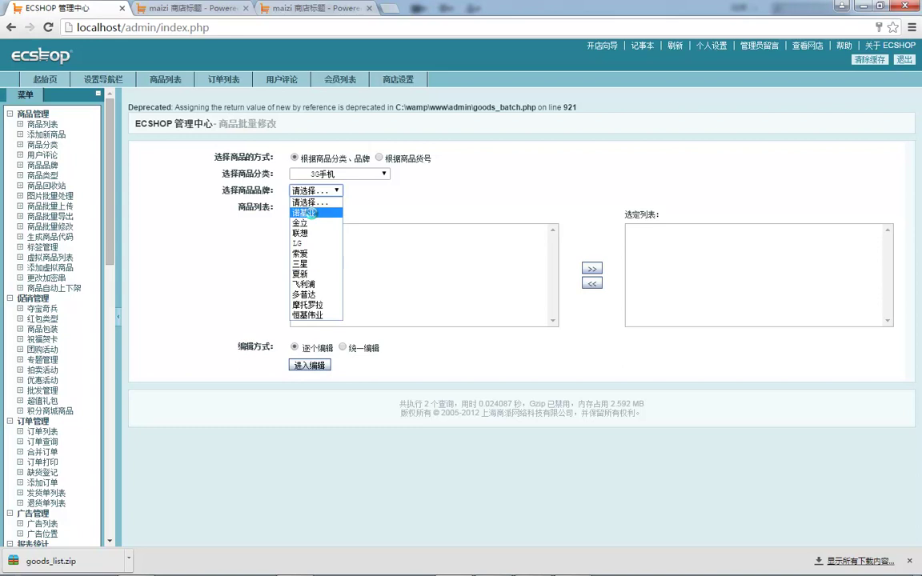
{"action": "left_click", "coordinate": [313, 213]}
{"action": "left_click", "coordinate": [317, 194]}
{"action": "left_click", "coordinate": [300, 280]}
{"action": "left_click", "coordinate": [316, 190]}
{"action": "left_click", "coordinate": [313, 248]}
{"action": "left_click", "coordinate": [316, 191]}
{"action": "left_click", "coordinate": [332, 211]}
- Switch the category filter to 充值卡, then back to 手机类型
{"action": "left_click", "coordinate": [339, 173]}
{"action": "left_click", "coordinate": [312, 243]}
{"action": "left_click", "coordinate": [339, 174]}
{"action": "left_click", "coordinate": [312, 243]}
{"action": "left_click", "coordinate": [321, 194]}
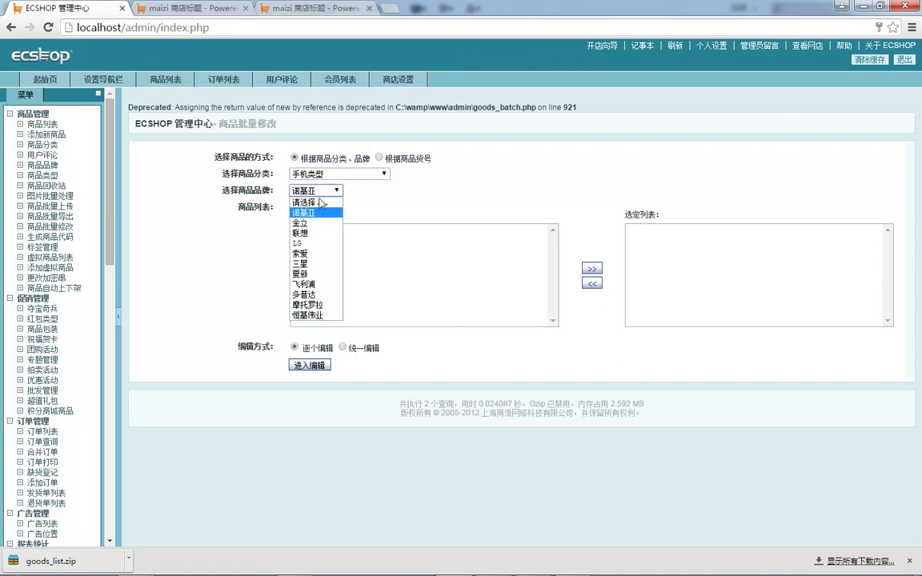
{"action": "left_click", "coordinate": [328, 175]}
{"action": "left_click", "coordinate": [323, 196]}
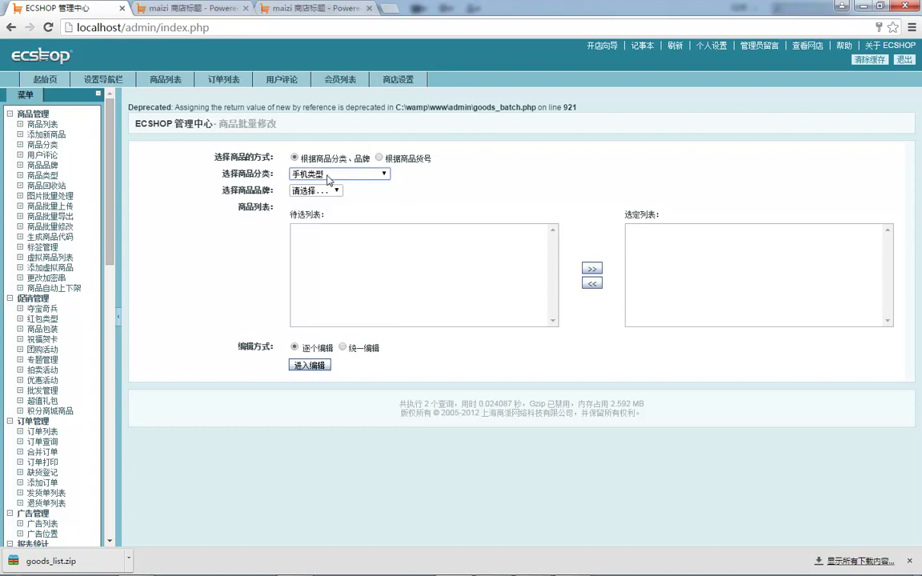
- Try editing chosen goods with none selected, then select goods by product number (根据商品货号)
{"action": "left_click", "coordinate": [343, 347]}
{"action": "left_click", "coordinate": [309, 368]}
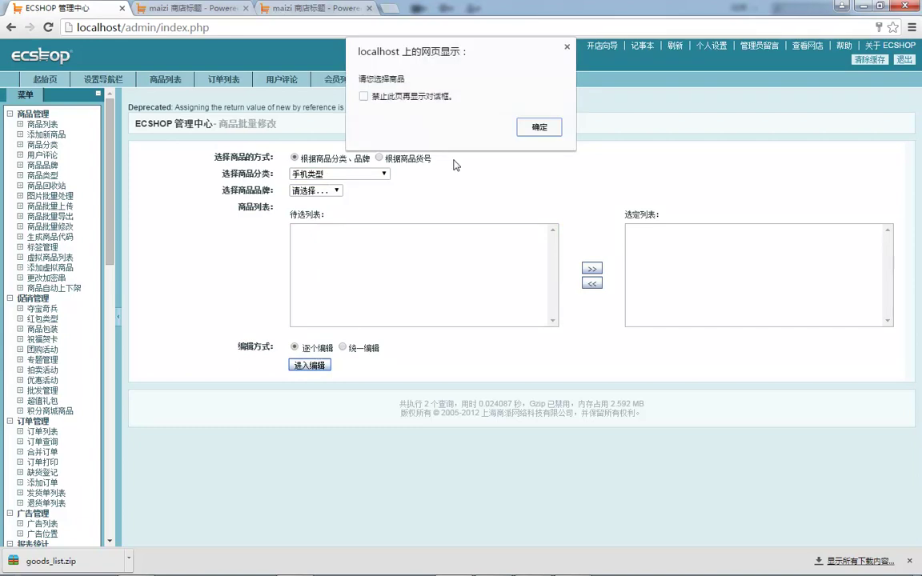
{"action": "left_click", "coordinate": [472, 116]}
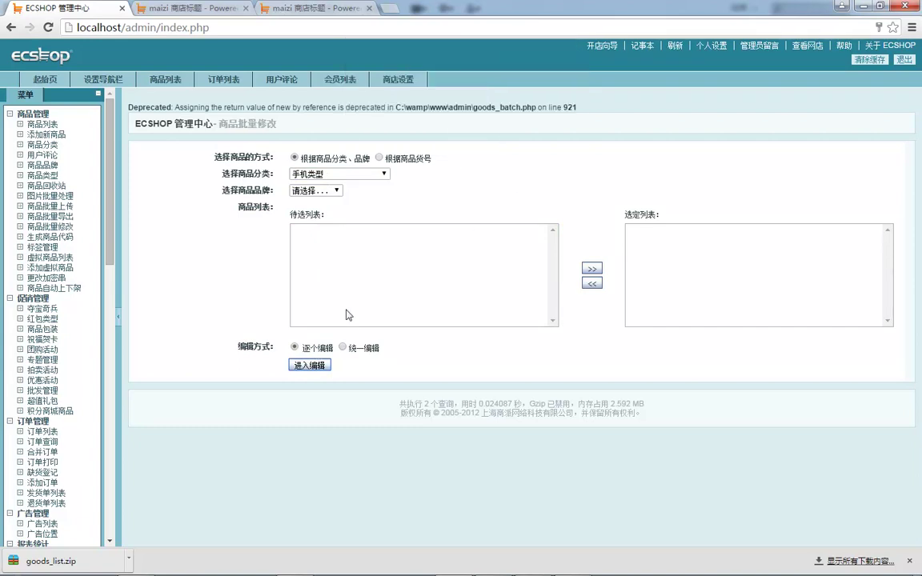
{"action": "left_click", "coordinate": [379, 157]}
{"action": "left_click", "coordinate": [172, 222]}
- Open the 商品列表 goods list in a new browser tab
{"action": "right_click", "coordinate": [50, 127]}
{"action": "left_click", "coordinate": [88, 133]}
{"action": "left_click", "coordinate": [172, 8]}
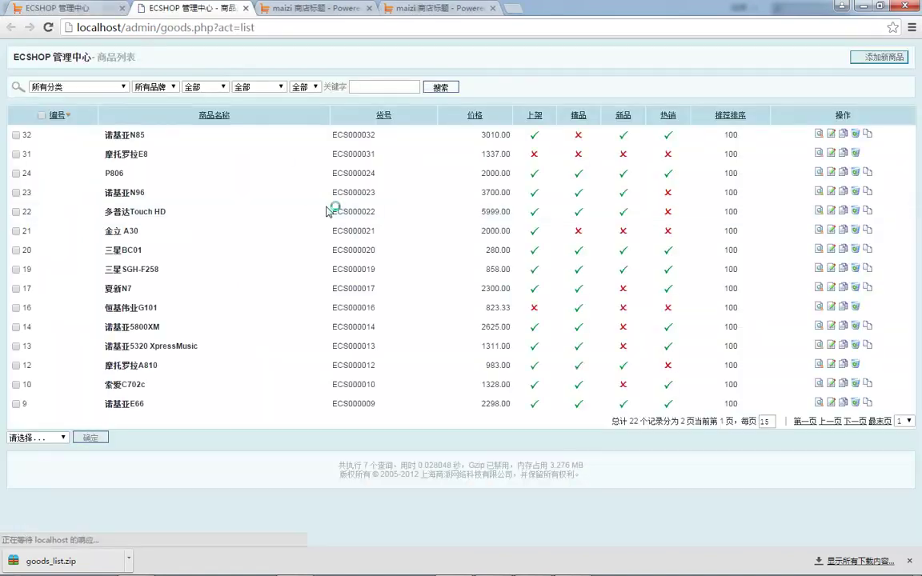
- Copy product number ECS000032 into batch modification and open its batch edit table
{"action": "left_click", "coordinate": [350, 134]}
{"action": "key", "text": "ctrl+c"}
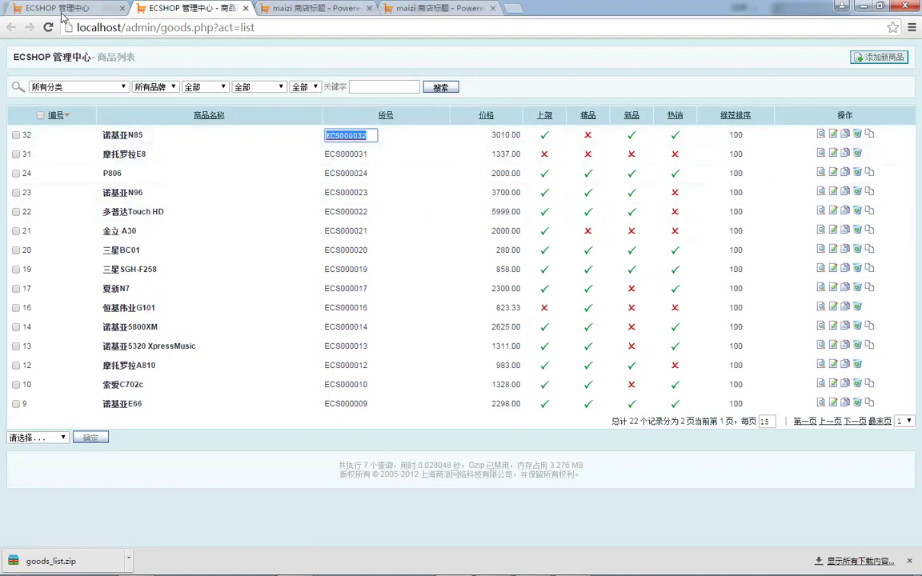
{"action": "left_click", "coordinate": [58, 8]}
{"action": "left_click", "coordinate": [349, 228]}
{"action": "key", "text": "ctrl+v"}
{"action": "left_click", "coordinate": [309, 295]}
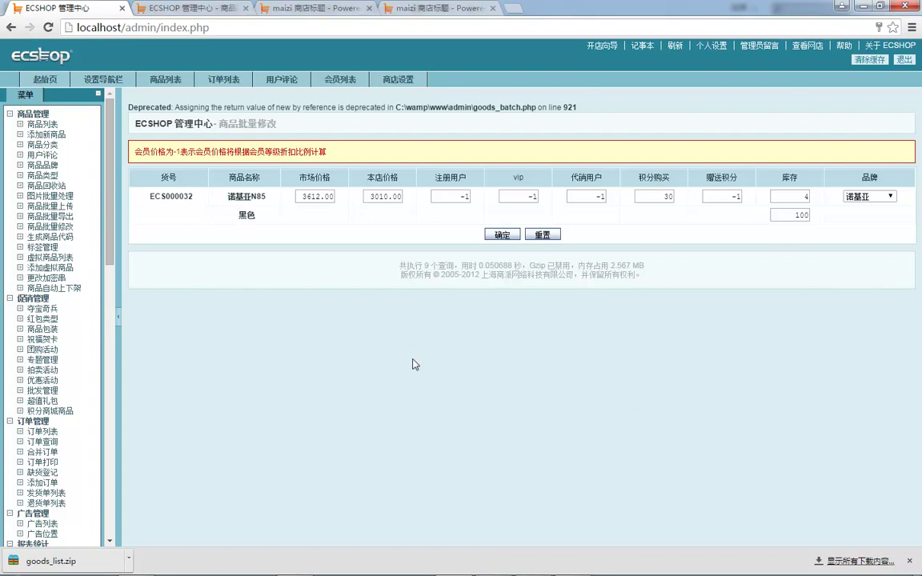
- Highlight the deprecation warning at line 921, then visit the tag list and goods list
{"action": "left_click_drag", "start_coordinate": [182, 107], "coordinate": [391, 108]}
{"action": "left_click", "coordinate": [386, 113]}
{"action": "double_click", "coordinate": [570, 107]}
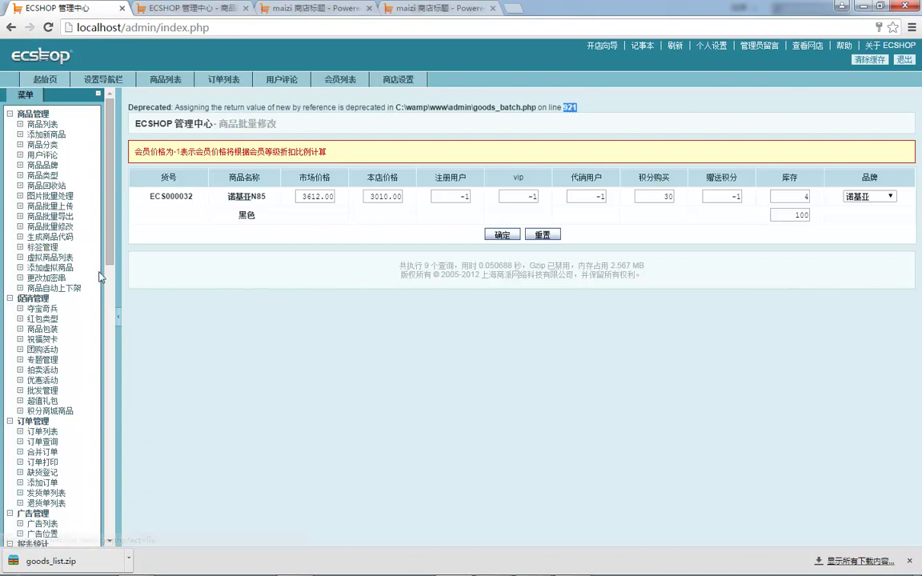
{"action": "left_click", "coordinate": [44, 248]}
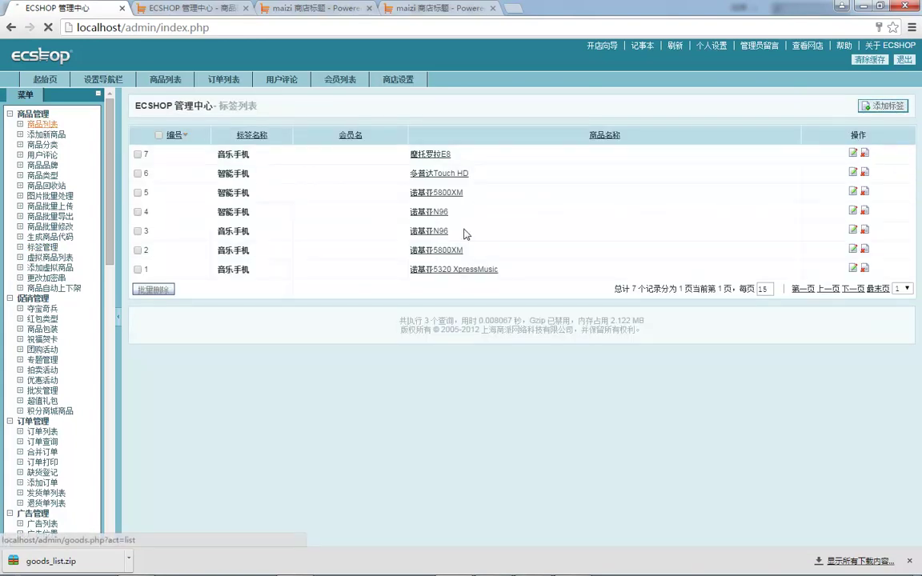
{"action": "left_click", "coordinate": [48, 124]}
- Open 诺基亚N85's edit form, view each tab from 详细描述 to 关联文章, and return to 通用信息
{"action": "left_click", "coordinate": [815, 194]}
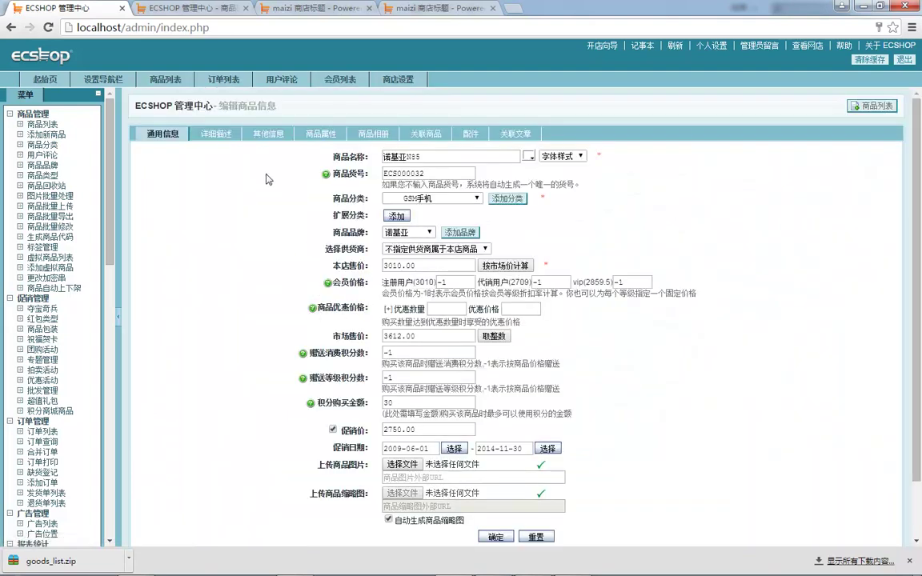
{"action": "scroll", "coordinate": [296, 207], "scroll_direction": "down", "scroll_amount": 2}
{"action": "scroll", "coordinate": [302, 215], "scroll_direction": "up", "scroll_amount": 2}
{"action": "left_click", "coordinate": [201, 132]}
{"action": "left_click", "coordinate": [272, 136]}
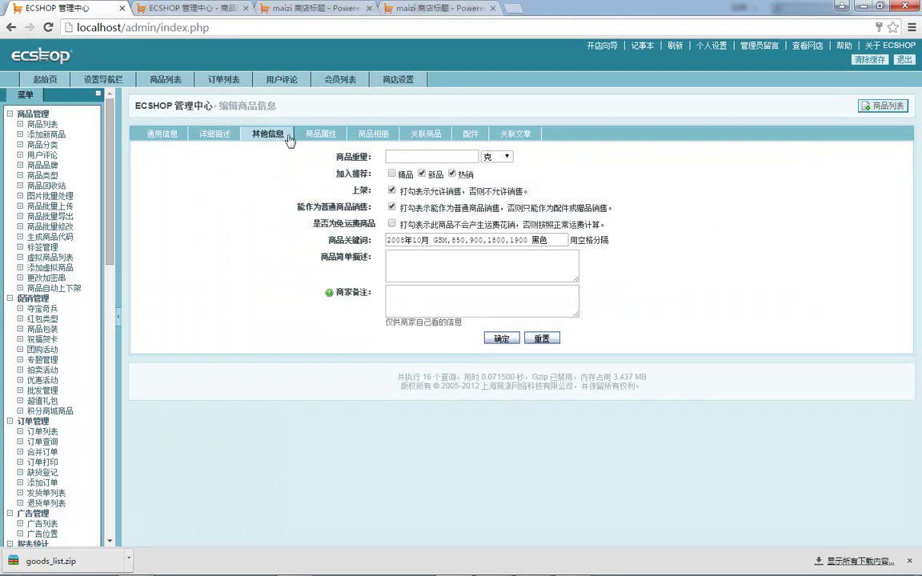
{"action": "left_click", "coordinate": [312, 137]}
{"action": "left_click", "coordinate": [379, 134]}
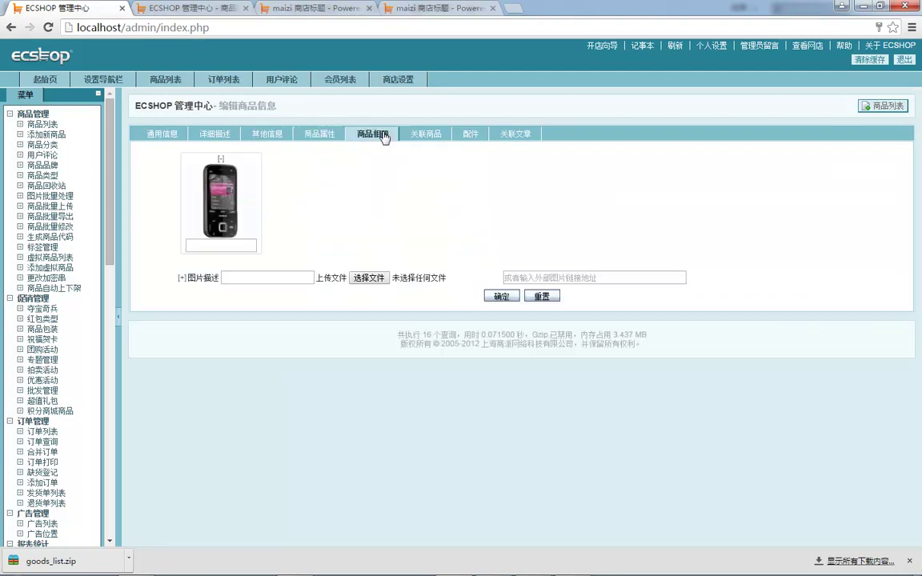
{"action": "left_click", "coordinate": [425, 137]}
{"action": "left_click", "coordinate": [476, 135]}
{"action": "left_click", "coordinate": [514, 134]}
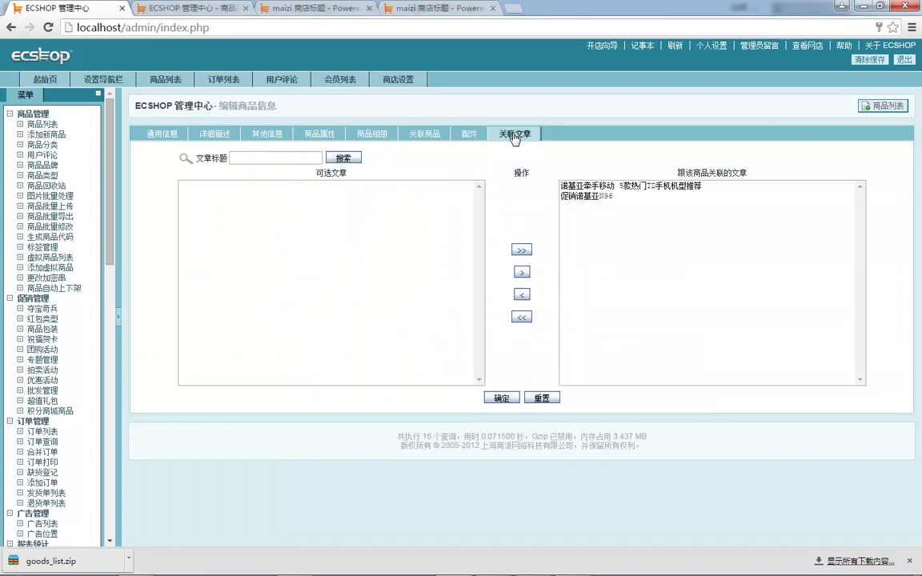
{"action": "left_click", "coordinate": [156, 133]}
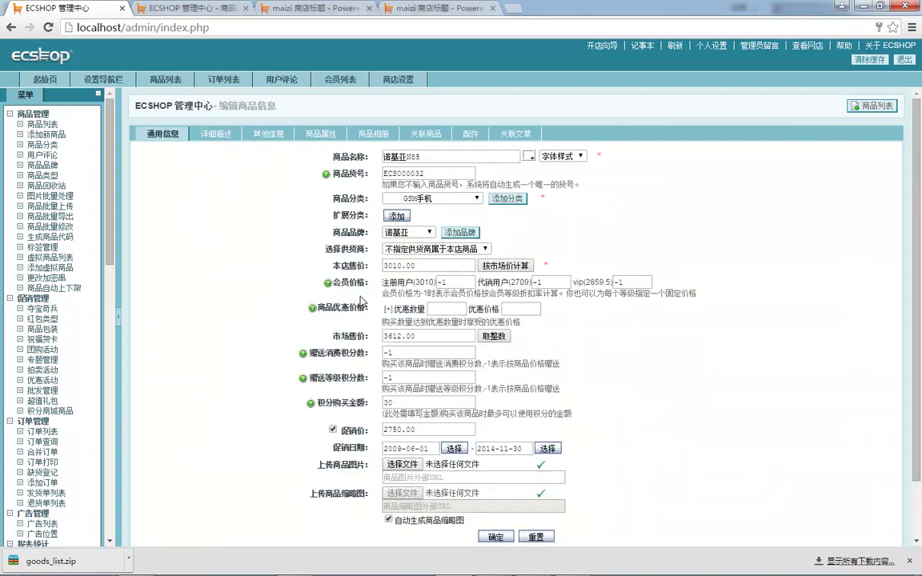
{"action": "left_click", "coordinate": [43, 247]}
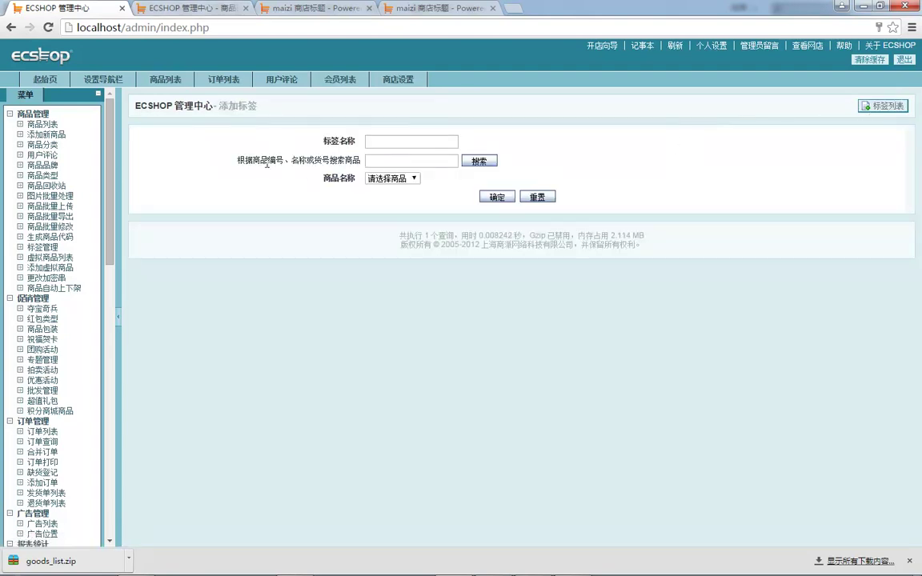
- Glance at the product chooser, then open tag 7 from the tag list and go back
{"action": "left_click", "coordinate": [376, 177]}
{"action": "left_click", "coordinate": [289, 160]}
{"action": "left_click", "coordinate": [43, 248]}
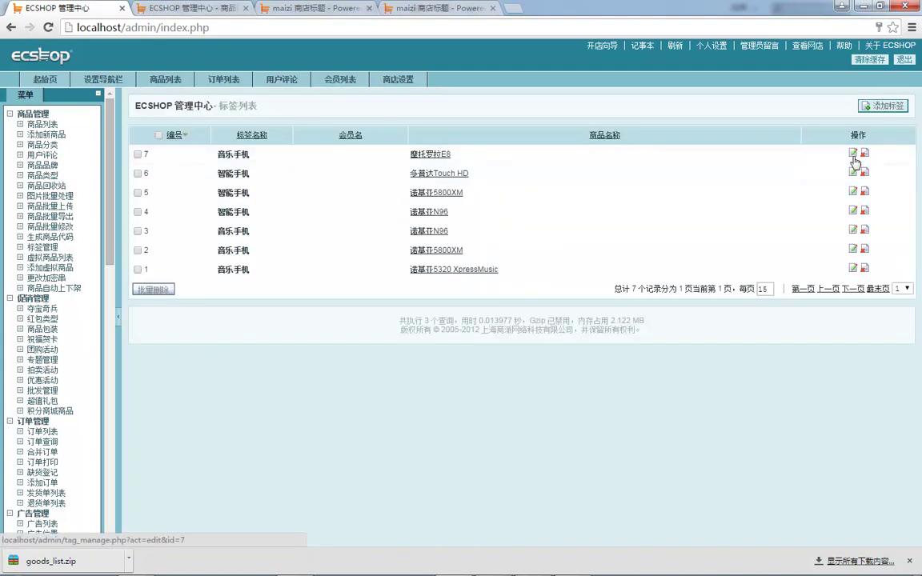
{"action": "left_click", "coordinate": [852, 155]}
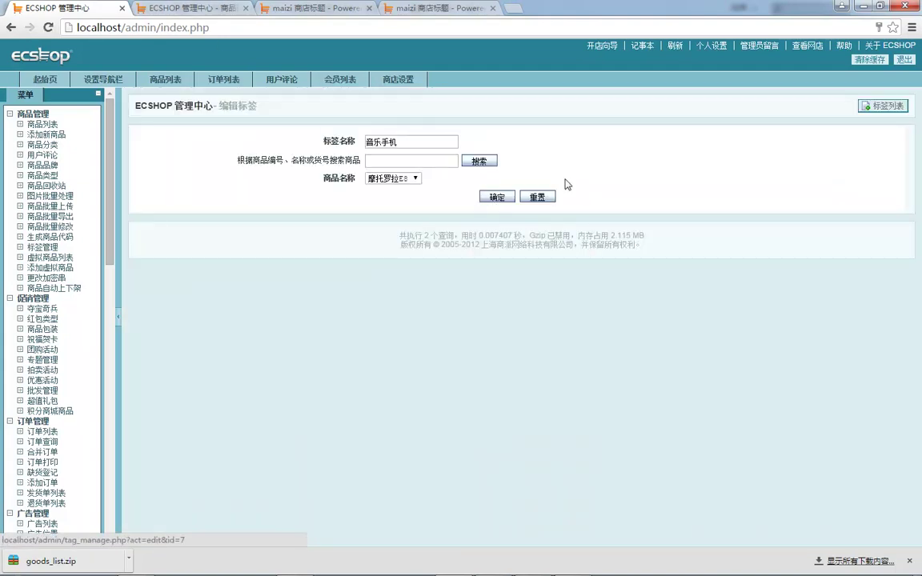
{"action": "left_click", "coordinate": [13, 27]}
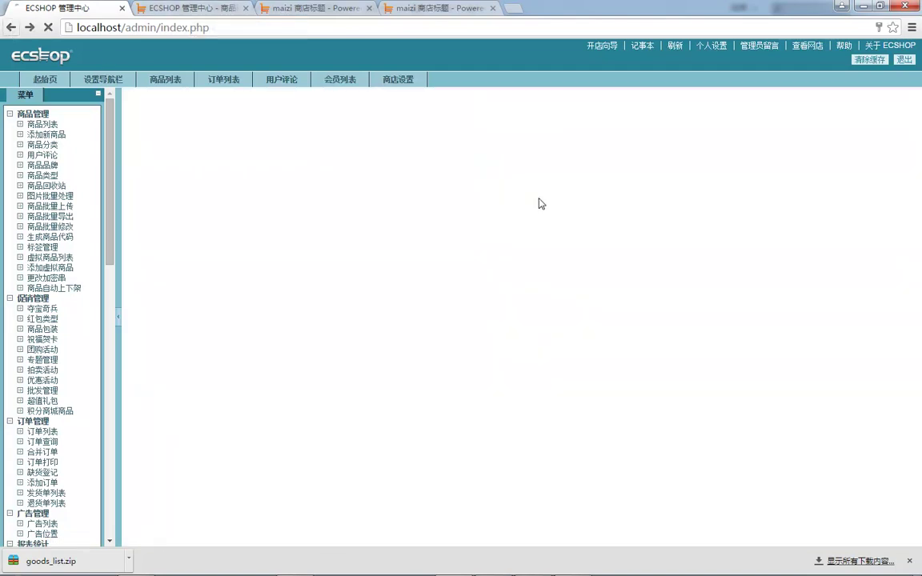
- Check 多普达Touch HD's storefront page, which shows only the 智能手机 tag
{"action": "left_click", "coordinate": [463, 194]}
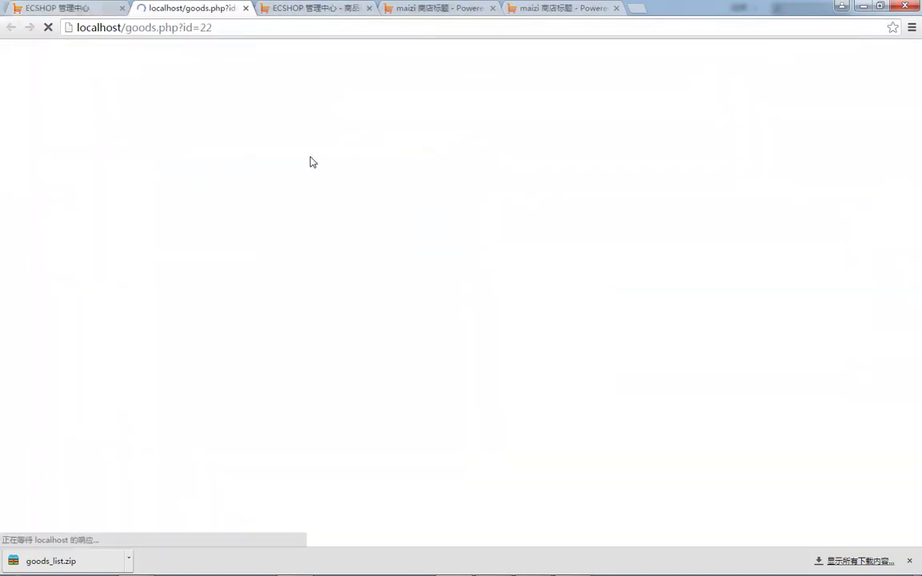
{"action": "scroll", "coordinate": [425, 229], "scroll_direction": "down", "scroll_amount": 3}
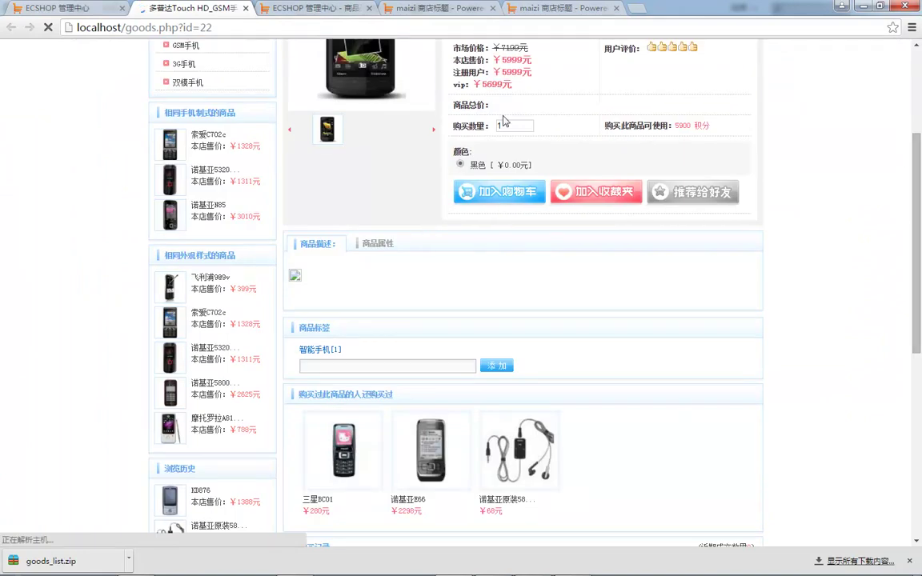
{"action": "scroll", "coordinate": [352, 233], "scroll_direction": "down", "scroll_amount": 3}
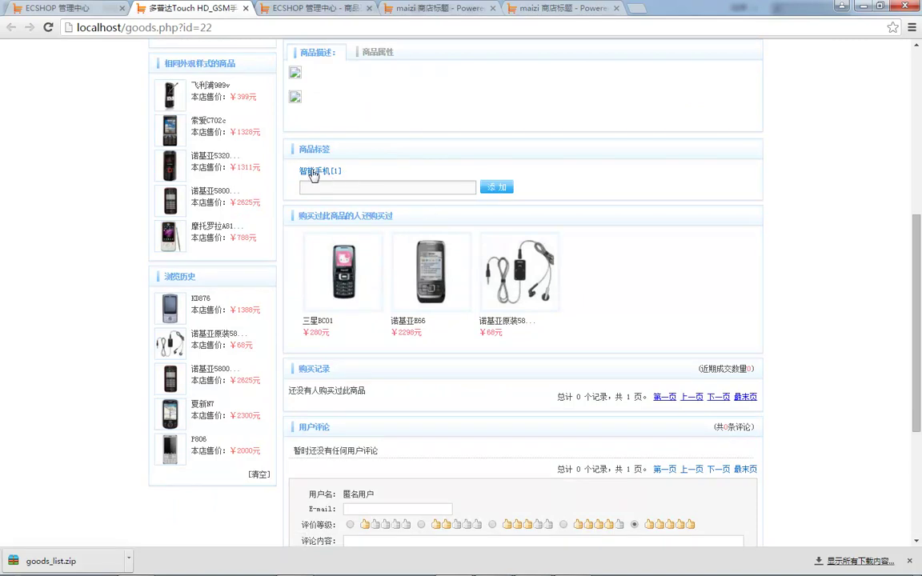
{"action": "left_click", "coordinate": [56, 8]}
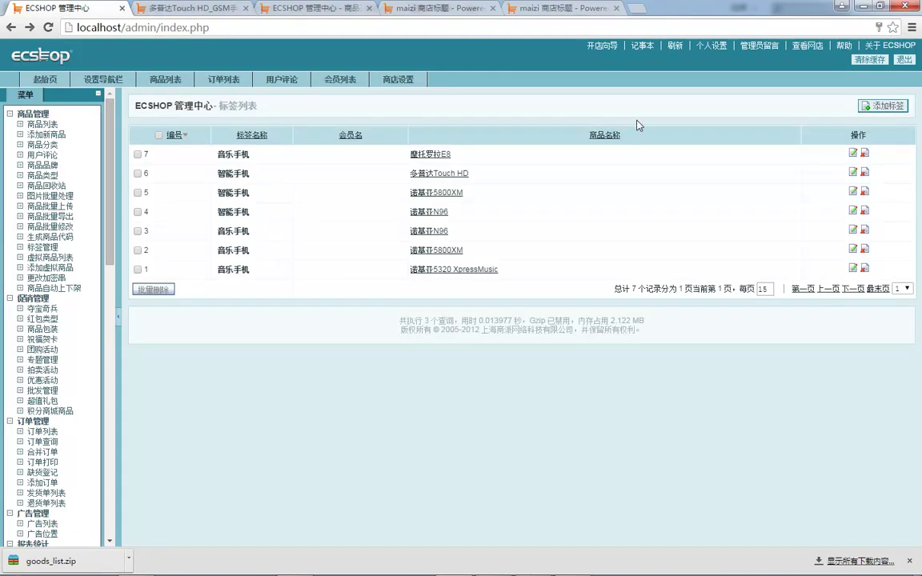
- Start a new tag and copy the 多普达Touch HD name from its storefront page
{"action": "left_click", "coordinate": [232, 154]}
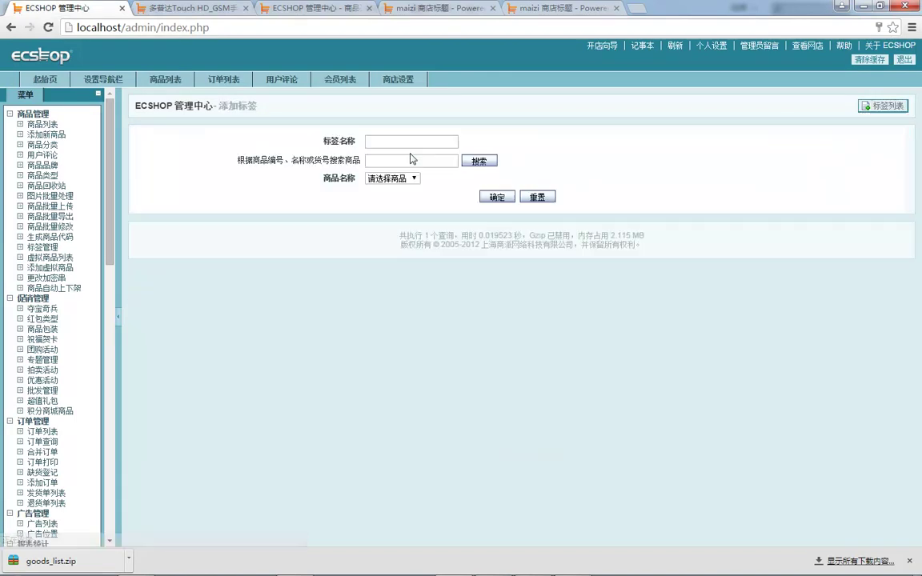
{"action": "left_click", "coordinate": [405, 142]}
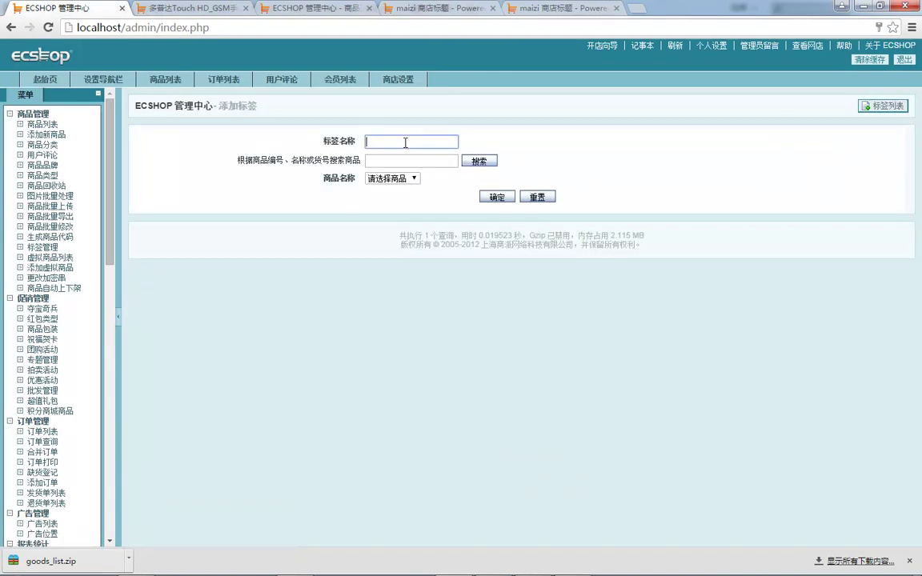
{"action": "left_click", "coordinate": [206, 6]}
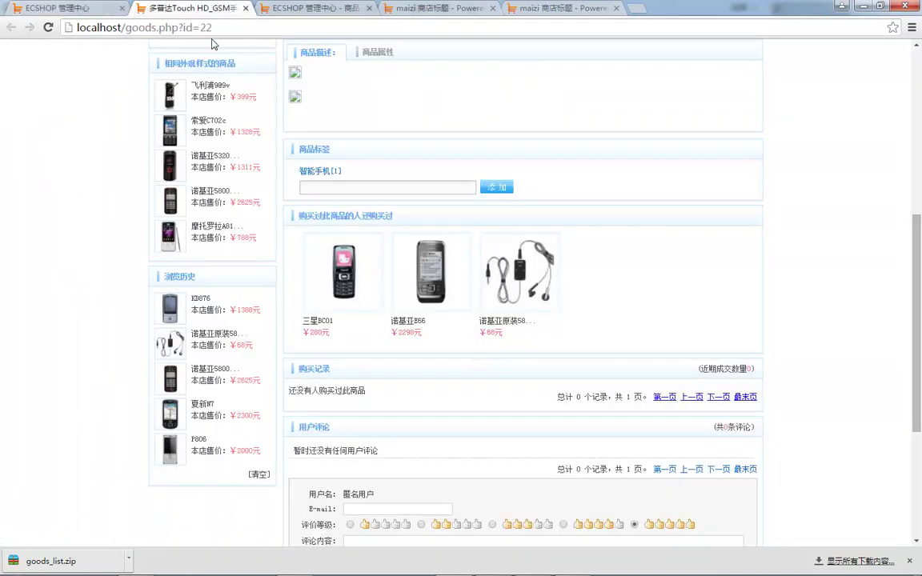
{"action": "scroll", "coordinate": [420, 181], "scroll_direction": "up", "scroll_amount": 5}
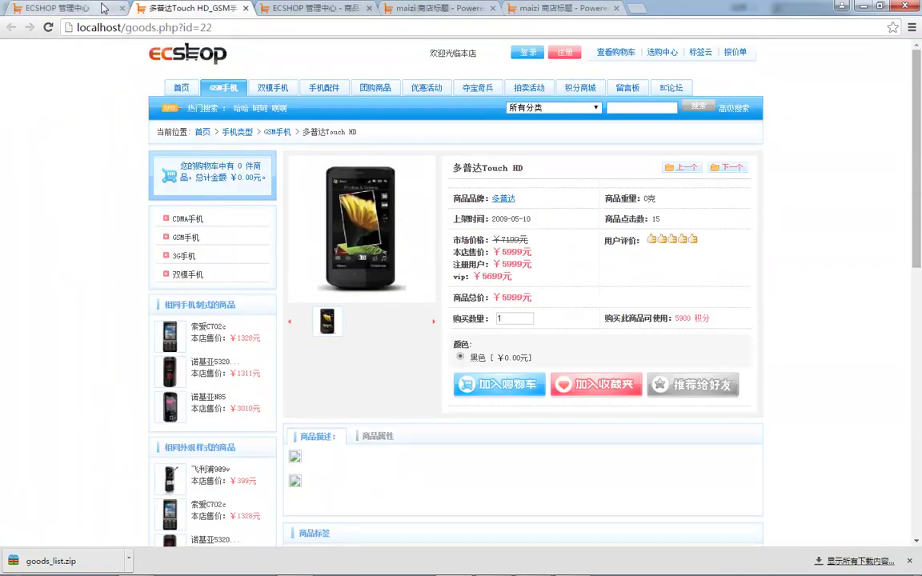
{"action": "left_click_drag", "start_coordinate": [525, 167], "coordinate": [459, 166]}
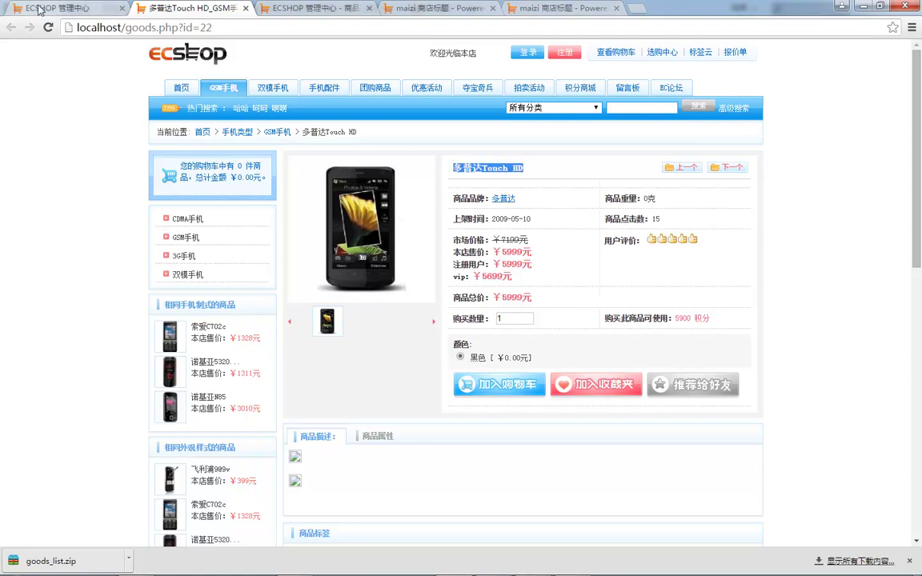
{"action": "left_click", "coordinate": [95, 9]}
- Search product 22, pick 多普达Touch HD and save the 音乐手机 tag
{"action": "left_click", "coordinate": [427, 162]}
{"action": "type", "text": "22"}
{"action": "left_click", "coordinate": [483, 164]}
{"action": "left_click", "coordinate": [400, 178]}
{"action": "left_click", "coordinate": [396, 189]}
{"action": "left_click", "coordinate": [507, 193]}
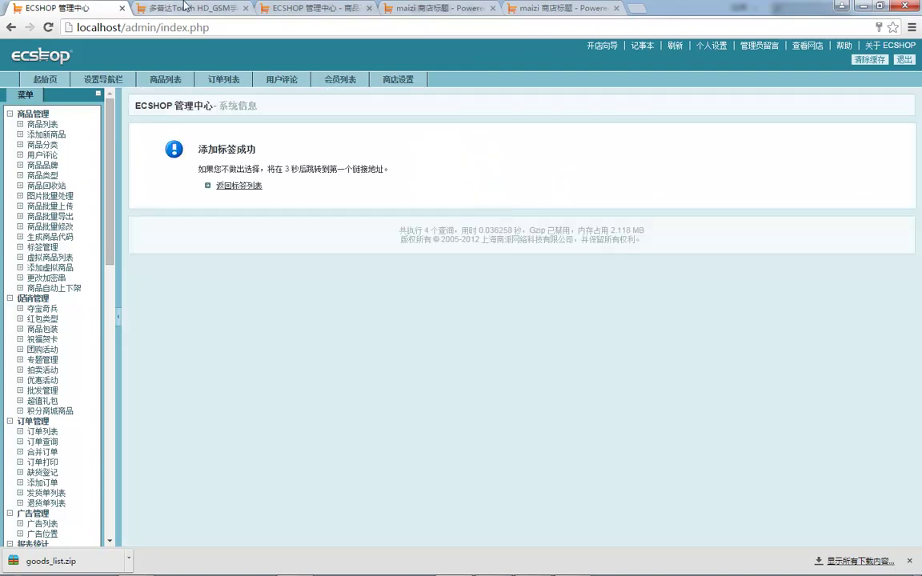
- Refresh the 多普达Touch HD storefront page to confirm the 音乐手机 tag appears
{"action": "left_click", "coordinate": [164, 6]}
{"action": "scroll", "coordinate": [347, 280], "scroll_direction": "down", "scroll_amount": 4}
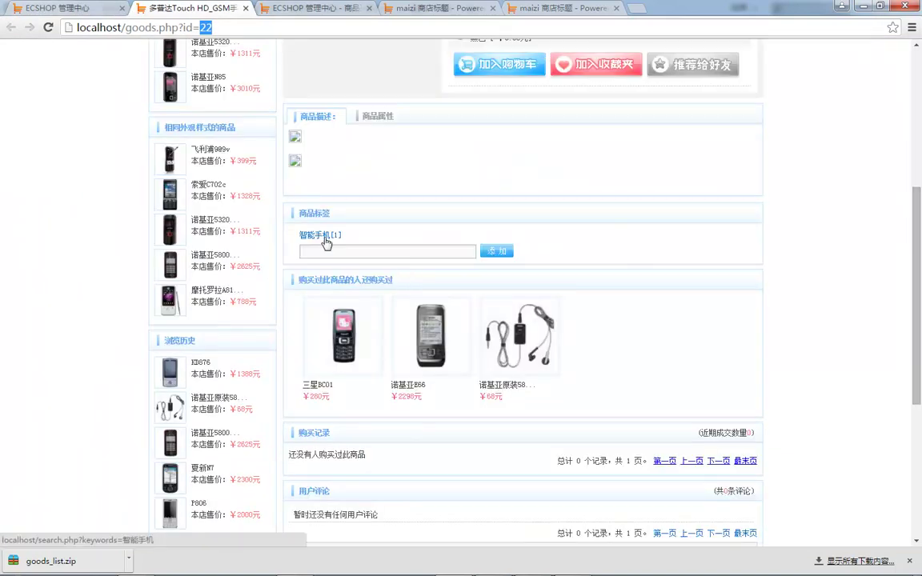
{"action": "key", "text": "F5"}
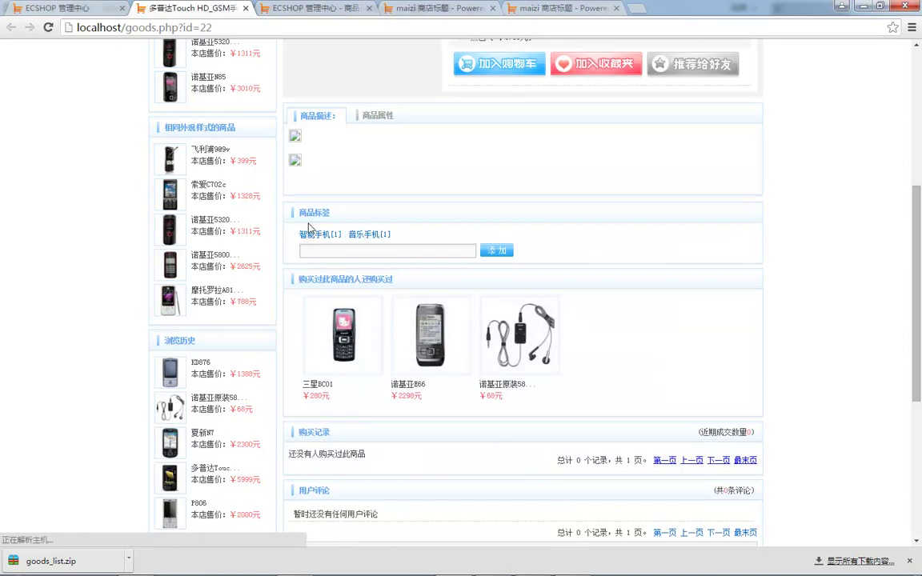
- Return to the admin and open the 商品自动上下架 scheduling page
{"action": "left_click", "coordinate": [76, 8]}
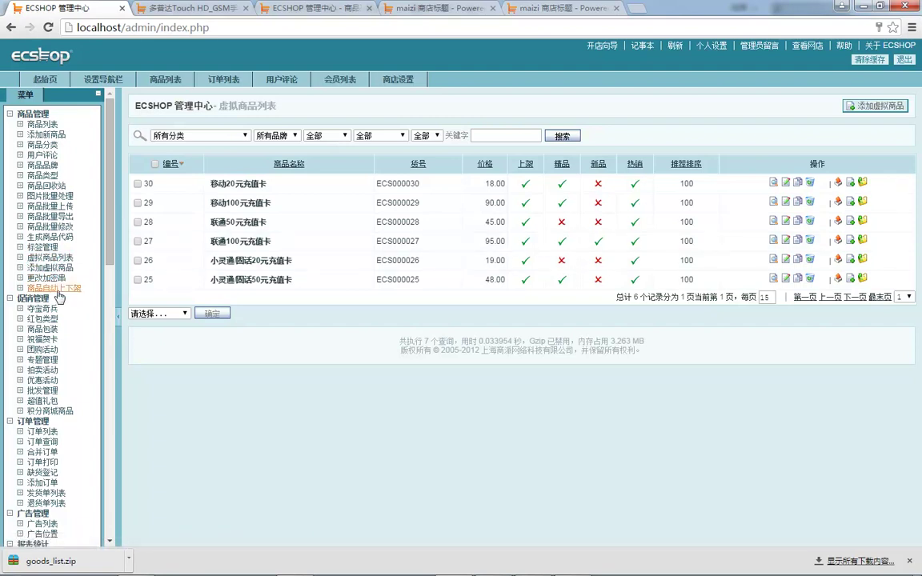
{"action": "left_click", "coordinate": [56, 289]}
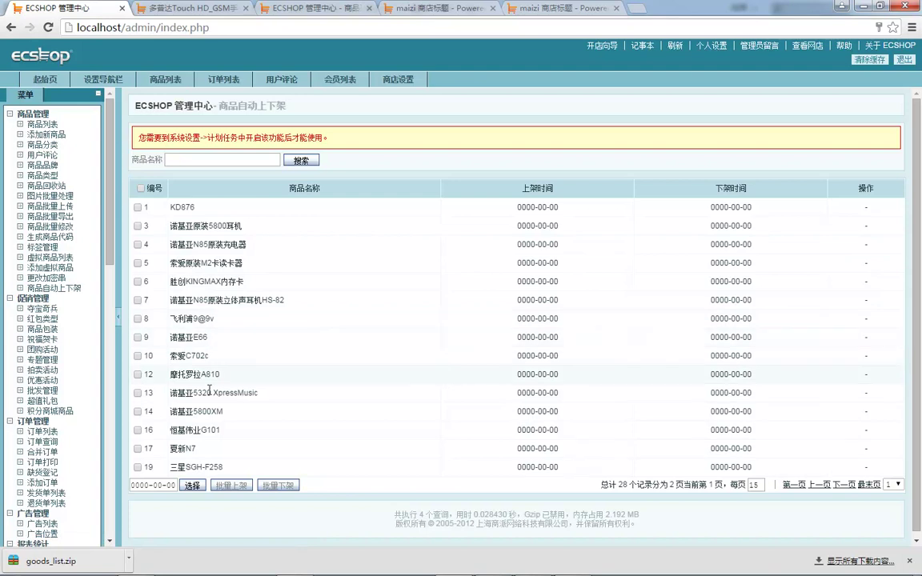
- Batch-schedule all first-page goods off-shelf on 2016-01-04, then go to the shop home page
{"action": "left_click", "coordinate": [141, 188]}
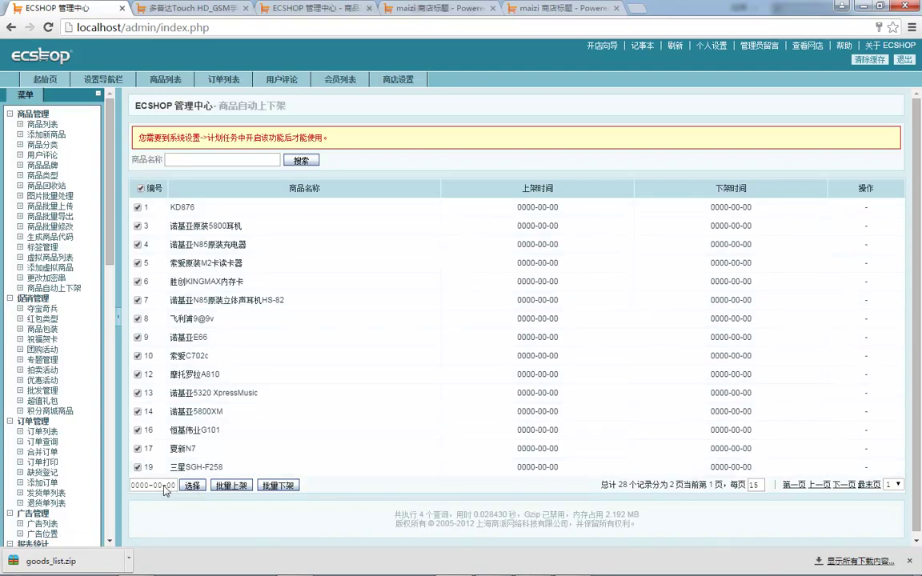
{"action": "left_click", "coordinate": [192, 486]}
{"action": "scroll", "coordinate": [196, 496], "scroll_direction": "down", "scroll_amount": 1}
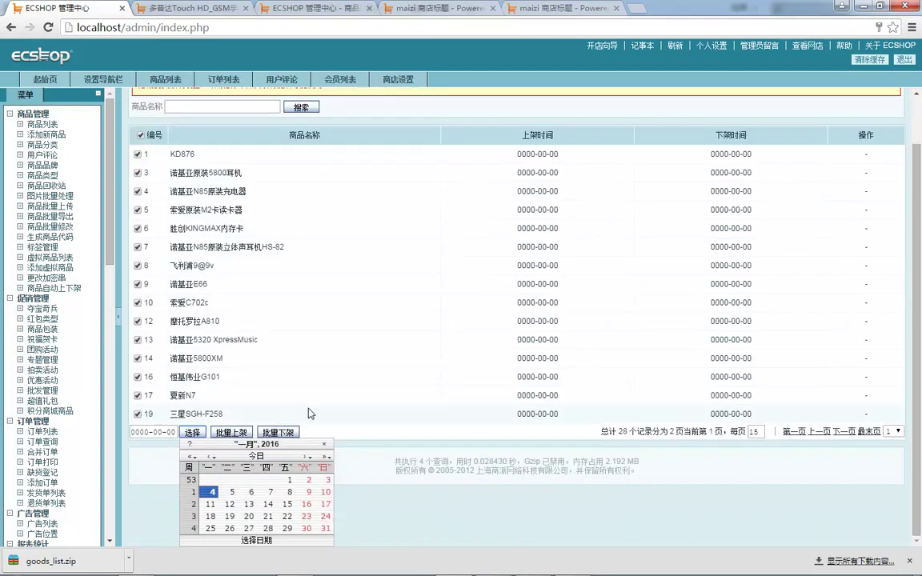
{"action": "left_click", "coordinate": [211, 495]}
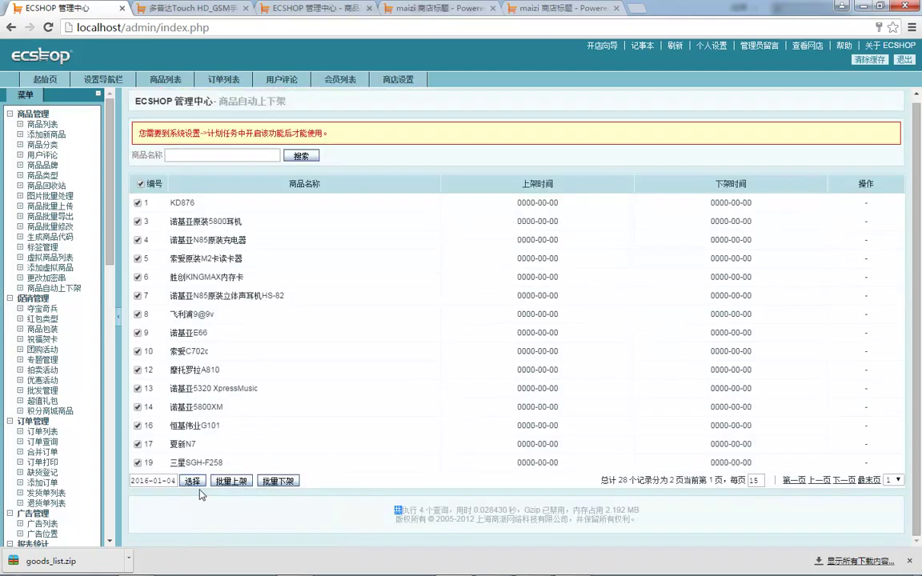
{"action": "left_click", "coordinate": [278, 482]}
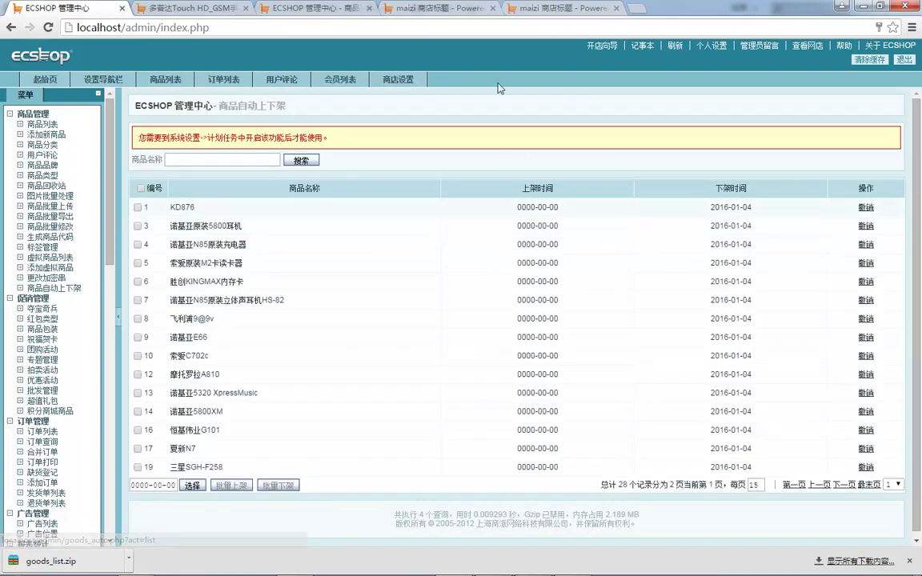
{"action": "left_click", "coordinate": [192, 8]}
{"action": "left_click", "coordinate": [180, 87]}
- Reload the storefront home page several times, glancing between the admin and shop tabs
{"action": "scroll", "coordinate": [97, 124], "scroll_direction": "down", "scroll_amount": 5}
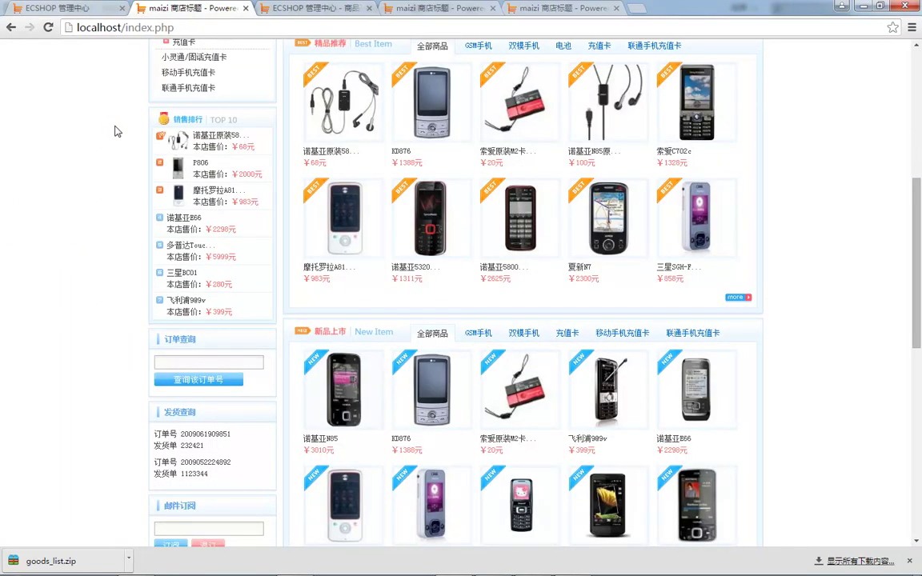
{"action": "key", "text": "F5"}
{"action": "key", "text": "F5"}
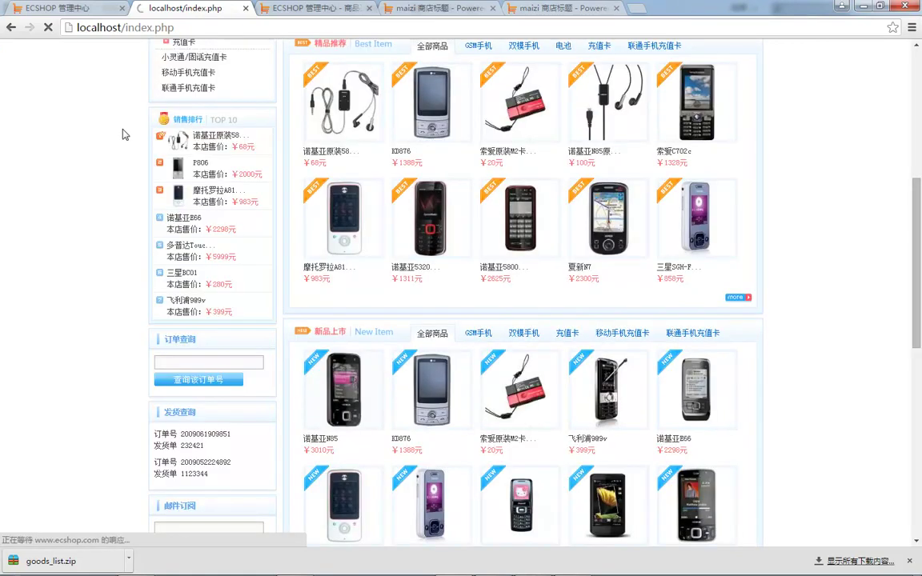
{"action": "key", "text": "F5"}
{"action": "key", "text": "F5"}
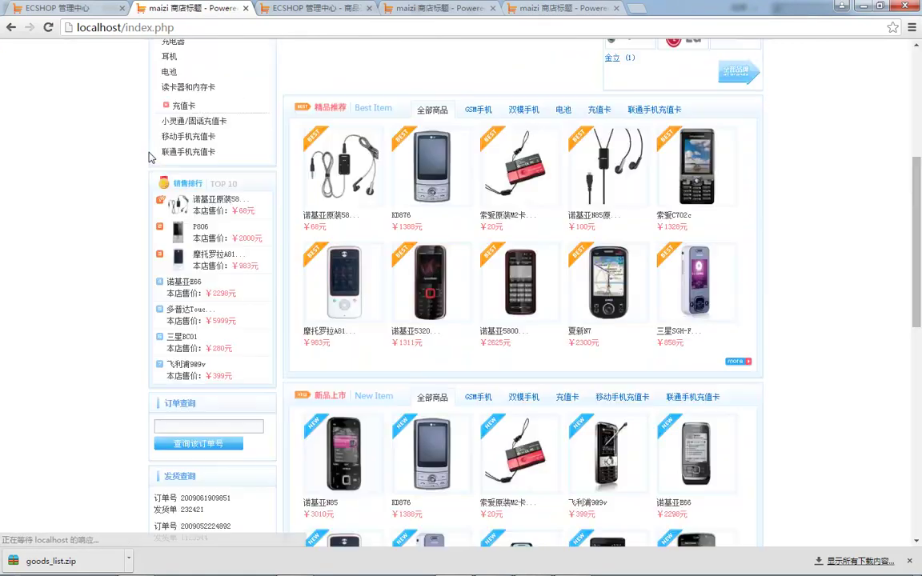
{"action": "key", "text": "F5"}
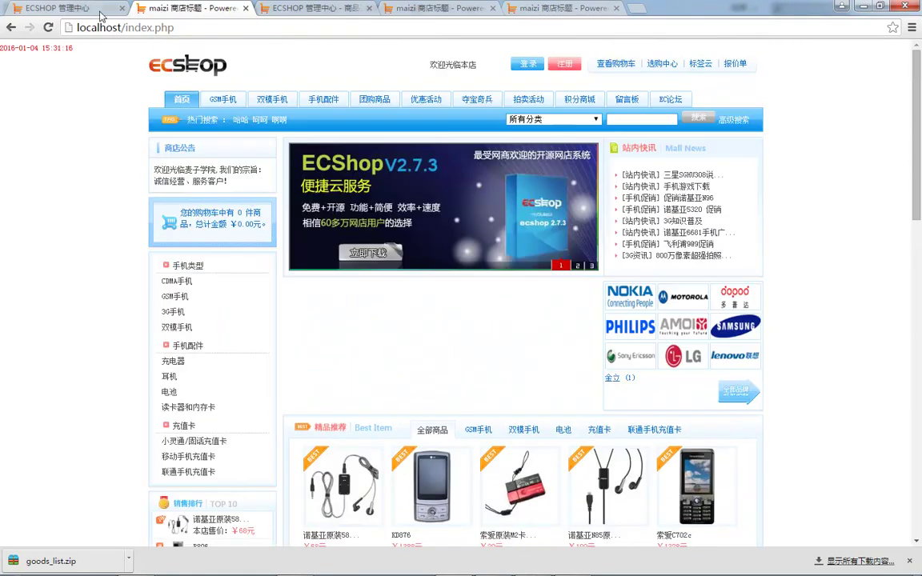
{"action": "left_click", "coordinate": [88, 8]}
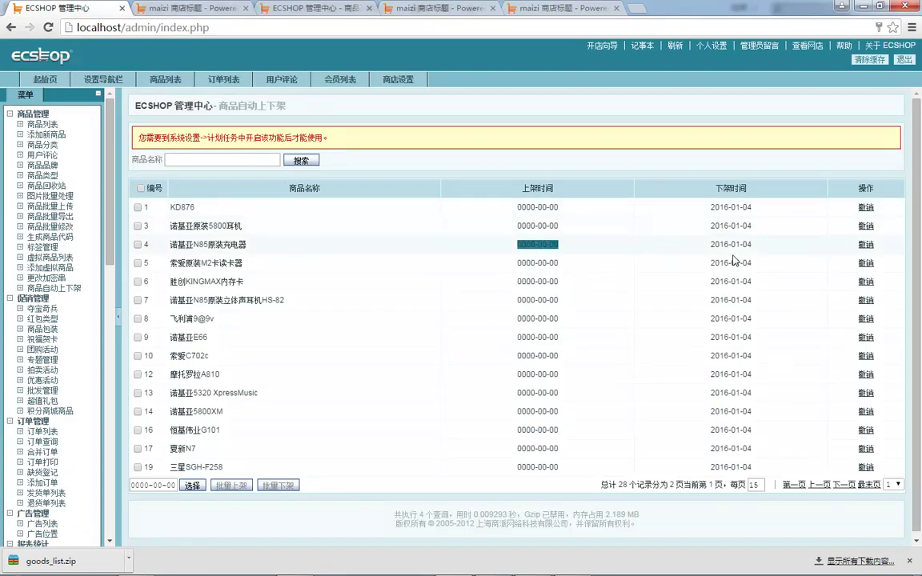
{"action": "mouse_move", "coordinate": [788, 570]}
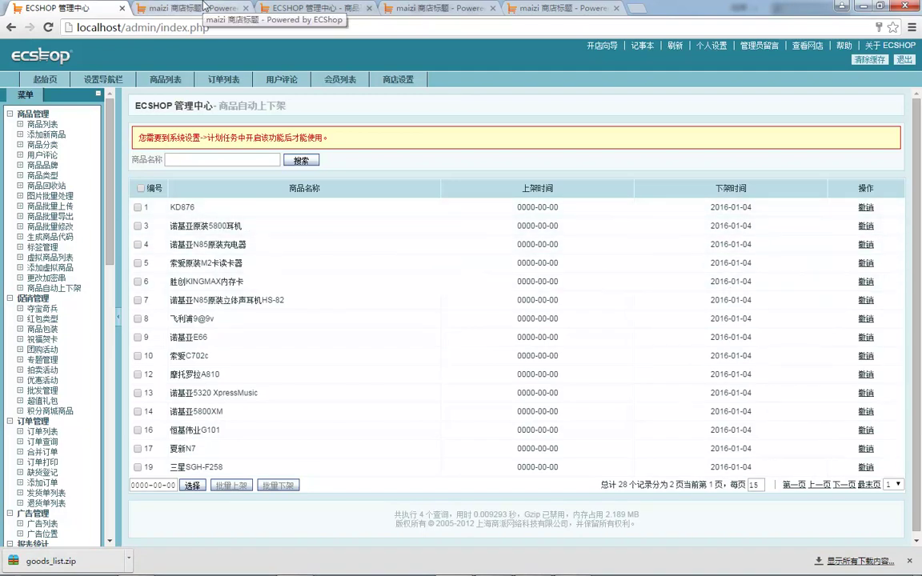
{"action": "left_click", "coordinate": [204, 7]}
{"action": "key", "text": "ctrl+shift+Tab"}
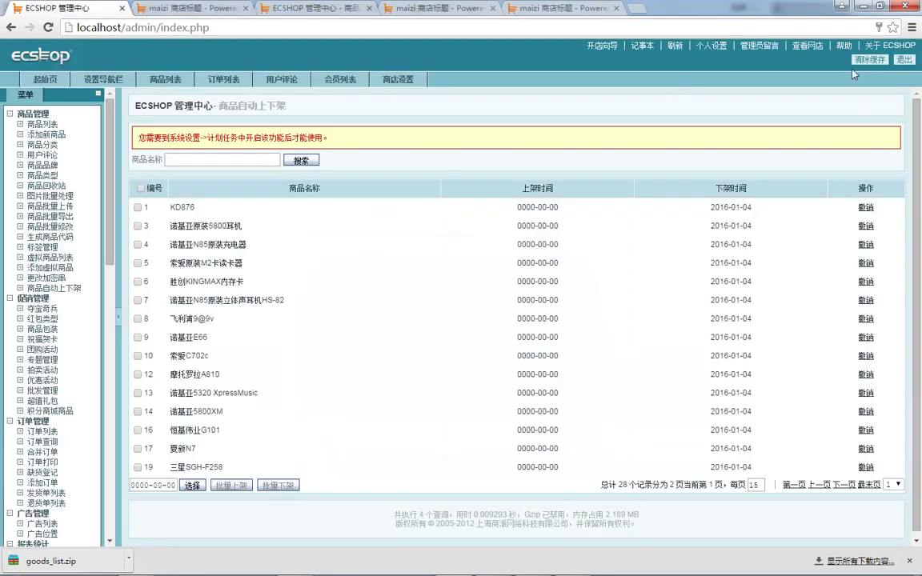
- Open the storefront from the admin and browse the GSM phones category
{"action": "left_click", "coordinate": [804, 47]}
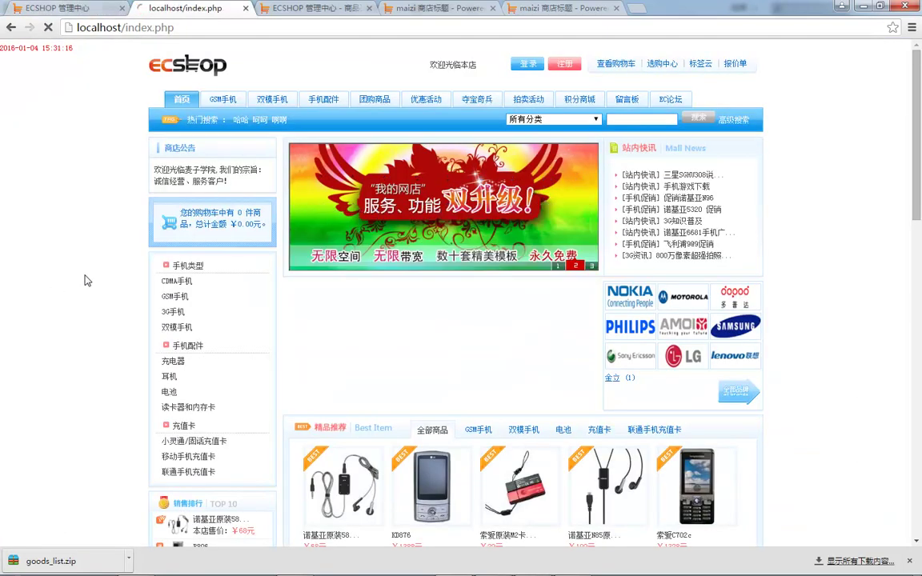
{"action": "scroll", "coordinate": [83, 282], "scroll_direction": "down", "scroll_amount": 3}
{"action": "scroll", "coordinate": [83, 282], "scroll_direction": "up", "scroll_amount": 3}
{"action": "left_click", "coordinate": [218, 99]}
{"action": "scroll", "coordinate": [220, 110], "scroll_direction": "down", "scroll_amount": 2}
{"action": "scroll", "coordinate": [220, 110], "scroll_direction": "down", "scroll_amount": 1}
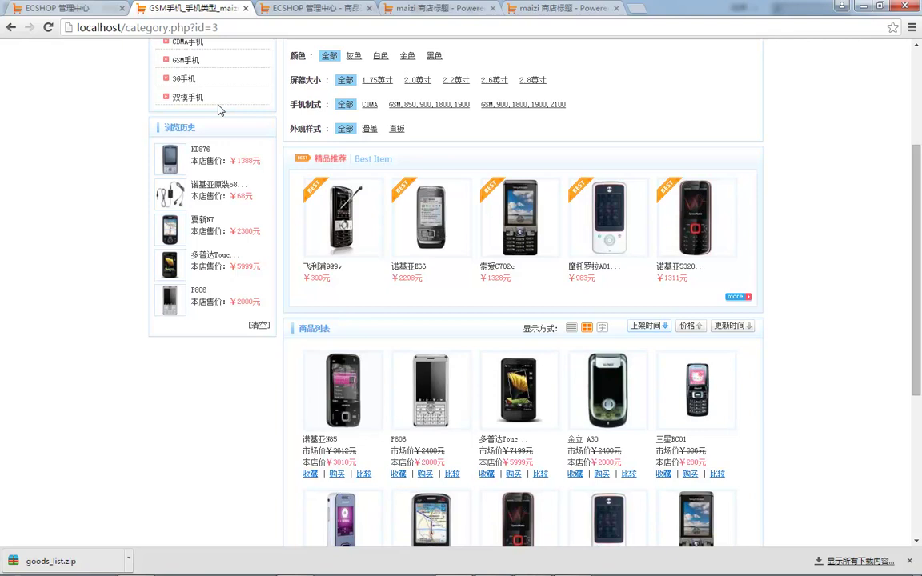
{"action": "scroll", "coordinate": [220, 110], "scroll_direction": "up", "scroll_amount": 3}
- Search the storefront for KD876 and open its product page
{"action": "left_click", "coordinate": [96, 8]}
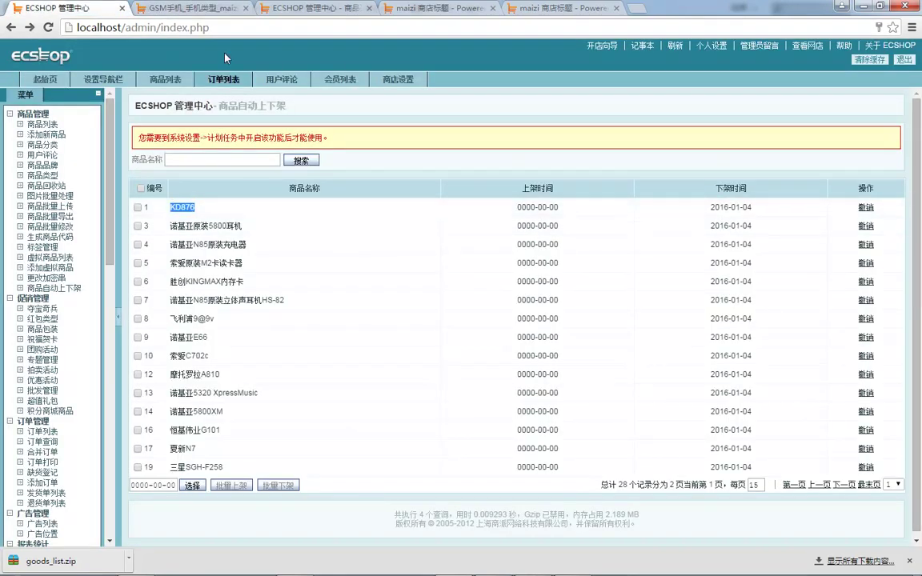
{"action": "left_click", "coordinate": [183, 8]}
{"action": "type", "text": "KD876"}
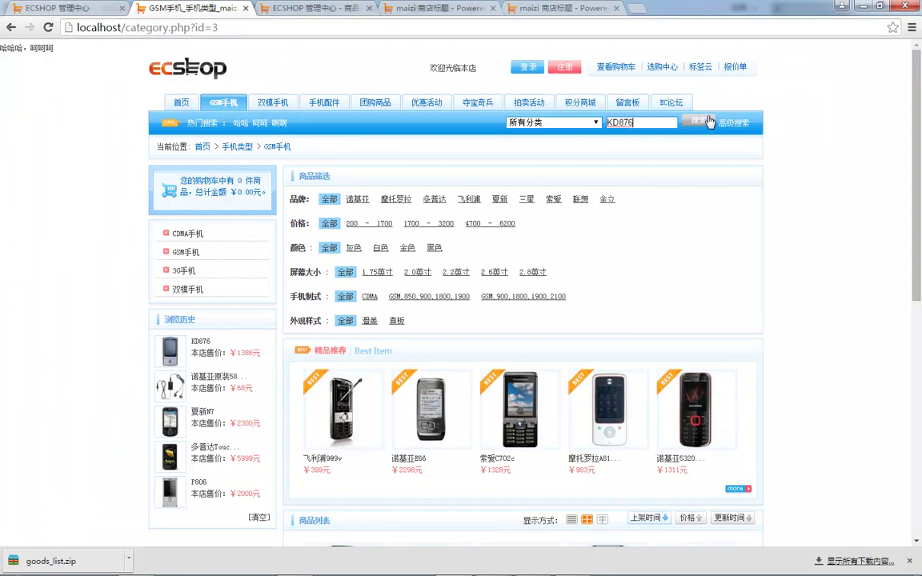
{"action": "left_click", "coordinate": [684, 124]}
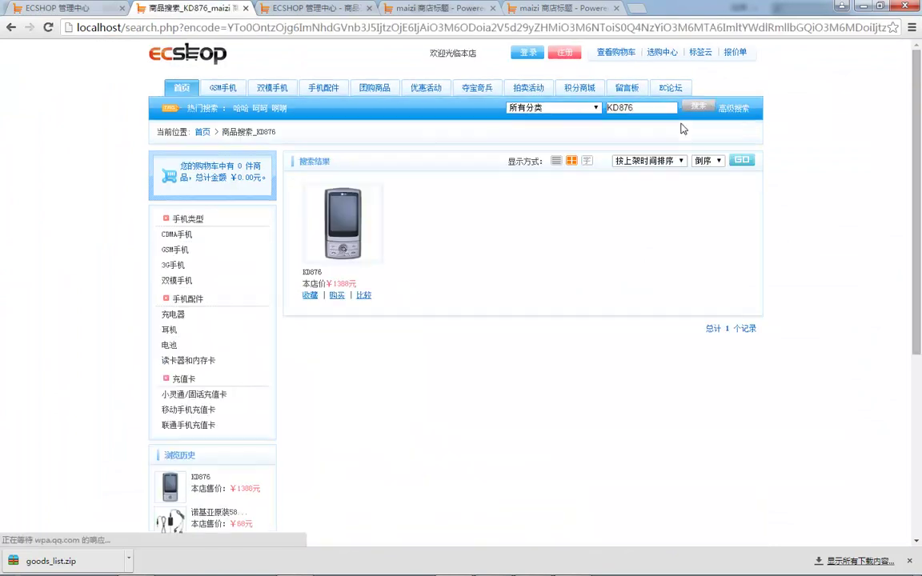
{"action": "left_click", "coordinate": [340, 230]}
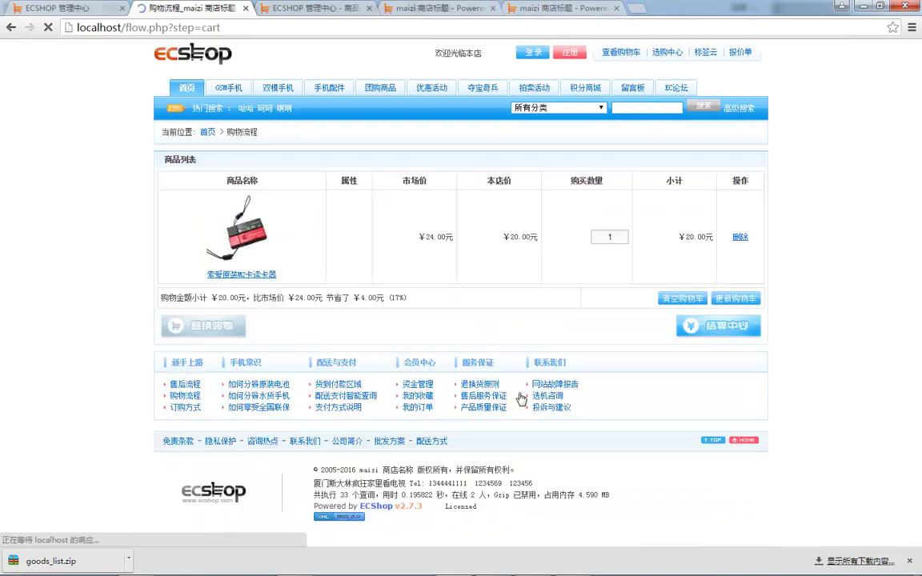
{"action": "left_click", "coordinate": [10, 29]}
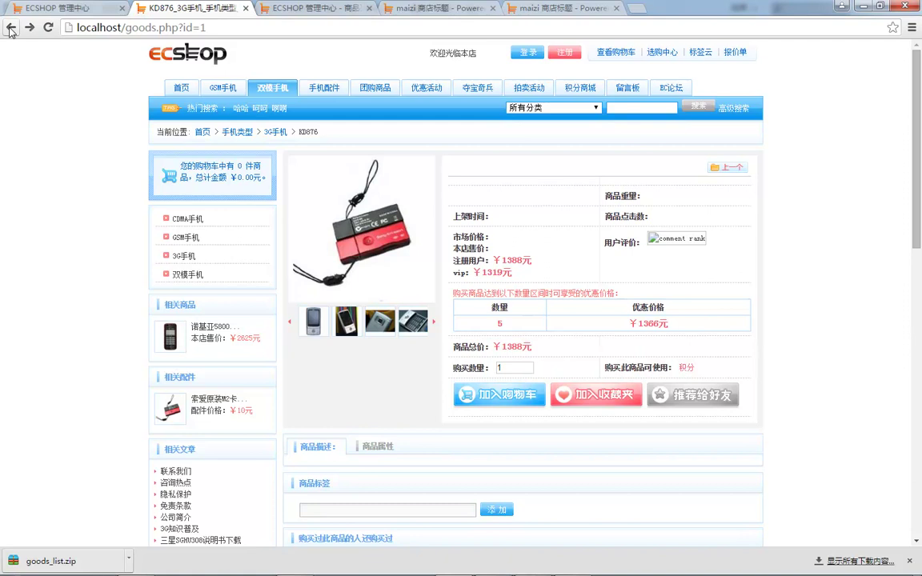
- View both KD876 gallery photos, open 索爱原装M2卡读卡器, then return to the admin tab
{"action": "left_click", "coordinate": [345, 323]}
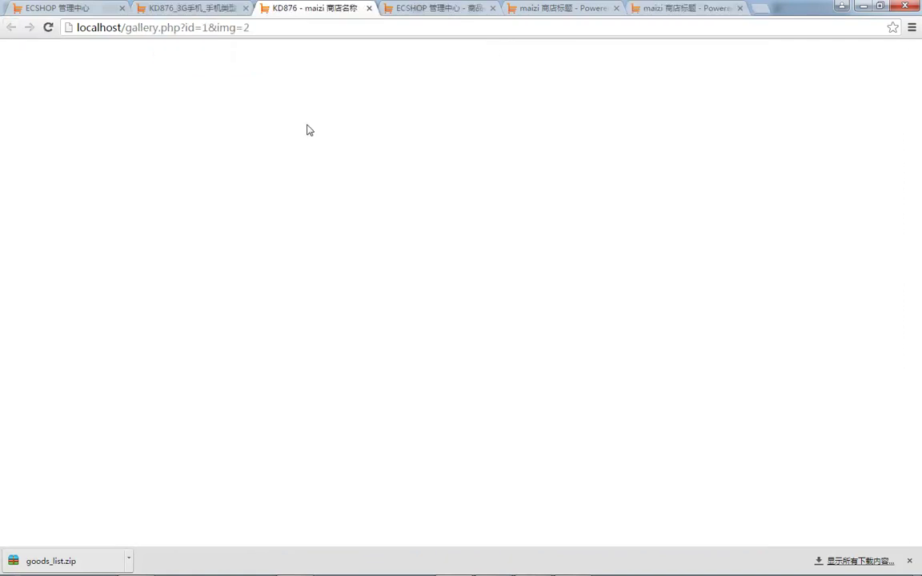
{"action": "left_click", "coordinate": [368, 8]}
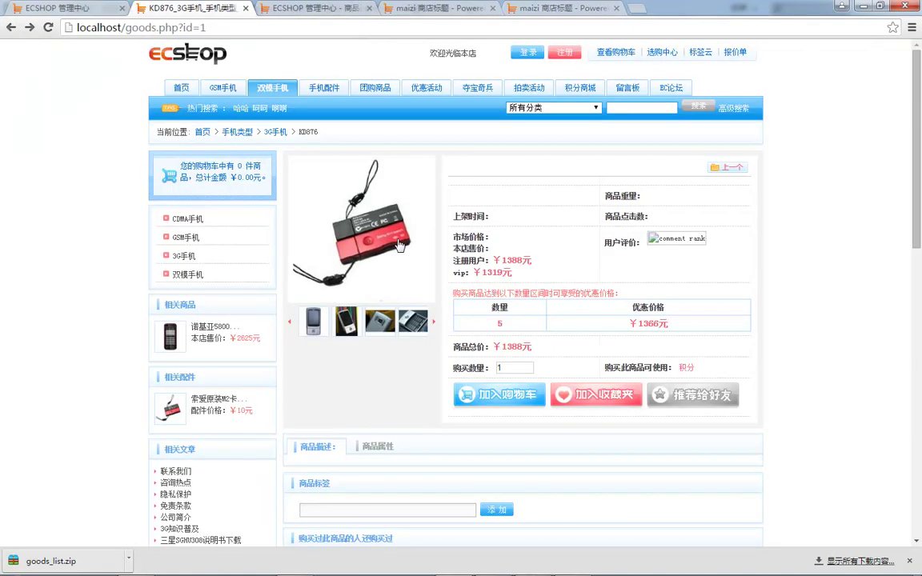
{"action": "left_click", "coordinate": [318, 330]}
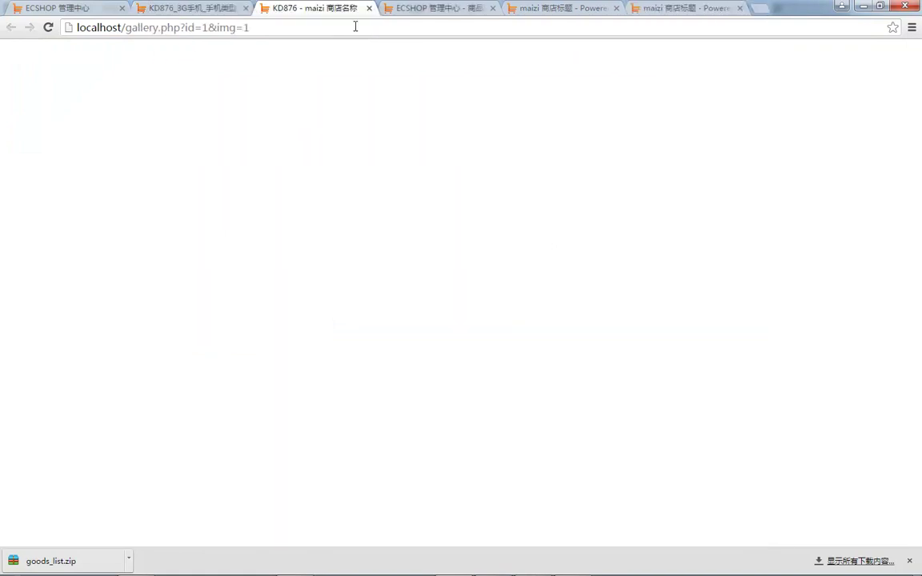
{"action": "left_click", "coordinate": [367, 8]}
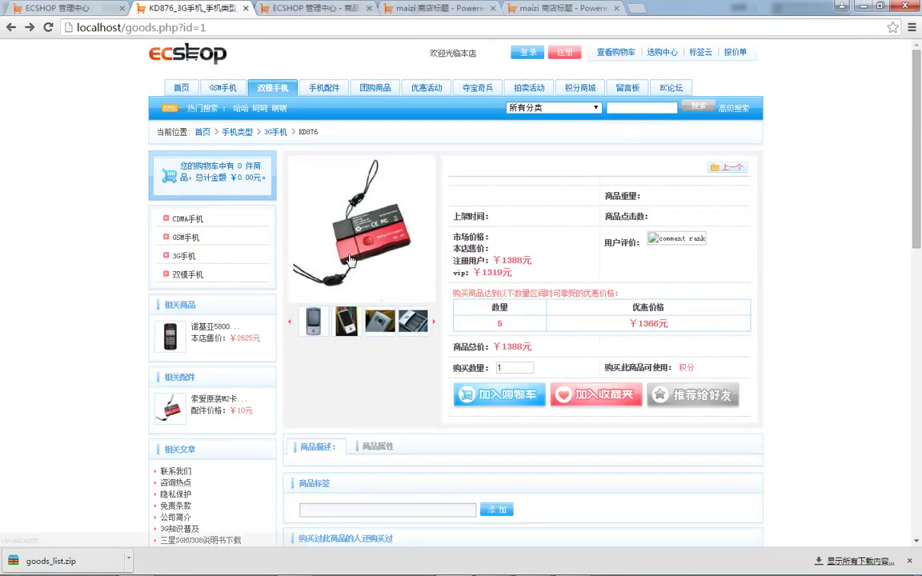
{"action": "left_click", "coordinate": [178, 411]}
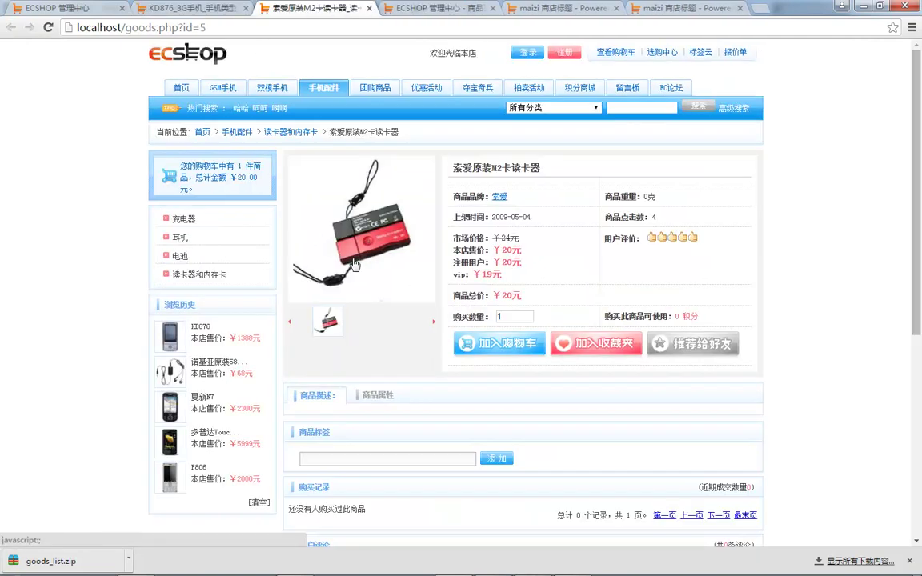
{"action": "key", "text": "ctrl+1"}
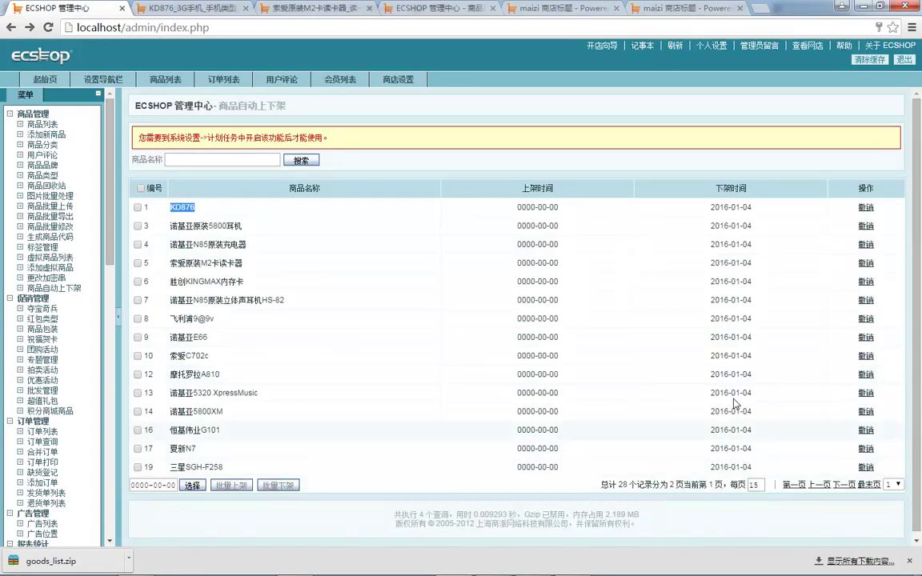
- Select all listed goods and batch-schedule them off-shelf on 2016-01-05
{"action": "left_click", "coordinate": [141, 189]}
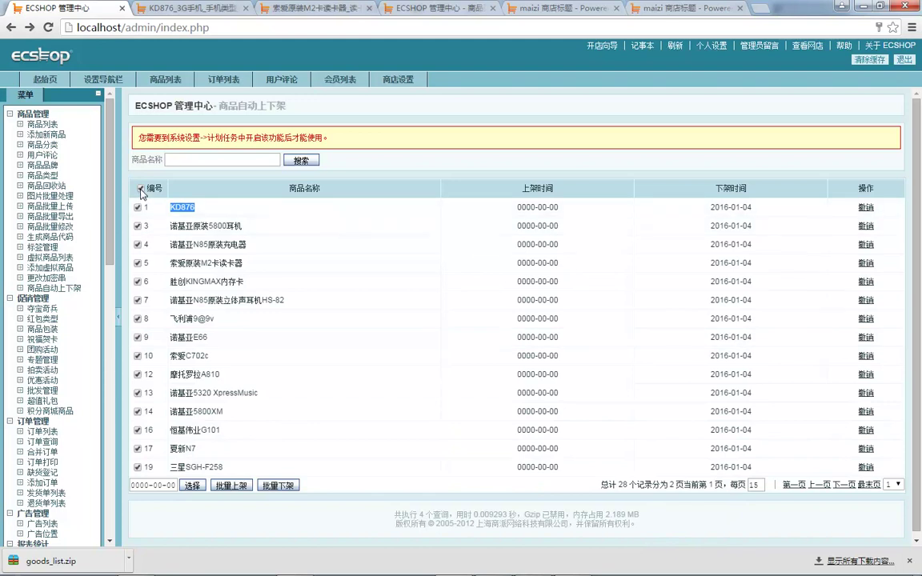
{"action": "left_click", "coordinate": [192, 486]}
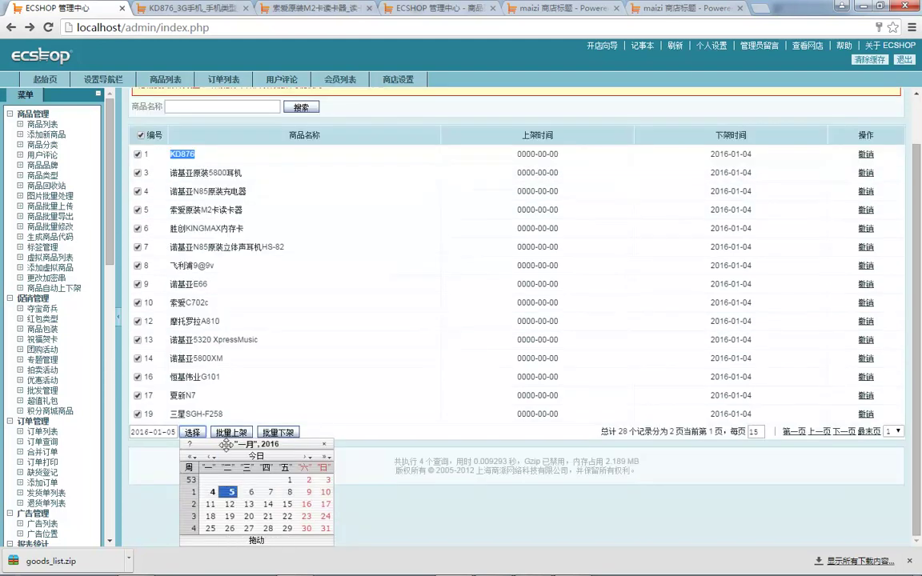
{"action": "left_click", "coordinate": [275, 433]}
{"action": "left_click", "coordinate": [286, 482]}
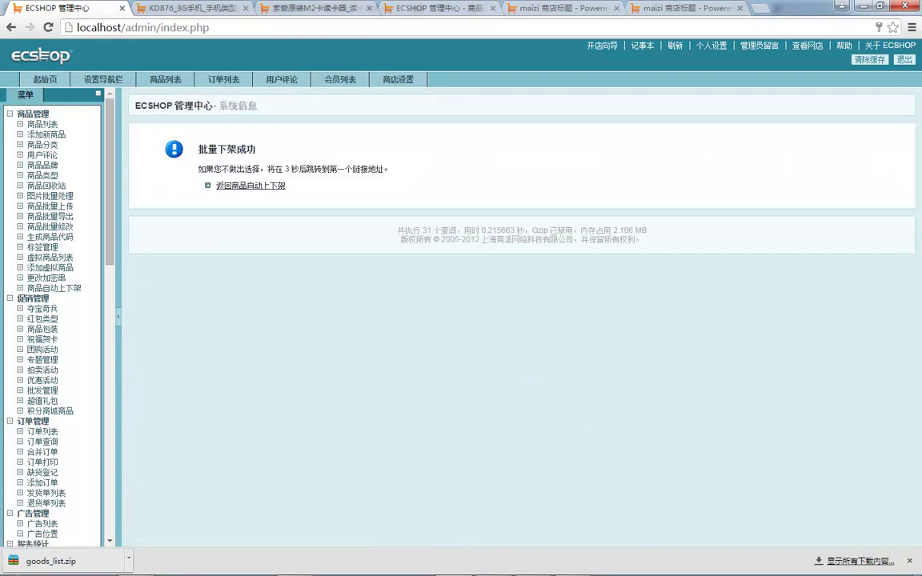
{"action": "left_click", "coordinate": [888, 571]}
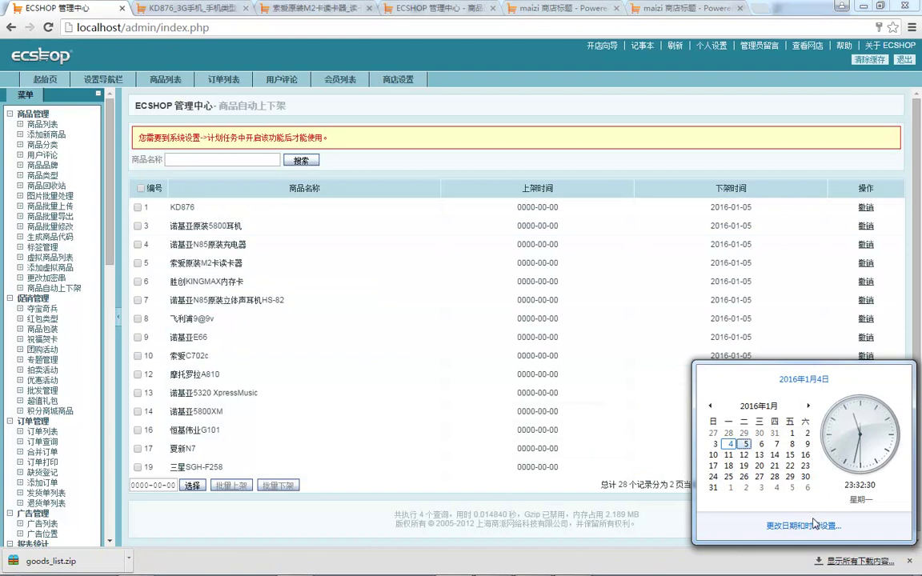
- Change the Windows system date to 2016年1月5日 and confirm
{"action": "left_click", "coordinate": [818, 525]}
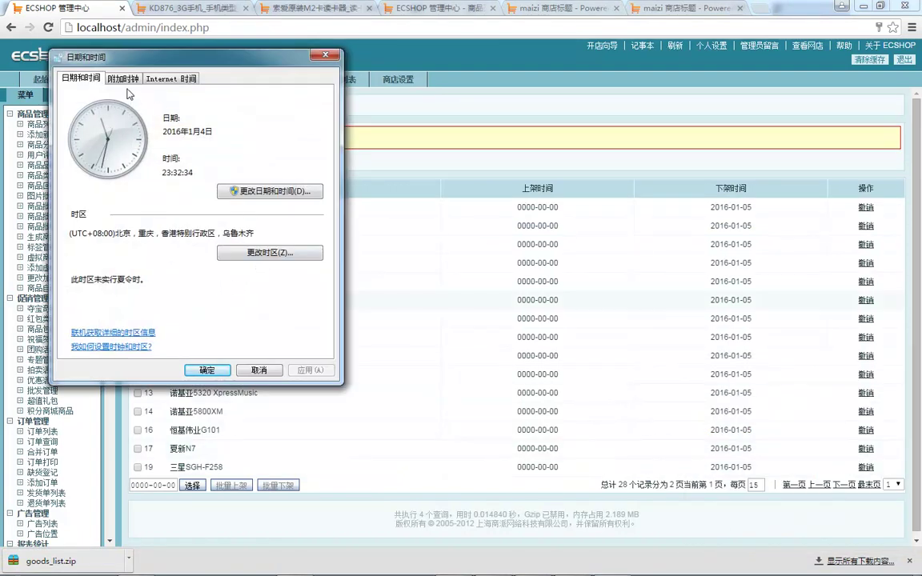
{"action": "left_click", "coordinate": [255, 192]}
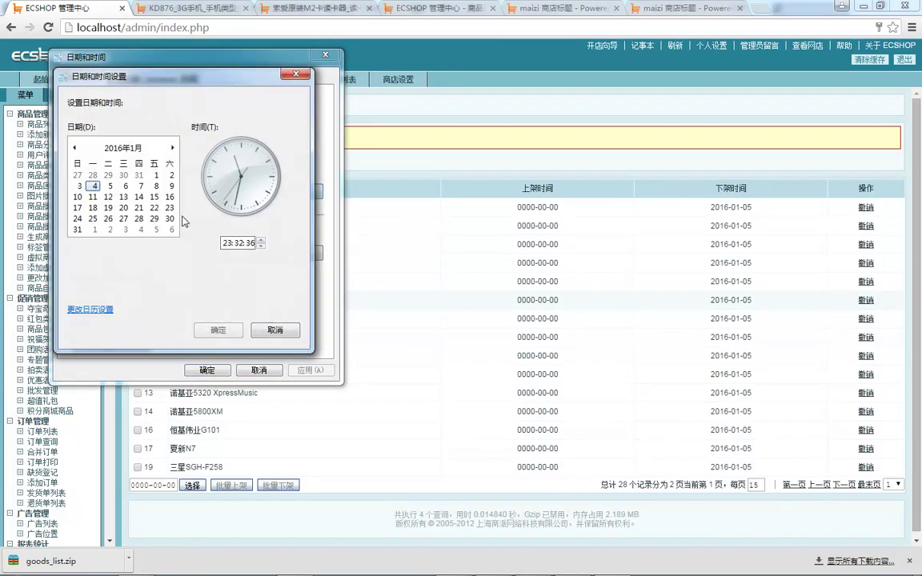
{"action": "left_click", "coordinate": [218, 329]}
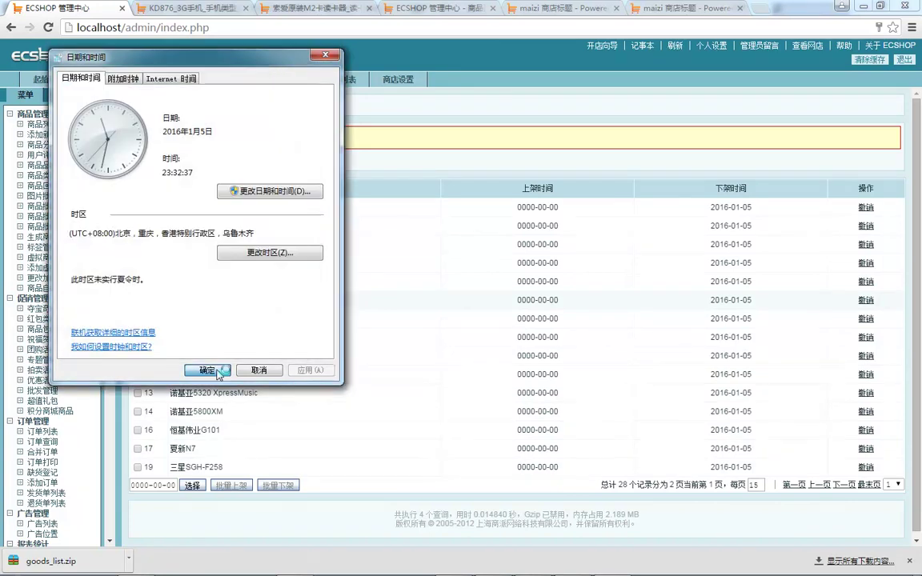
{"action": "key", "text": "Return"}
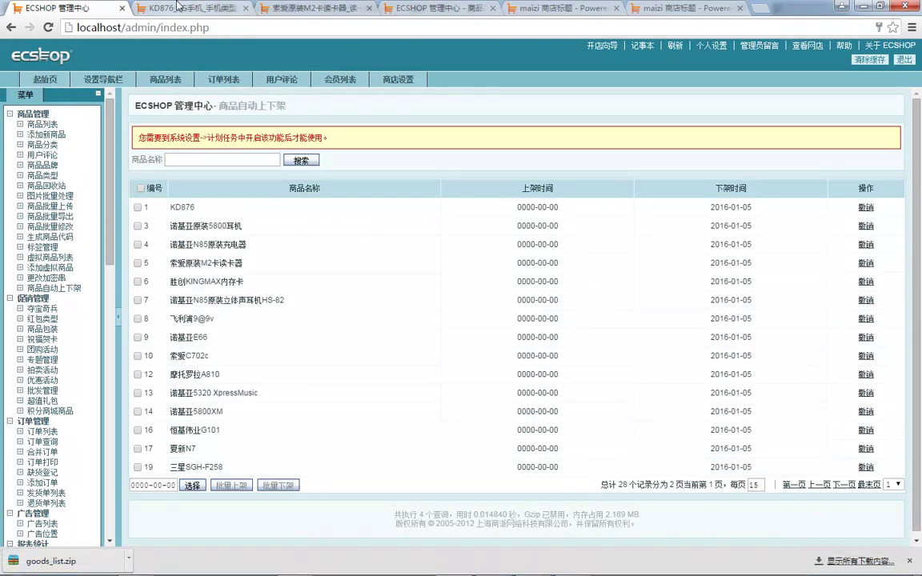
- Open and reload the storefront home page from the KD876 tab, then switch to the admin tab
{"action": "left_click", "coordinate": [177, 6]}
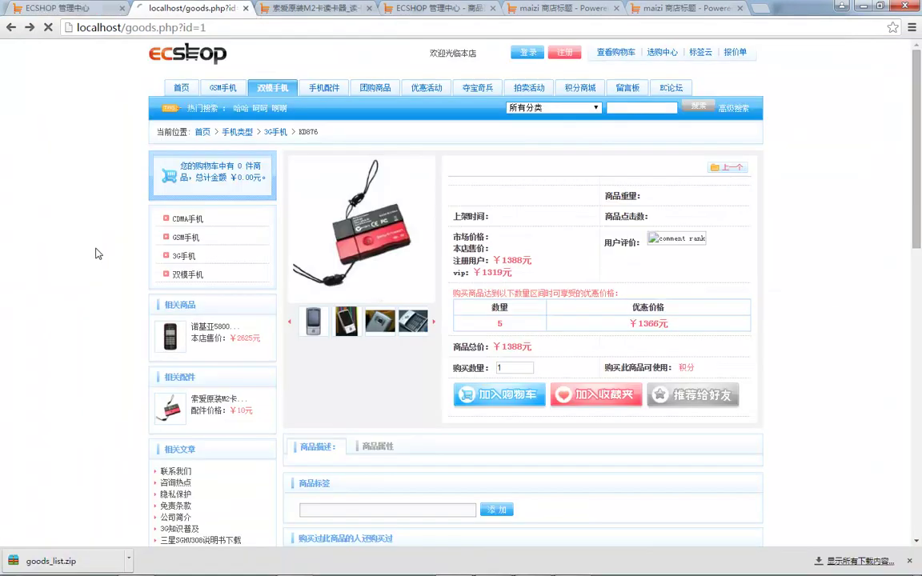
{"action": "left_click", "coordinate": [178, 90]}
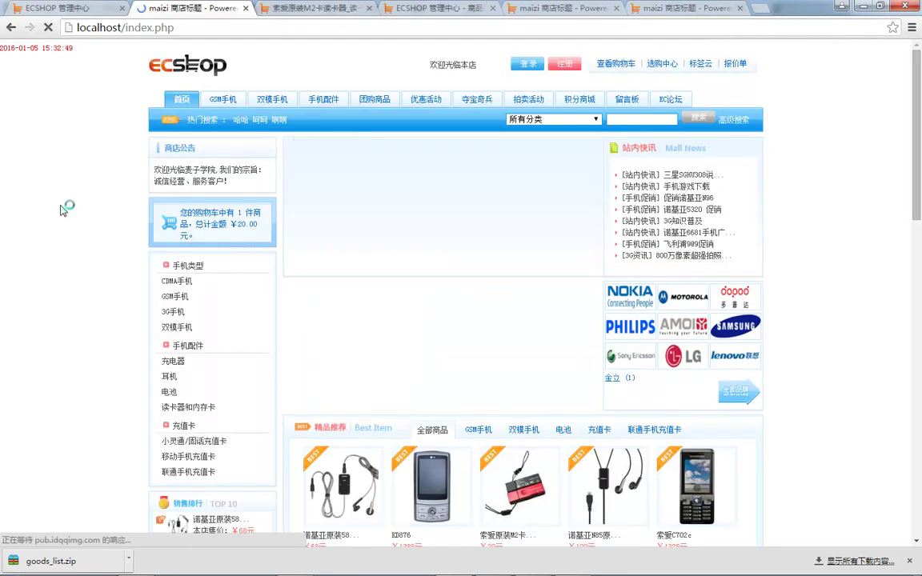
{"action": "scroll", "coordinate": [66, 211], "scroll_direction": "down", "scroll_amount": 4}
{"action": "key", "text": "F5"}
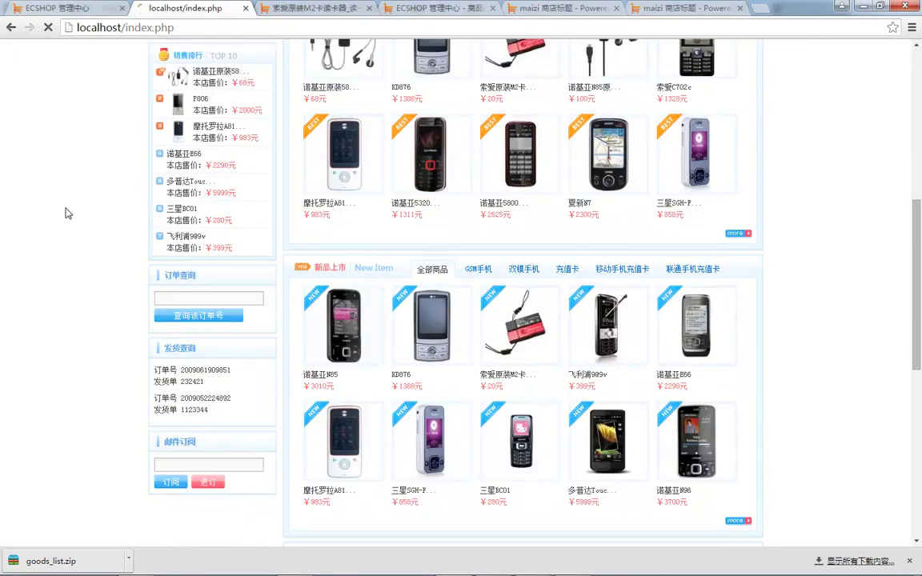
{"action": "left_click", "coordinate": [97, 9]}
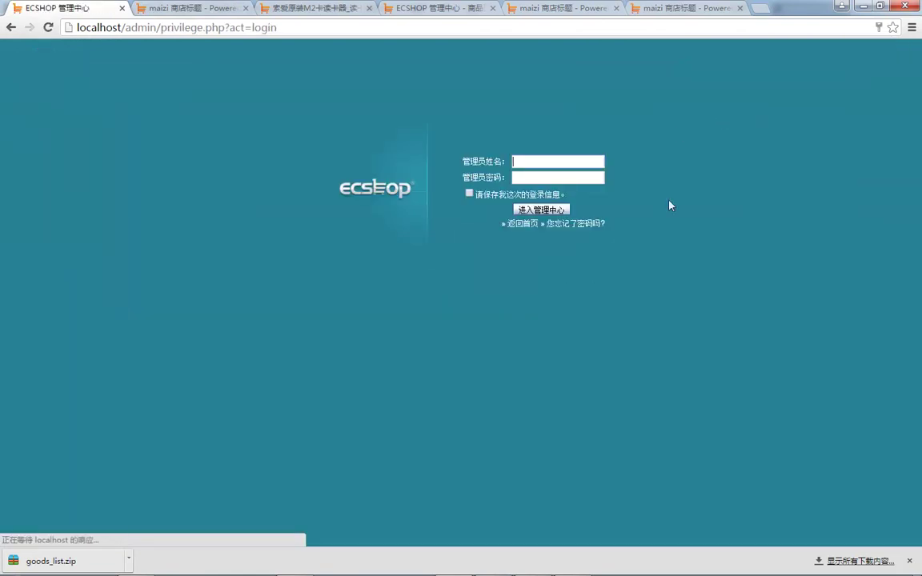
- Log in to the admin, install the 自动处理 scheduled task under 计划任务, and view the shop
{"action": "left_click", "coordinate": [542, 210]}
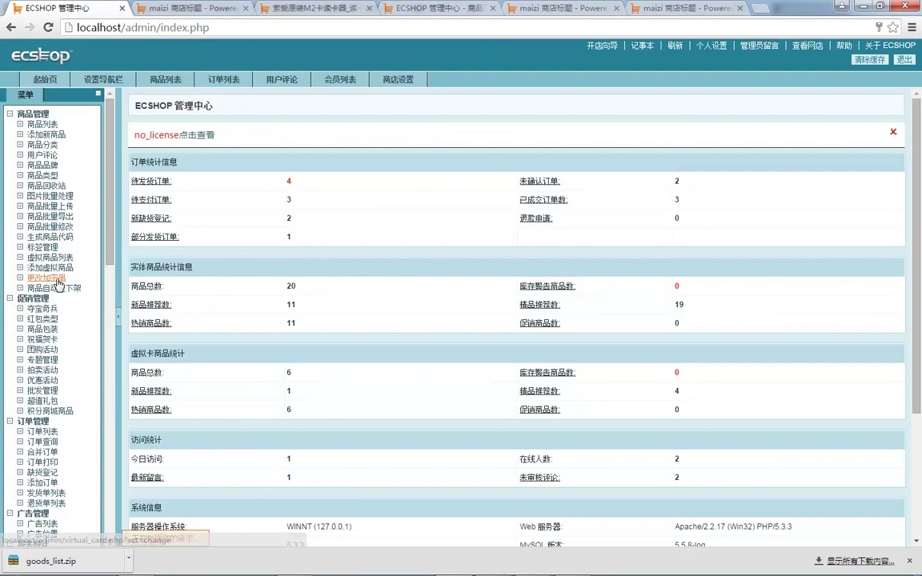
{"action": "left_click", "coordinate": [60, 290]}
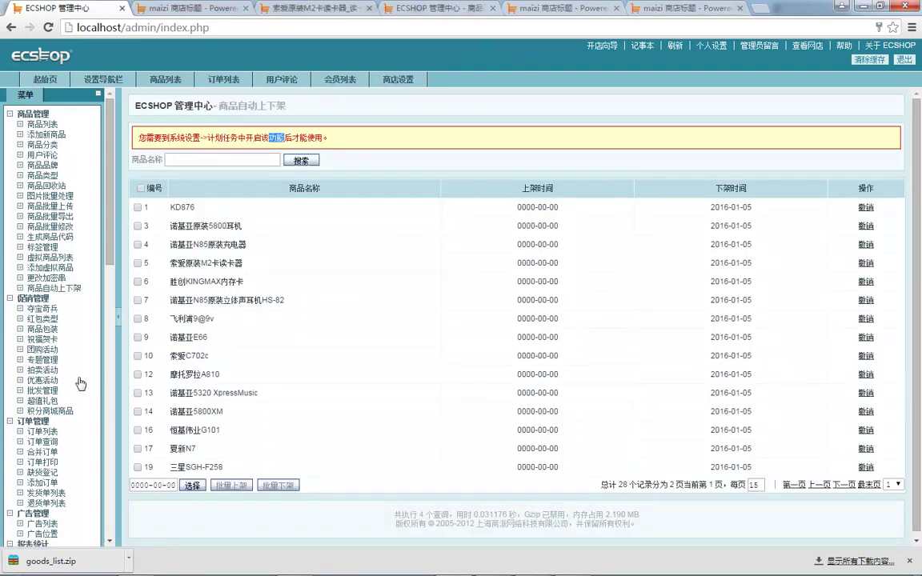
{"action": "scroll", "coordinate": [154, 236], "scroll_direction": "down", "scroll_amount": 1}
{"action": "scroll", "coordinate": [80, 375], "scroll_direction": "down", "scroll_amount": 4}
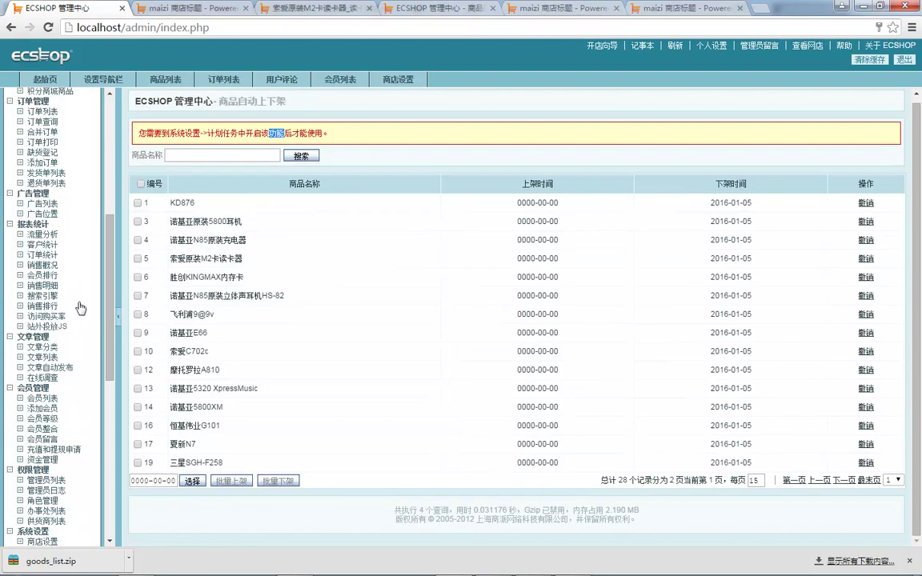
{"action": "scroll", "coordinate": [72, 336], "scroll_direction": "down", "scroll_amount": 3}
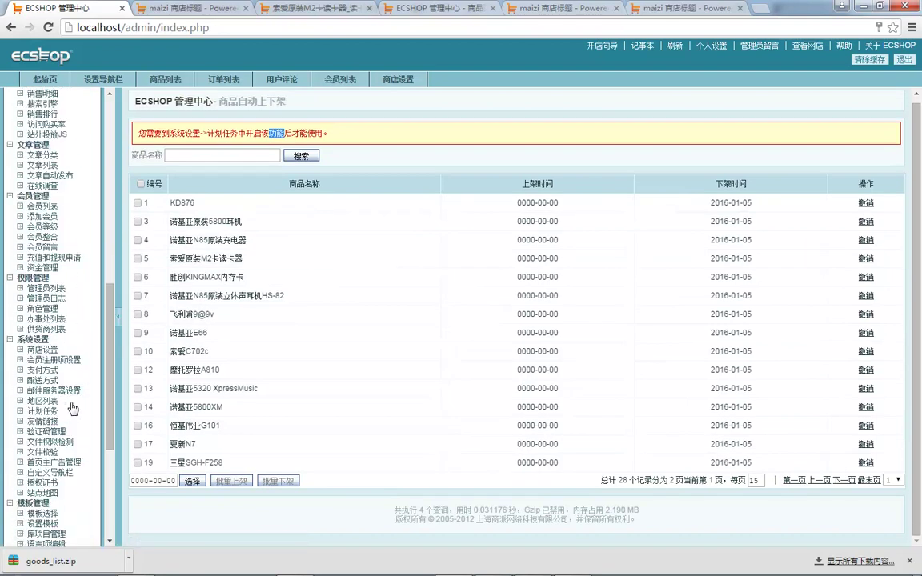
{"action": "left_click", "coordinate": [49, 410]}
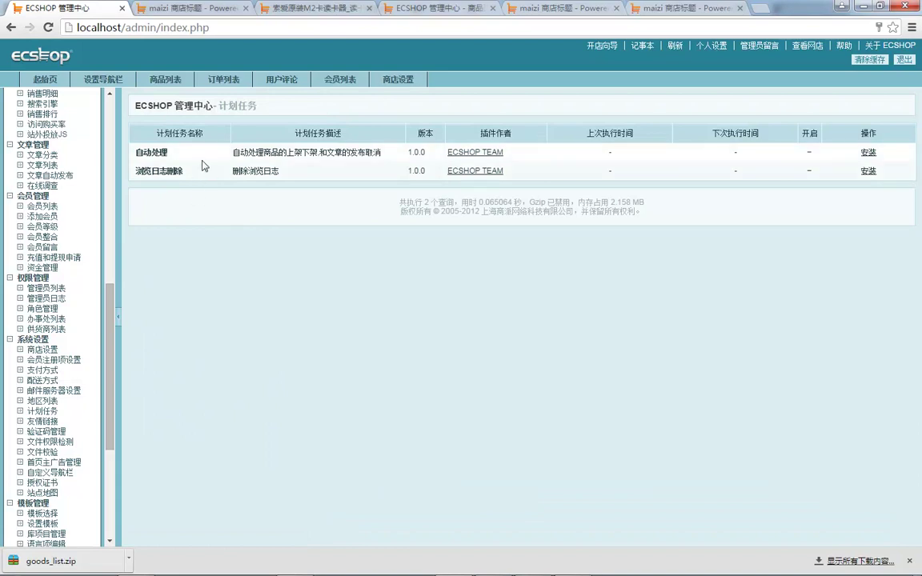
{"action": "left_click", "coordinate": [868, 152]}
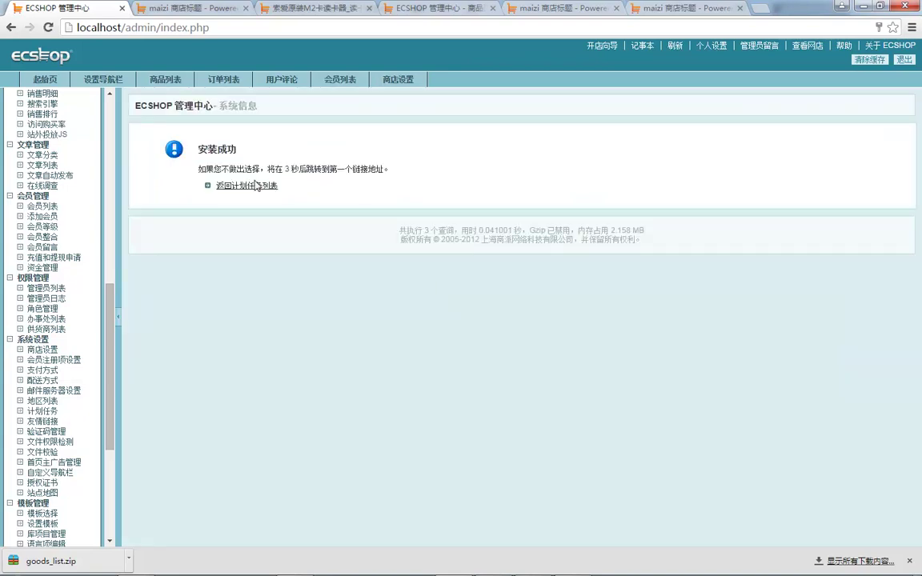
{"action": "left_click", "coordinate": [800, 46]}
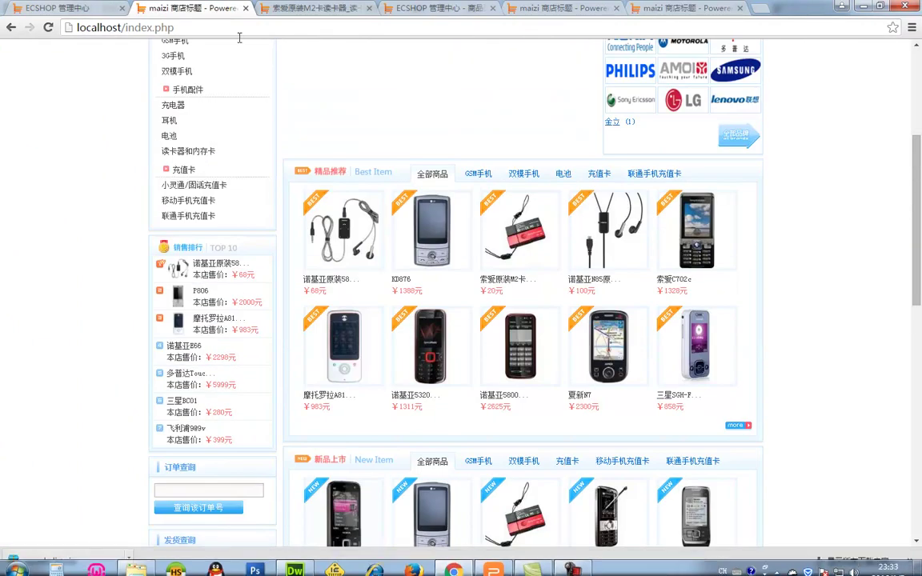
- Return to the admin and open the 商品自动上下架 goods list
{"action": "left_click", "coordinate": [56, 8]}
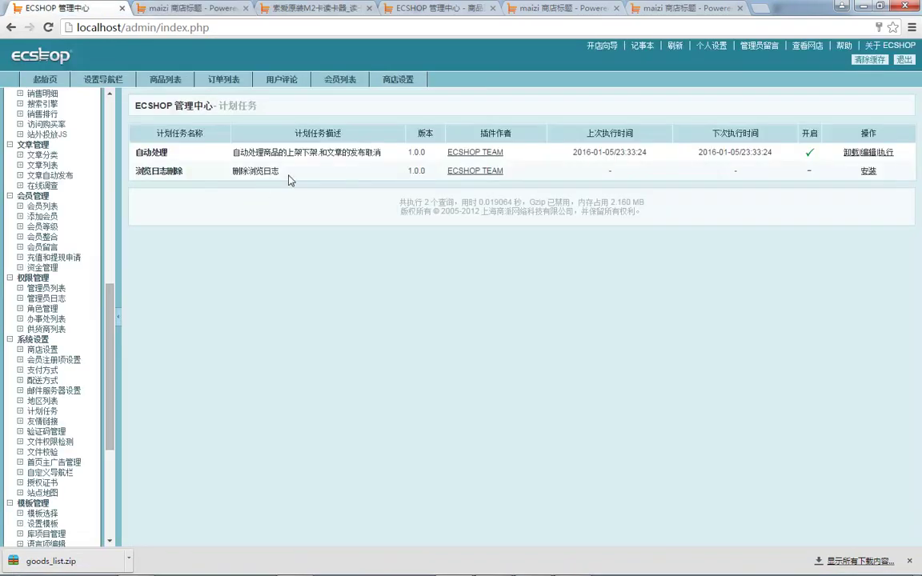
{"action": "scroll", "coordinate": [102, 205], "scroll_direction": "up", "scroll_amount": 5}
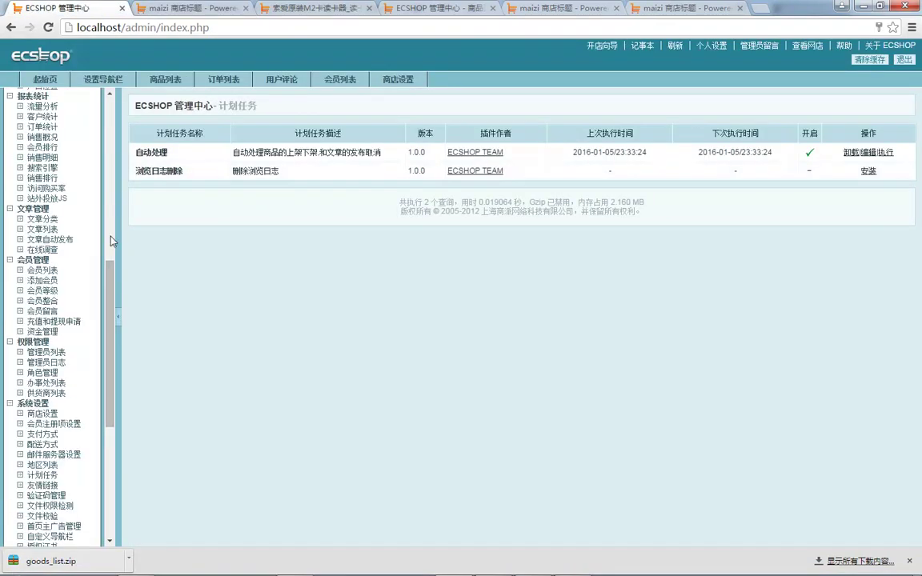
{"action": "scroll", "coordinate": [76, 138], "scroll_direction": "up", "scroll_amount": 2}
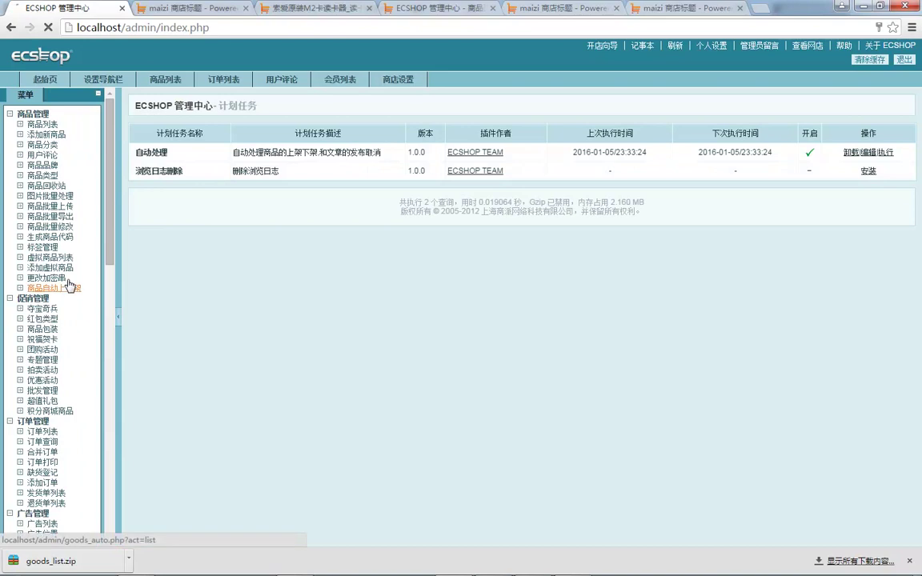
{"action": "left_click", "coordinate": [66, 286]}
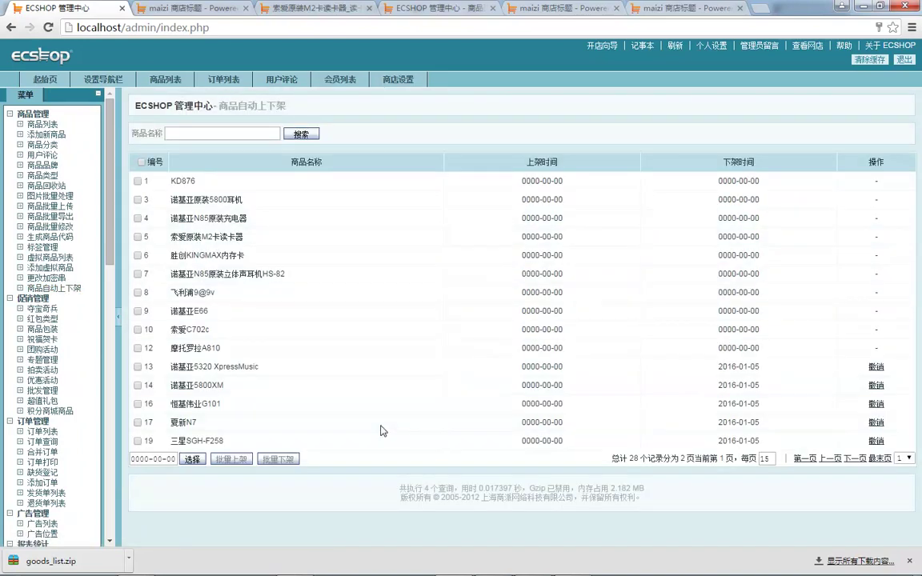
- Set 2016-01-05 as the off-shelf date for all listed goods via 批量下架, then reload the storefront
{"action": "left_click", "coordinate": [141, 162]}
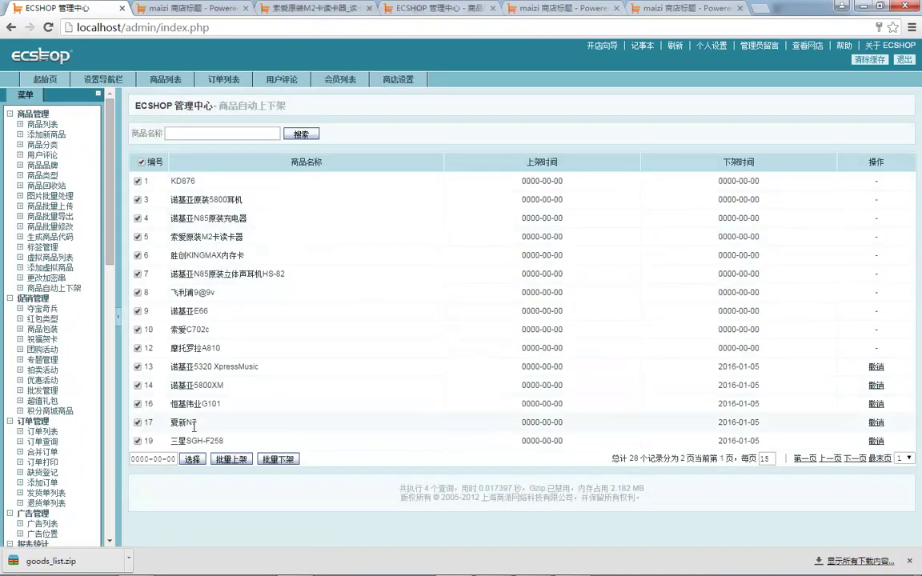
{"action": "left_click", "coordinate": [194, 460]}
{"action": "left_click", "coordinate": [231, 491]}
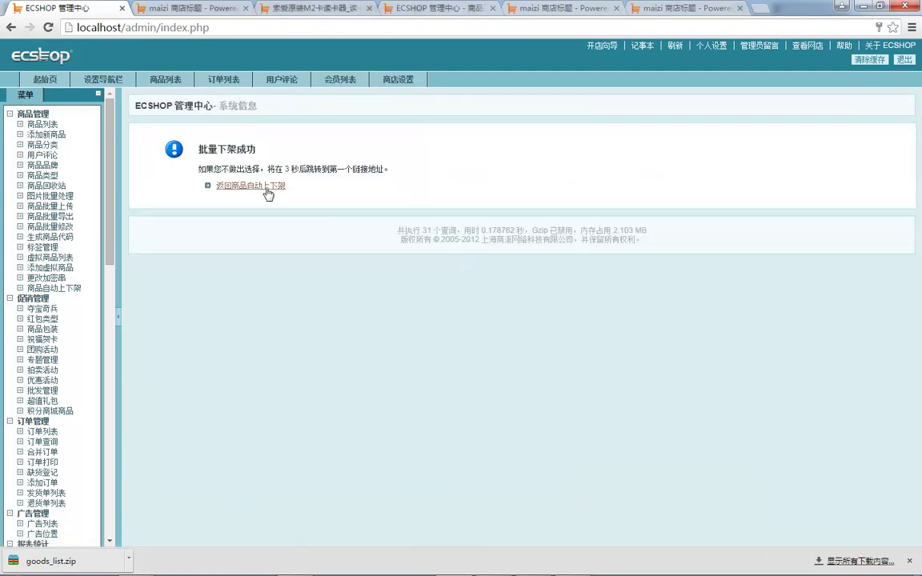
{"action": "left_click", "coordinate": [268, 192]}
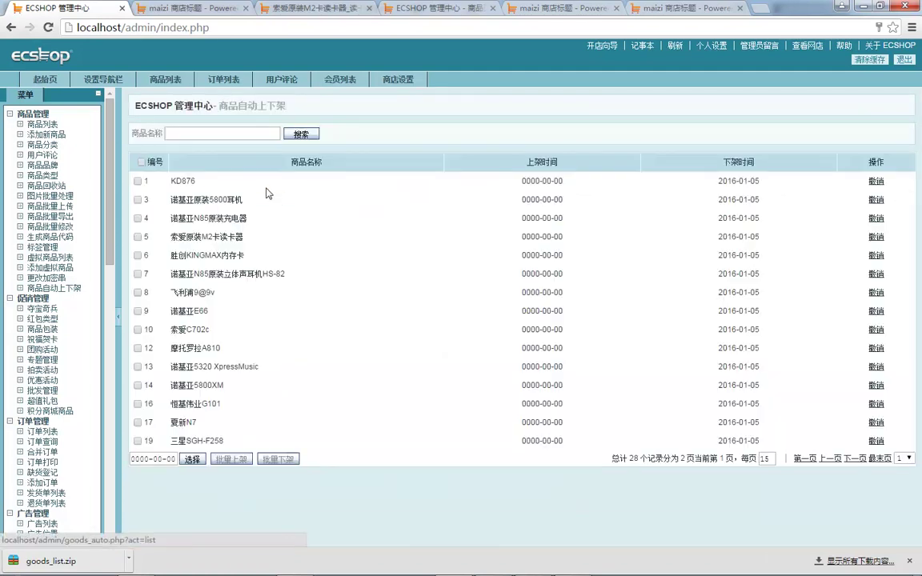
{"action": "left_click", "coordinate": [243, 7]}
{"action": "key", "text": "F5"}
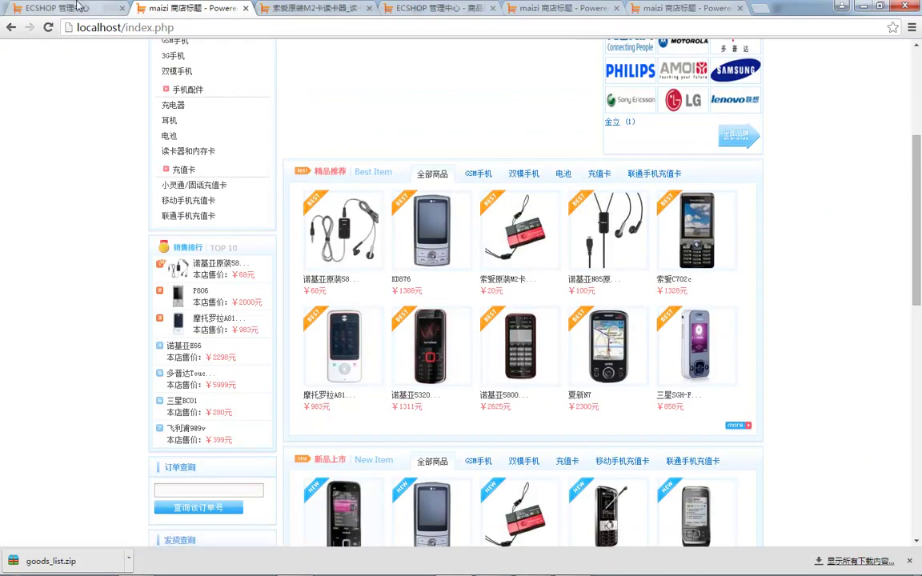
- Refresh the 商品自动上下架 list and storefront until the shelving dates reset to 0000-00-00
{"action": "key", "text": "ctrl+shift+Tab"}
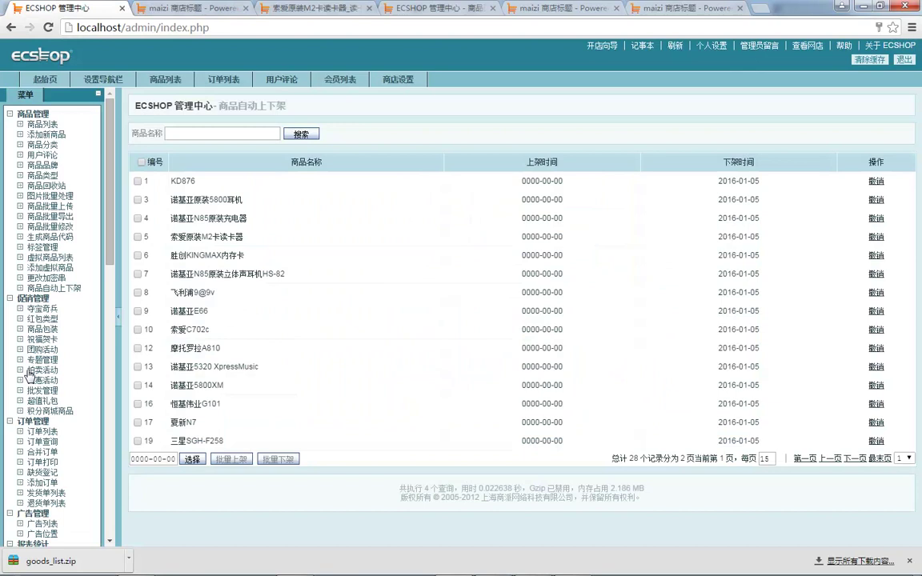
{"action": "left_click", "coordinate": [69, 290]}
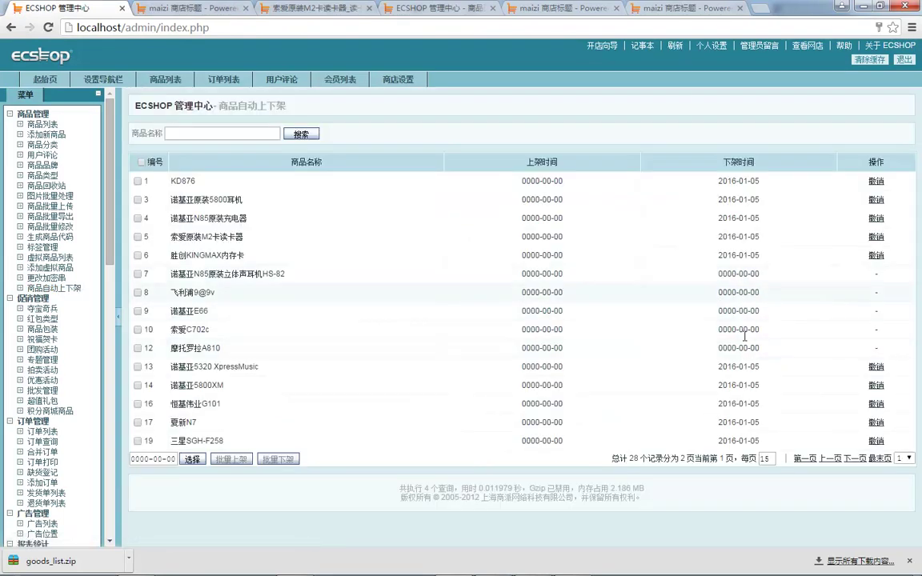
{"action": "left_click", "coordinate": [172, 8]}
{"action": "key", "text": "F5"}
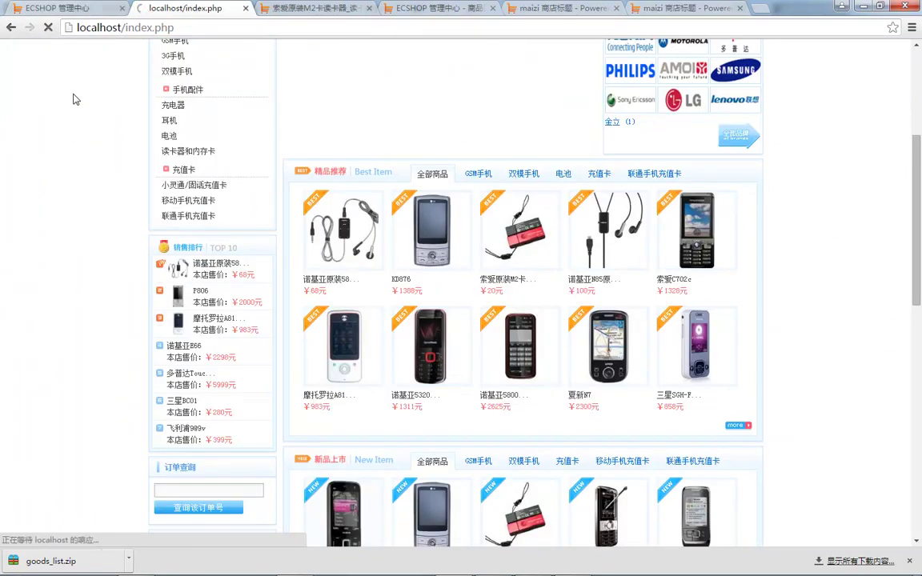
{"action": "left_click", "coordinate": [73, 8]}
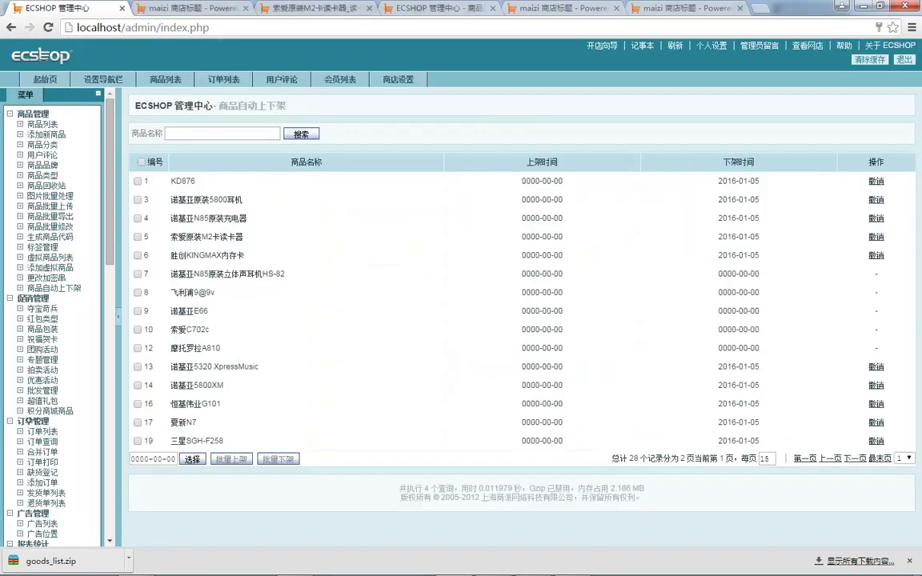
{"action": "left_click", "coordinate": [56, 288]}
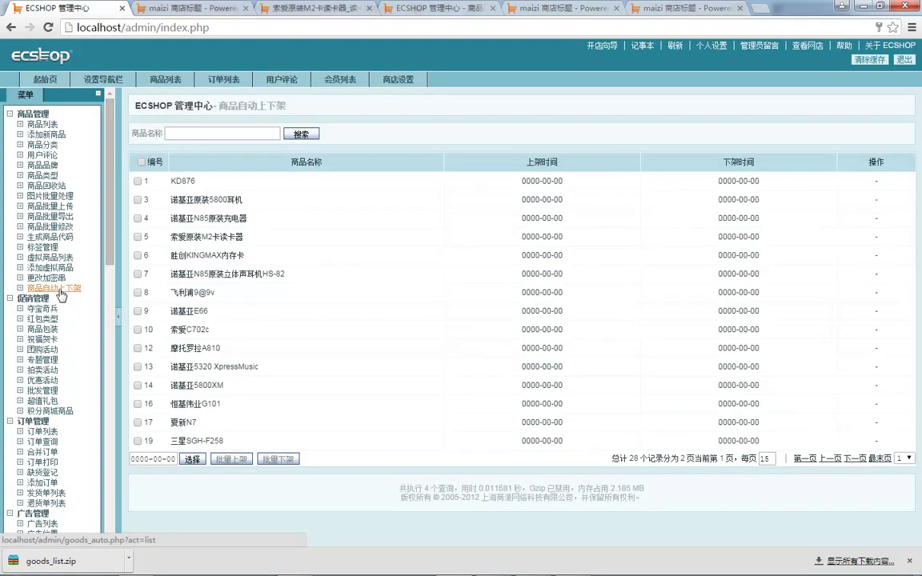
- Open the KD876 product page and try adding it to the cart, getting the off-shelf alert
{"action": "left_click", "coordinate": [194, 7]}
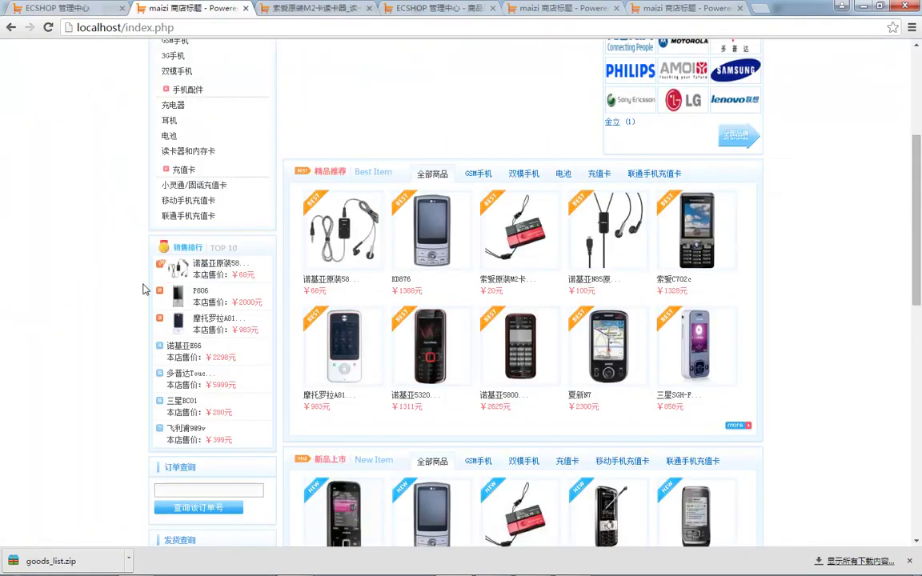
{"action": "left_click", "coordinate": [438, 228]}
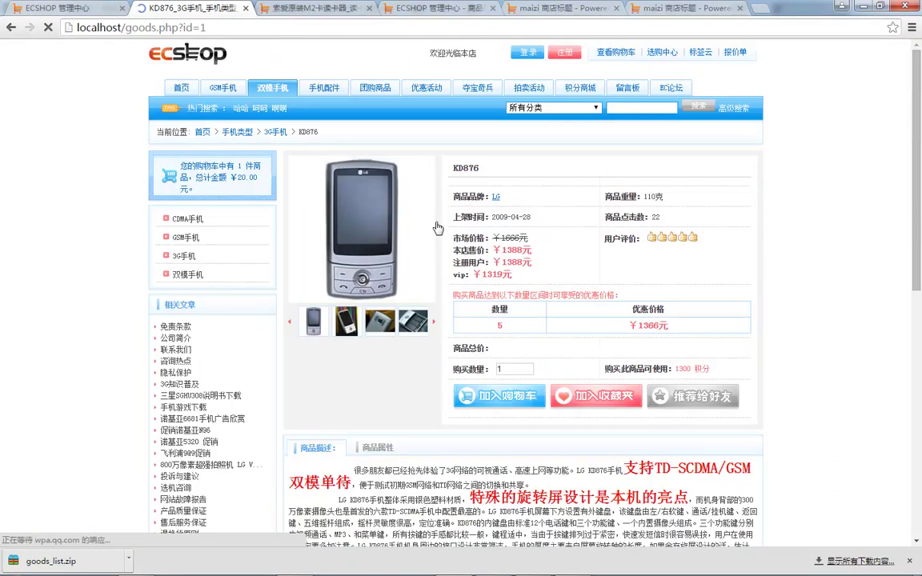
{"action": "left_click", "coordinate": [521, 397]}
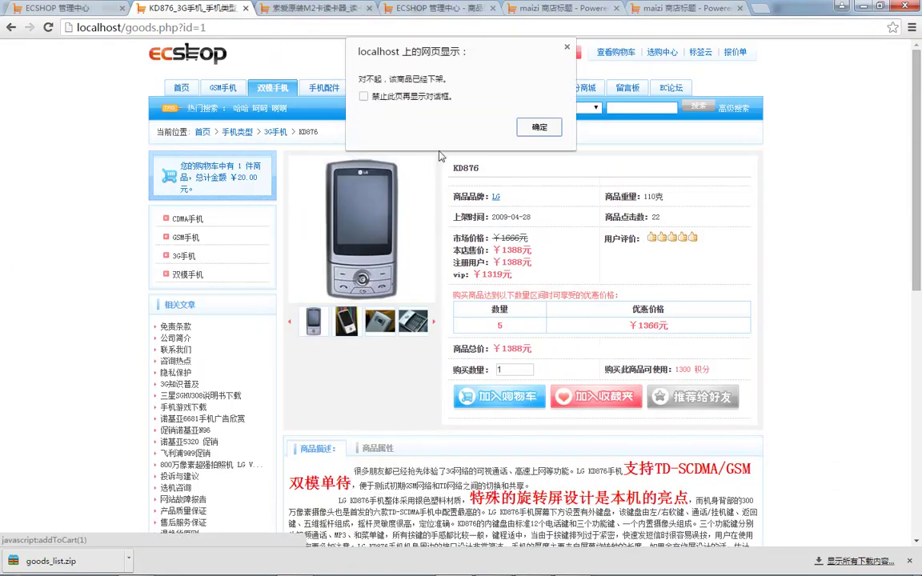